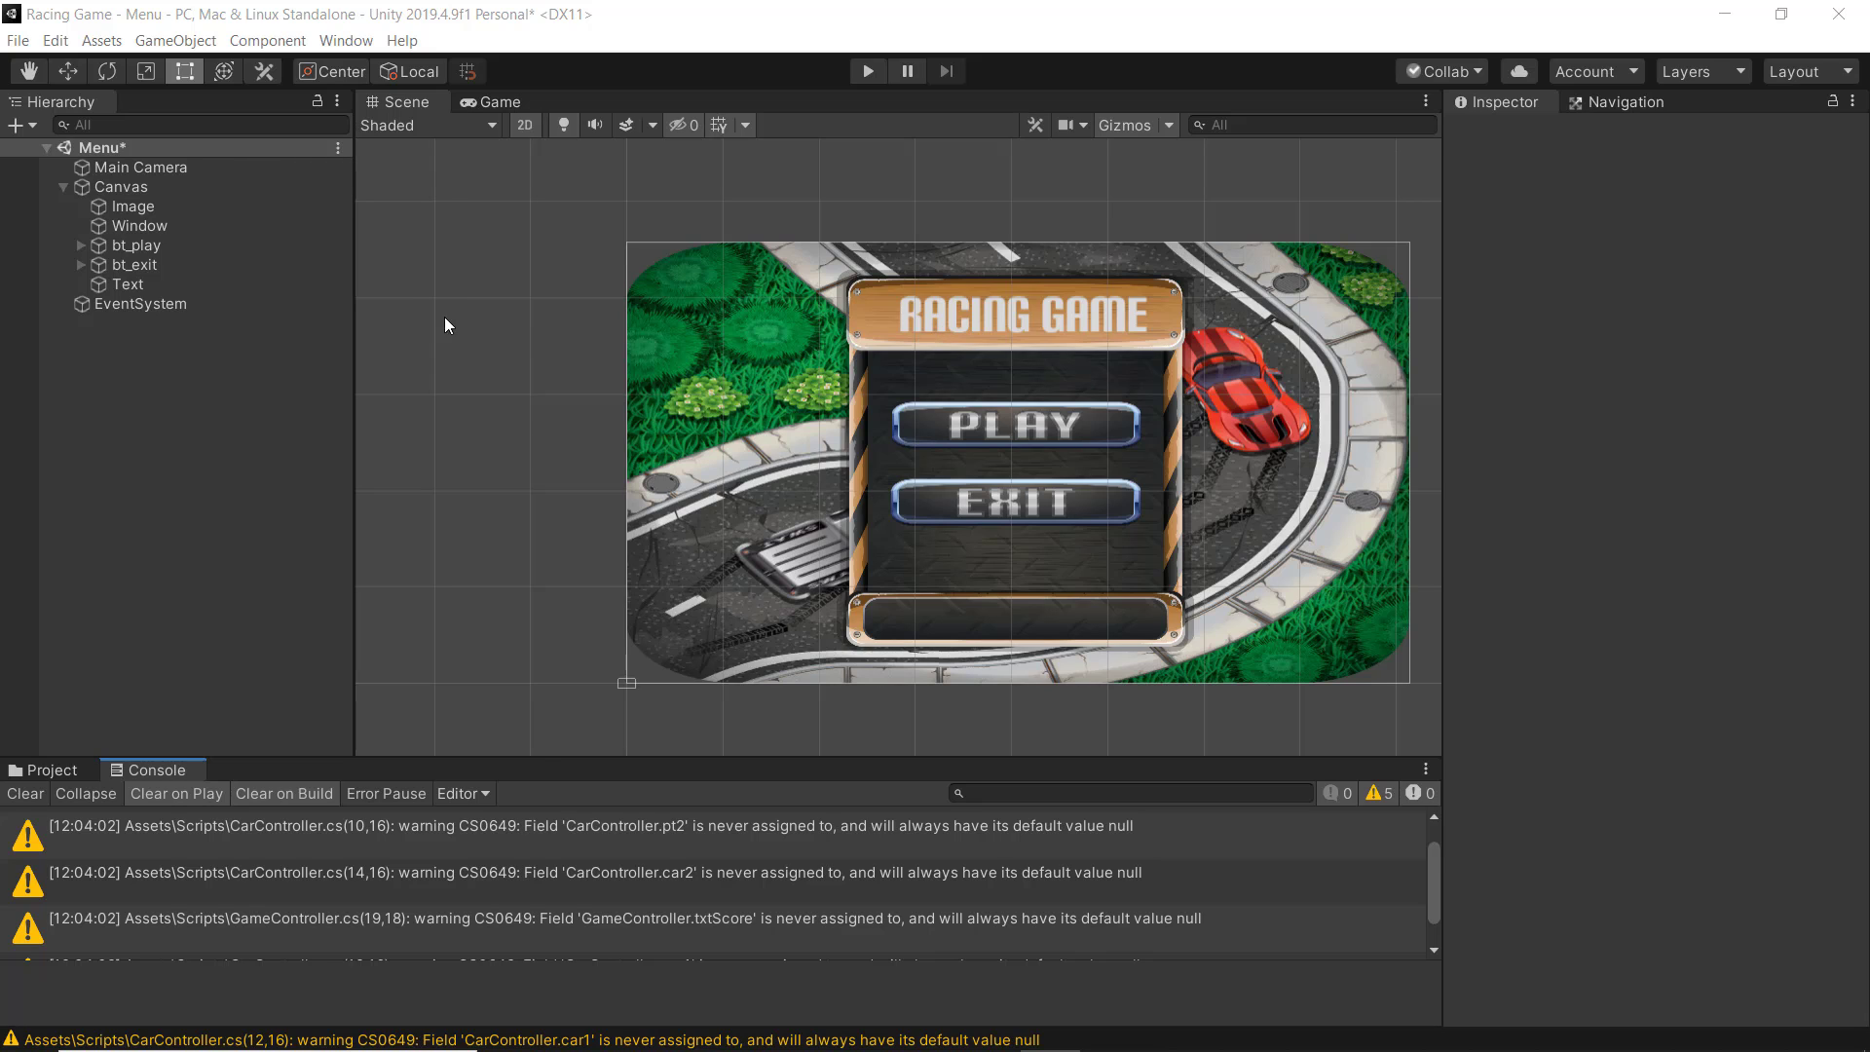
# Review the title Text's font size, the background Image and the Window panel, ending back on Text
pyautogui.click(127, 285)
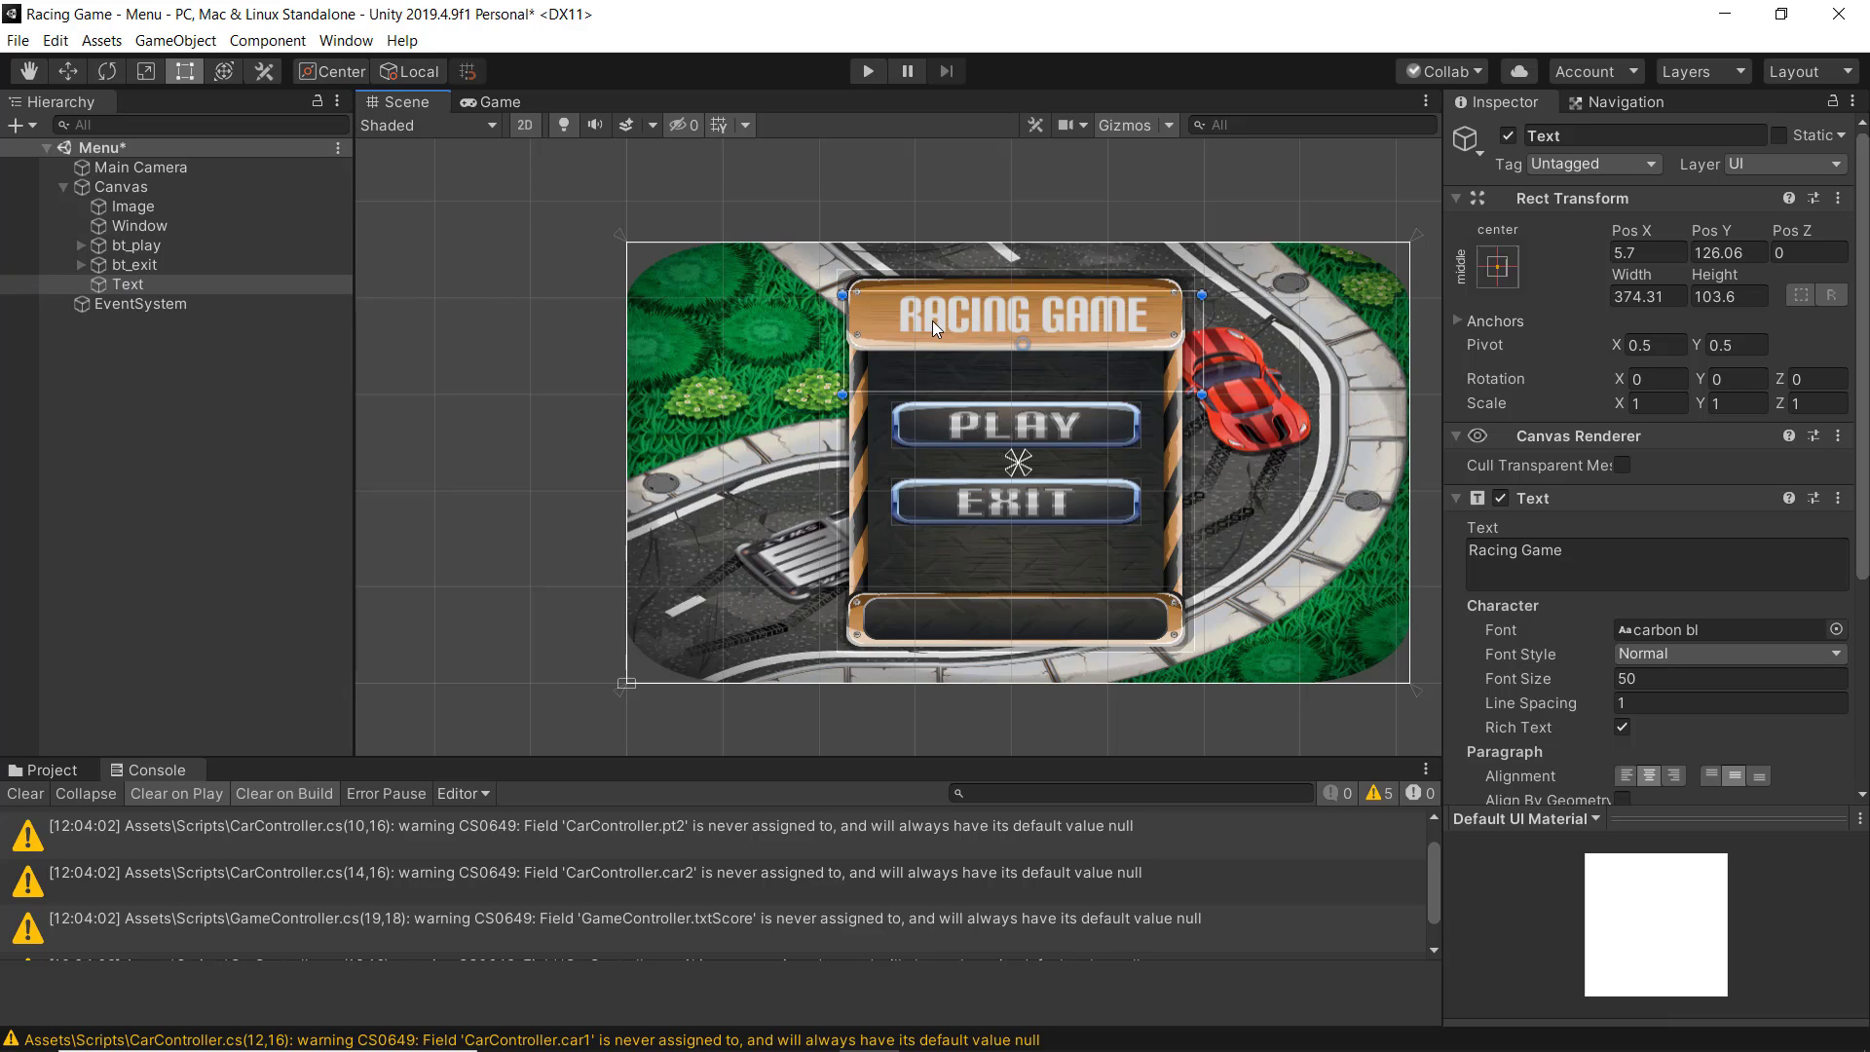
pyautogui.click(1627, 682)
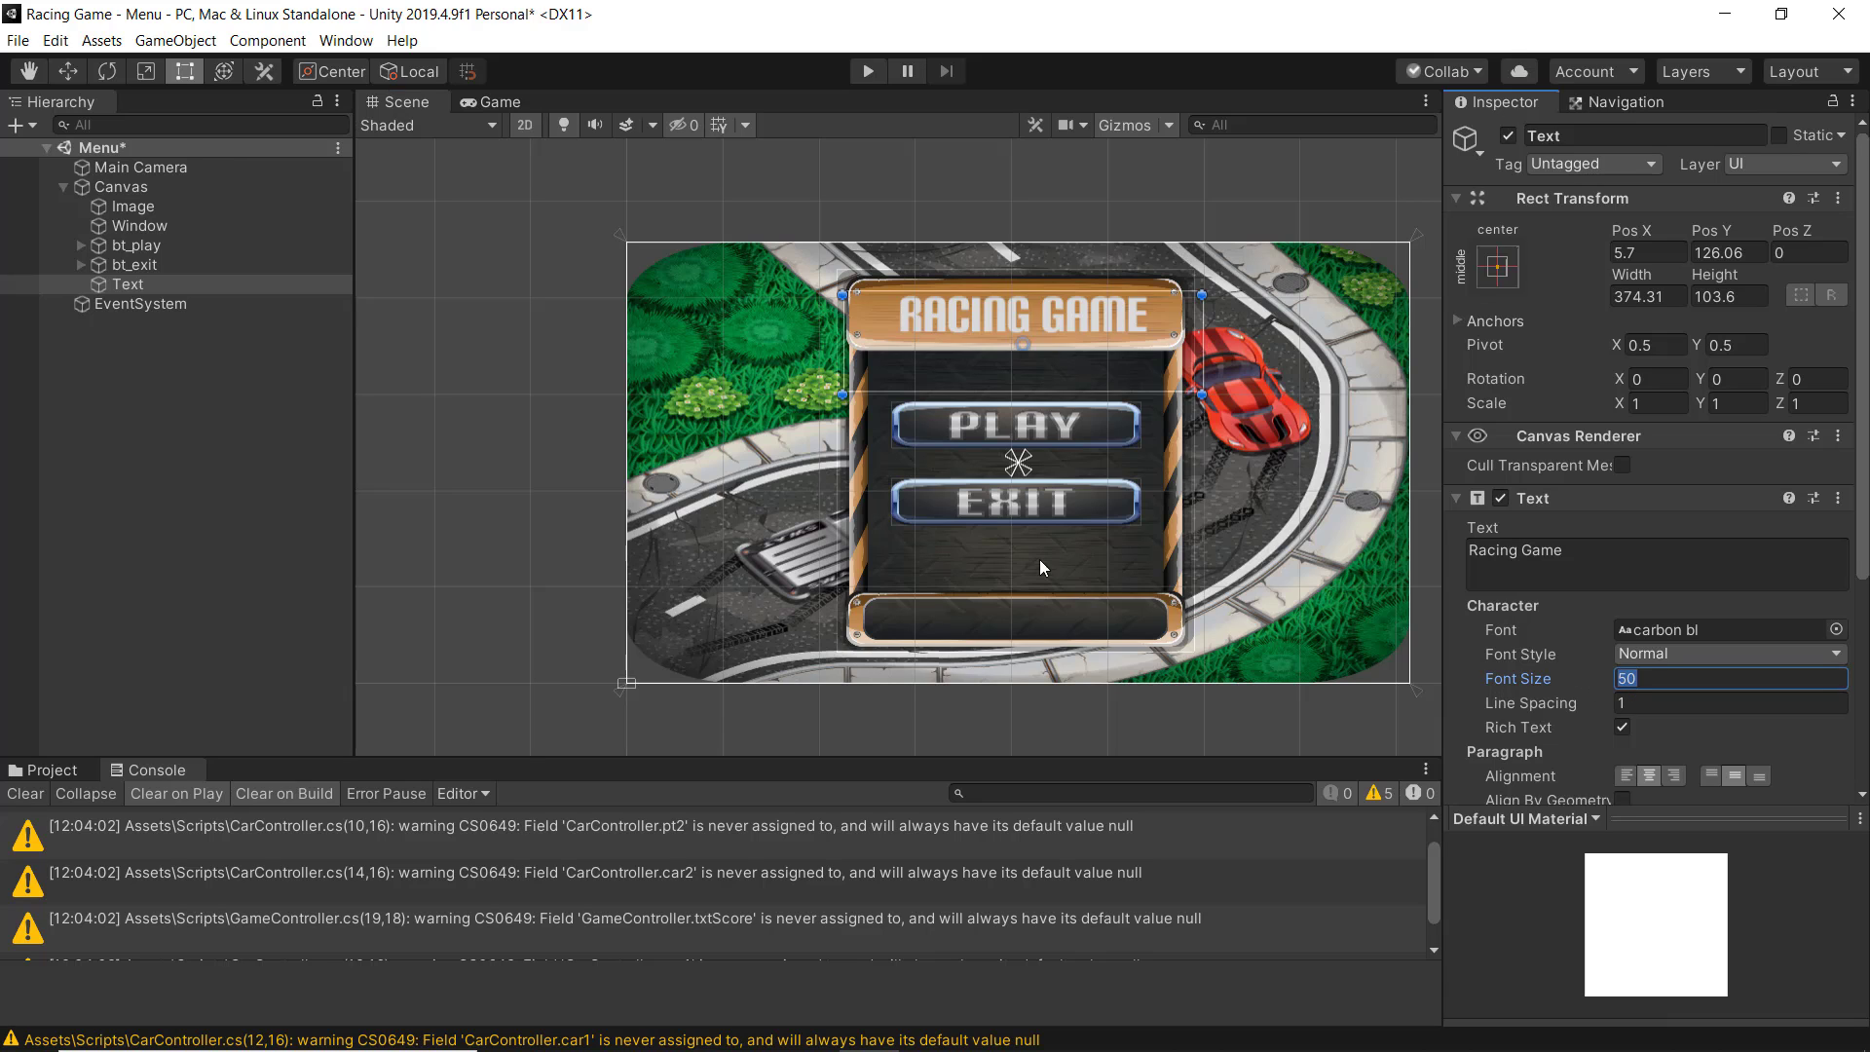
pyautogui.click(128, 207)
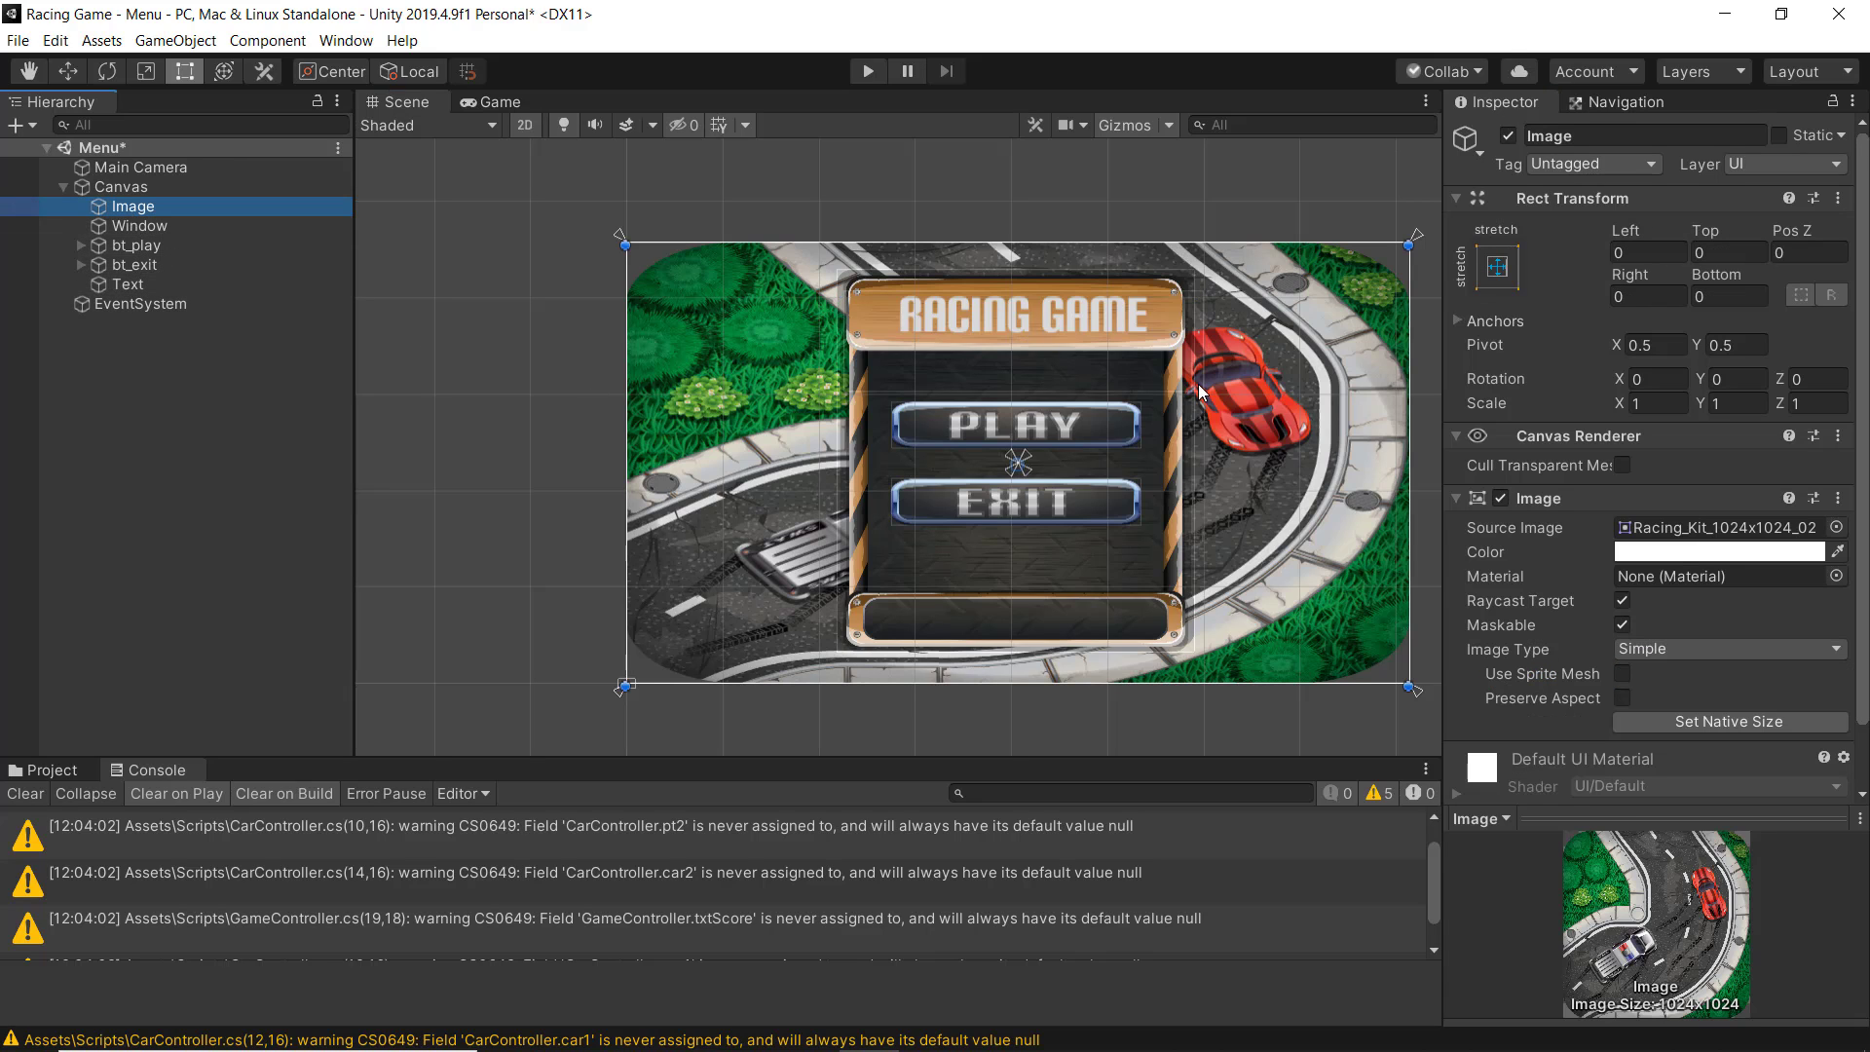
pyautogui.click(146, 226)
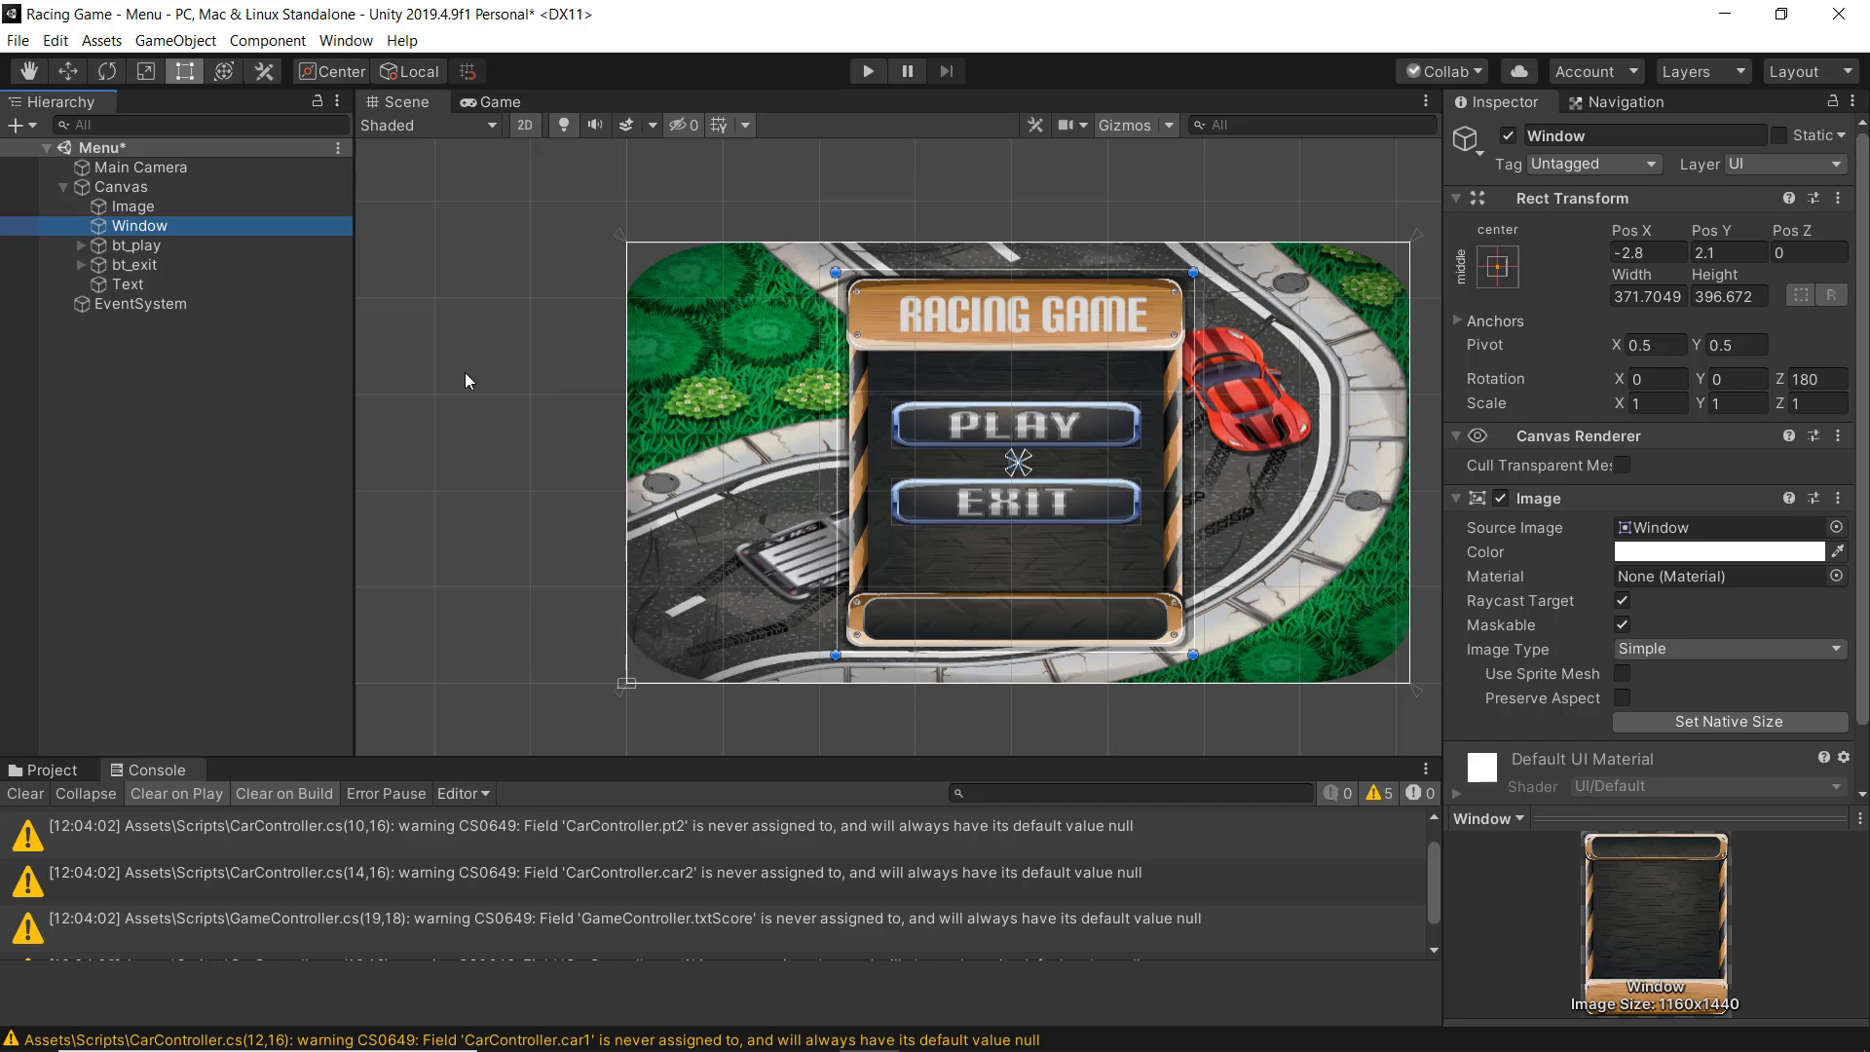
pyautogui.click(132, 285)
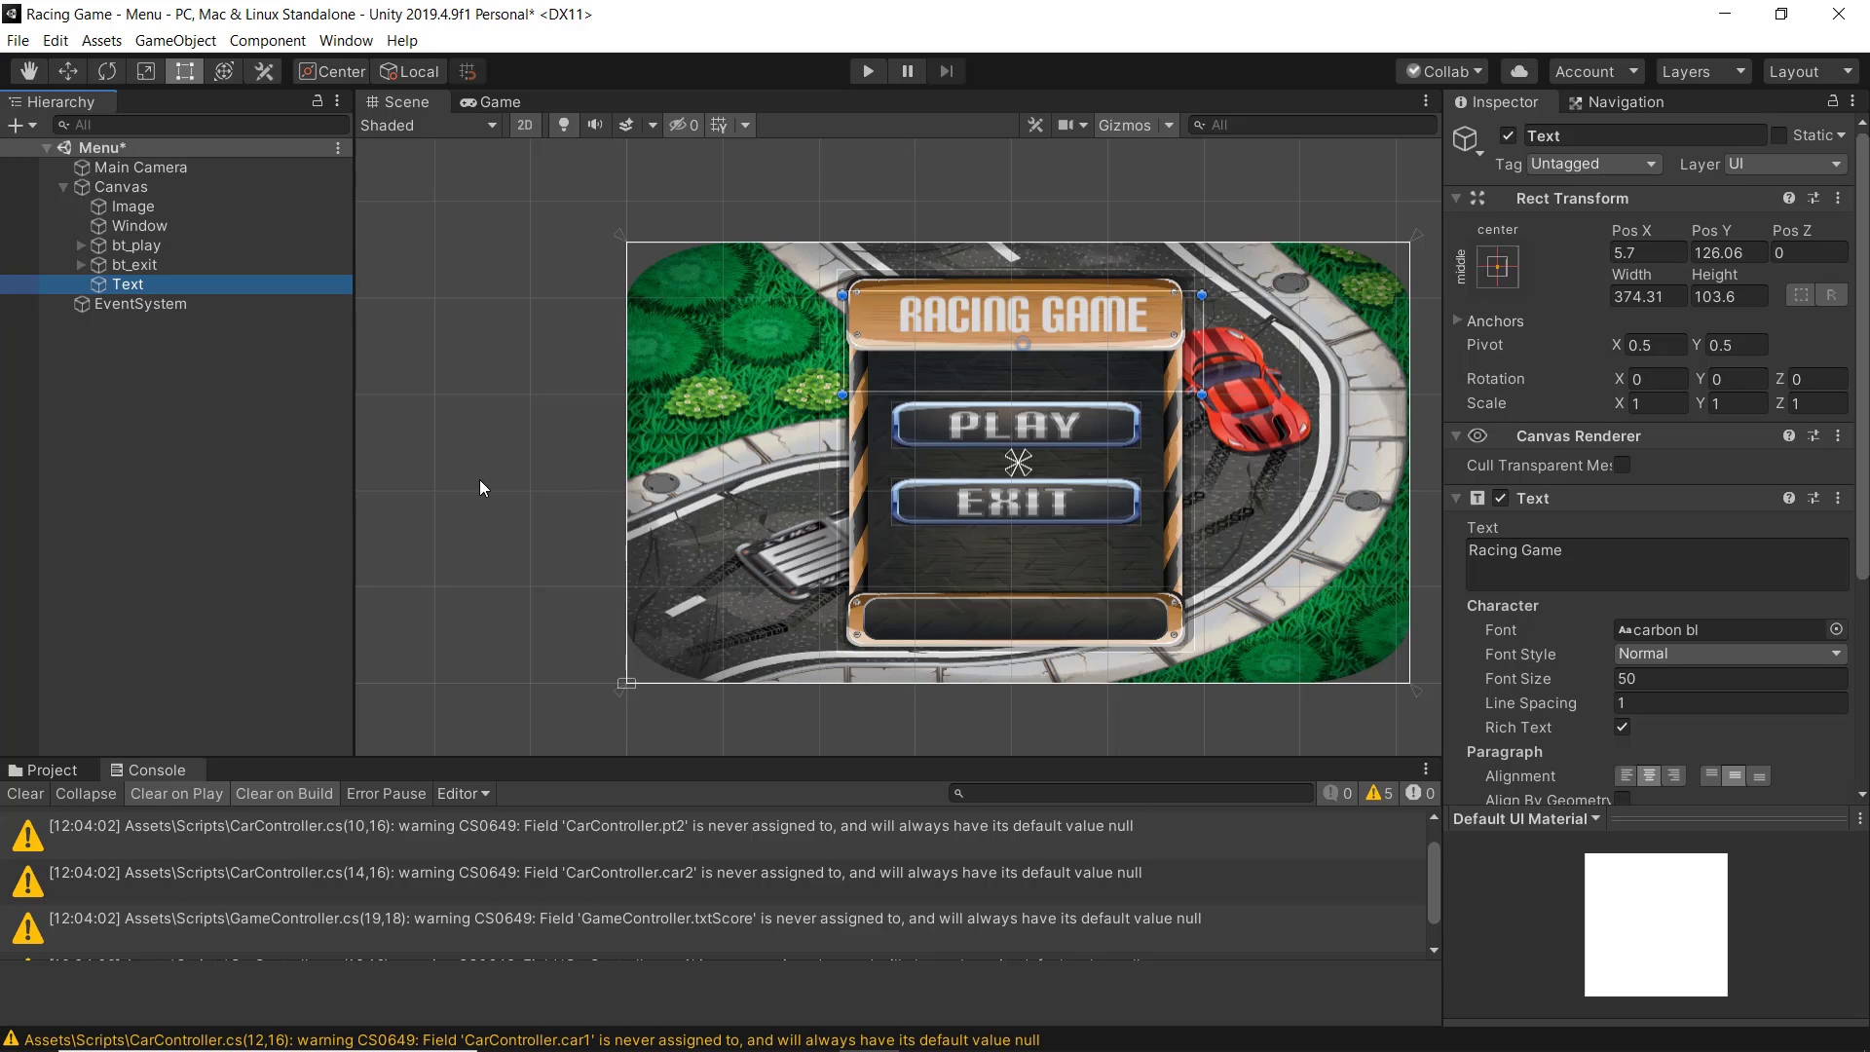
# Duplicate the Racing Game title and drag the copy onto the menu's bottom bar
pyautogui.hotkey('ctrl', 'd')
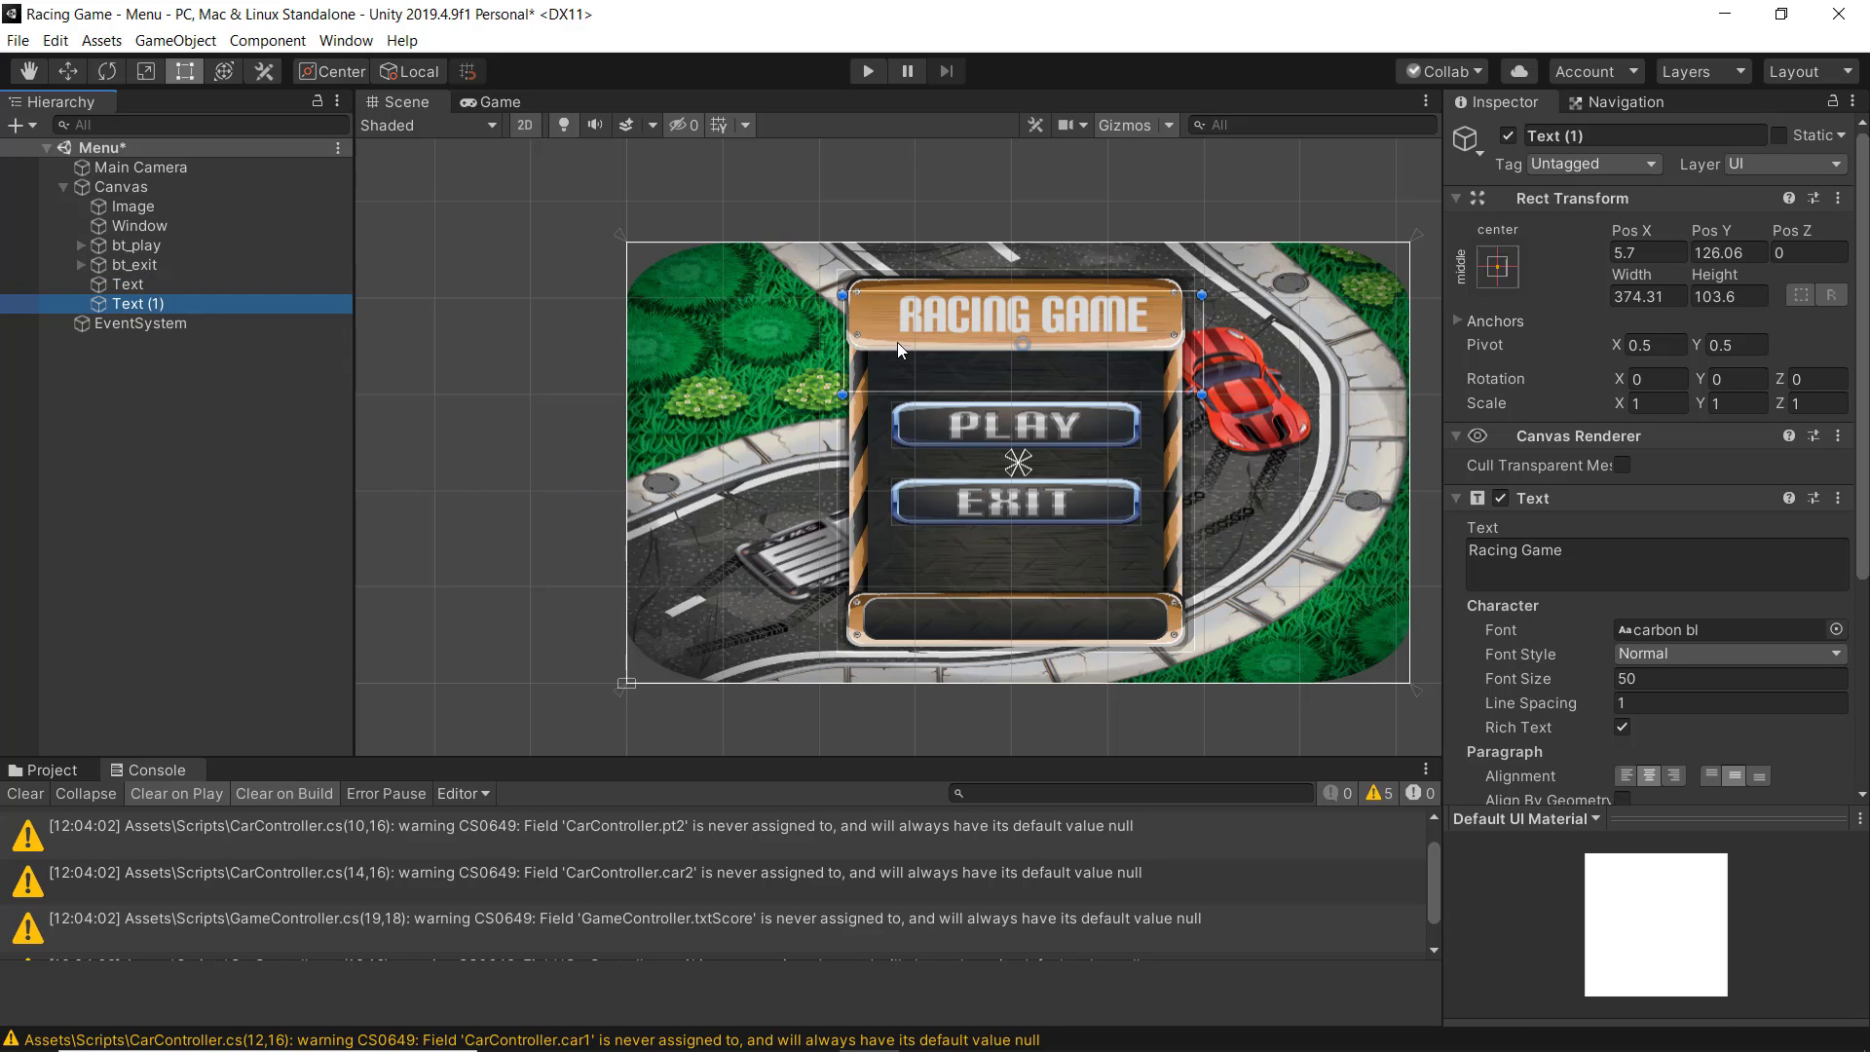
pyautogui.moveTo(939, 314); pyautogui.dragTo(940, 627)
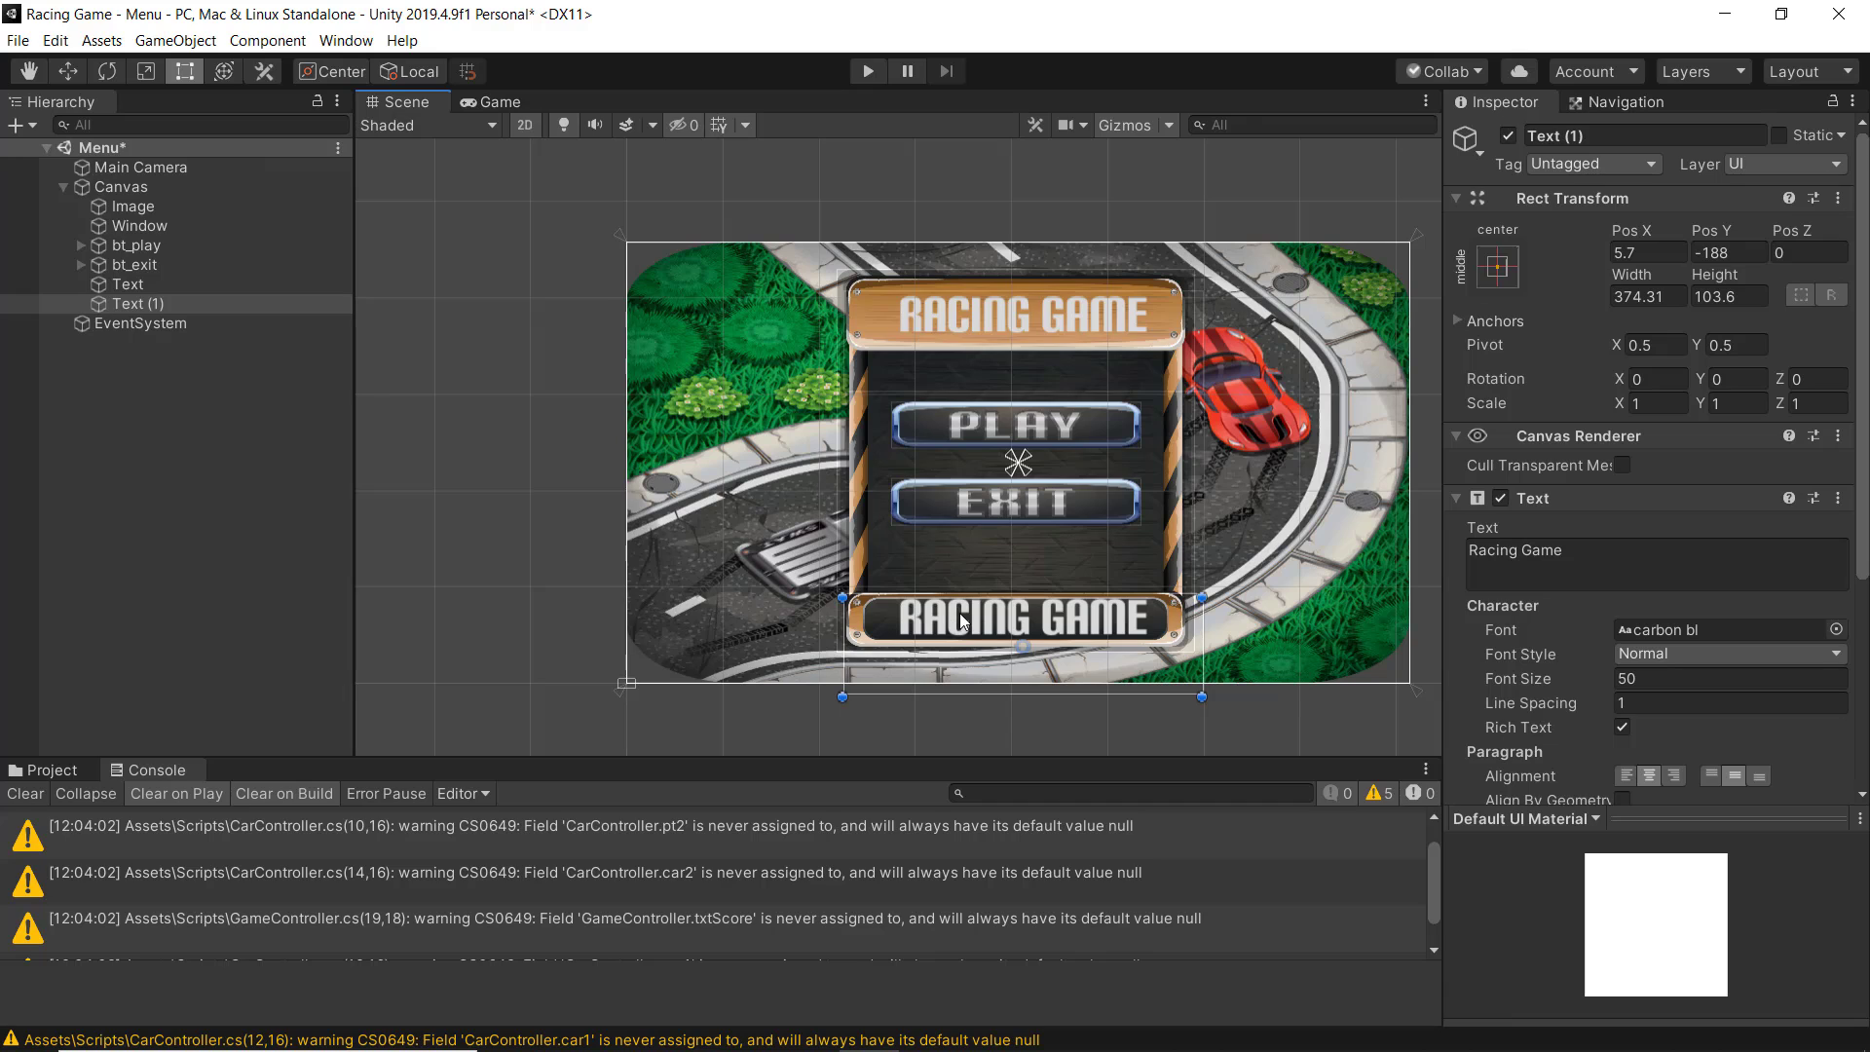
pyautogui.moveTo(961, 620); pyautogui.dragTo(956, 629)
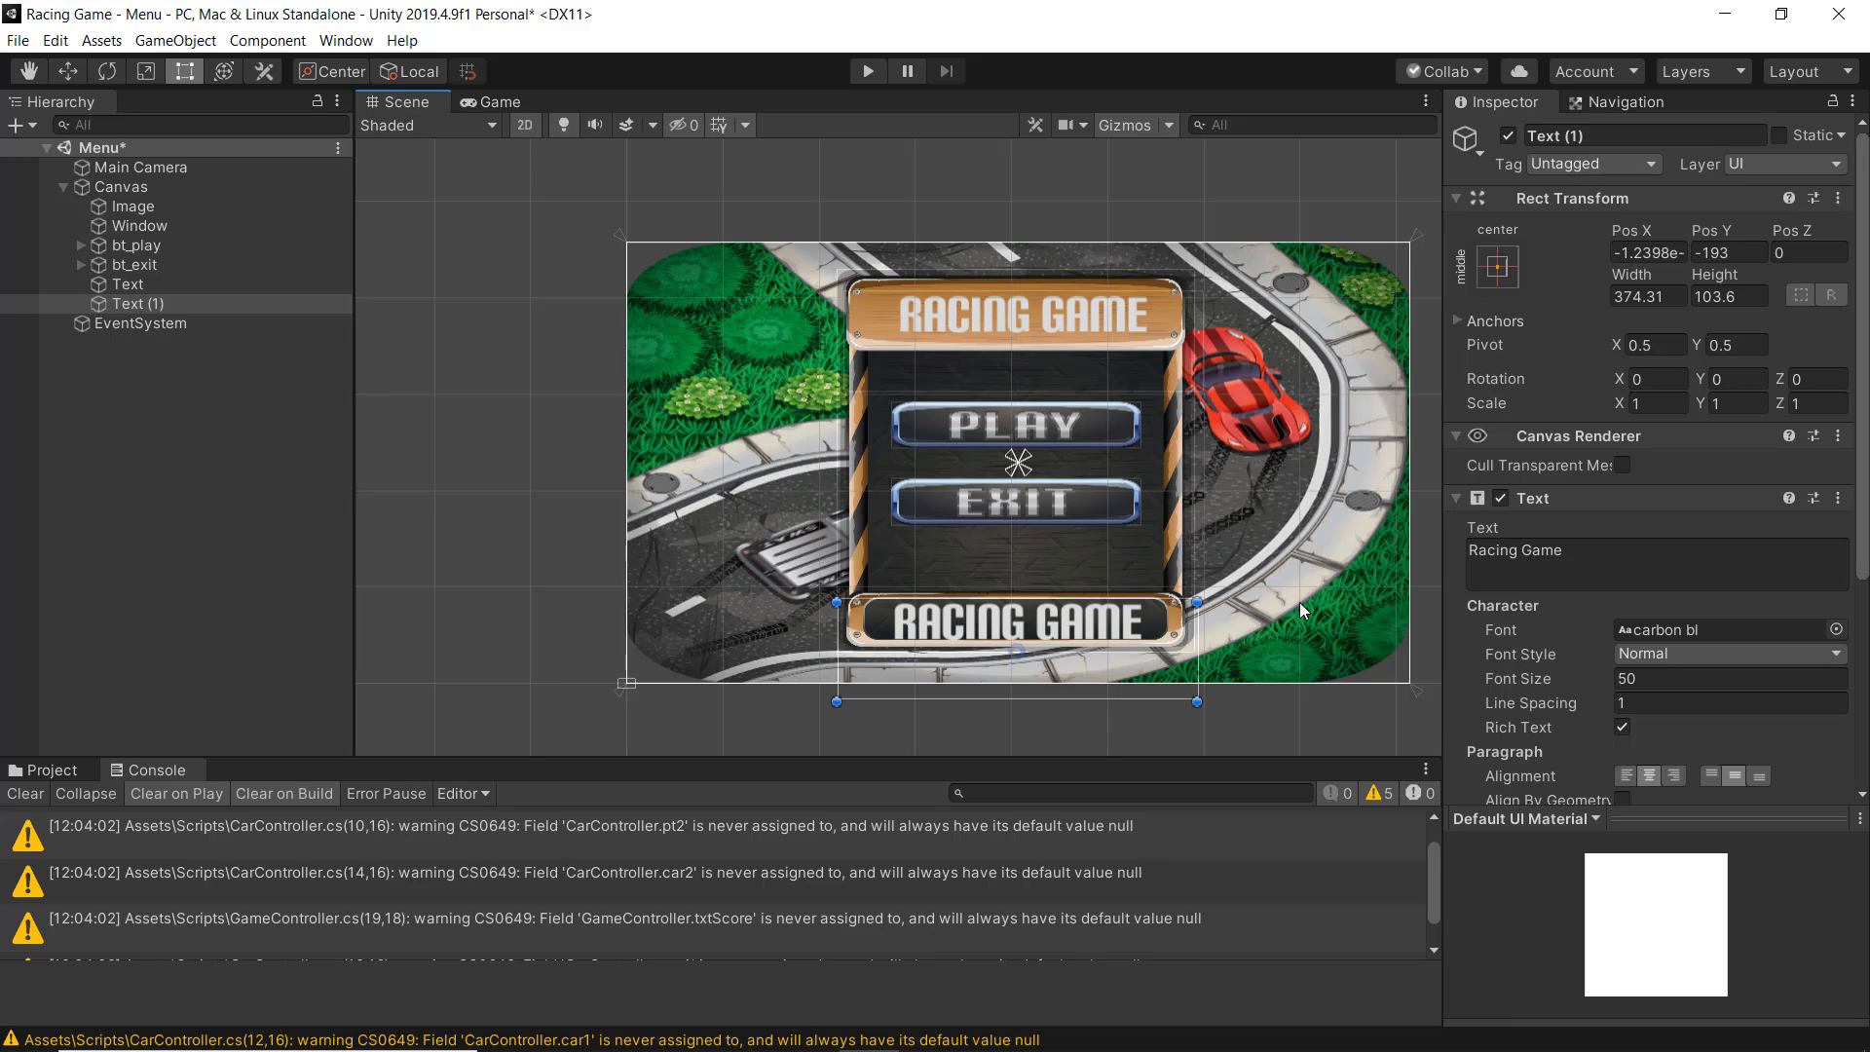
pyautogui.click(533, 593)
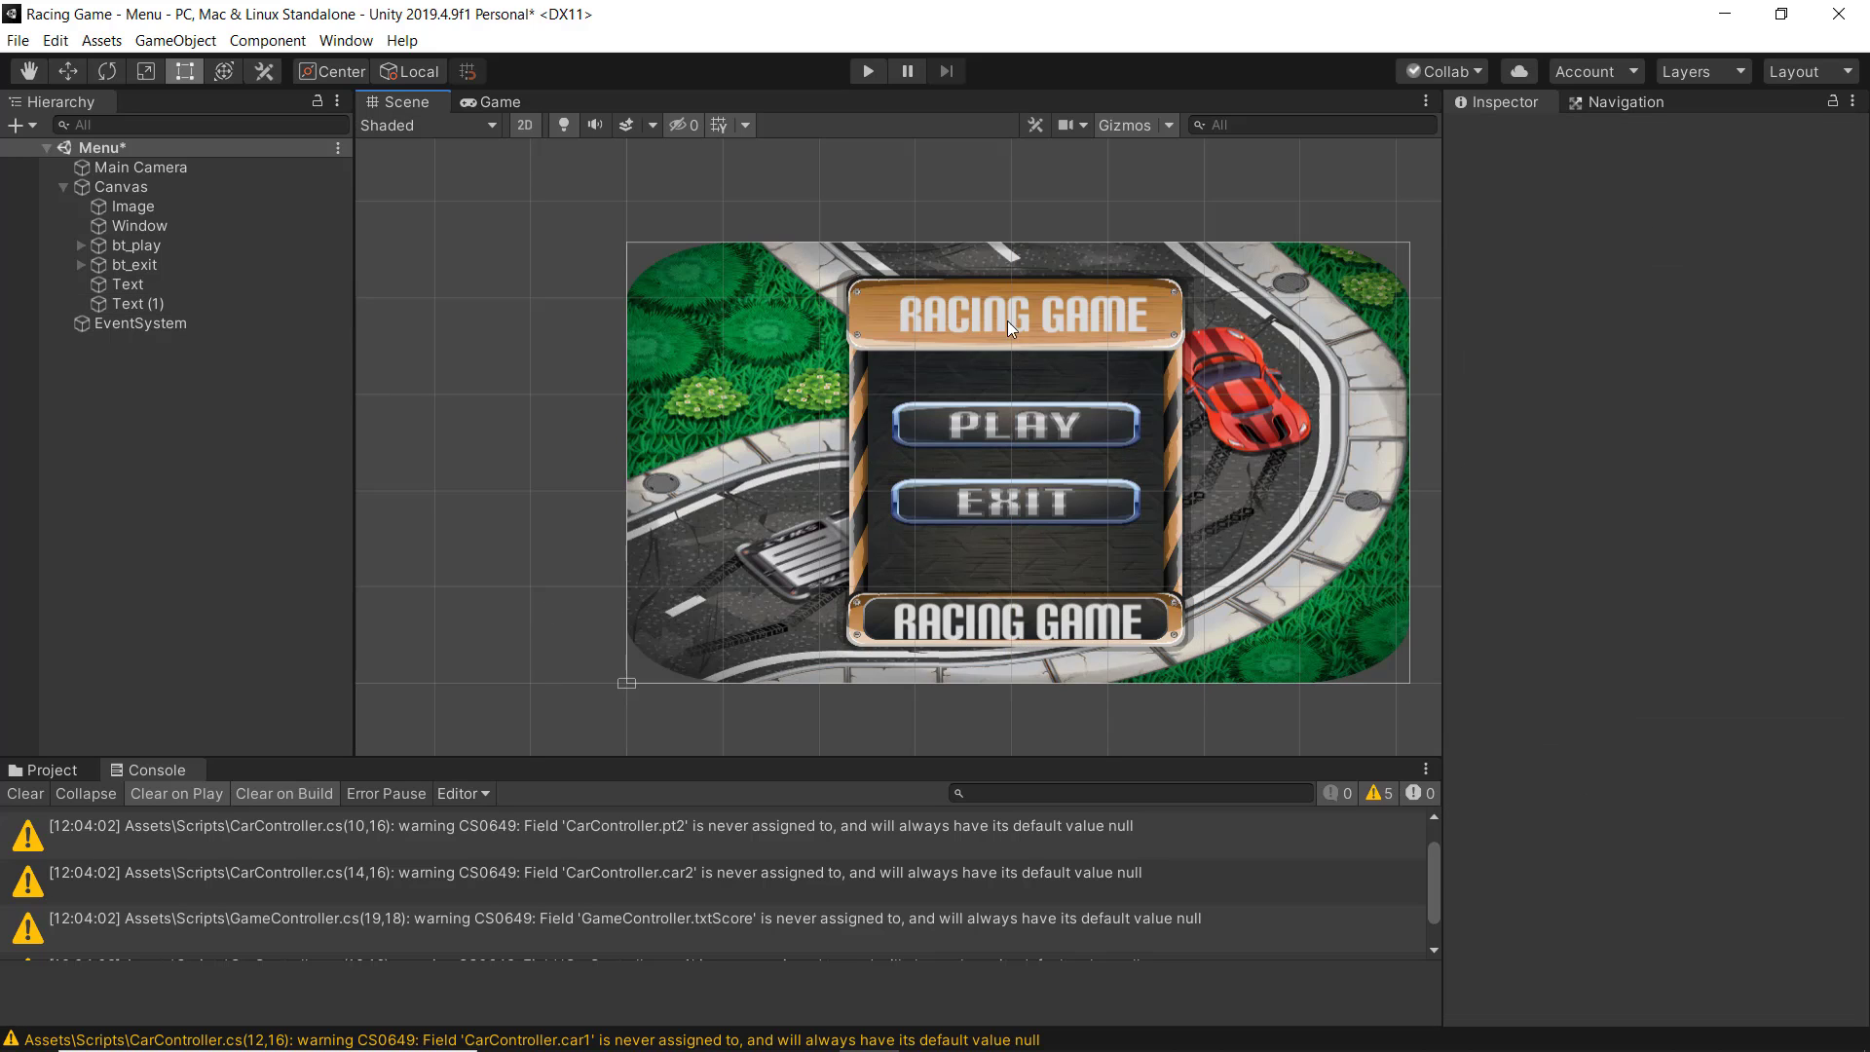
# Reselect the copied title and check its anchor presets without changing them
pyautogui.click(1041, 631)
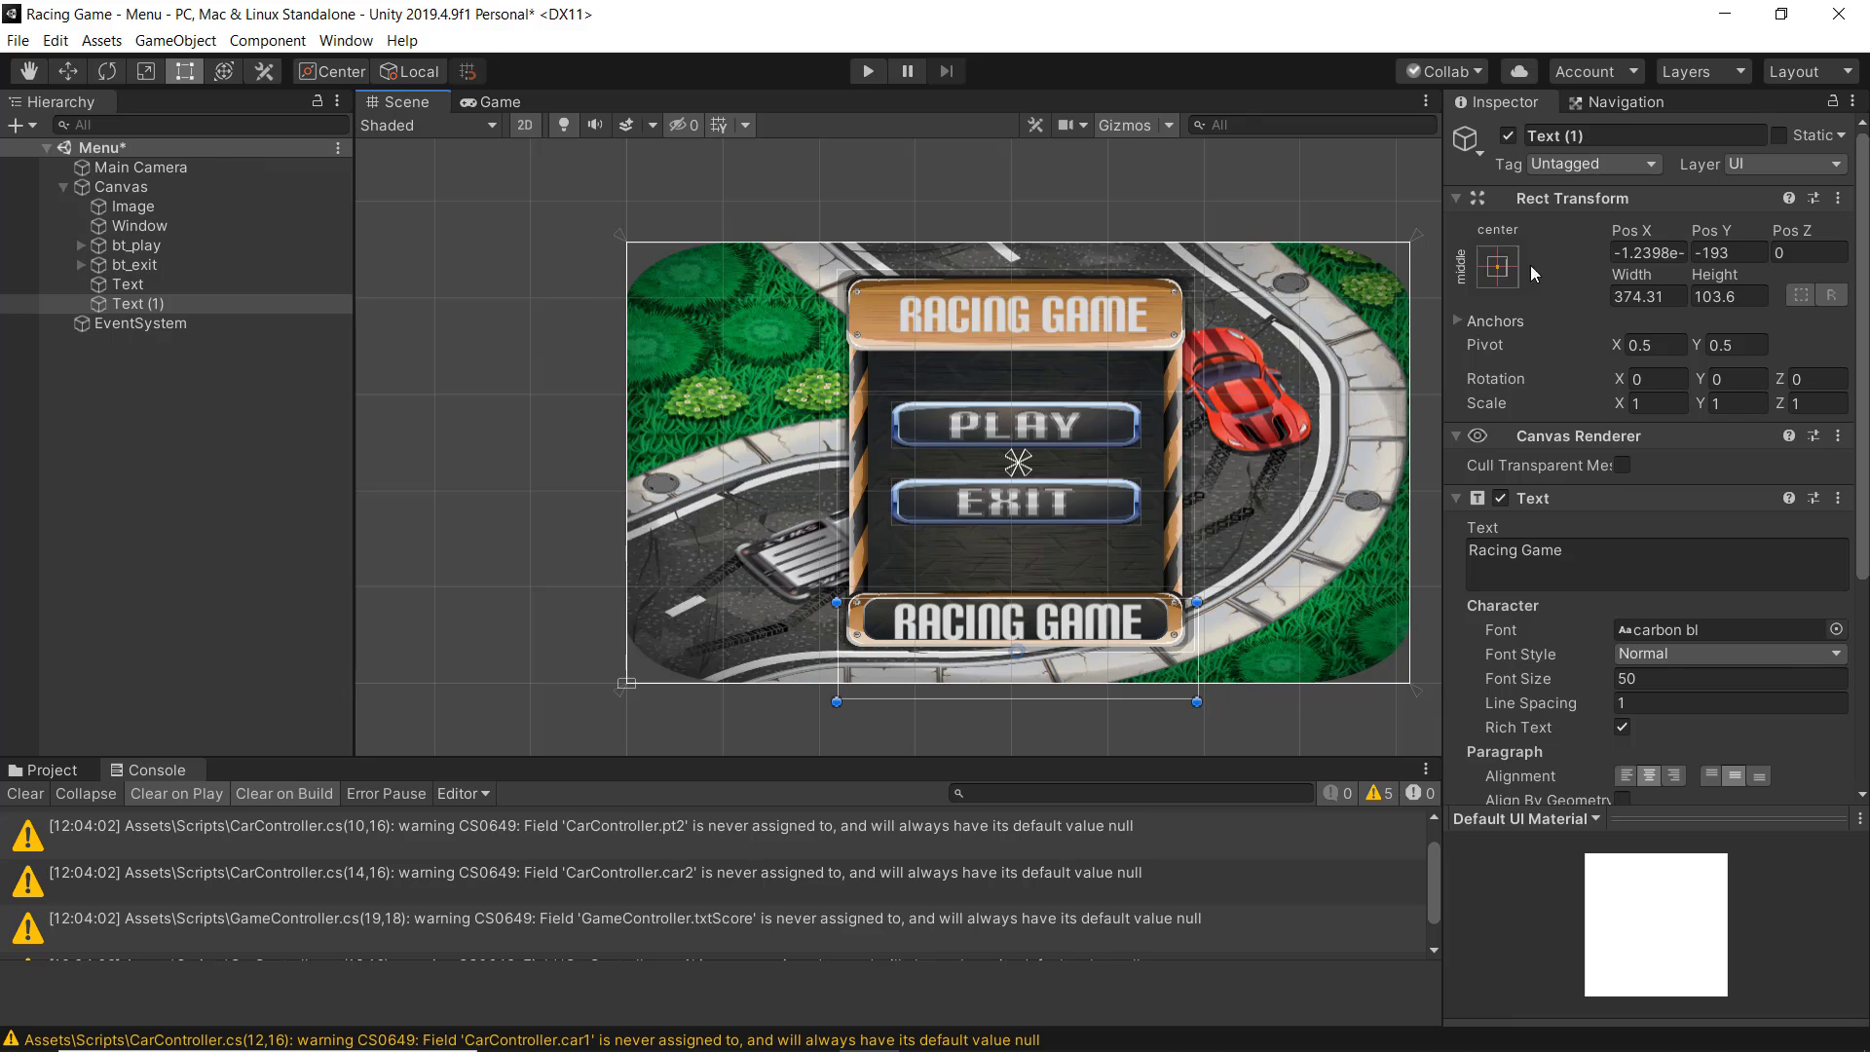
pyautogui.click(1497, 264)
pyautogui.click(559, 511)
pyautogui.click(966, 628)
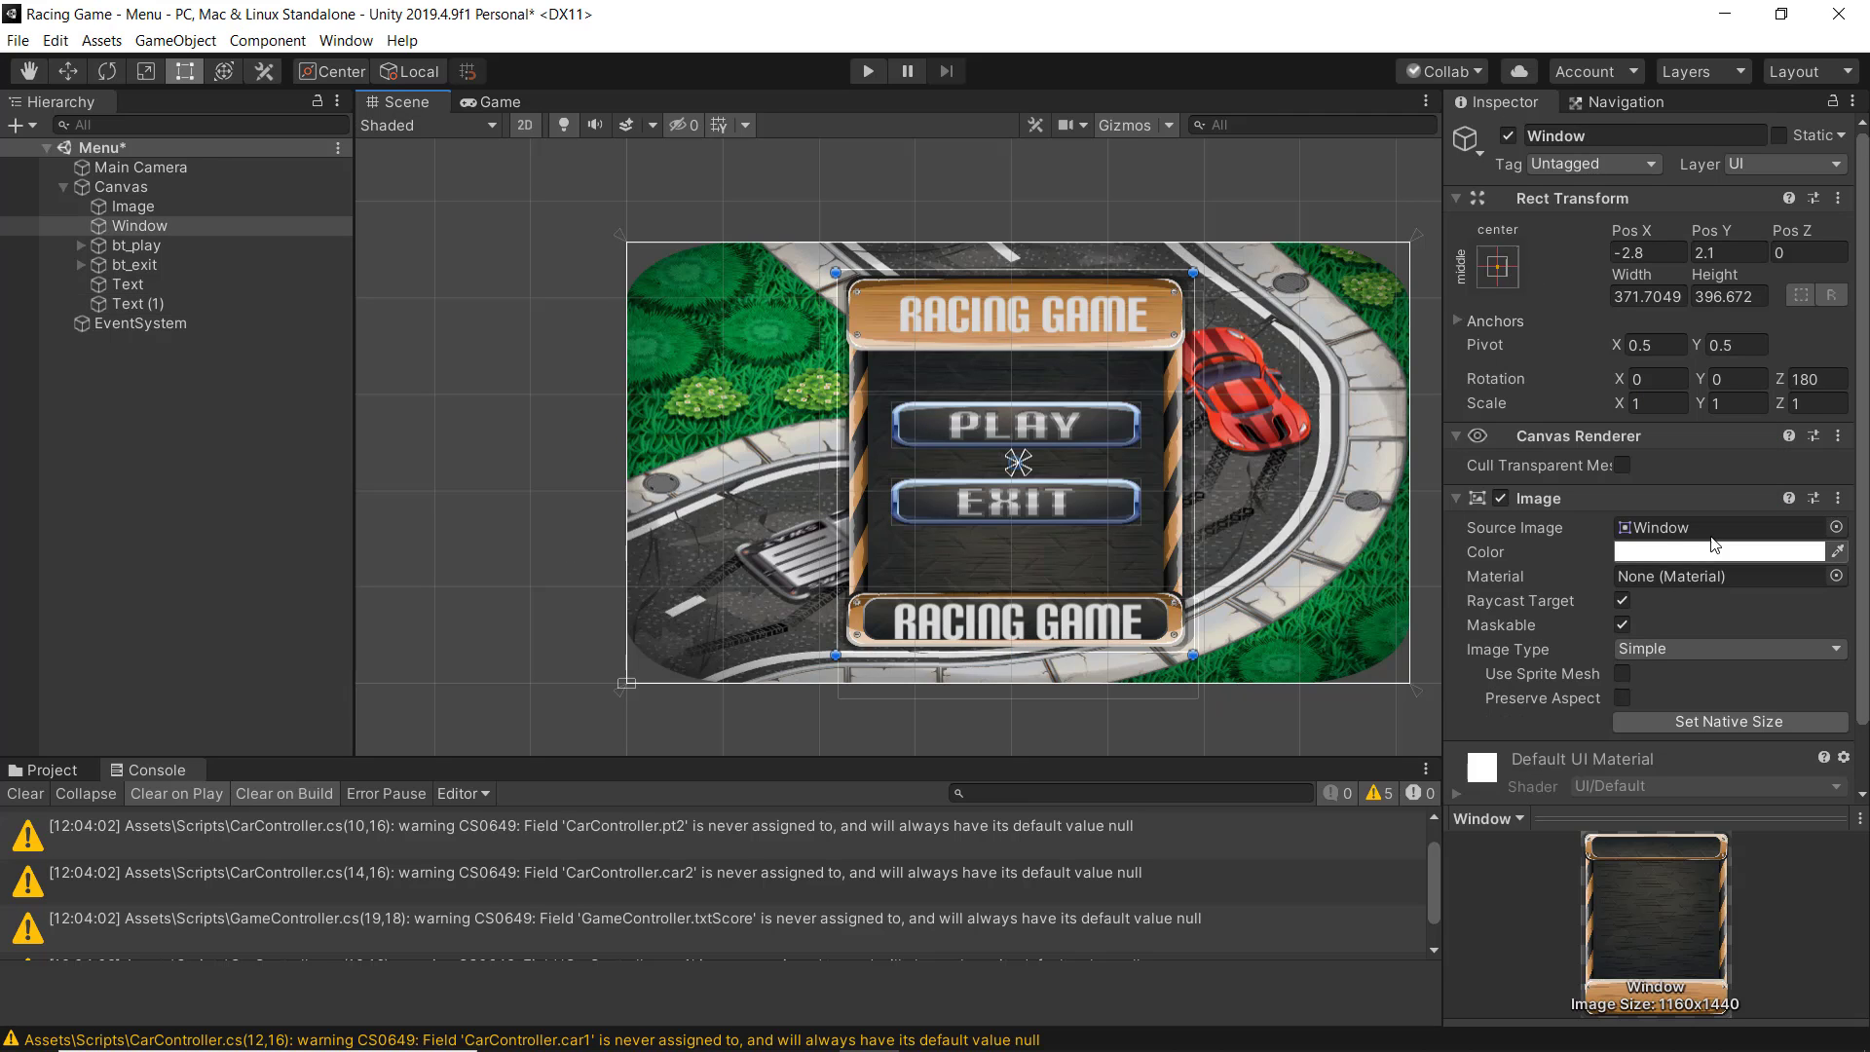
# Change Text (1) to read 'Let's go!!!!!' at font size 30, nudged up to centre it
pyautogui.click(141, 305)
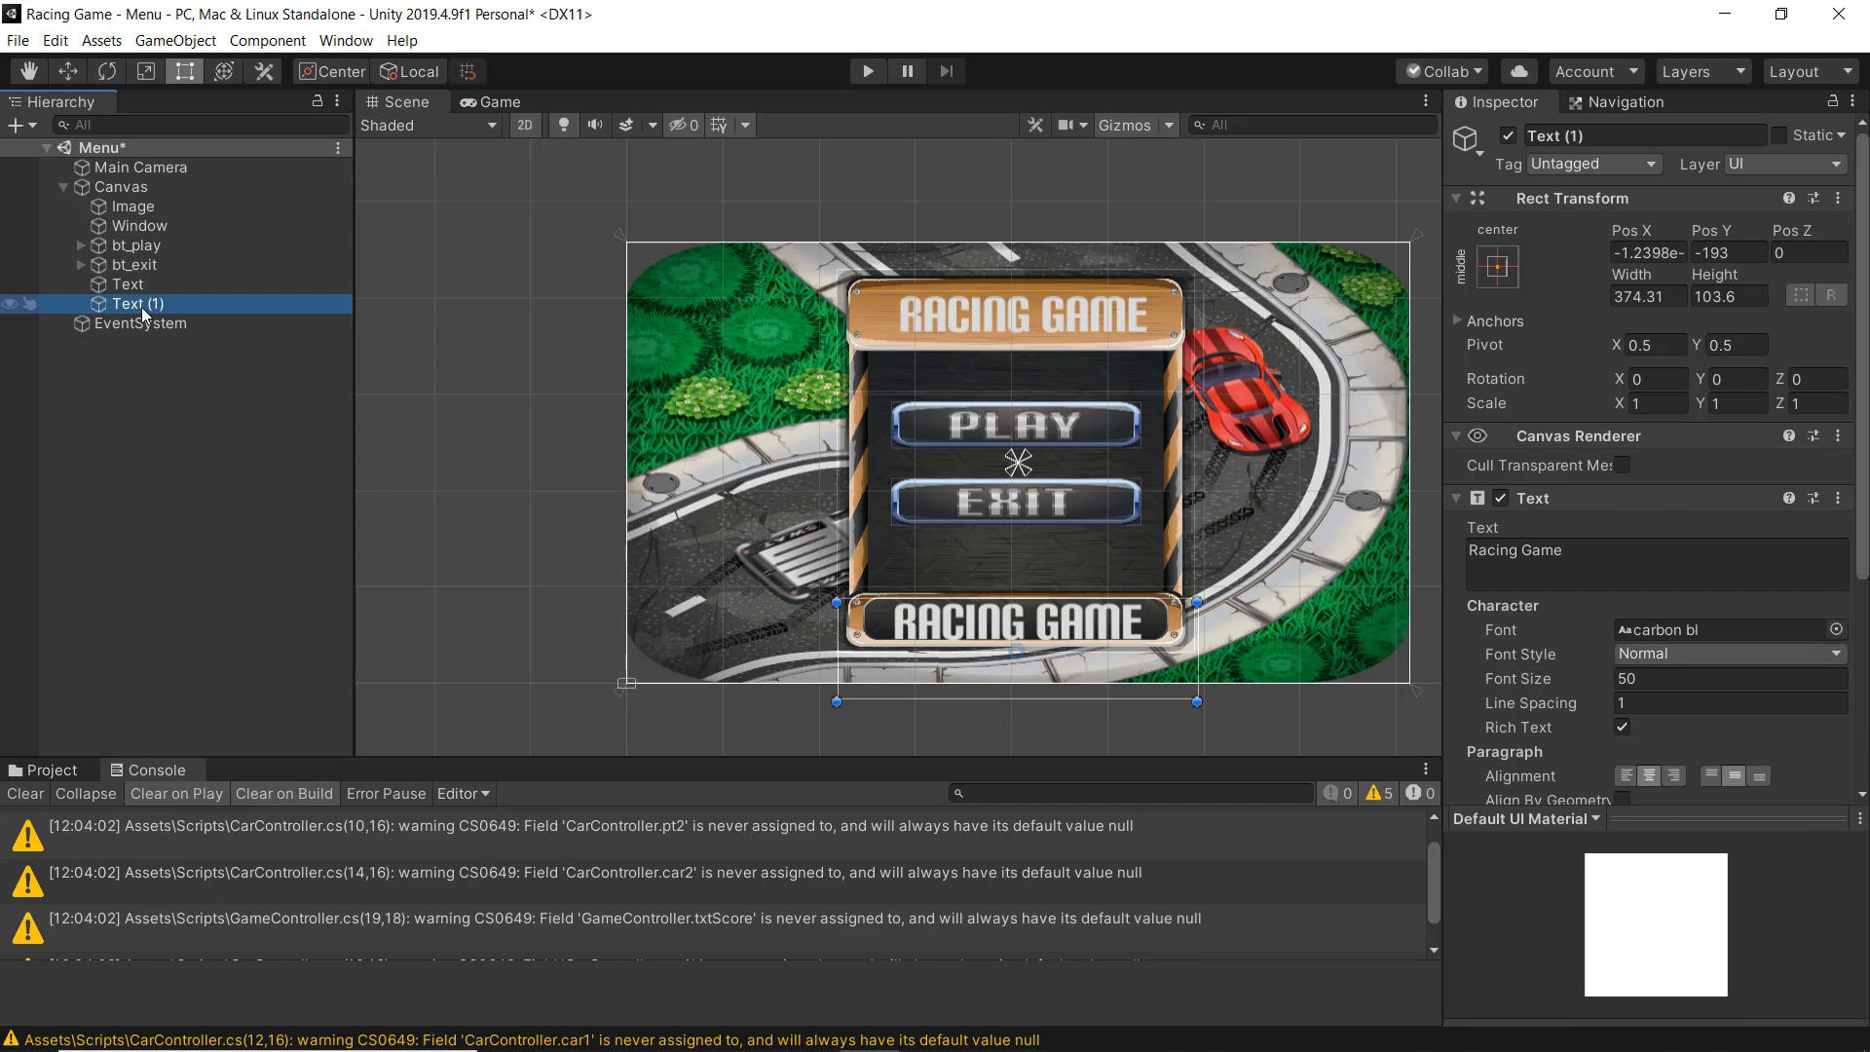
pyautogui.click(1614, 565)
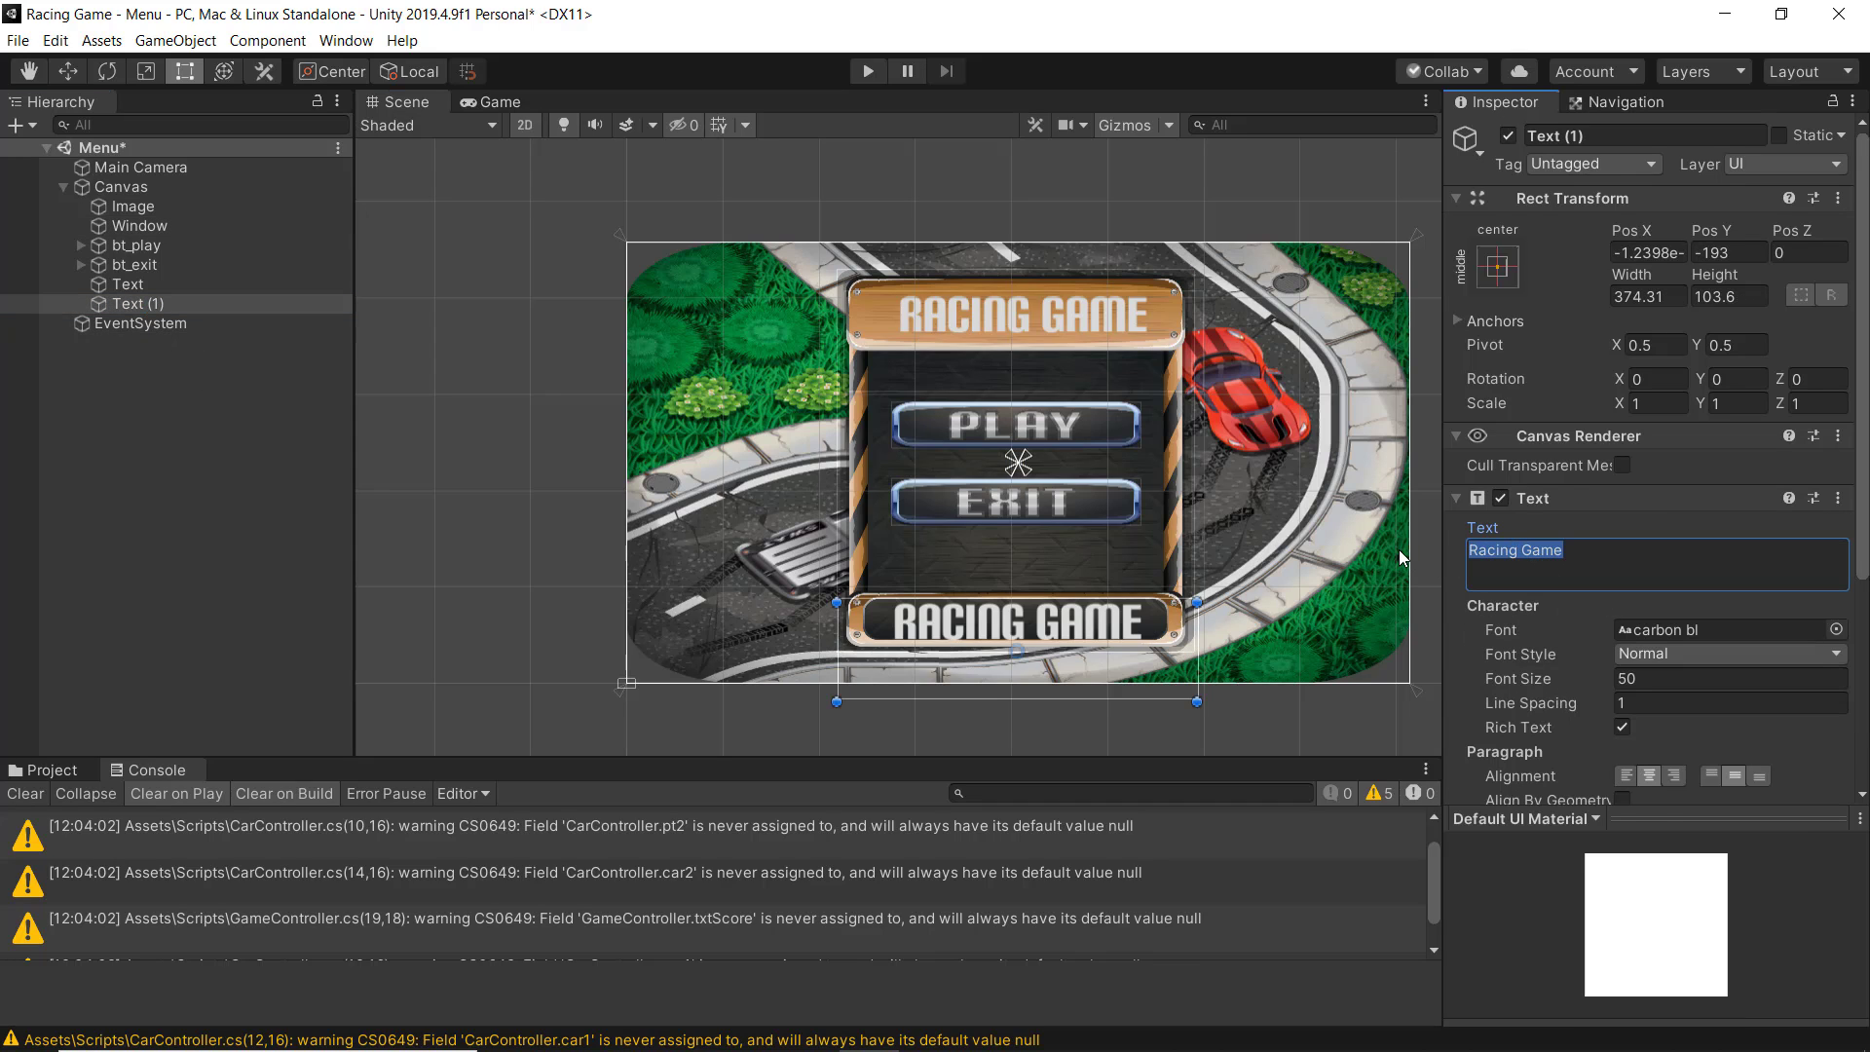
pyautogui.write('Lets')
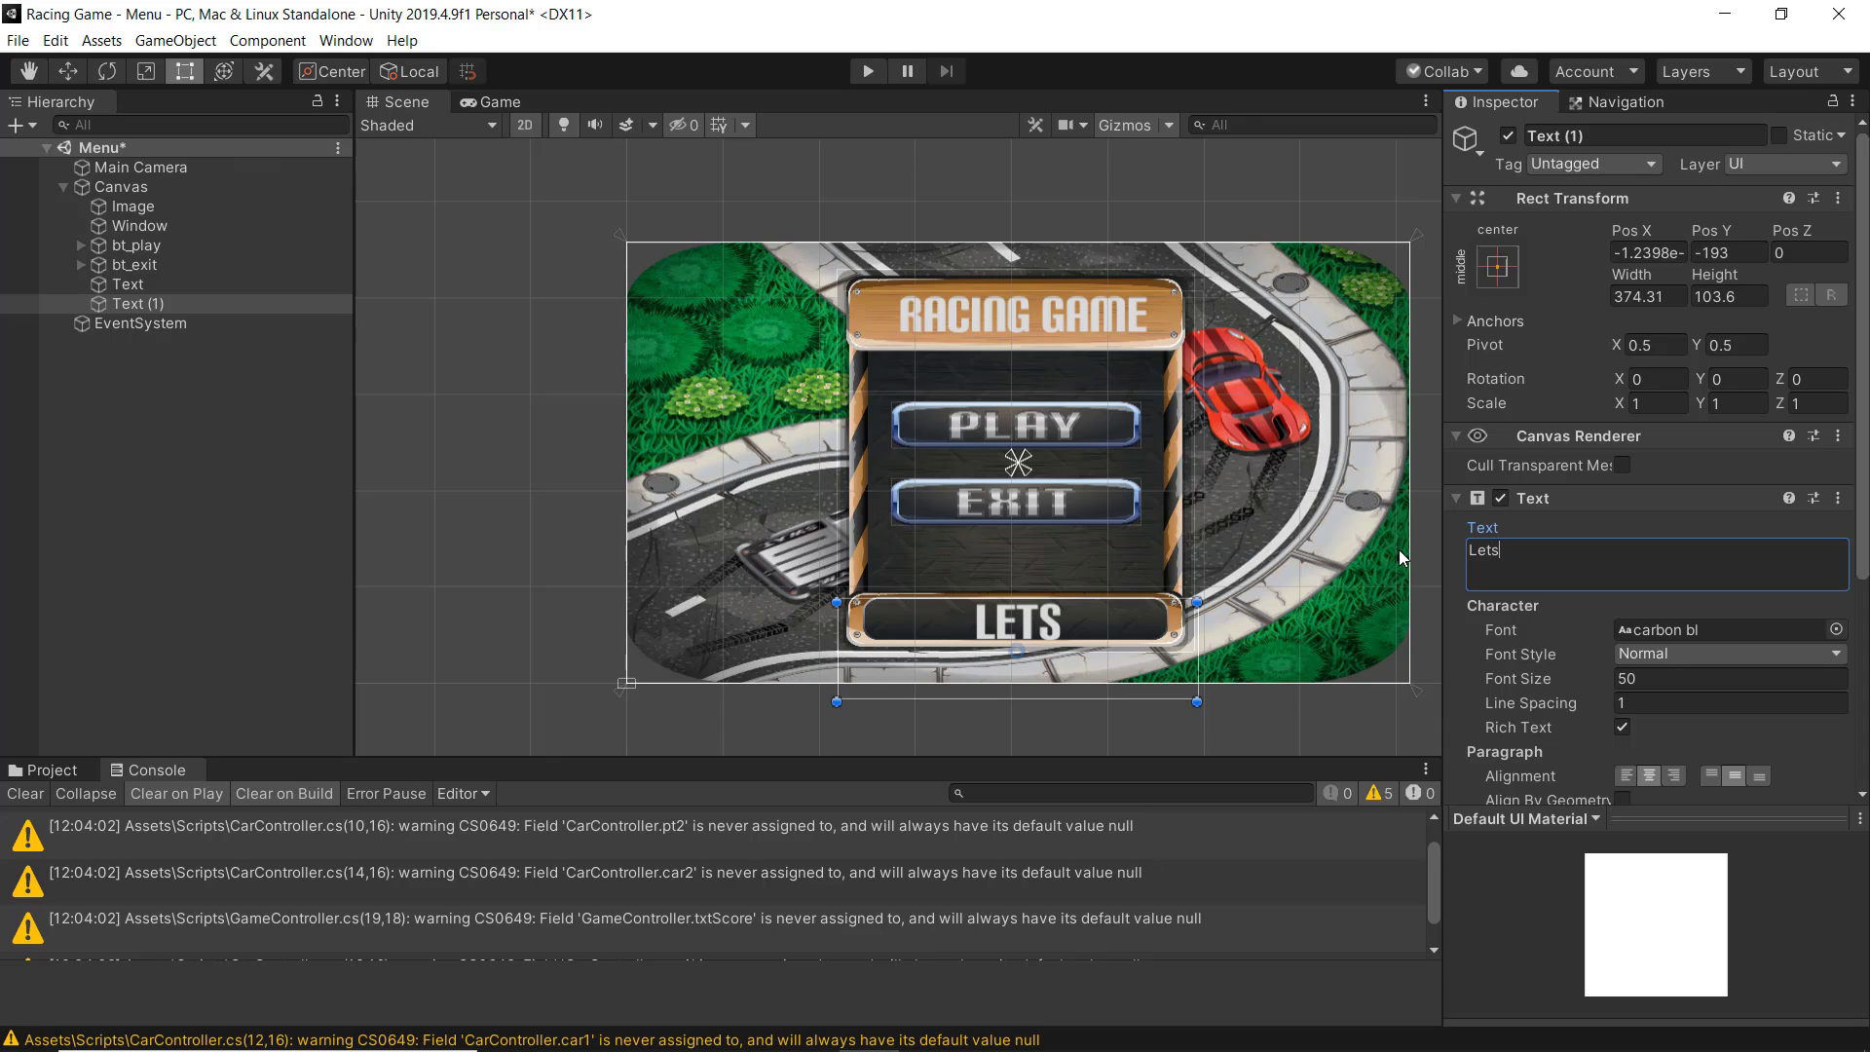
pyautogui.write(' go')
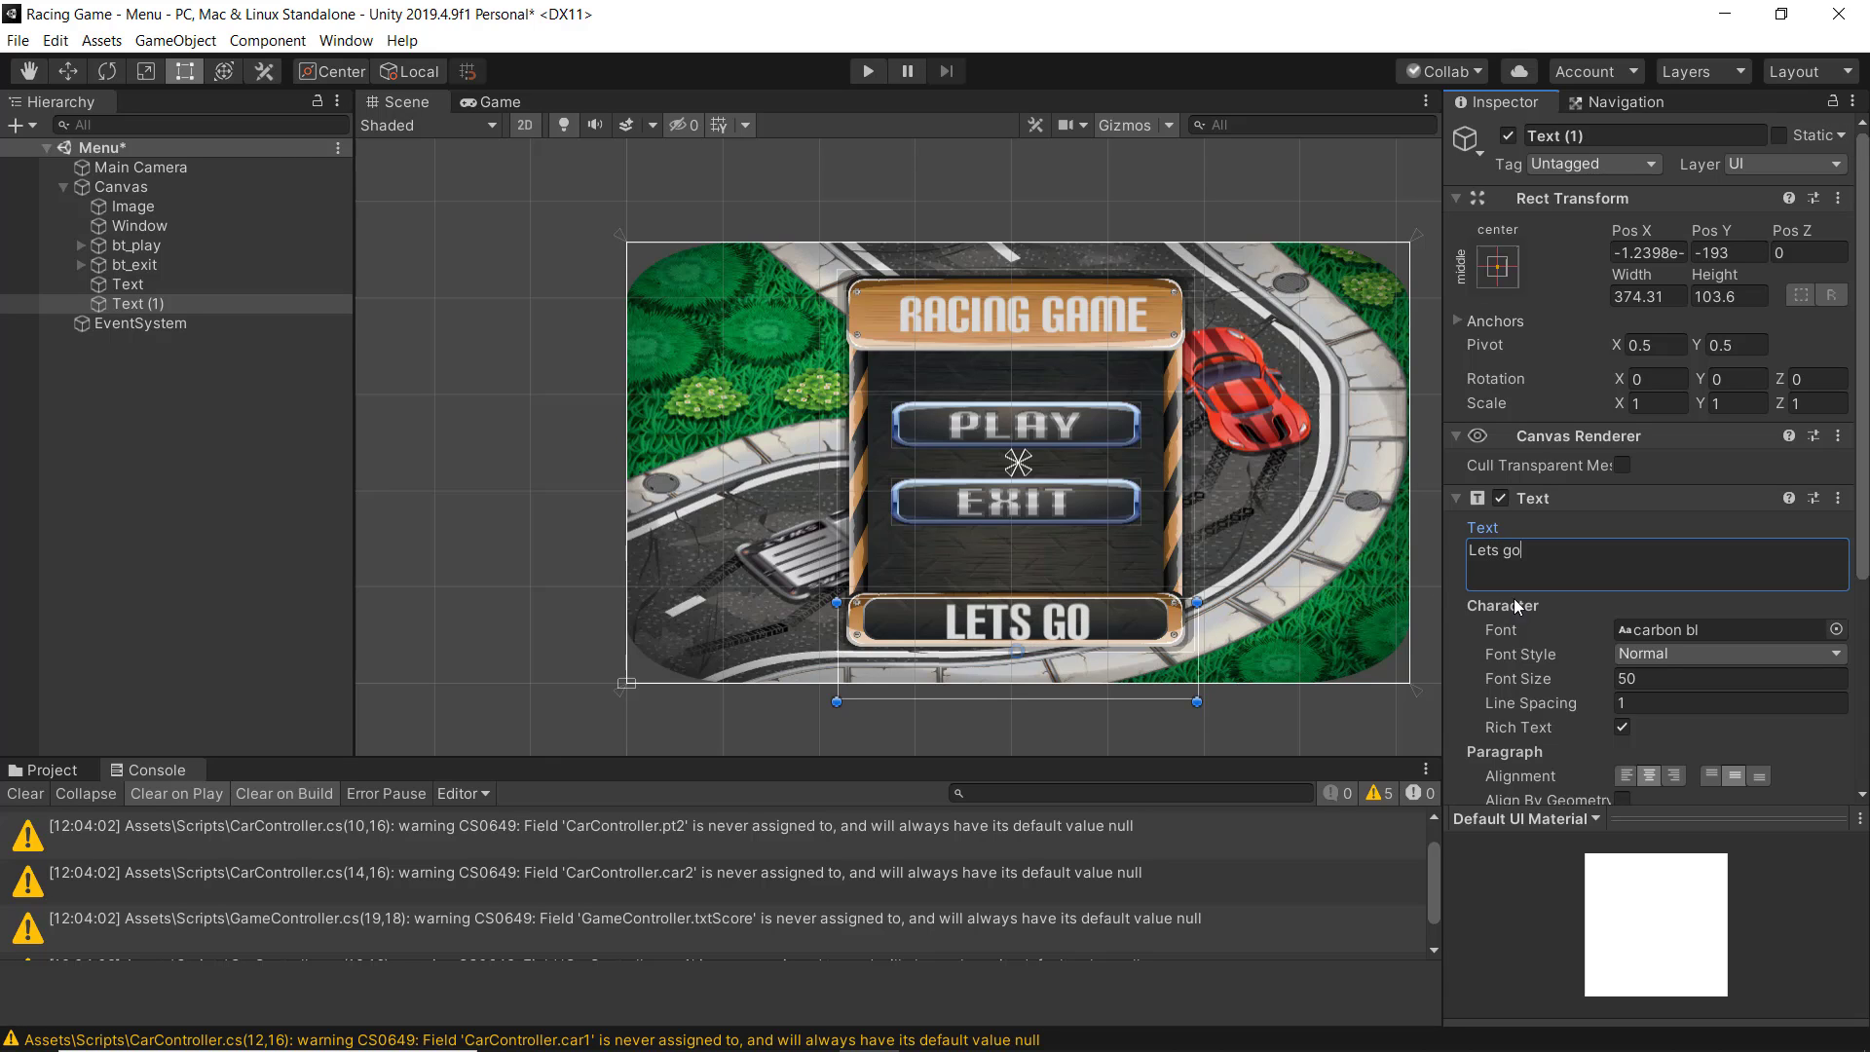
pyautogui.click(1608, 685)
pyautogui.write('3')
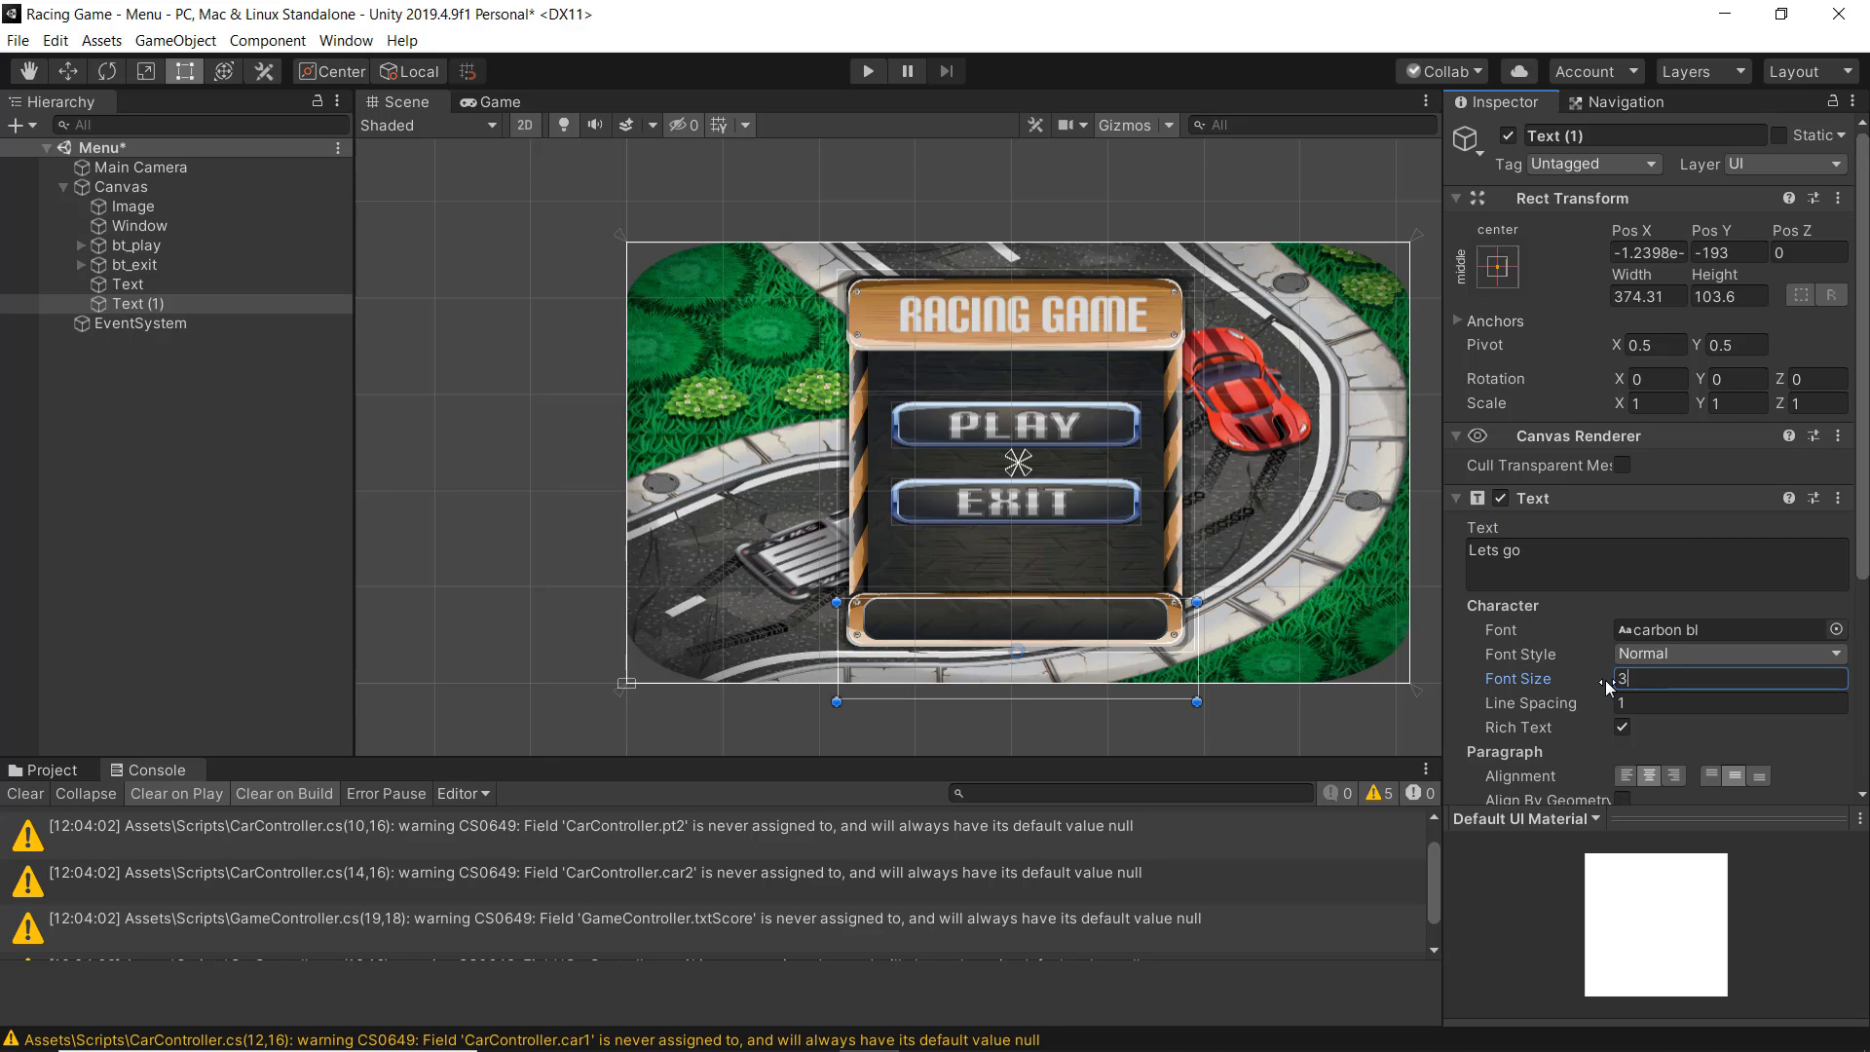
pyautogui.write('0')
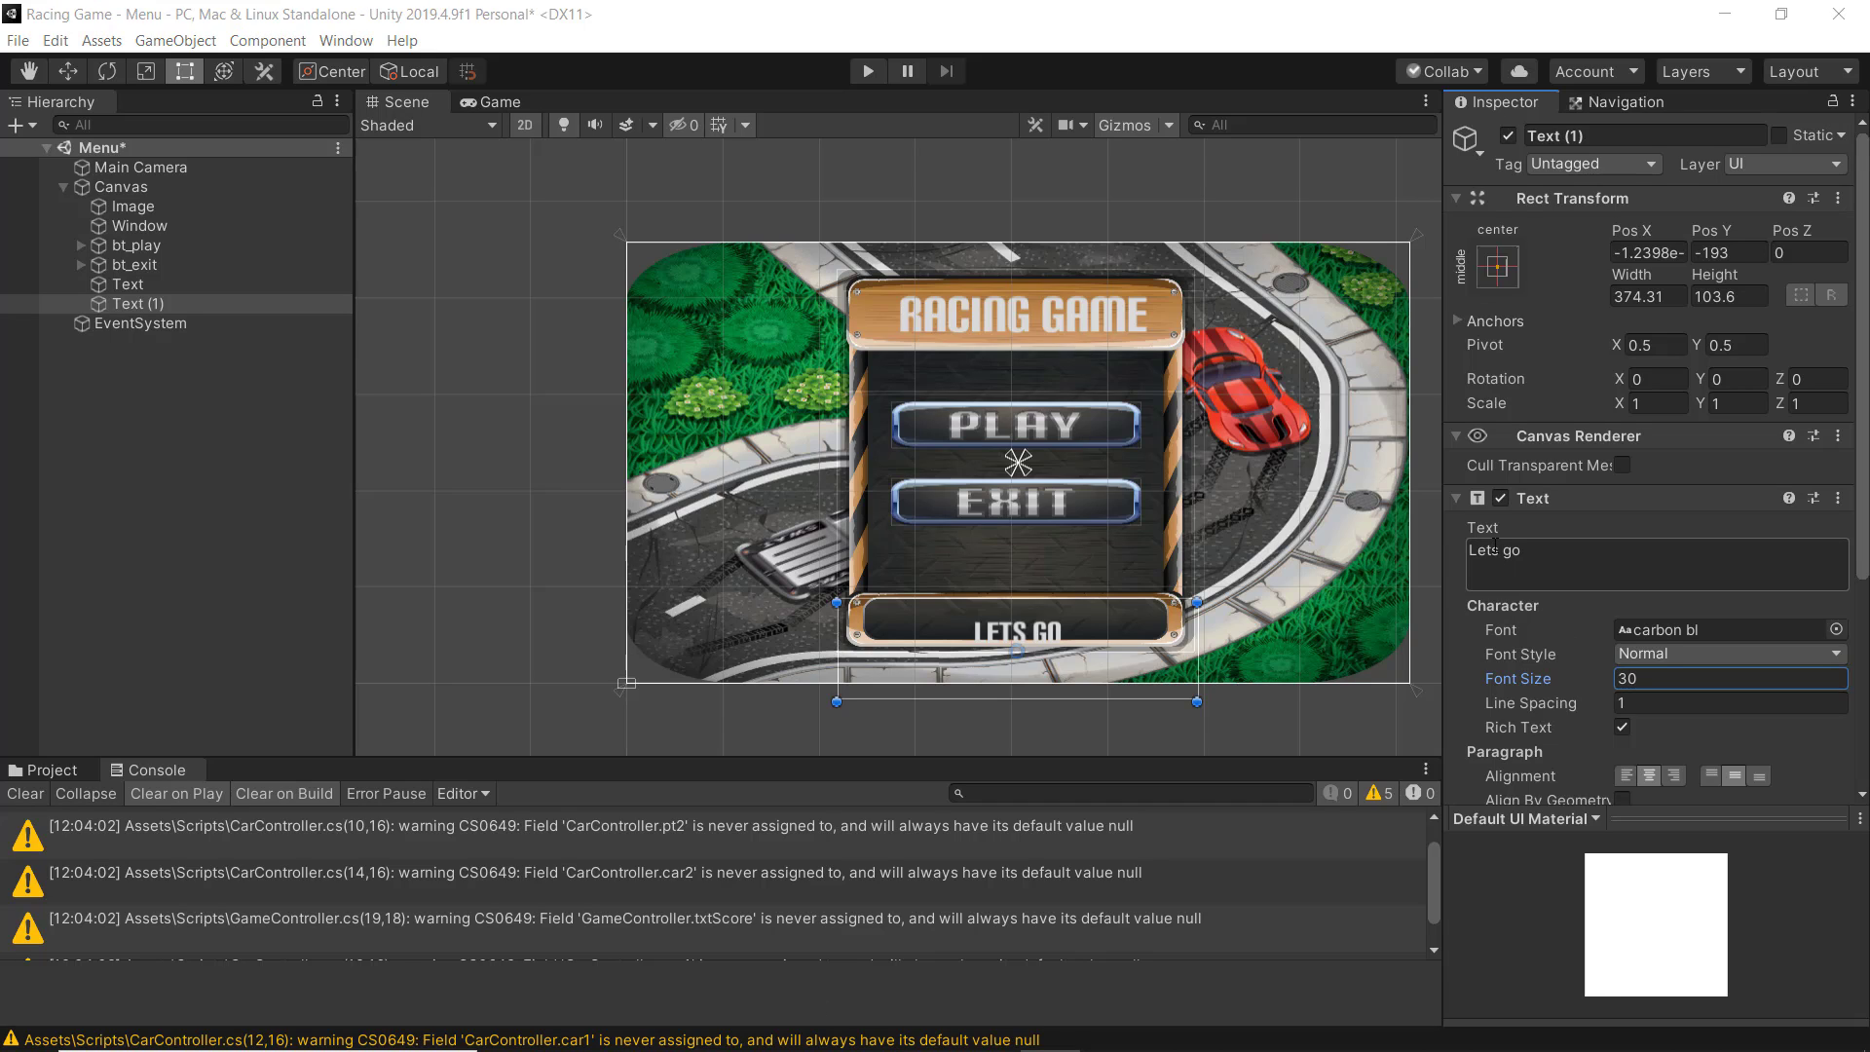
pyautogui.click(1608, 577)
pyautogui.click(1605, 577)
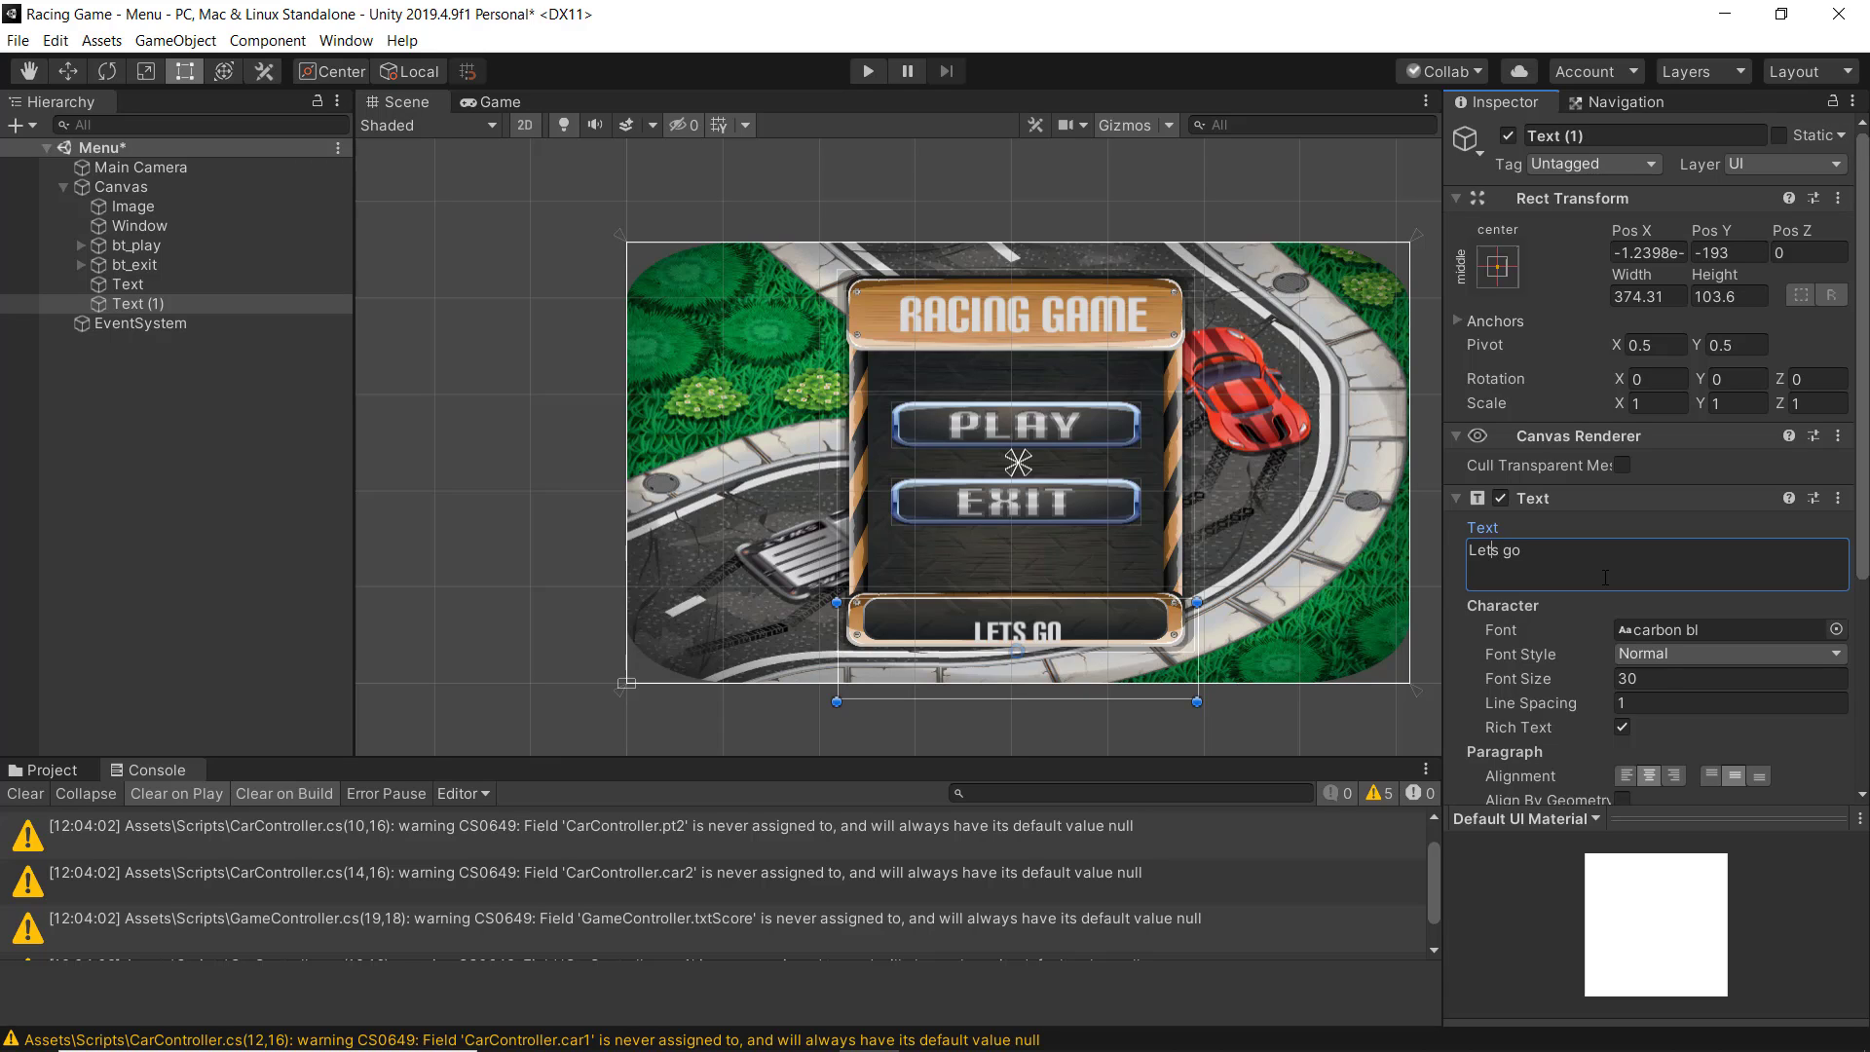
pyautogui.write("'s go")
pyautogui.write('!!!!!')
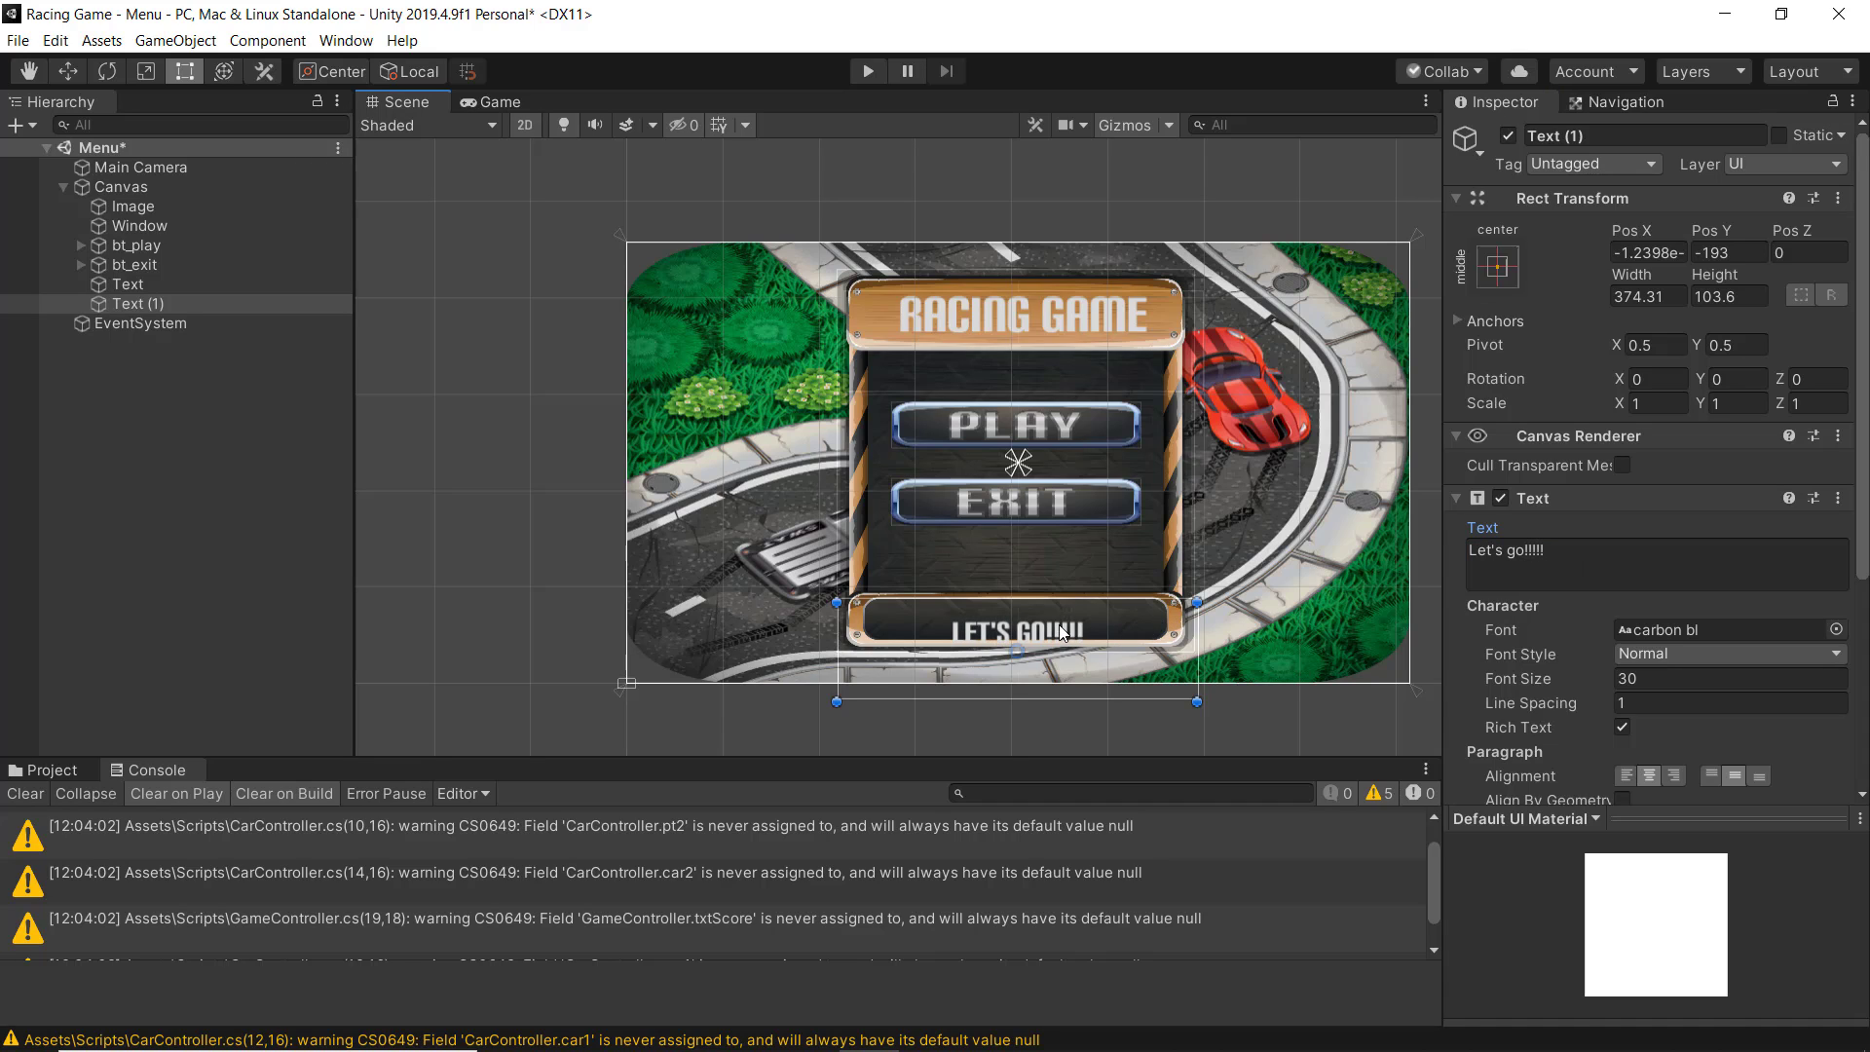
pyautogui.moveTo(1062, 633); pyautogui.dragTo(1062, 621)
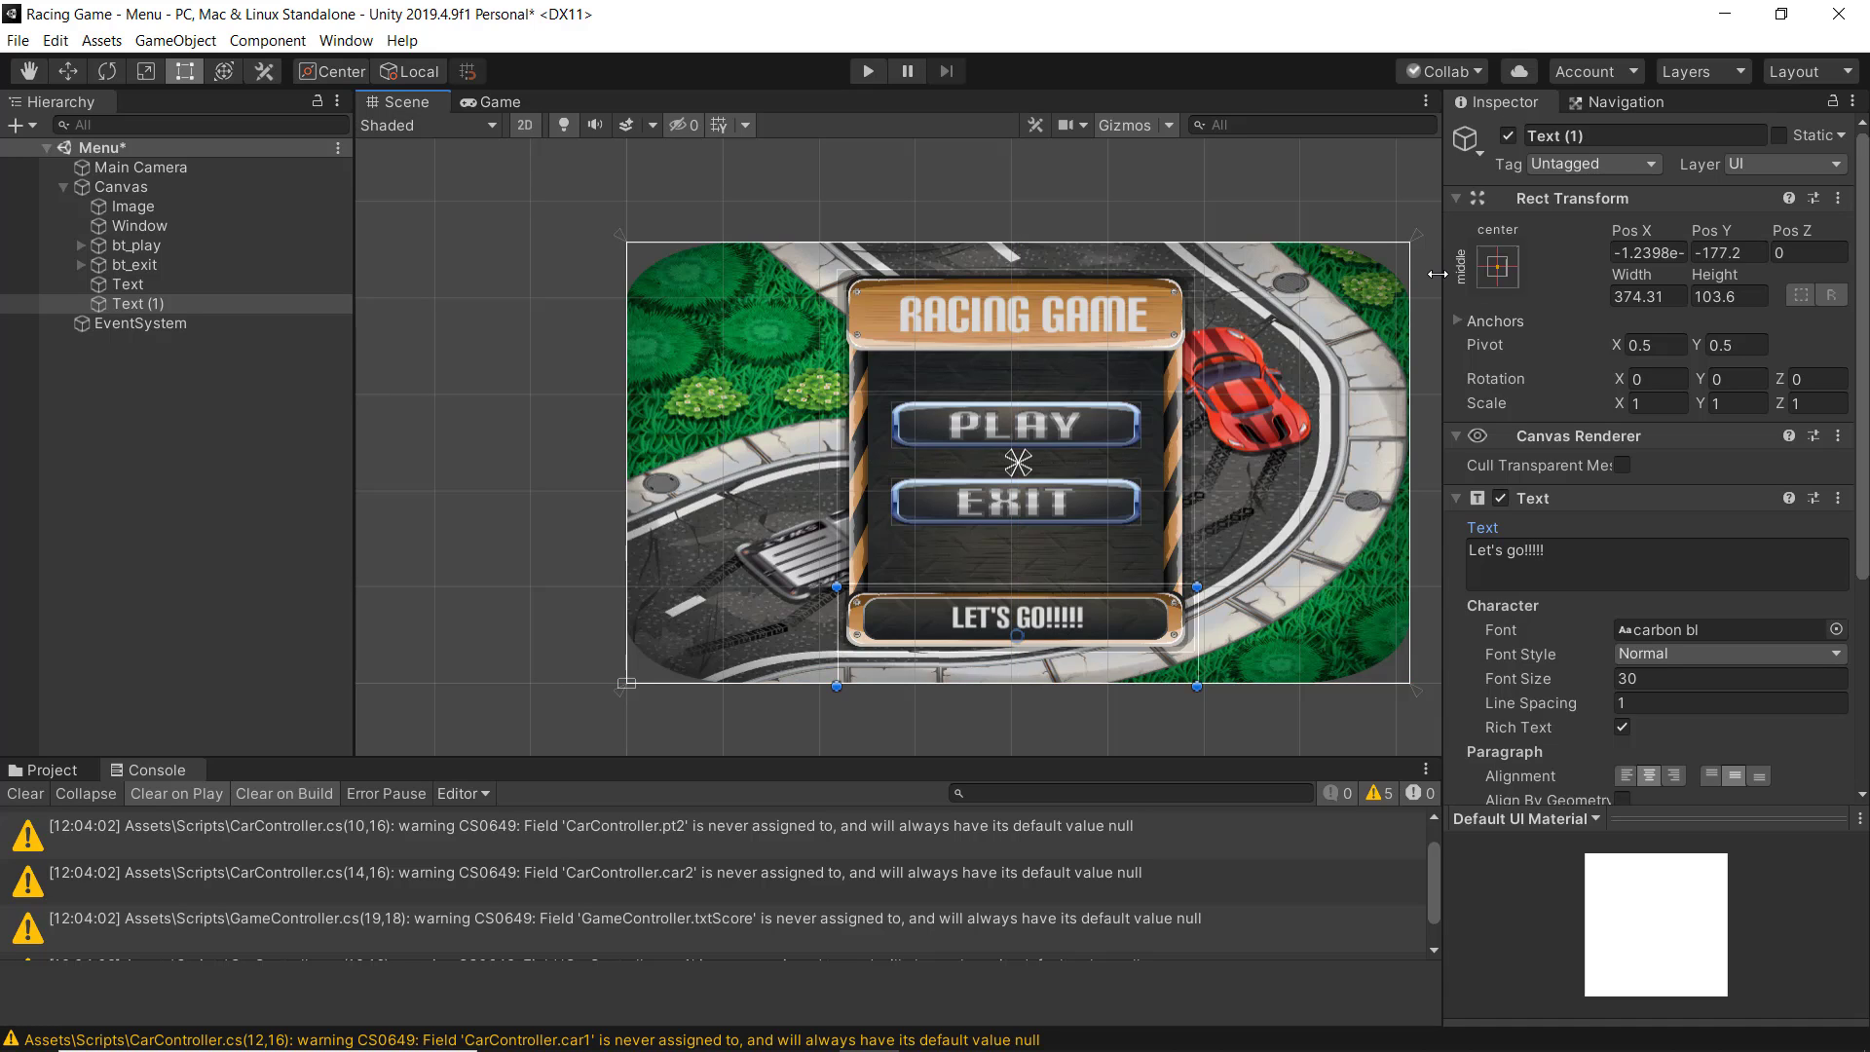
pyautogui.click(1378, 201)
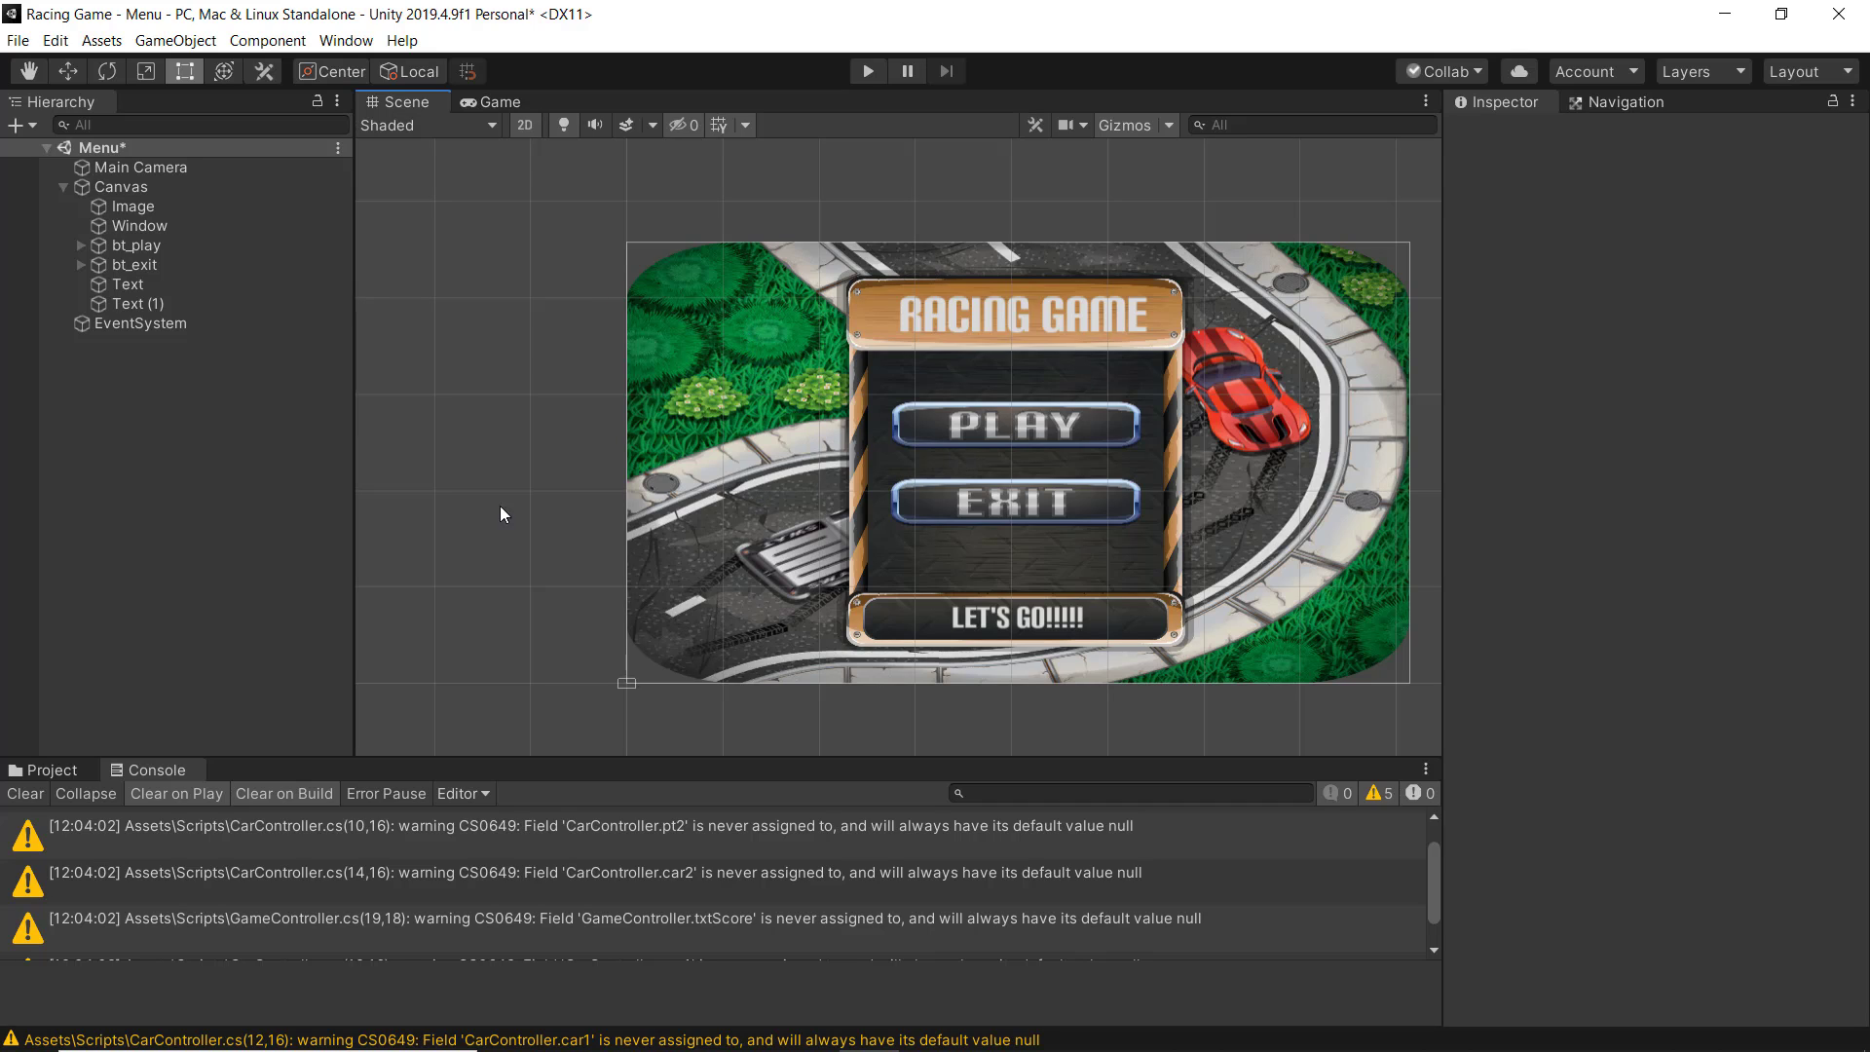
# Show the Project panel's Assets and browse past Sprites to the Prefabs folder with Car1 and Car2
pyautogui.click(58, 770)
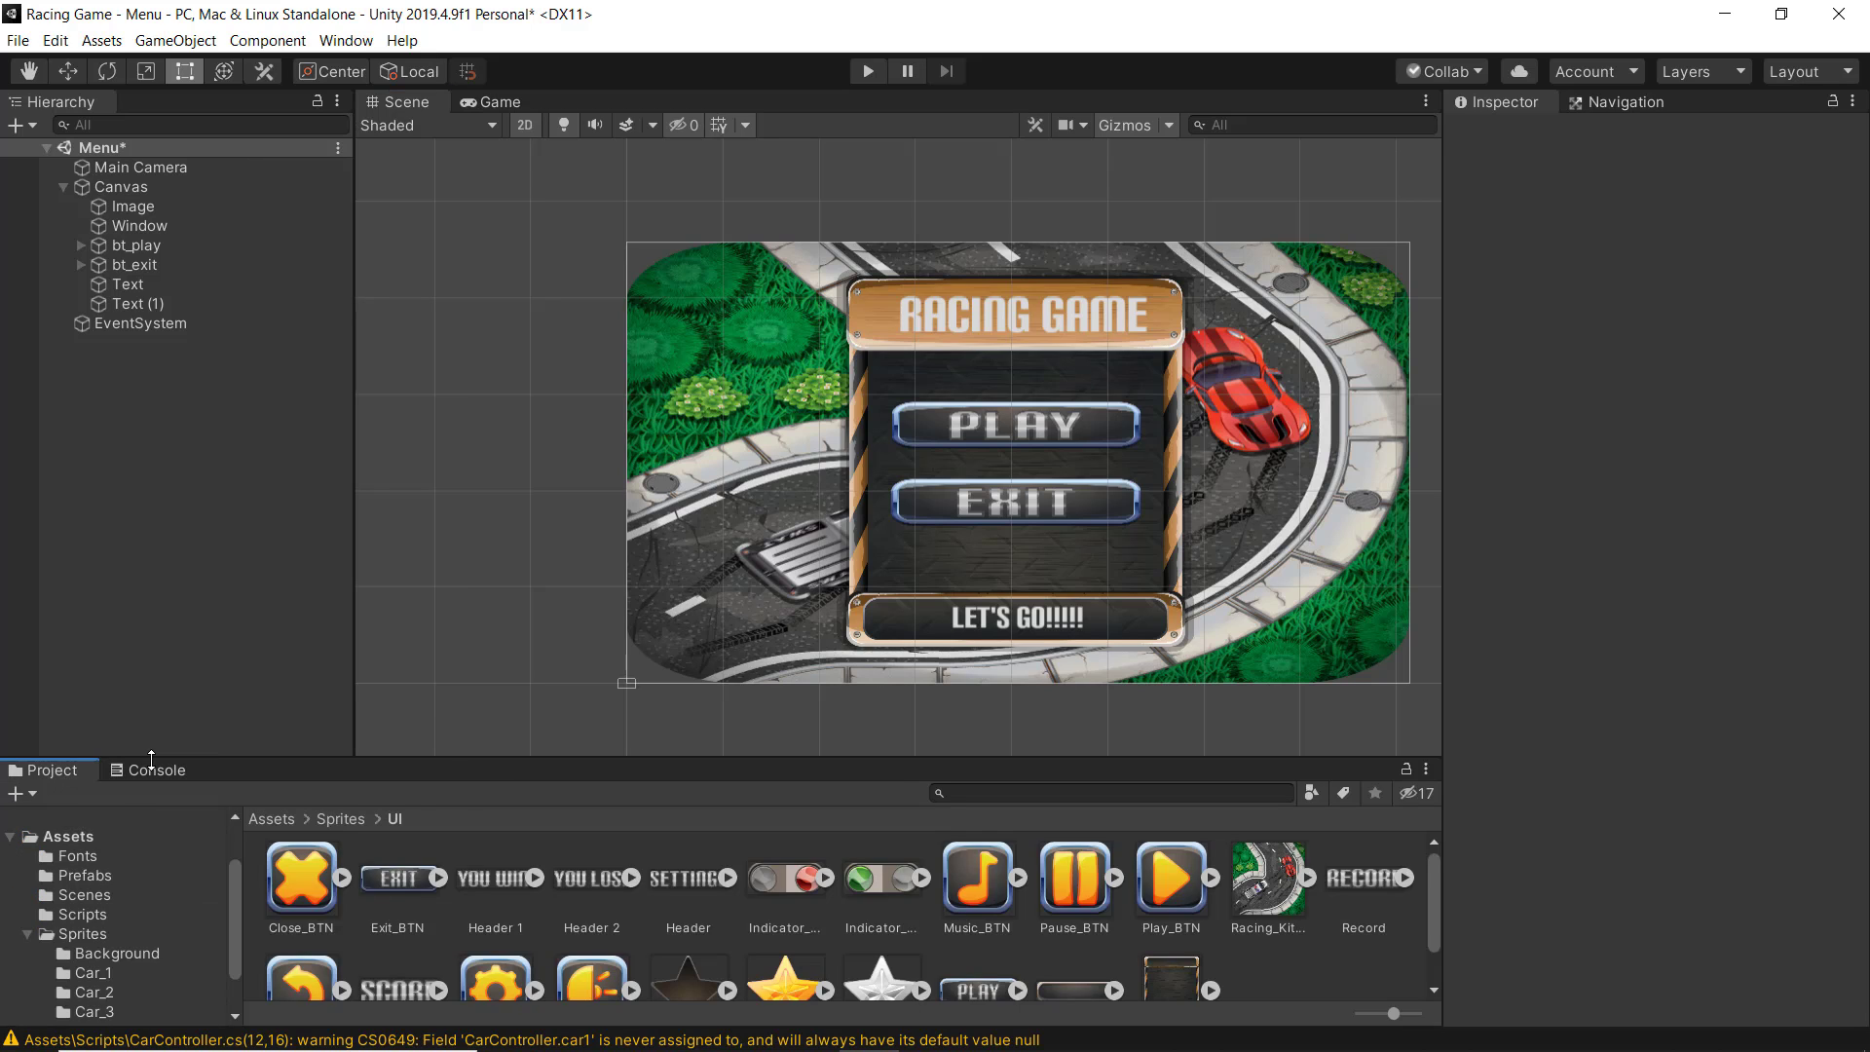
pyautogui.click(148, 771)
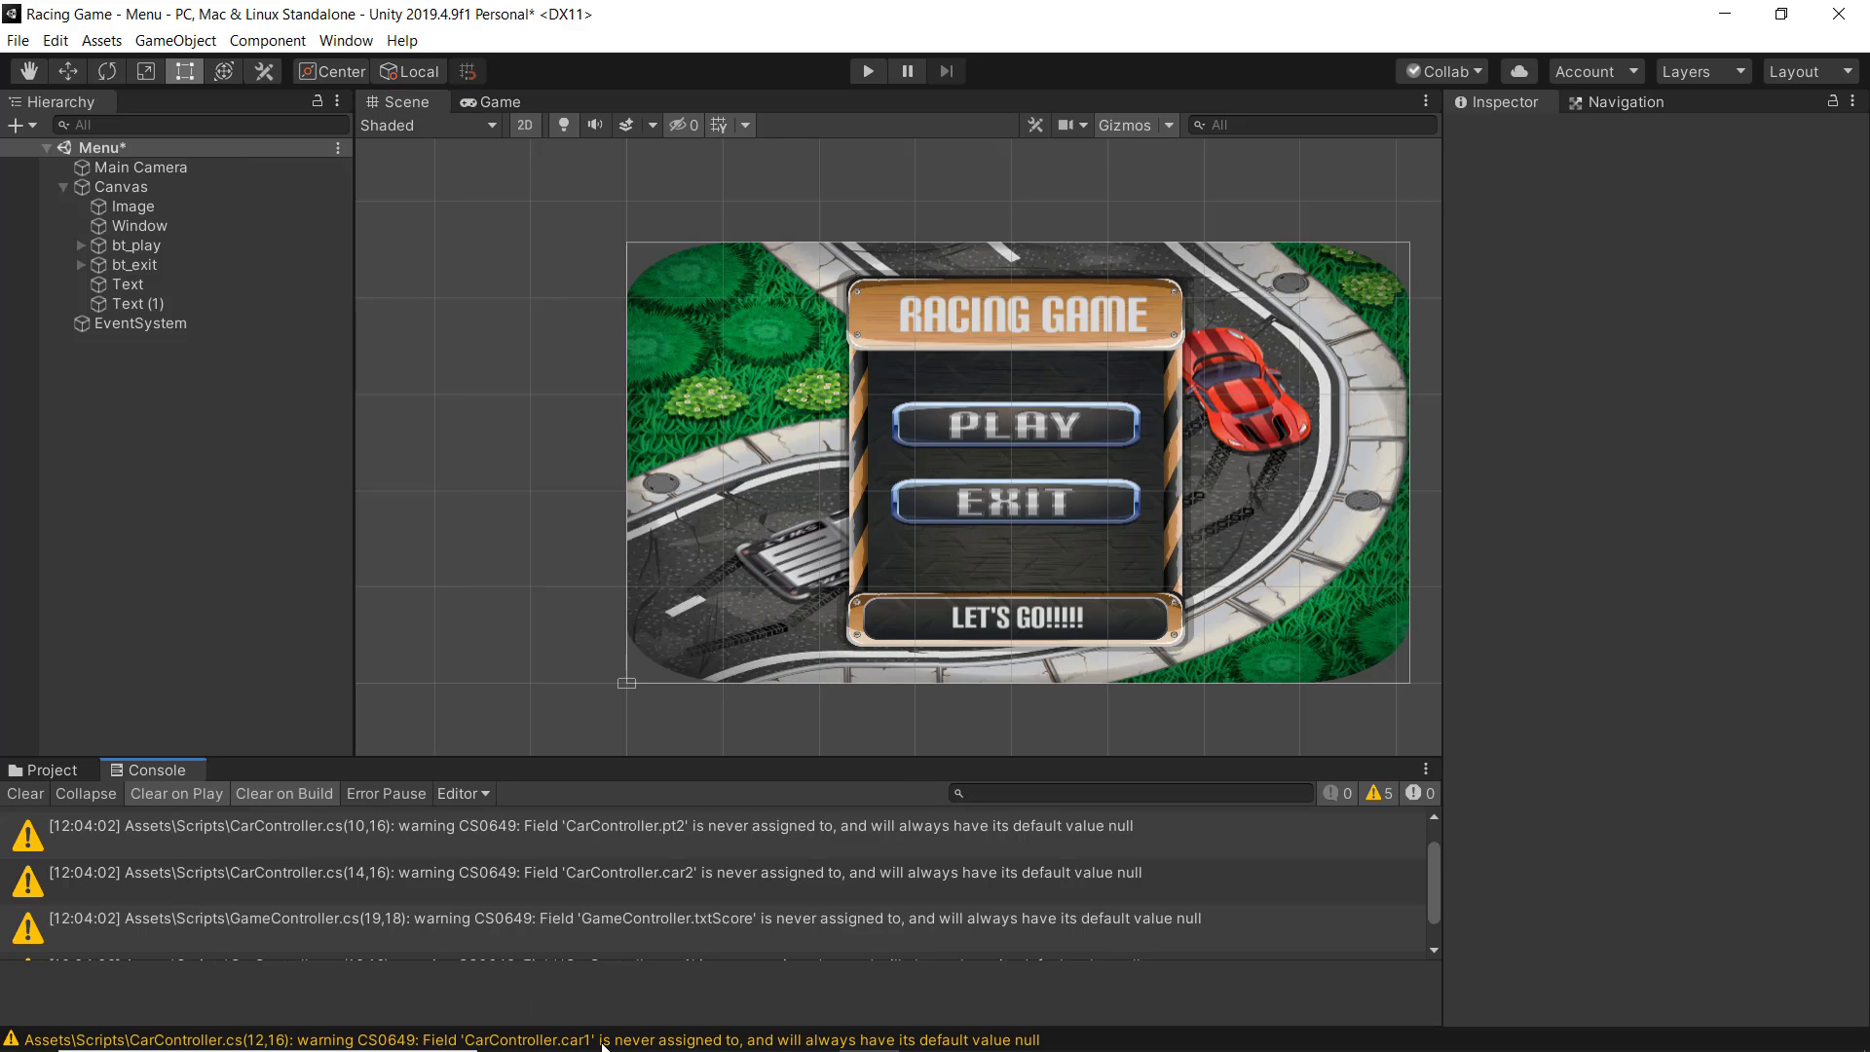
pyautogui.moveTo(585, 1047)
pyautogui.click(54, 772)
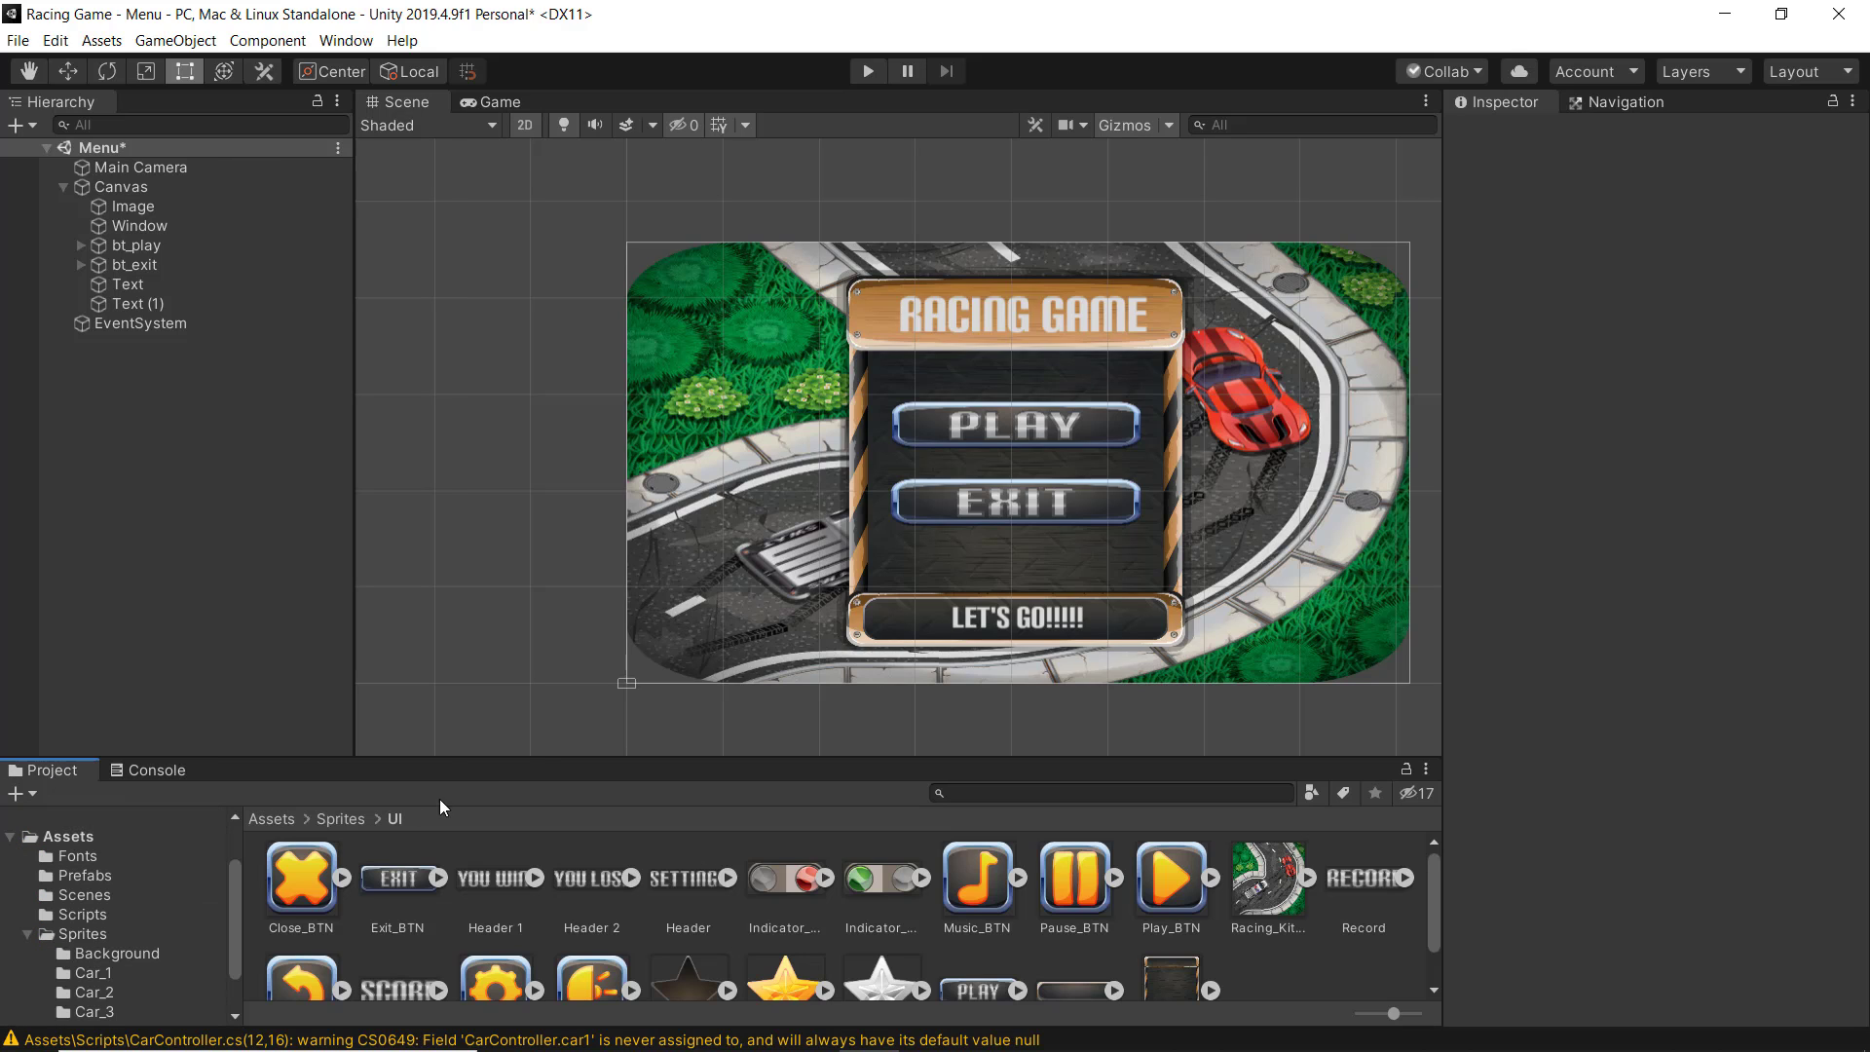
pyautogui.click(37, 943)
pyautogui.click(27, 934)
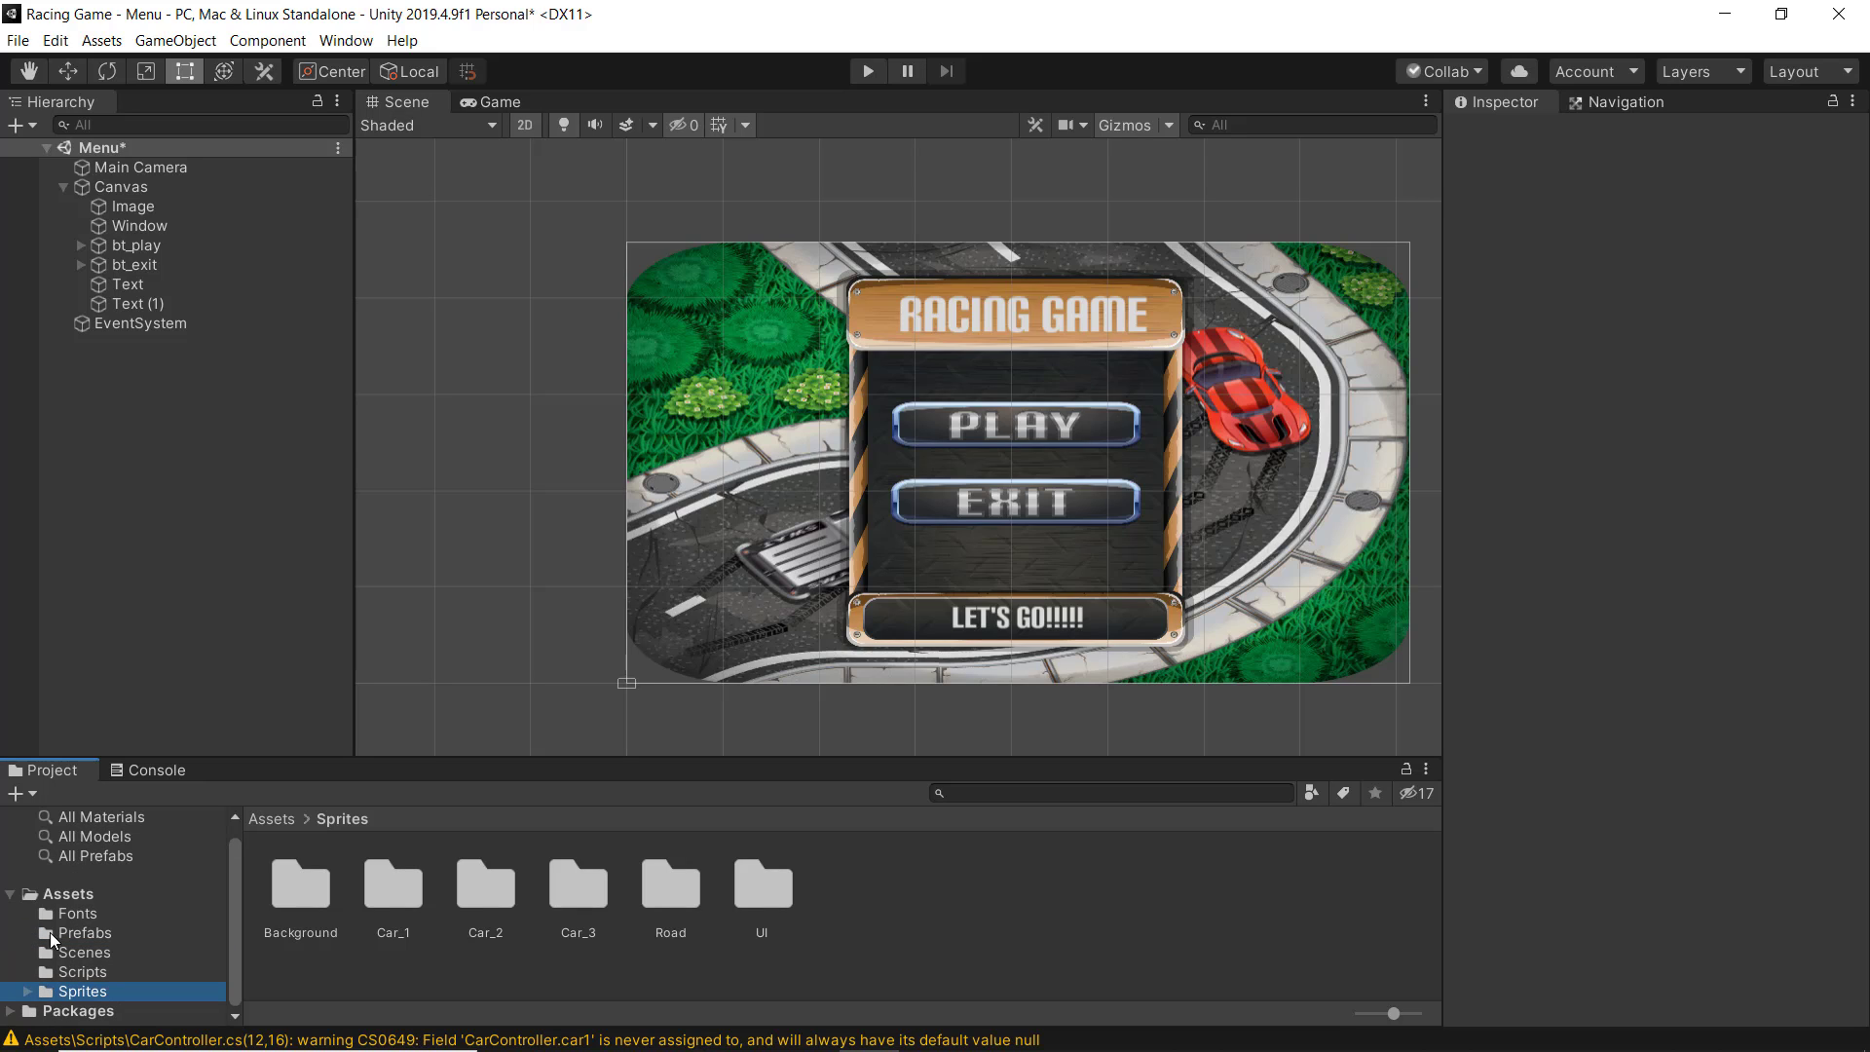
pyautogui.click(1072, 950)
pyautogui.click(85, 932)
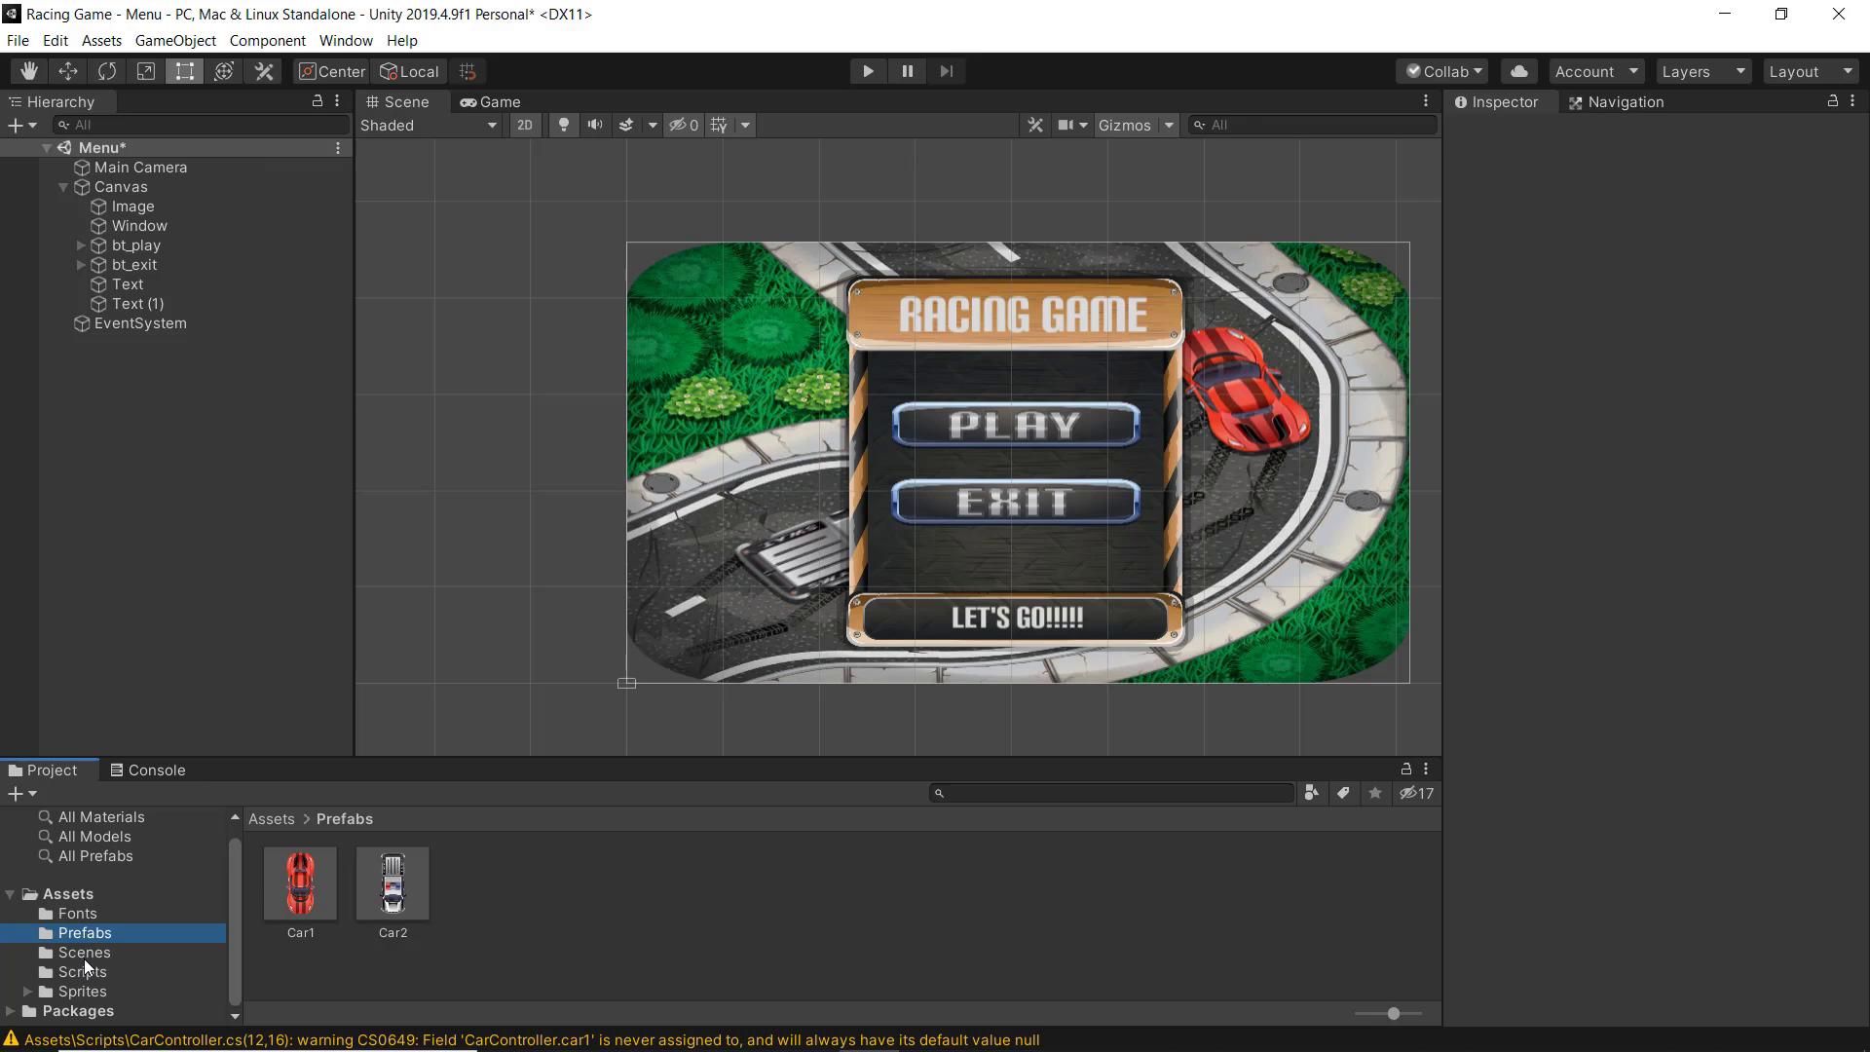
# Create a C# script called Menus in Scripts, then select the PLAY and EXIT buttons
pyautogui.click(84, 970)
pyautogui.rightClick(837, 903)
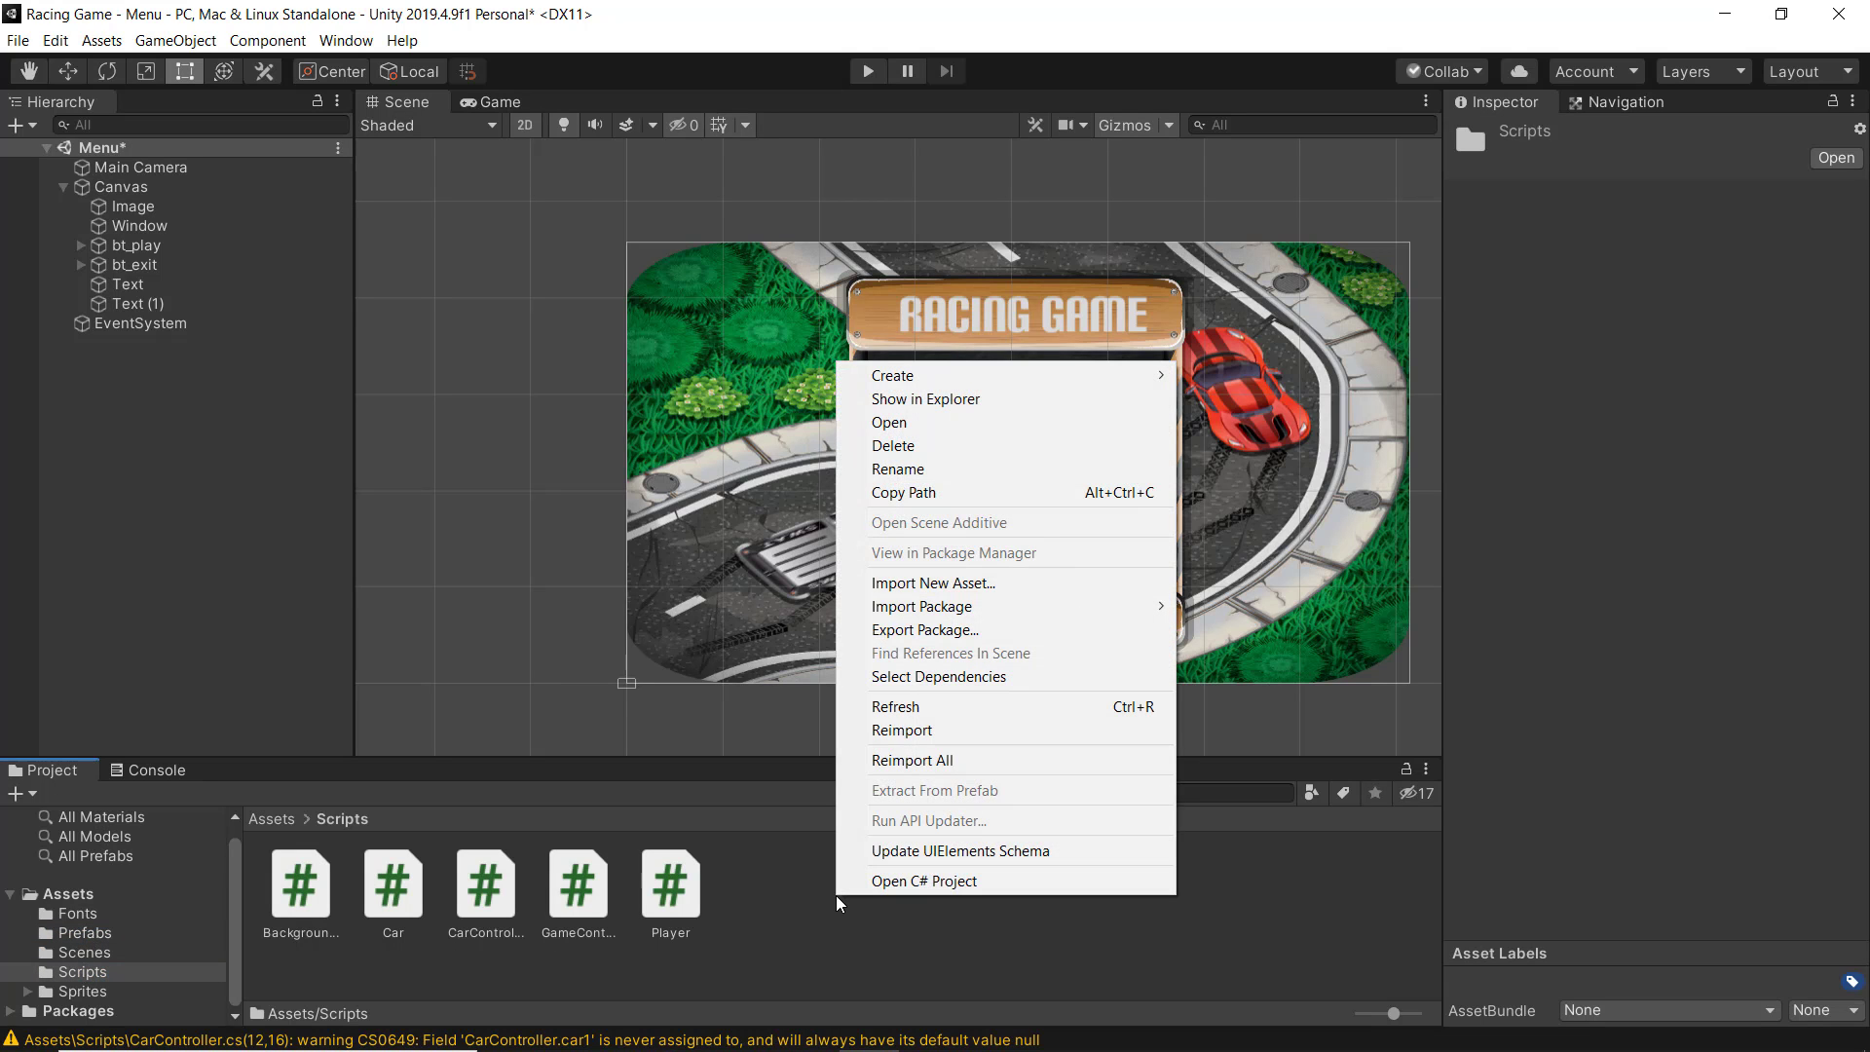
pyautogui.moveTo(982, 378)
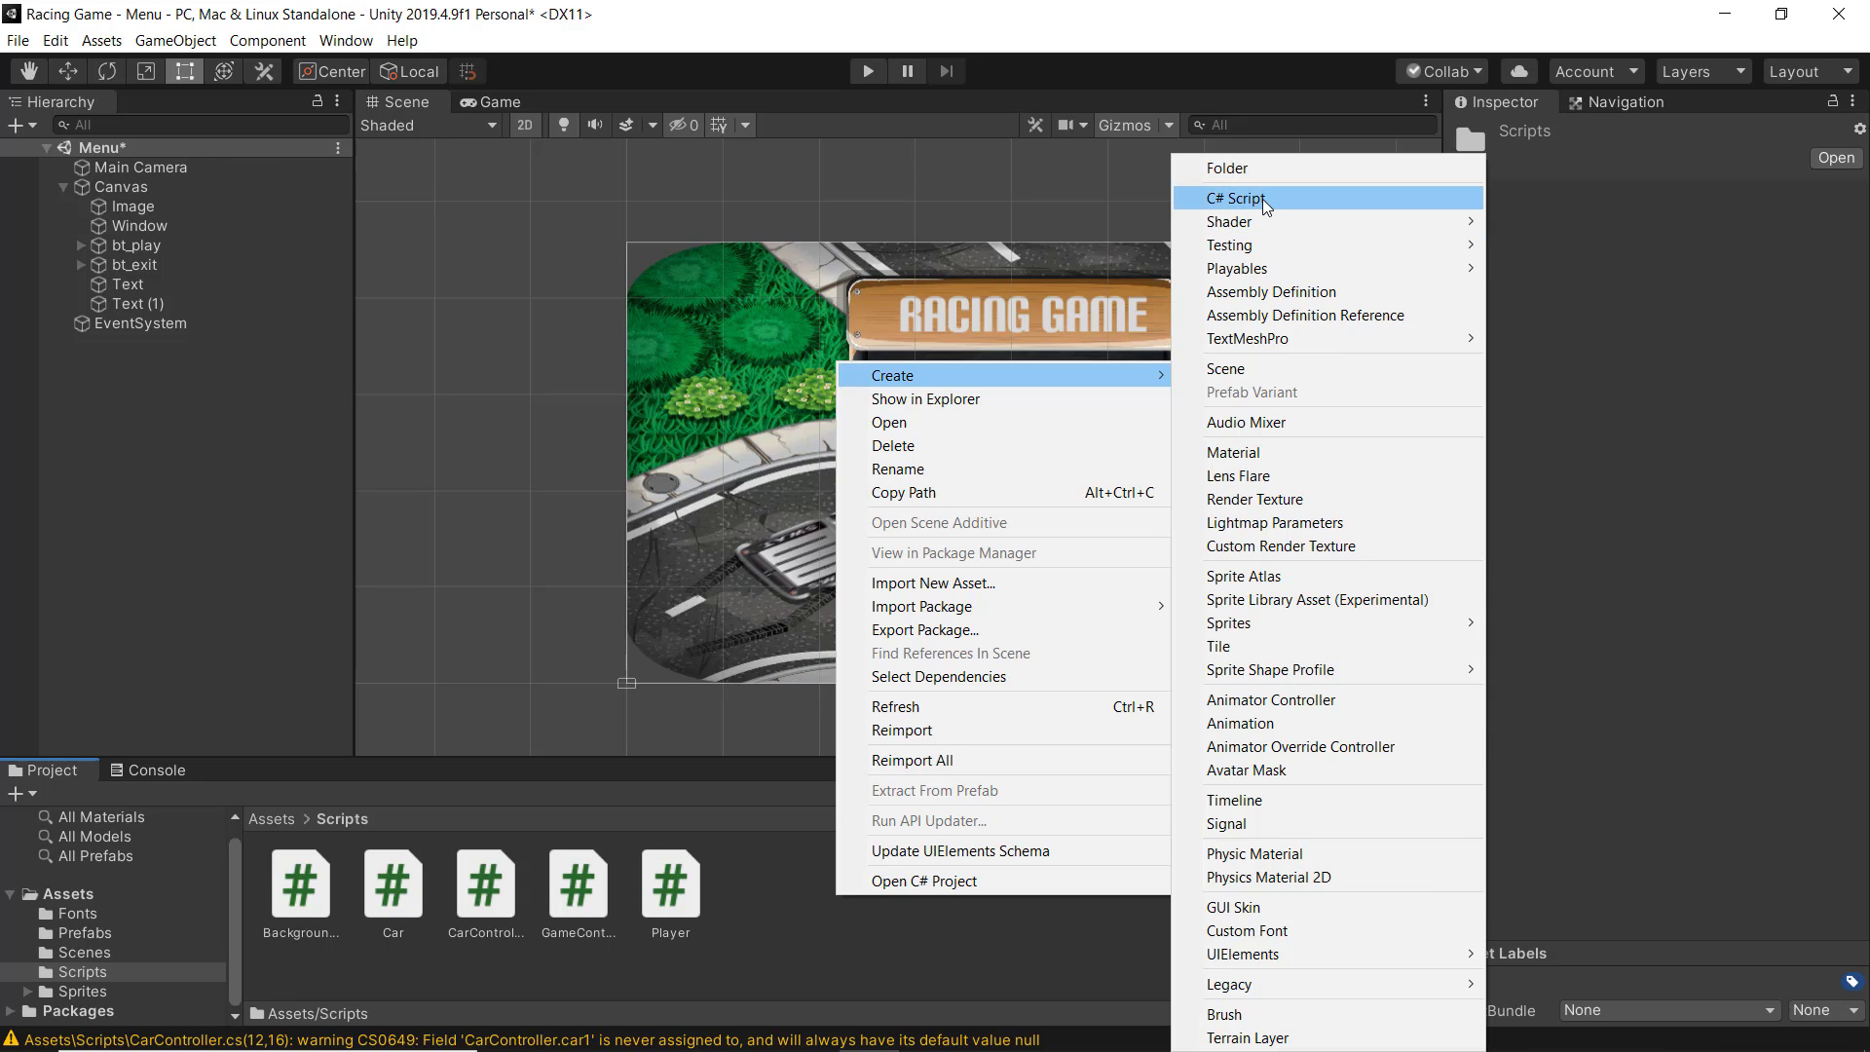
pyautogui.click(1263, 199)
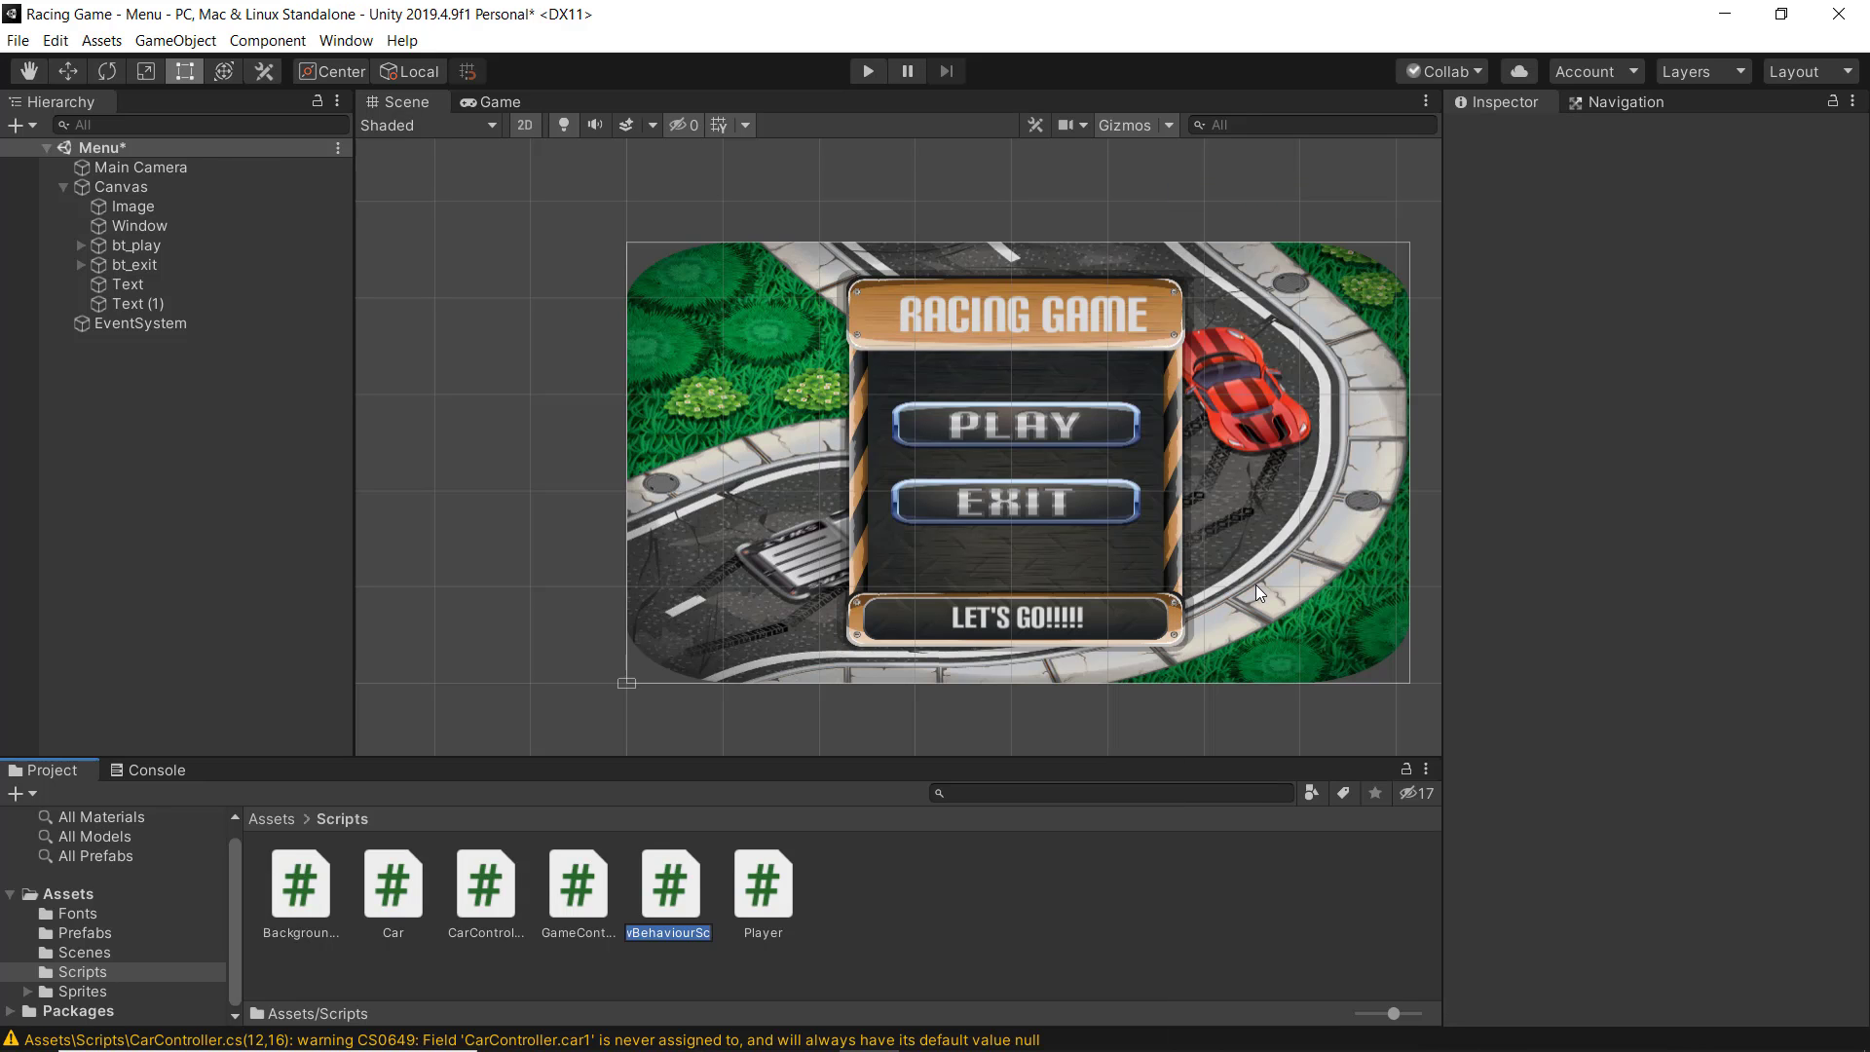
pyautogui.write('Menus')
pyautogui.press('Return')
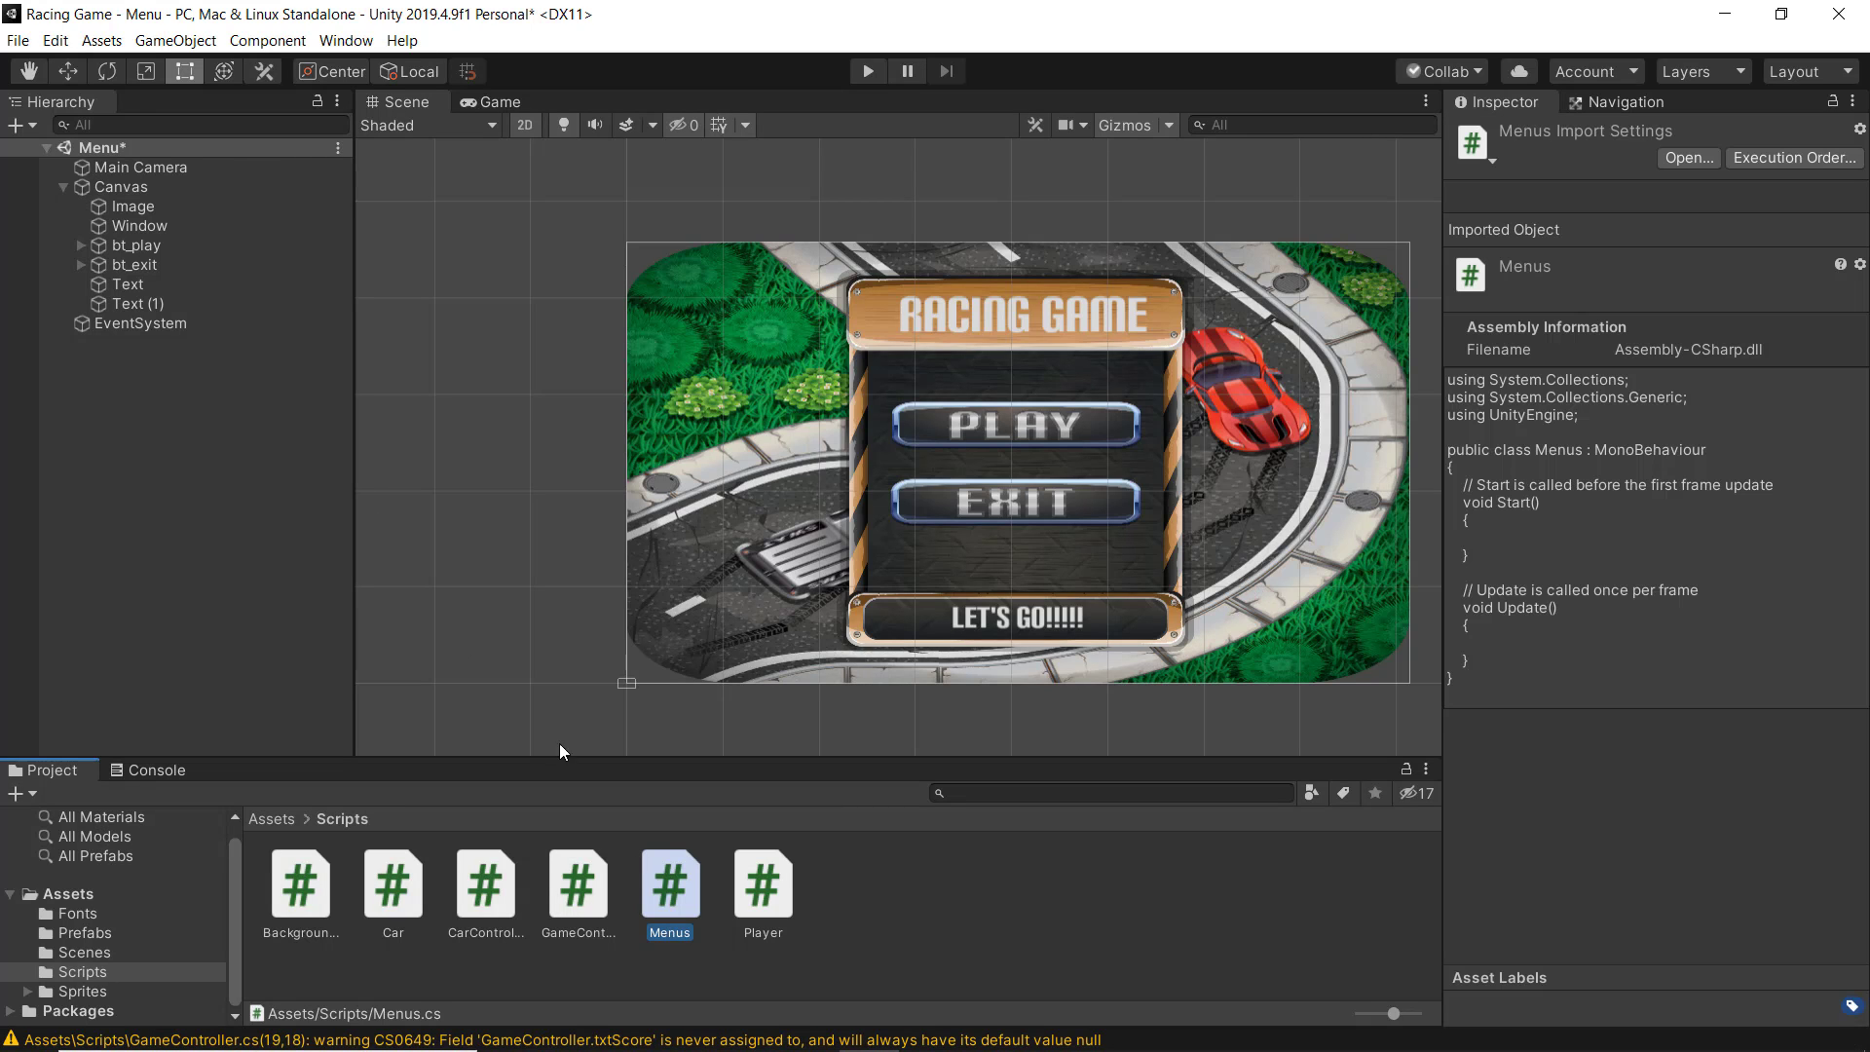
pyautogui.click(1054, 421)
pyautogui.click(1007, 508)
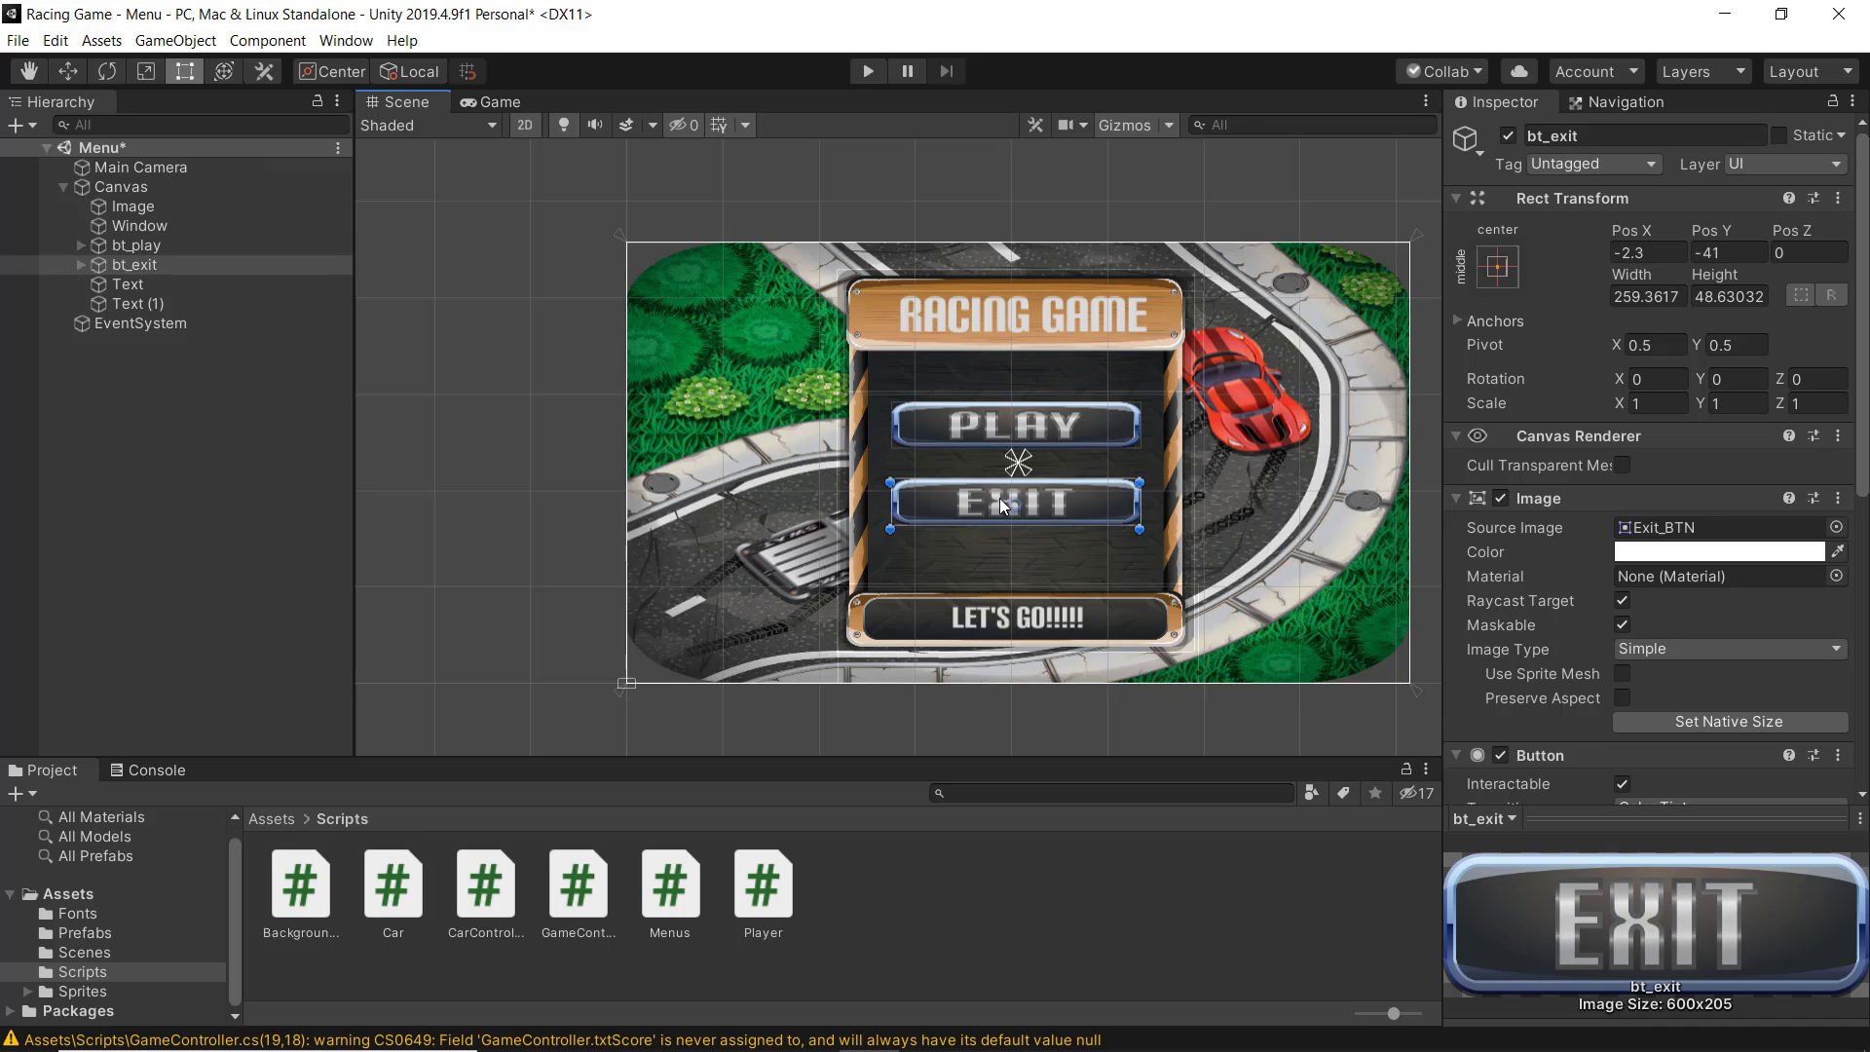
# Open Menus.cs and add an empty public void LoadMenu() method after Update
pyautogui.doubleClick(680, 881)
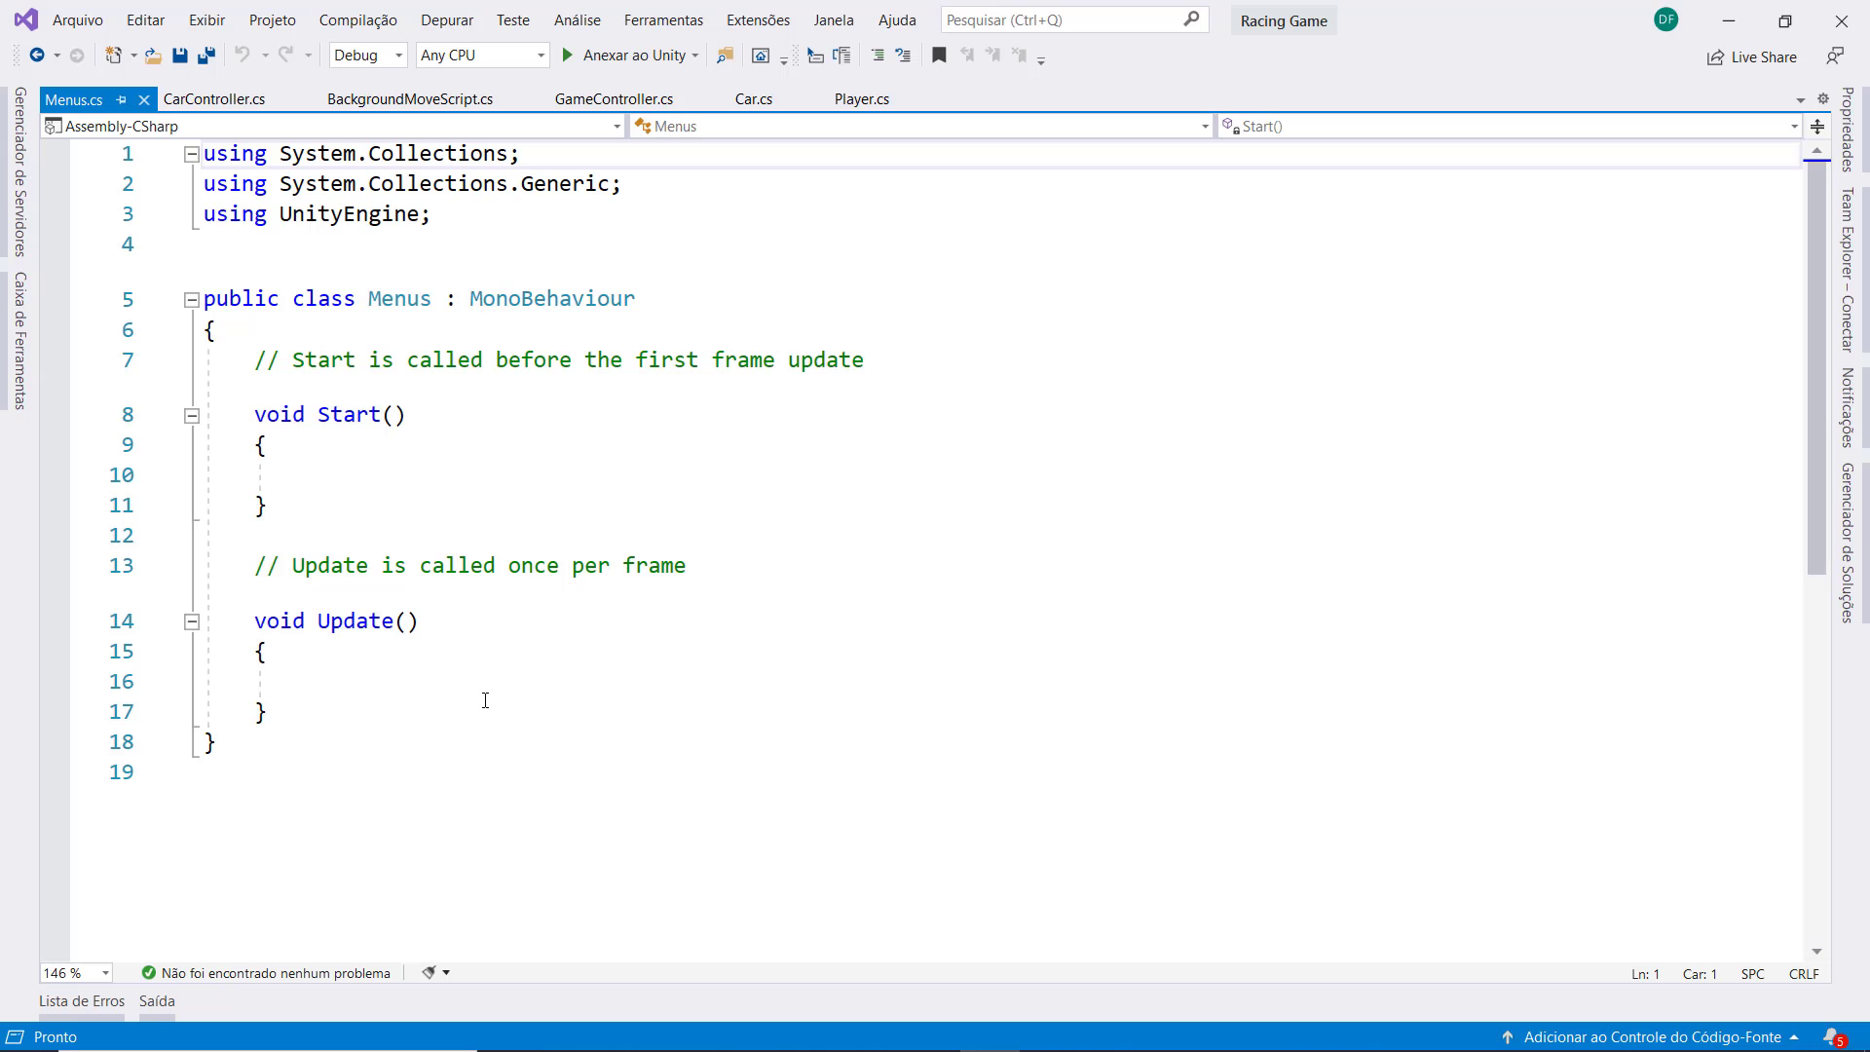
pyautogui.click(346, 711)
pyautogui.press('Return')
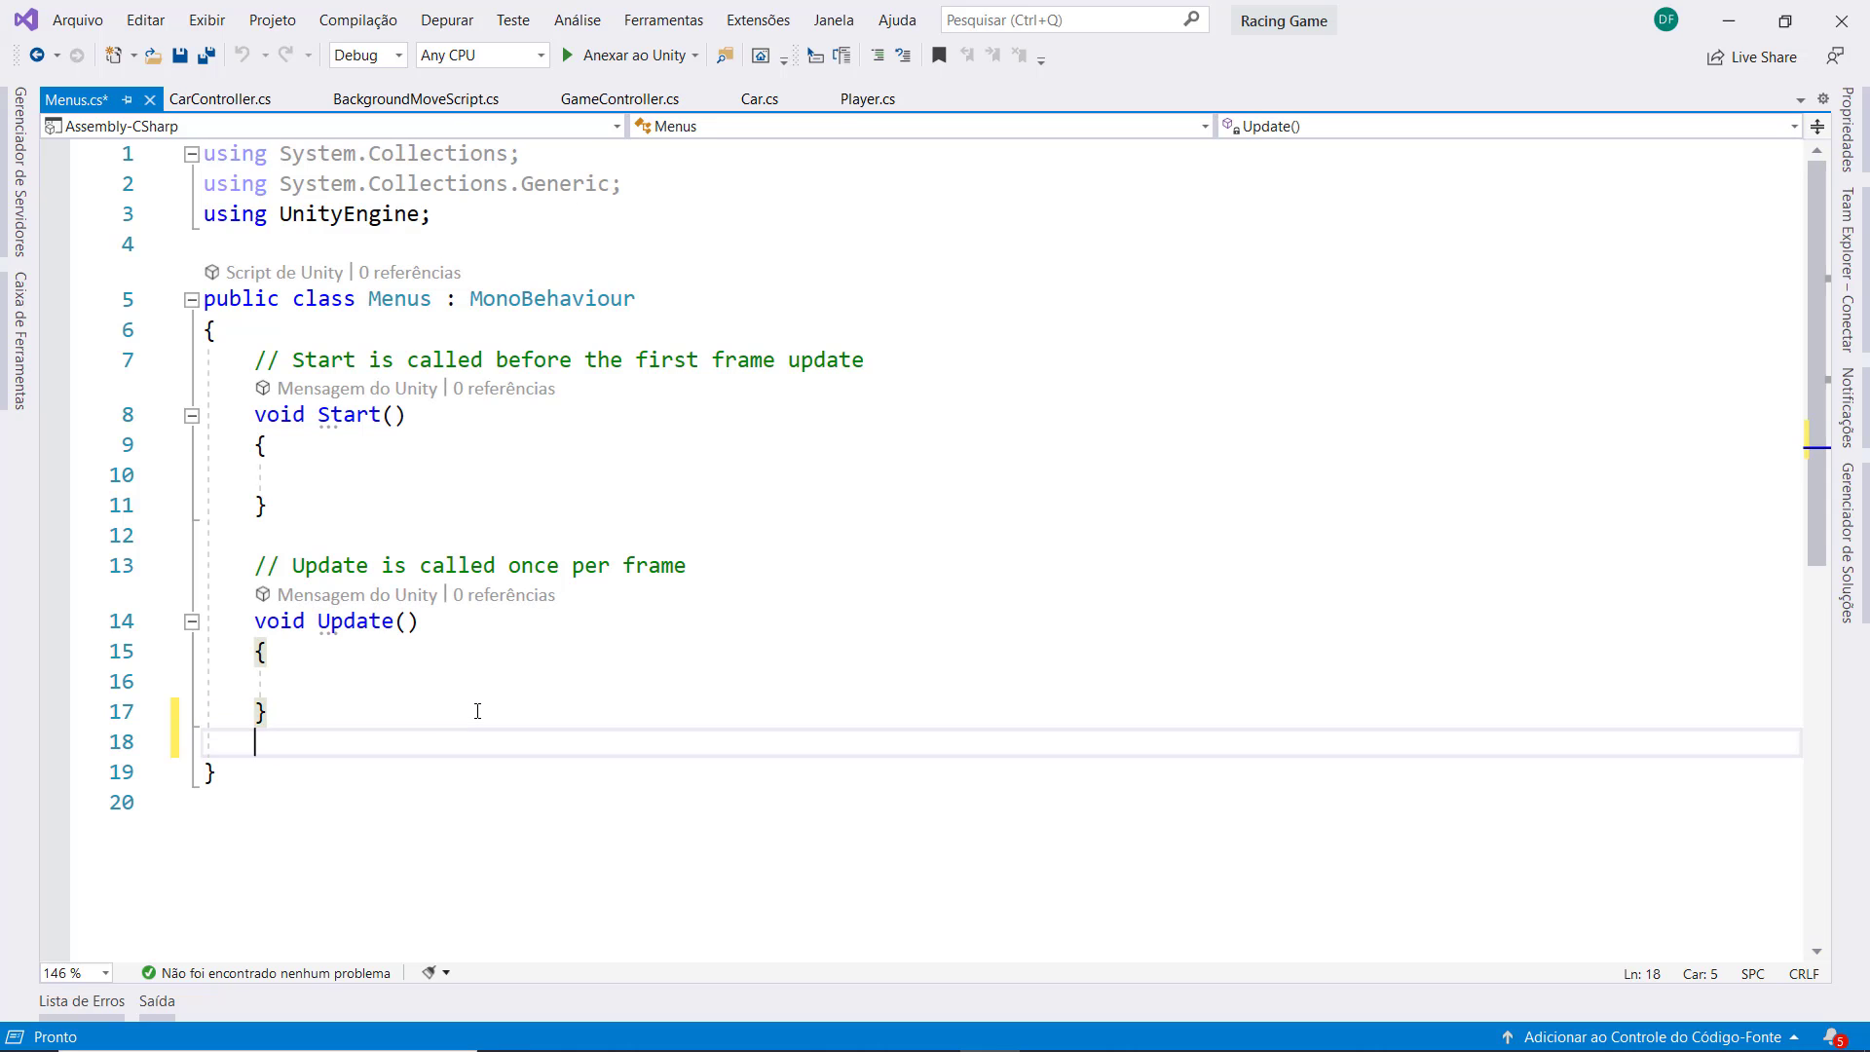
pyautogui.press('Return')
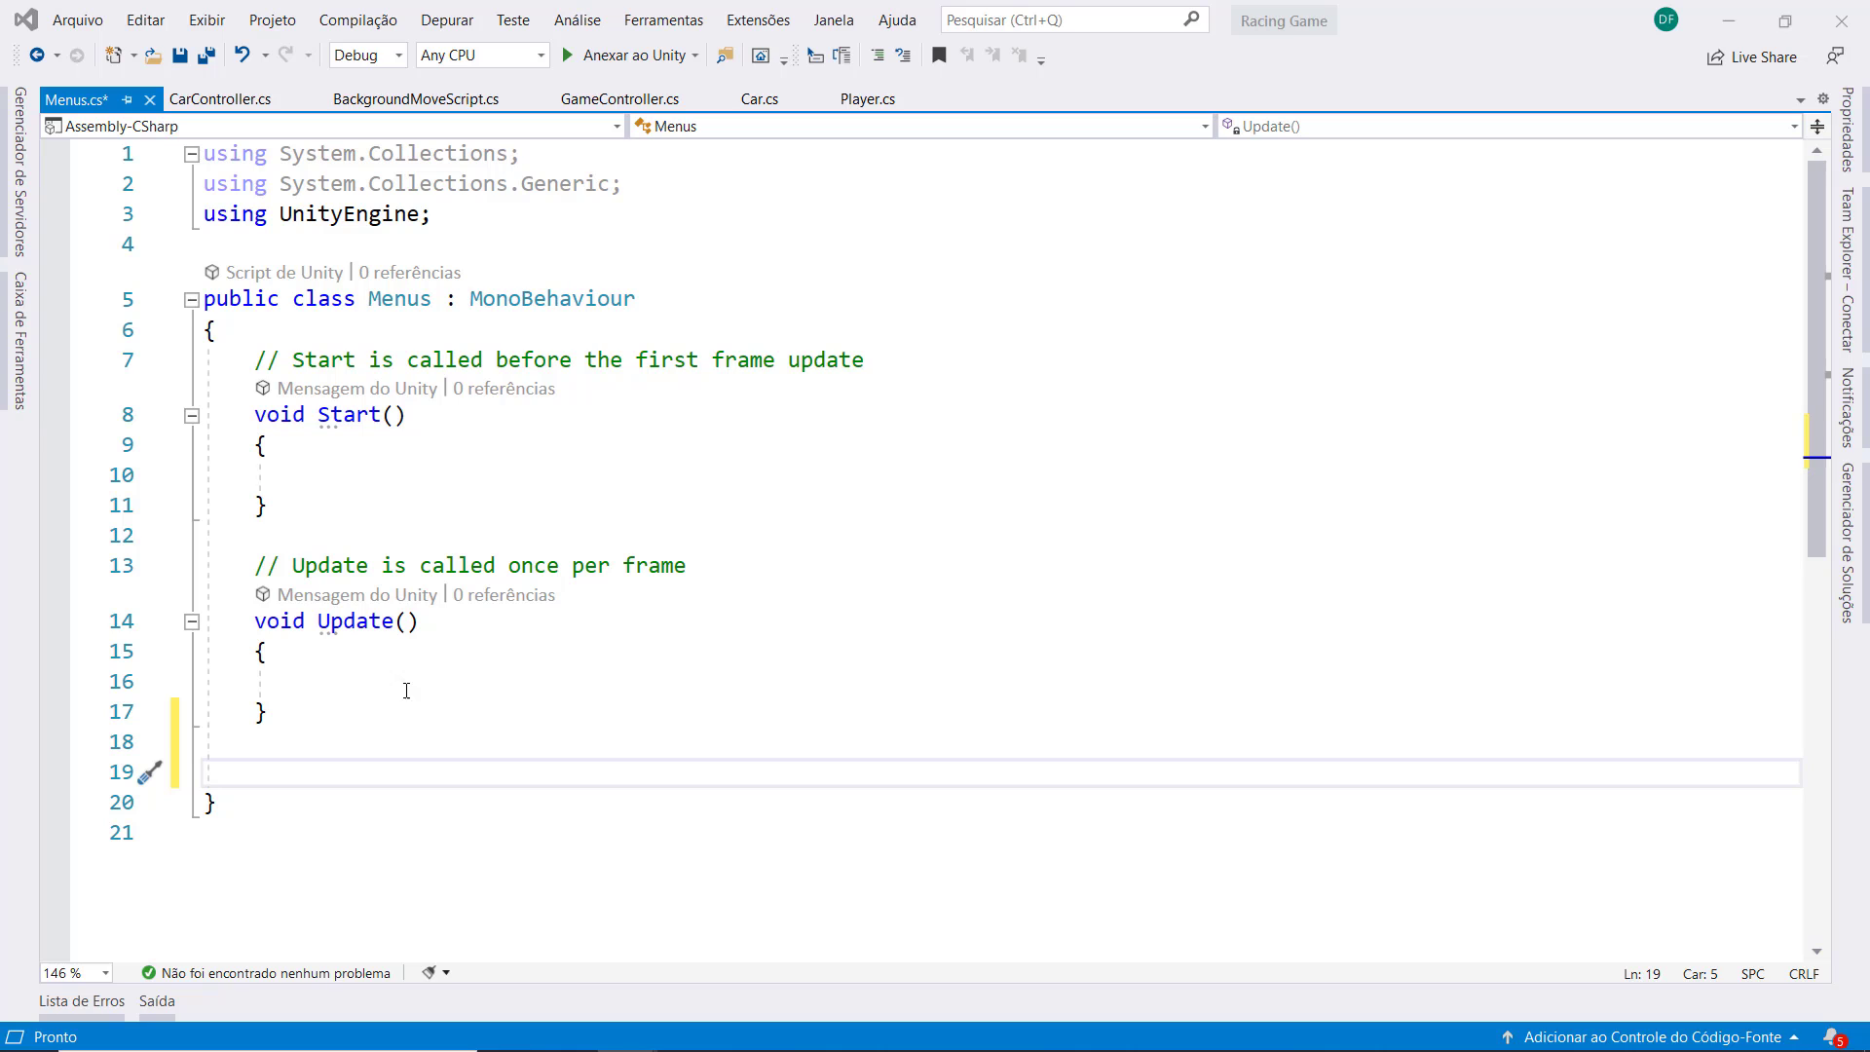
pyautogui.click(296, 774)
pyautogui.write('public ')
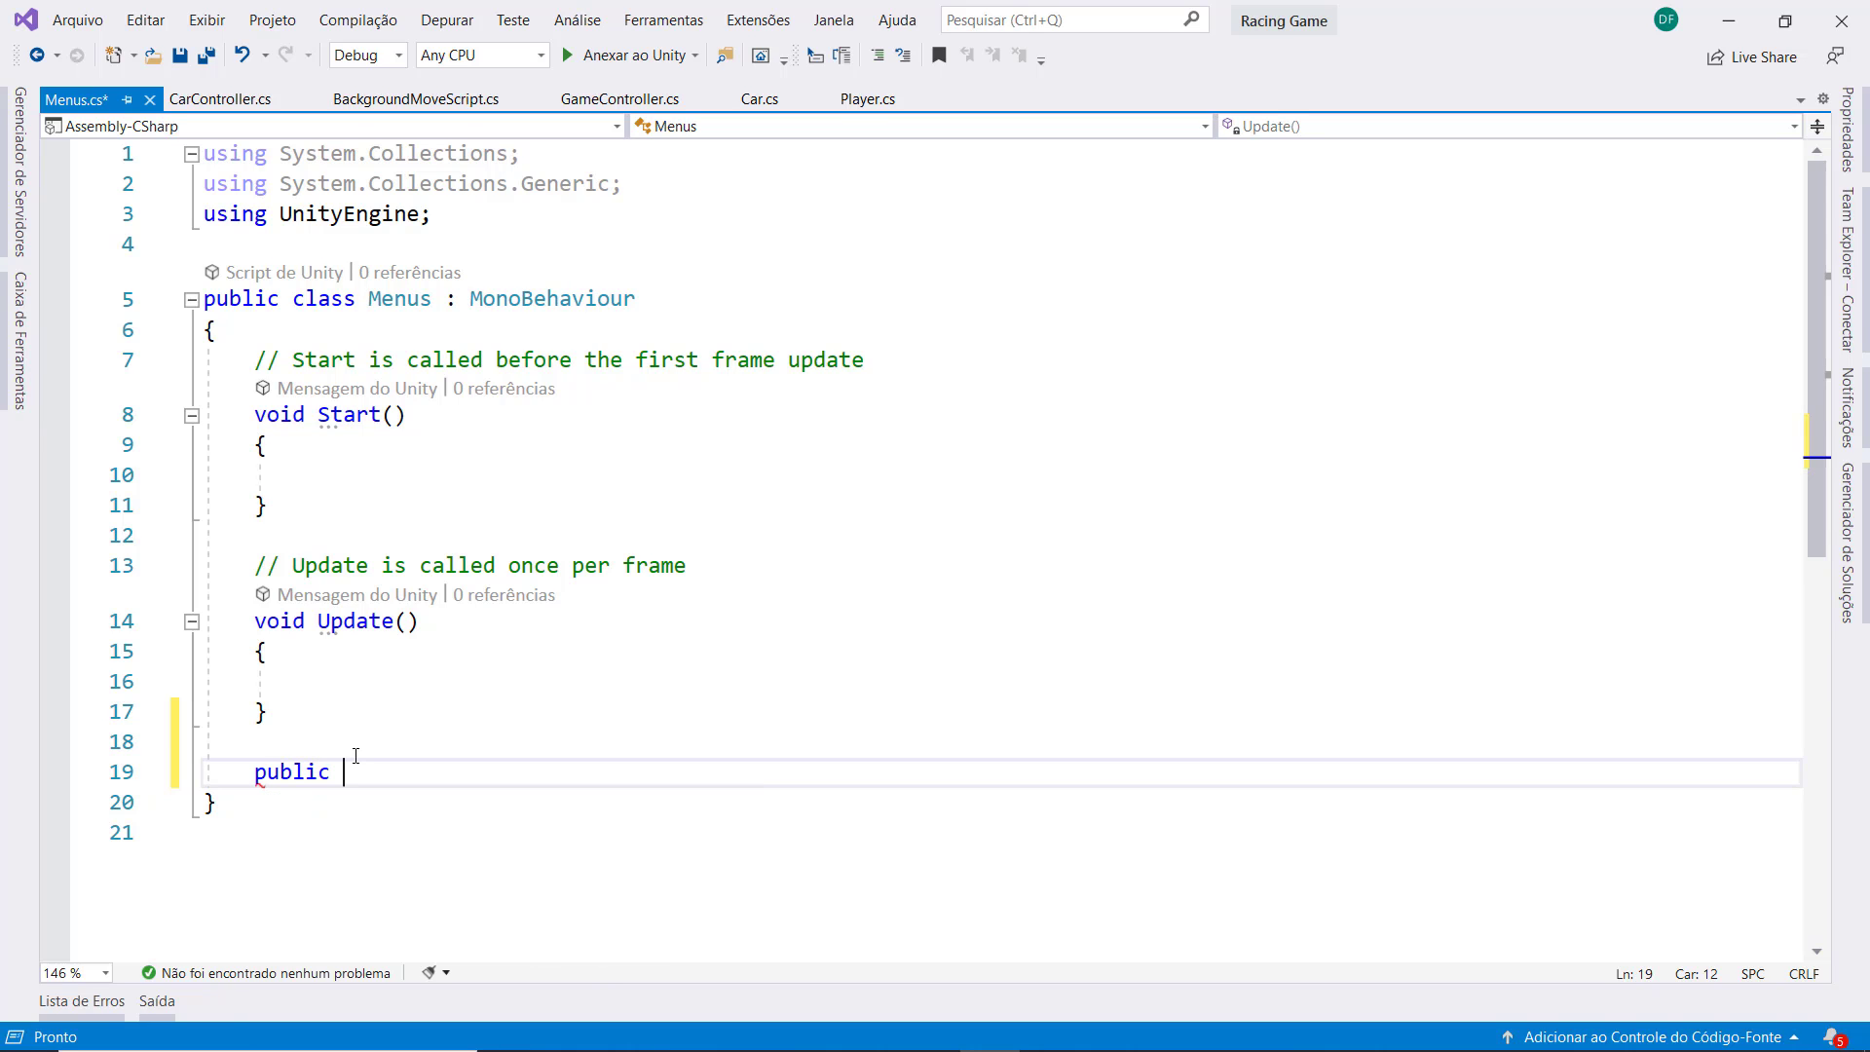
pyautogui.write('voi')
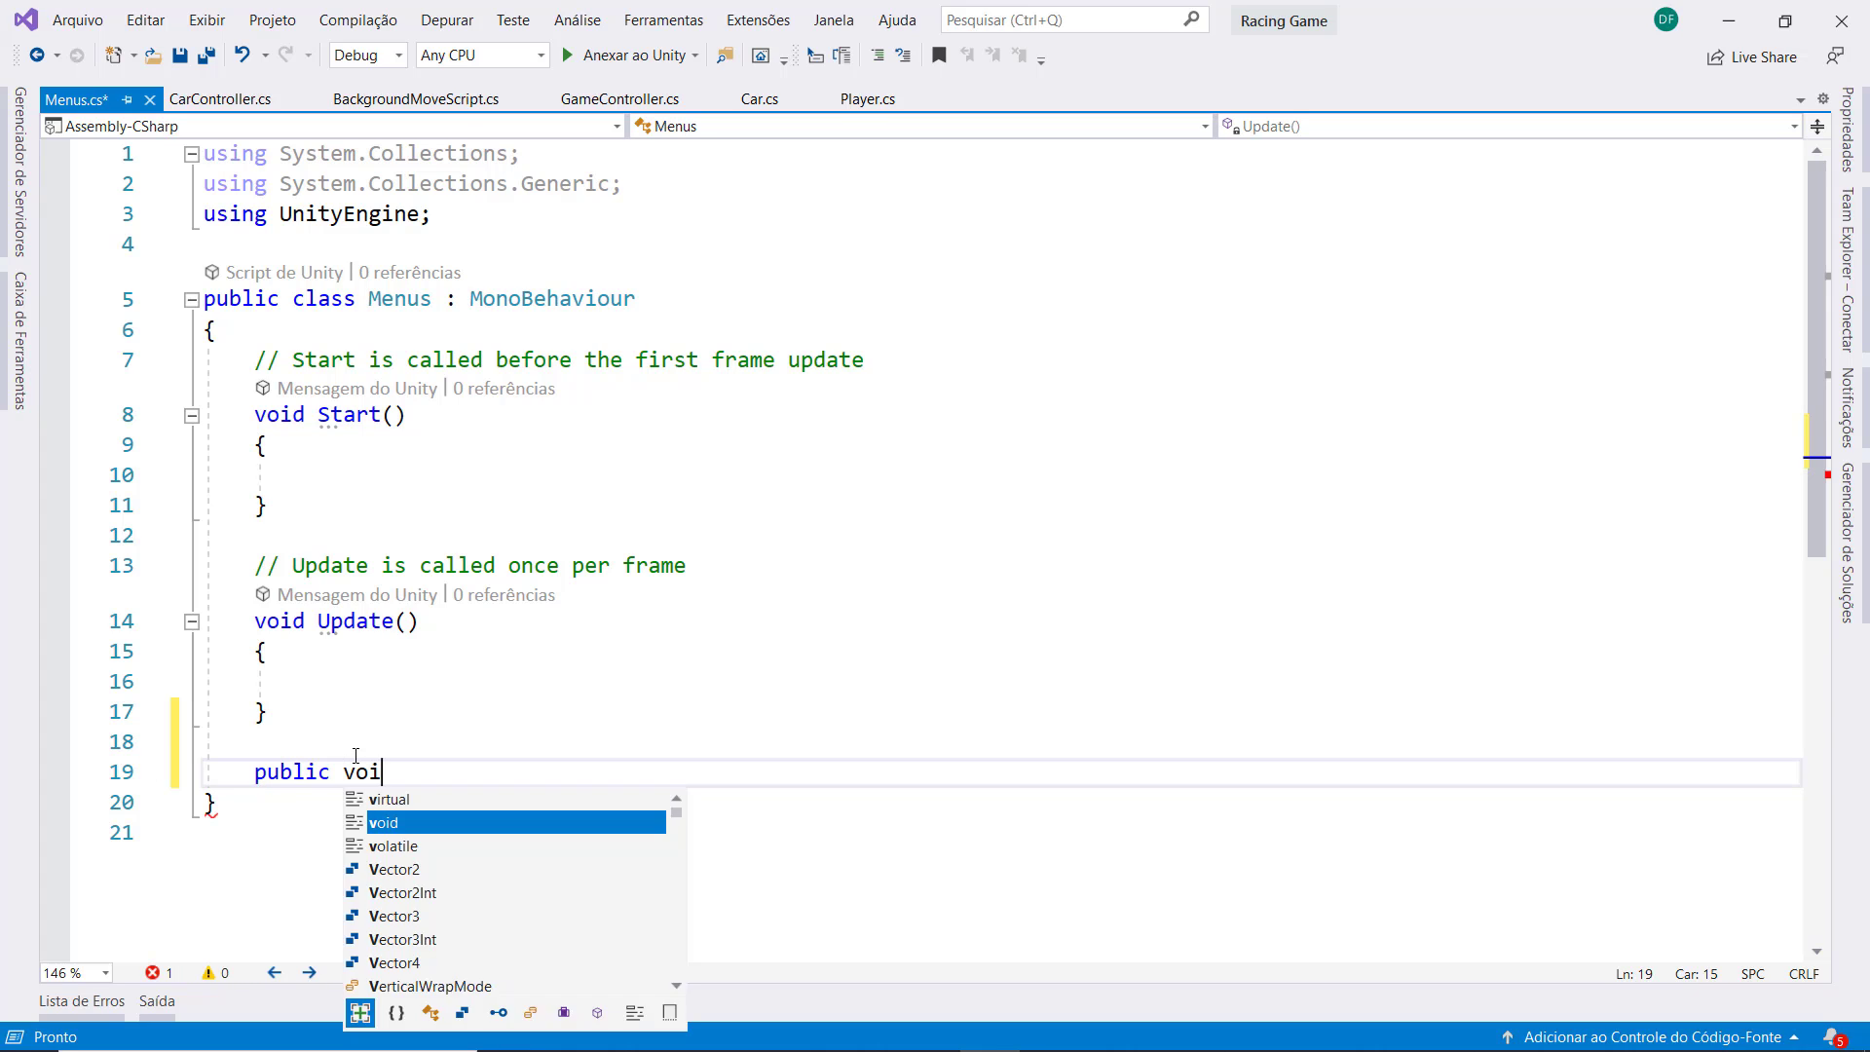
pyautogui.write('d')
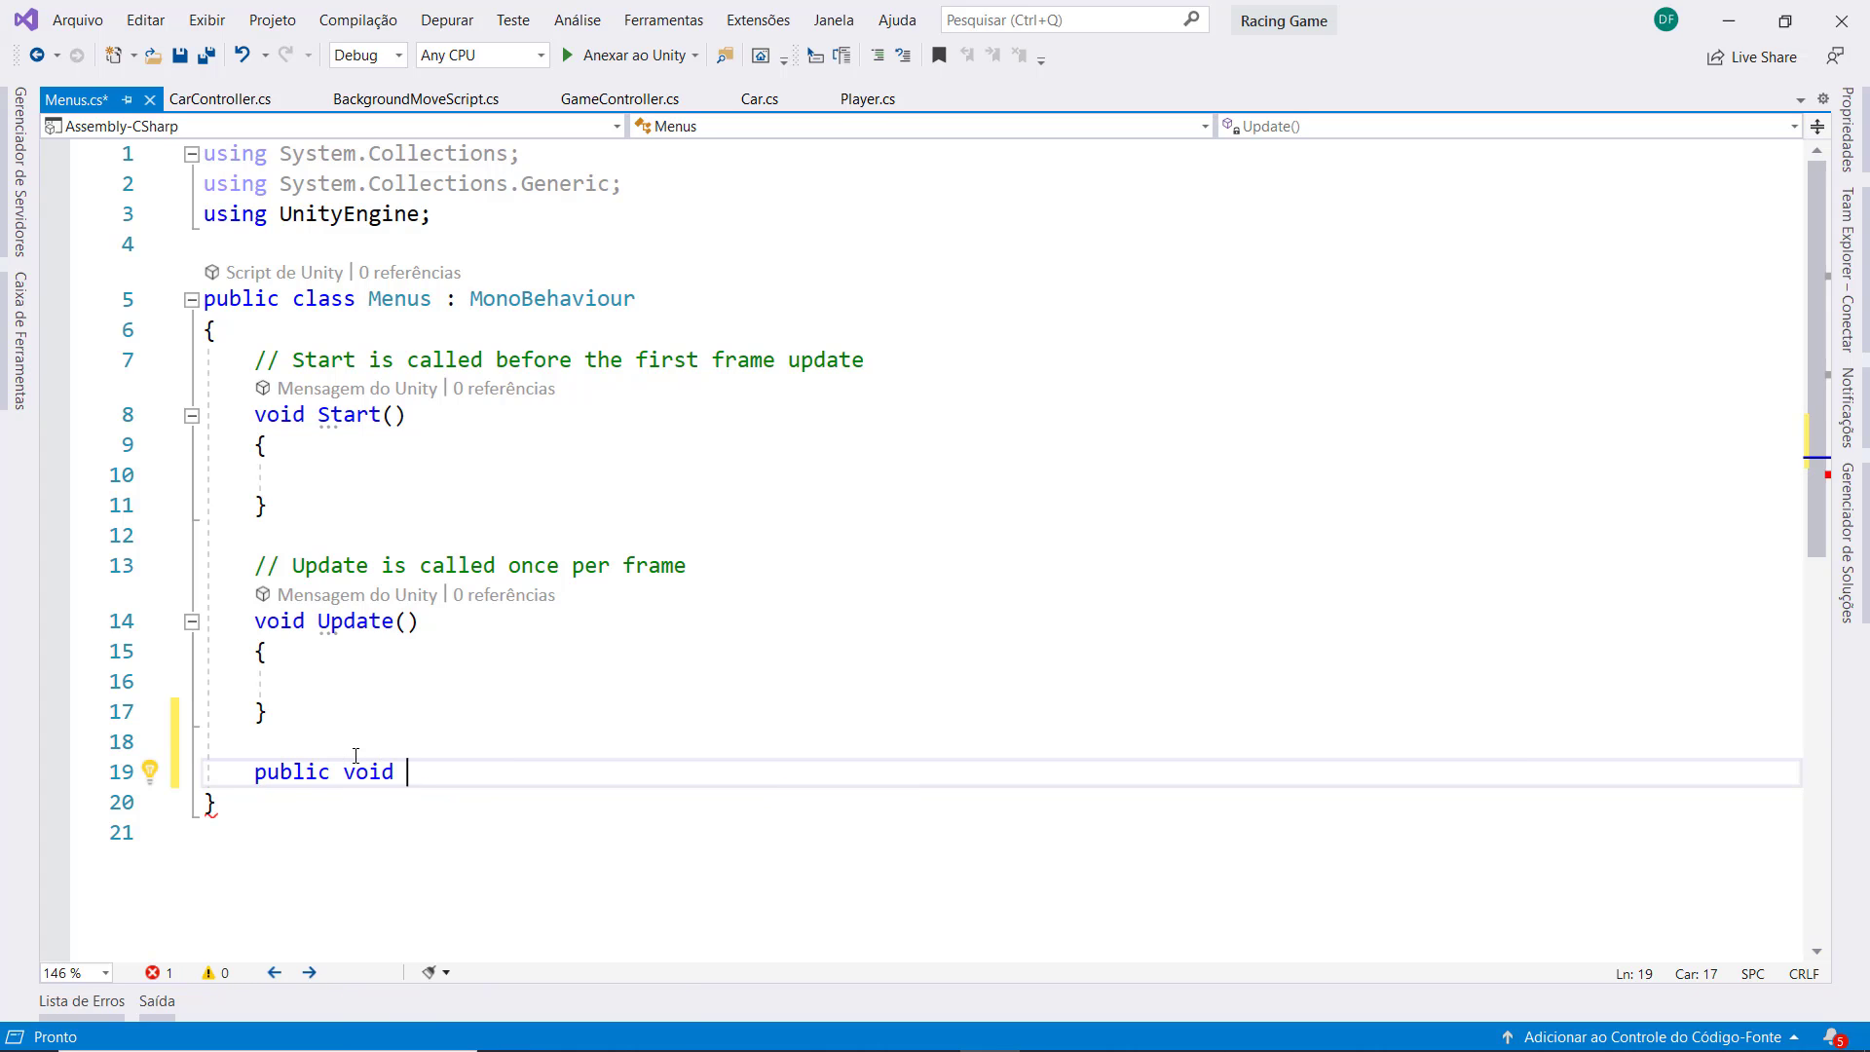
pyautogui.write('oa')
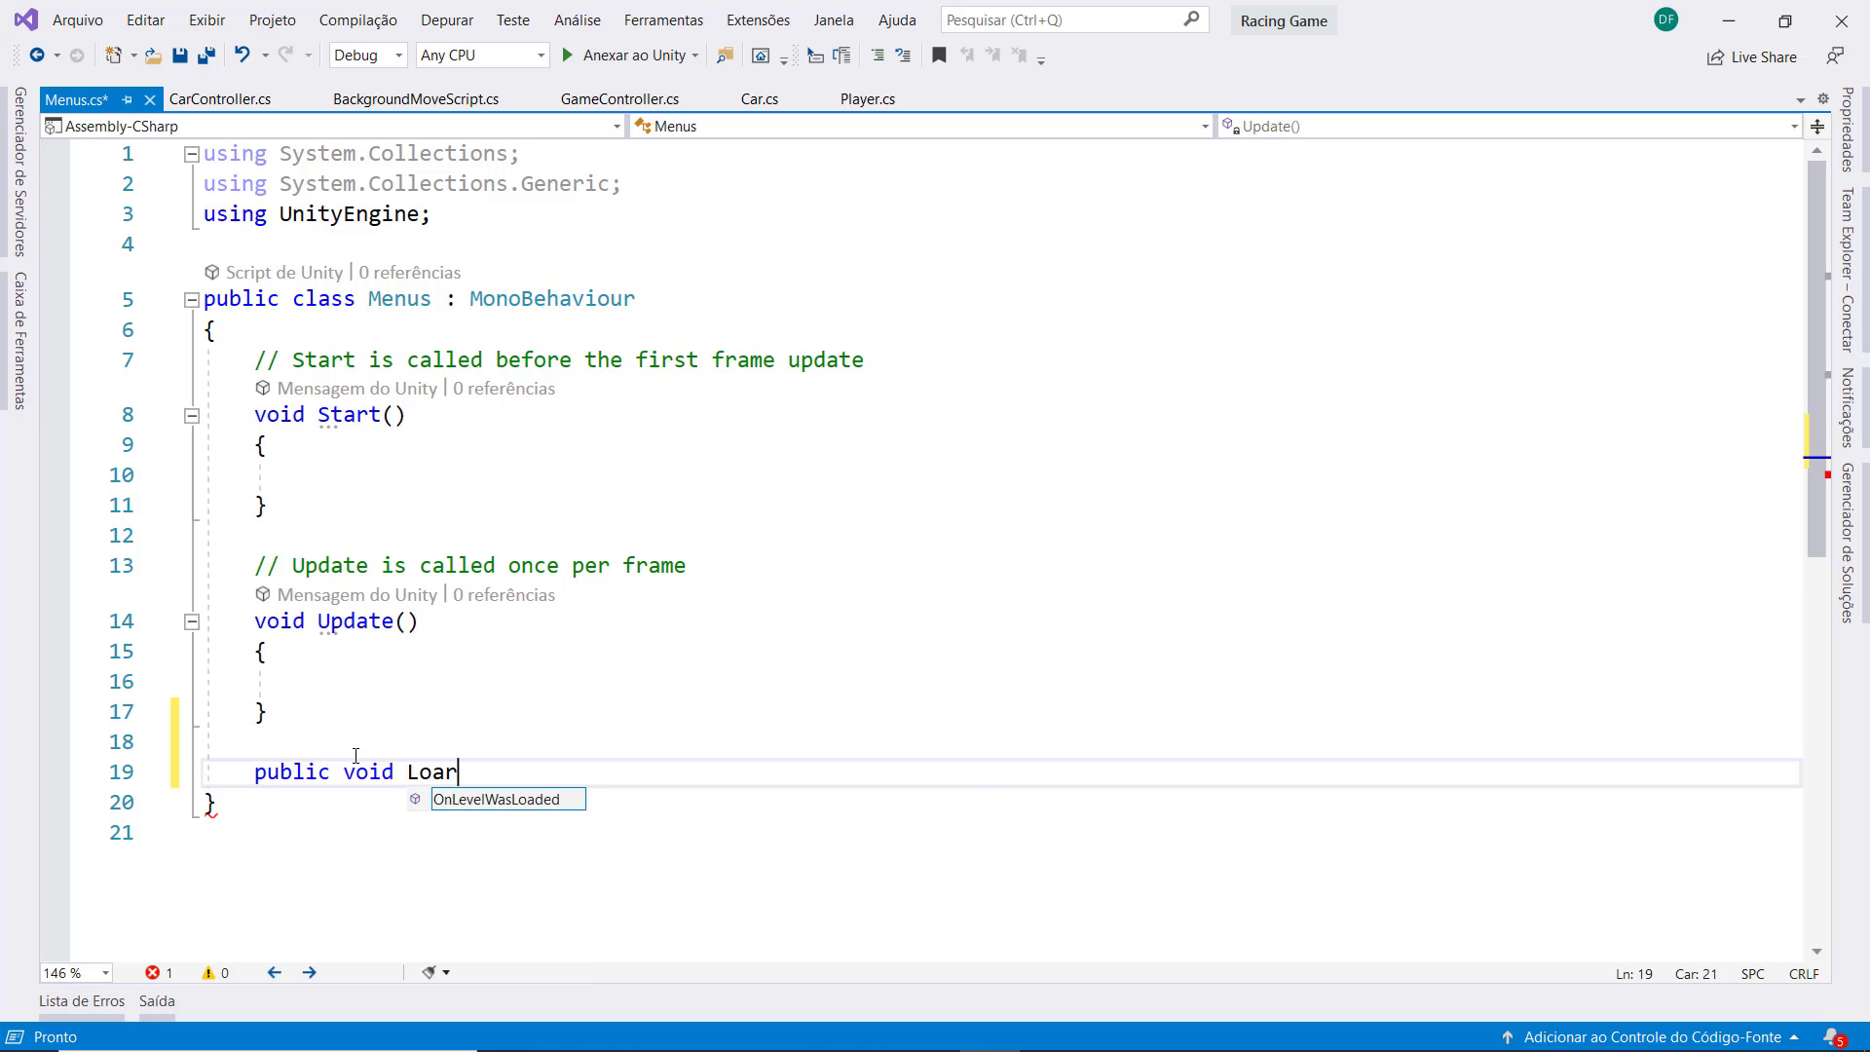
pyautogui.write('d')
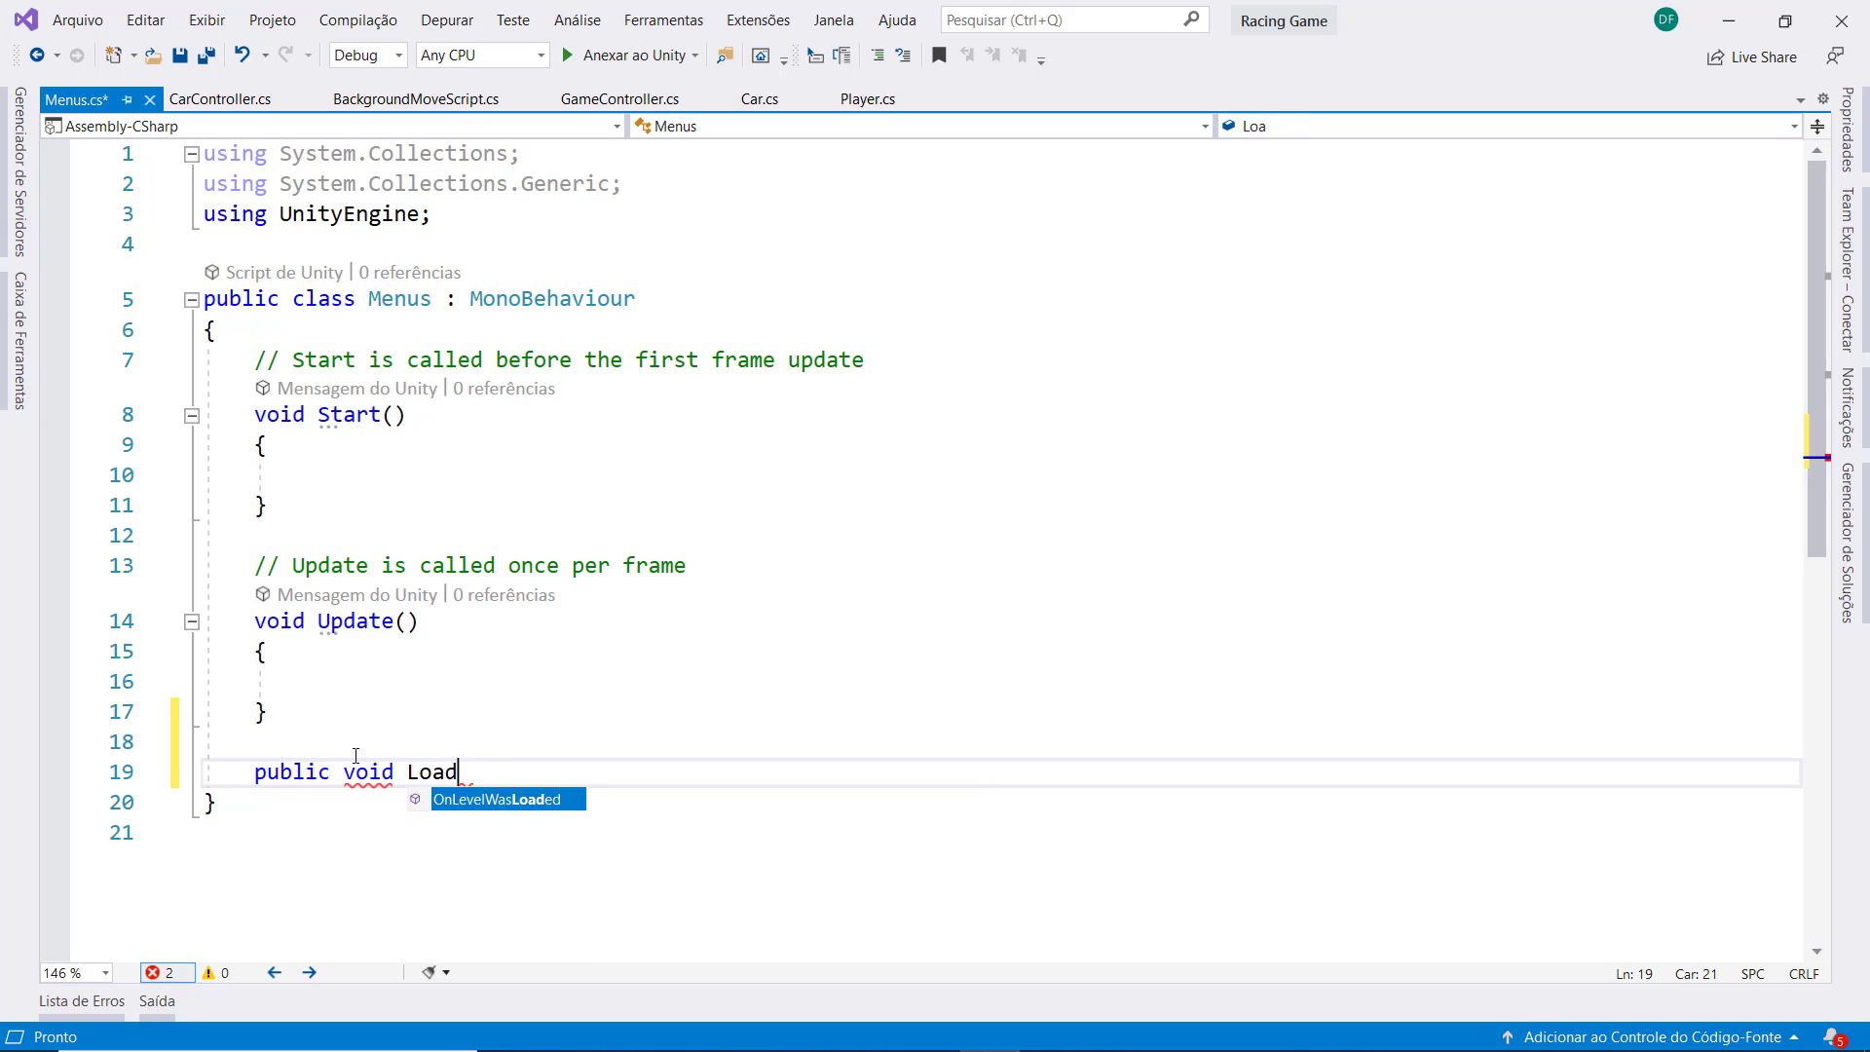
pyautogui.write('Menu()')
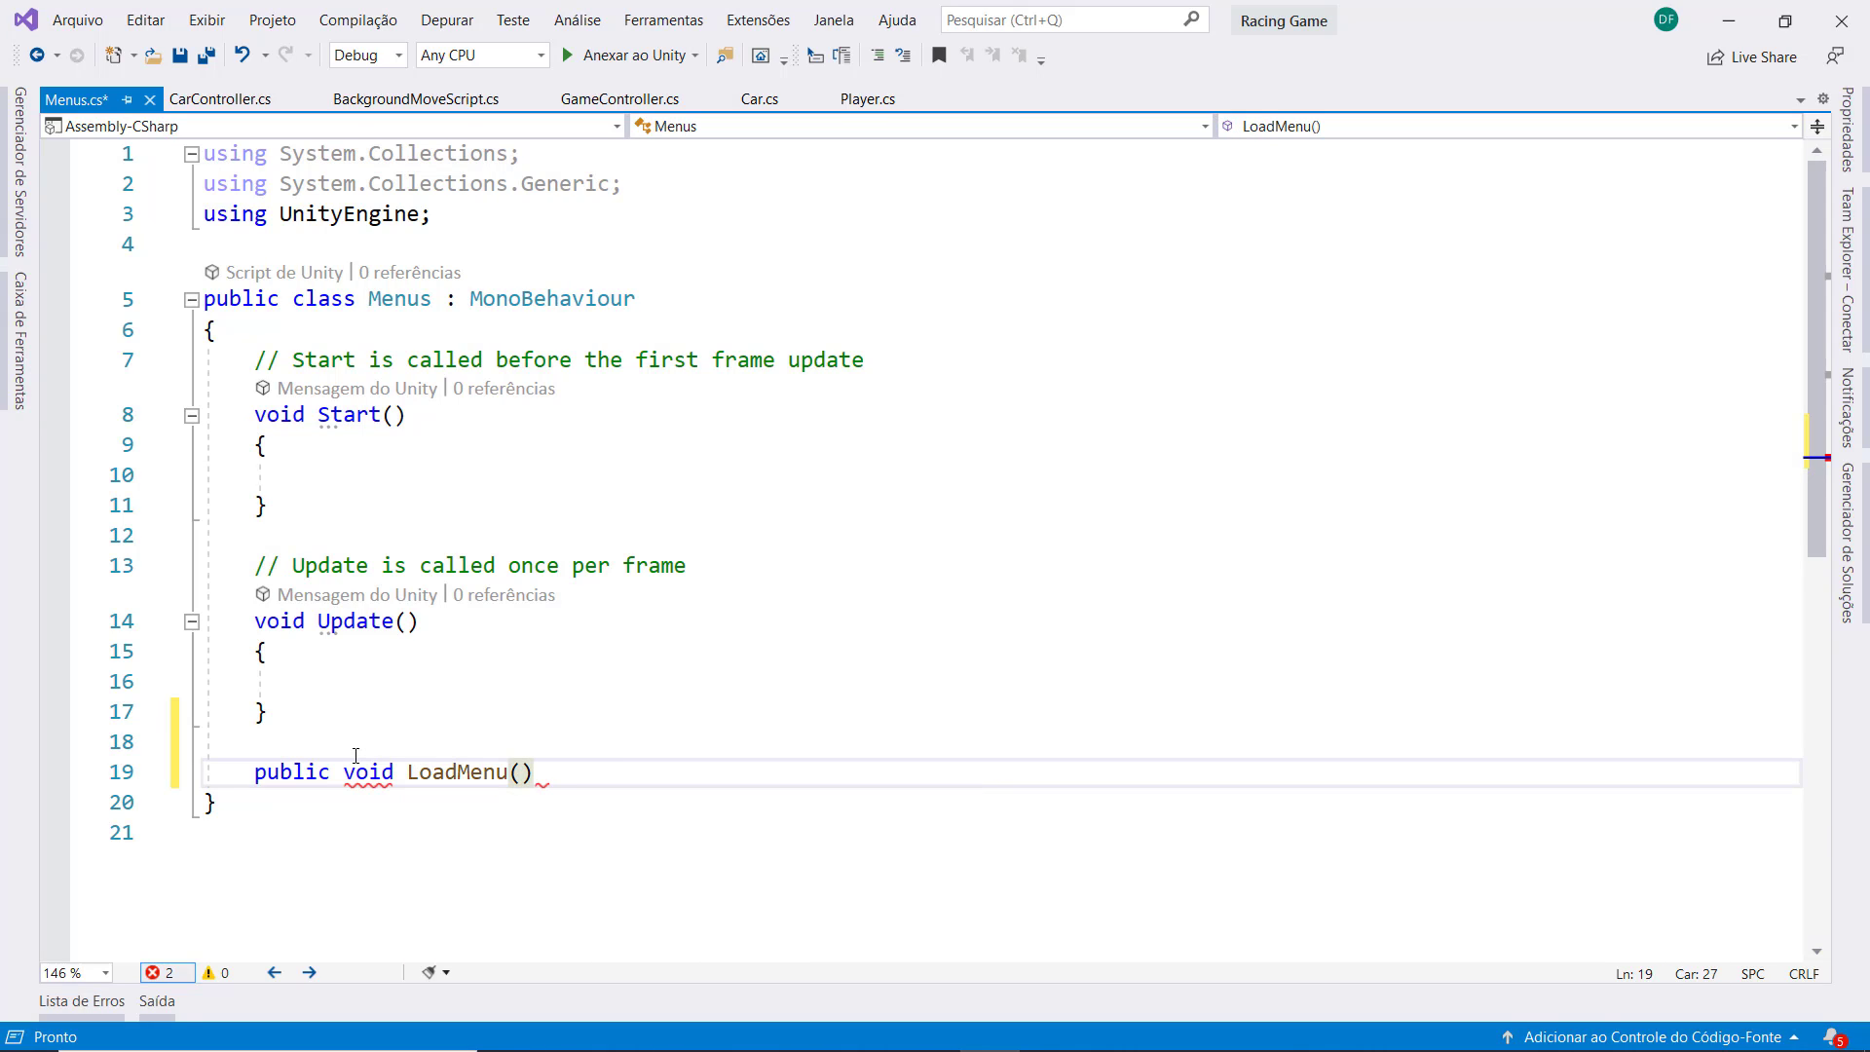
pyautogui.write('{')
pyautogui.press('Return')
pyautogui.press('Down')
pyautogui.press('Return')
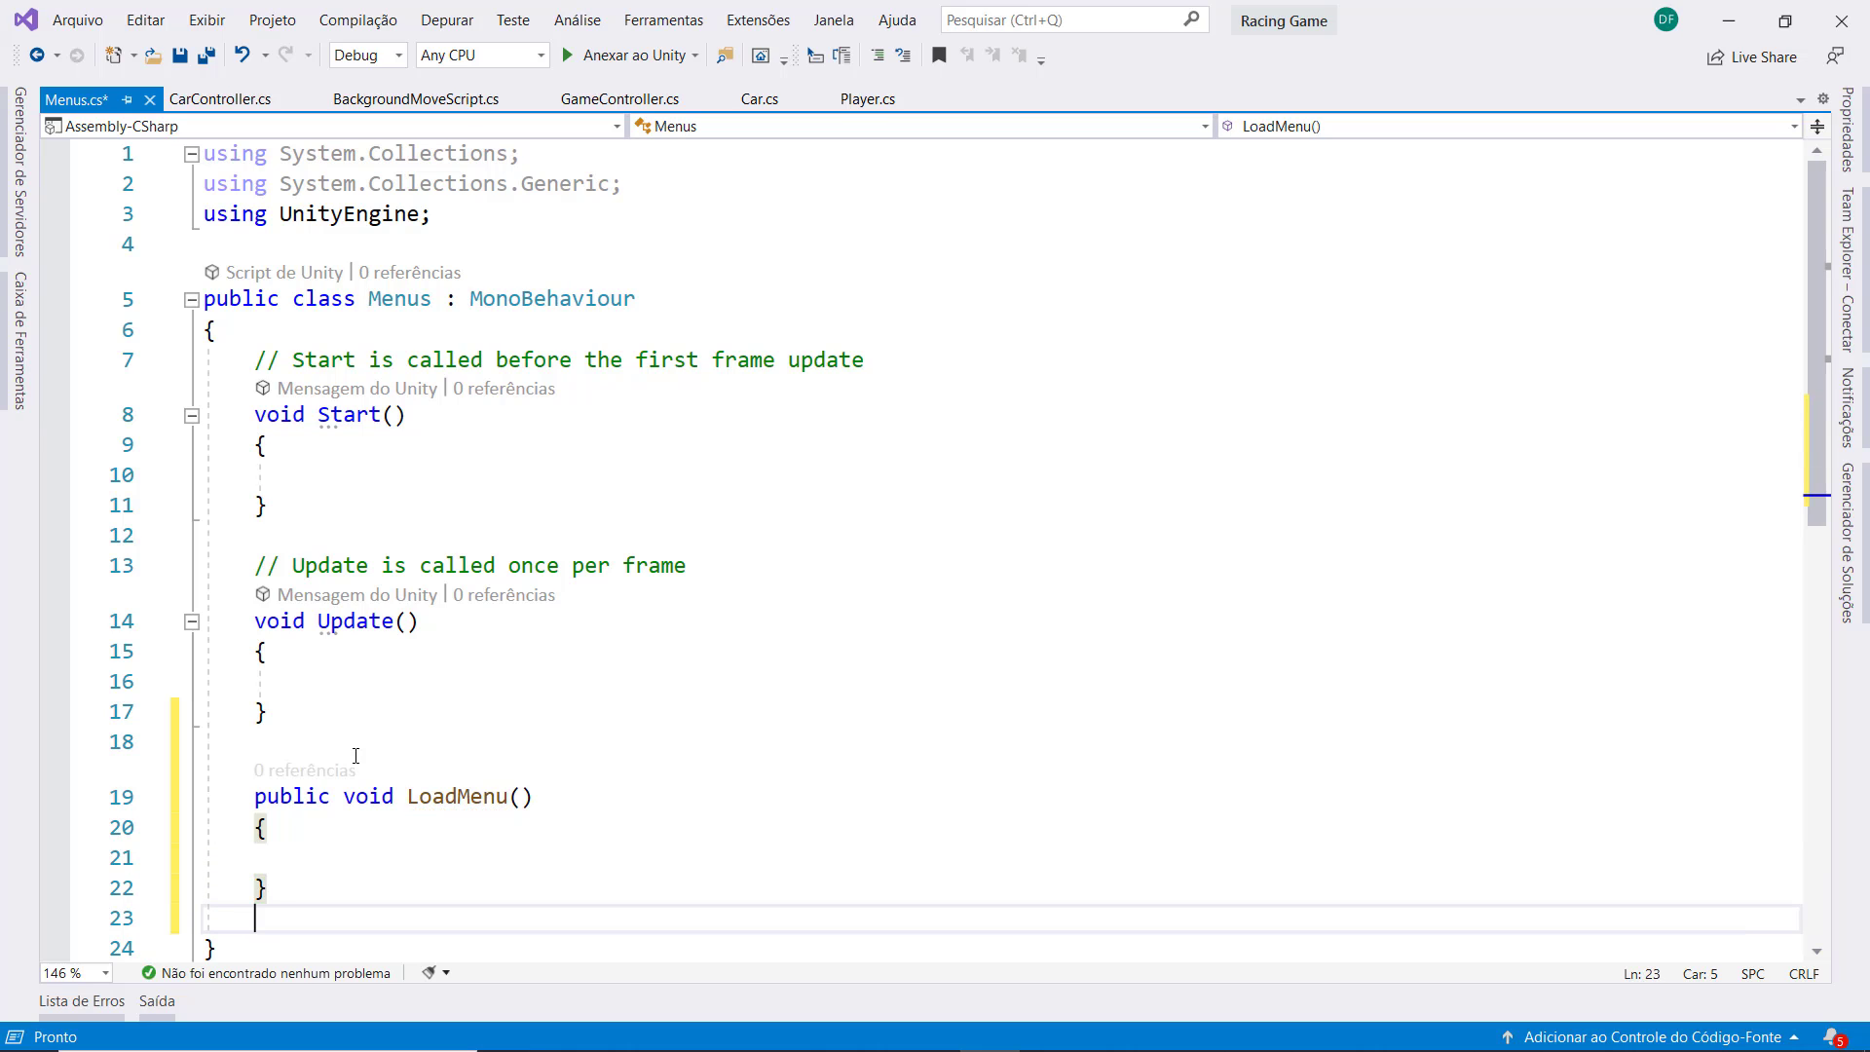
pyautogui.press('Return')
# Copy LoadMenu below itself and rename the copy LoadMain
pyautogui.scroll(-1, 356, 756)
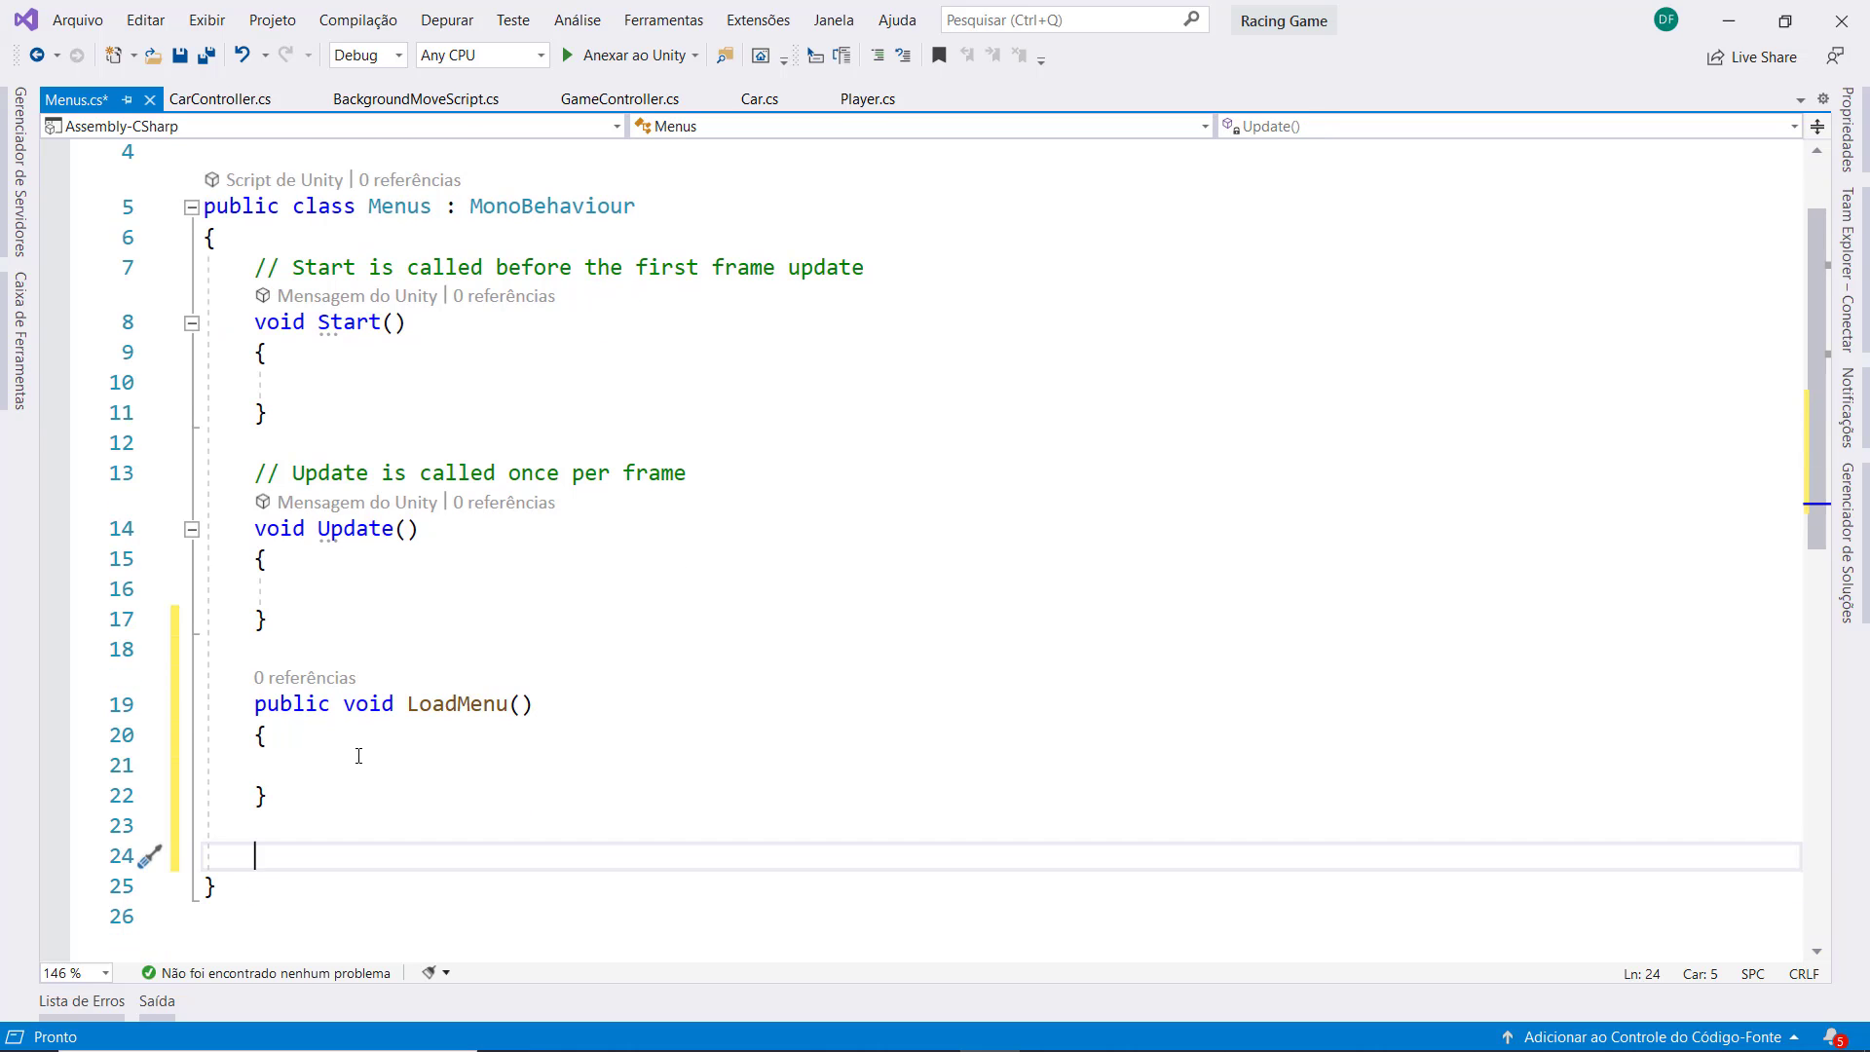
pyautogui.press('Up')
pyautogui.press('Up')
pyautogui.press('Up')
pyautogui.moveTo(255, 703); pyautogui.dragTo(279, 800)
pyautogui.hotkey('ctrl', 'c')
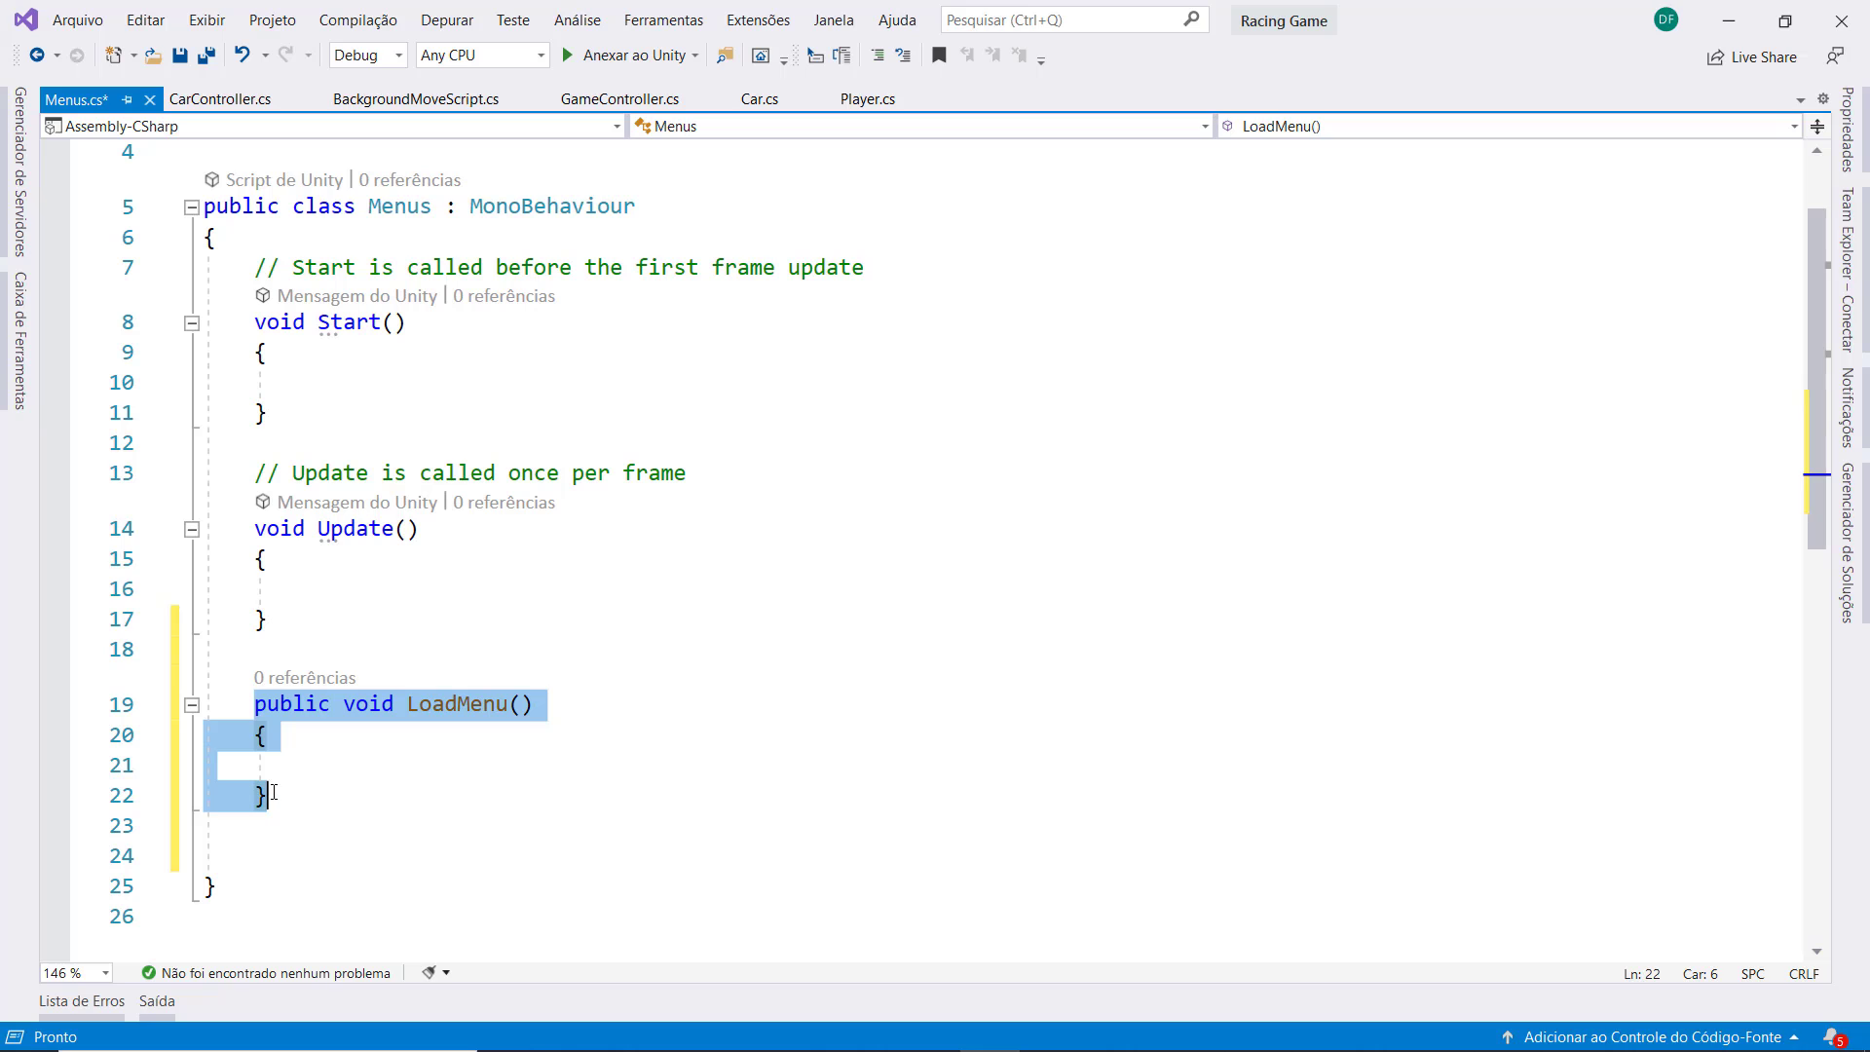
pyautogui.click(279, 801)
pyautogui.press('Return')
pyautogui.press('Return')
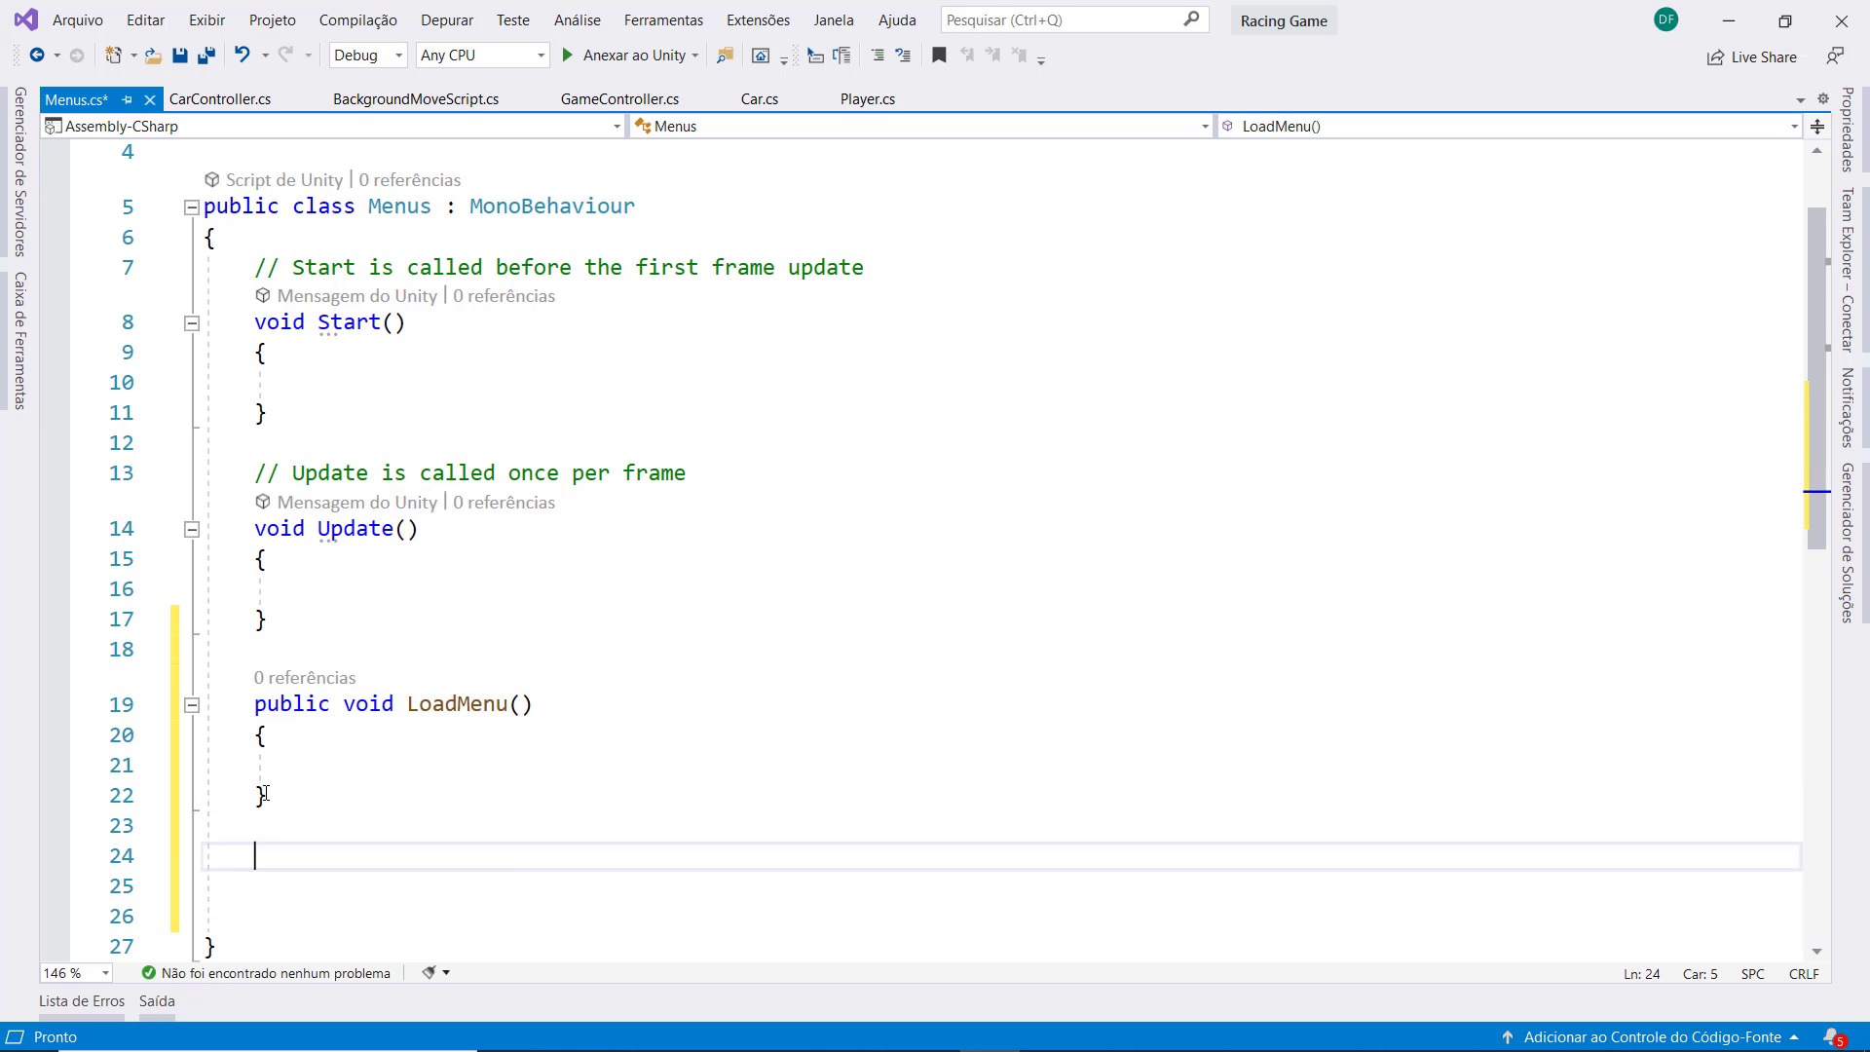
pyautogui.hotkey('ctrl', 'v')
pyautogui.scroll(-3, 265, 793)
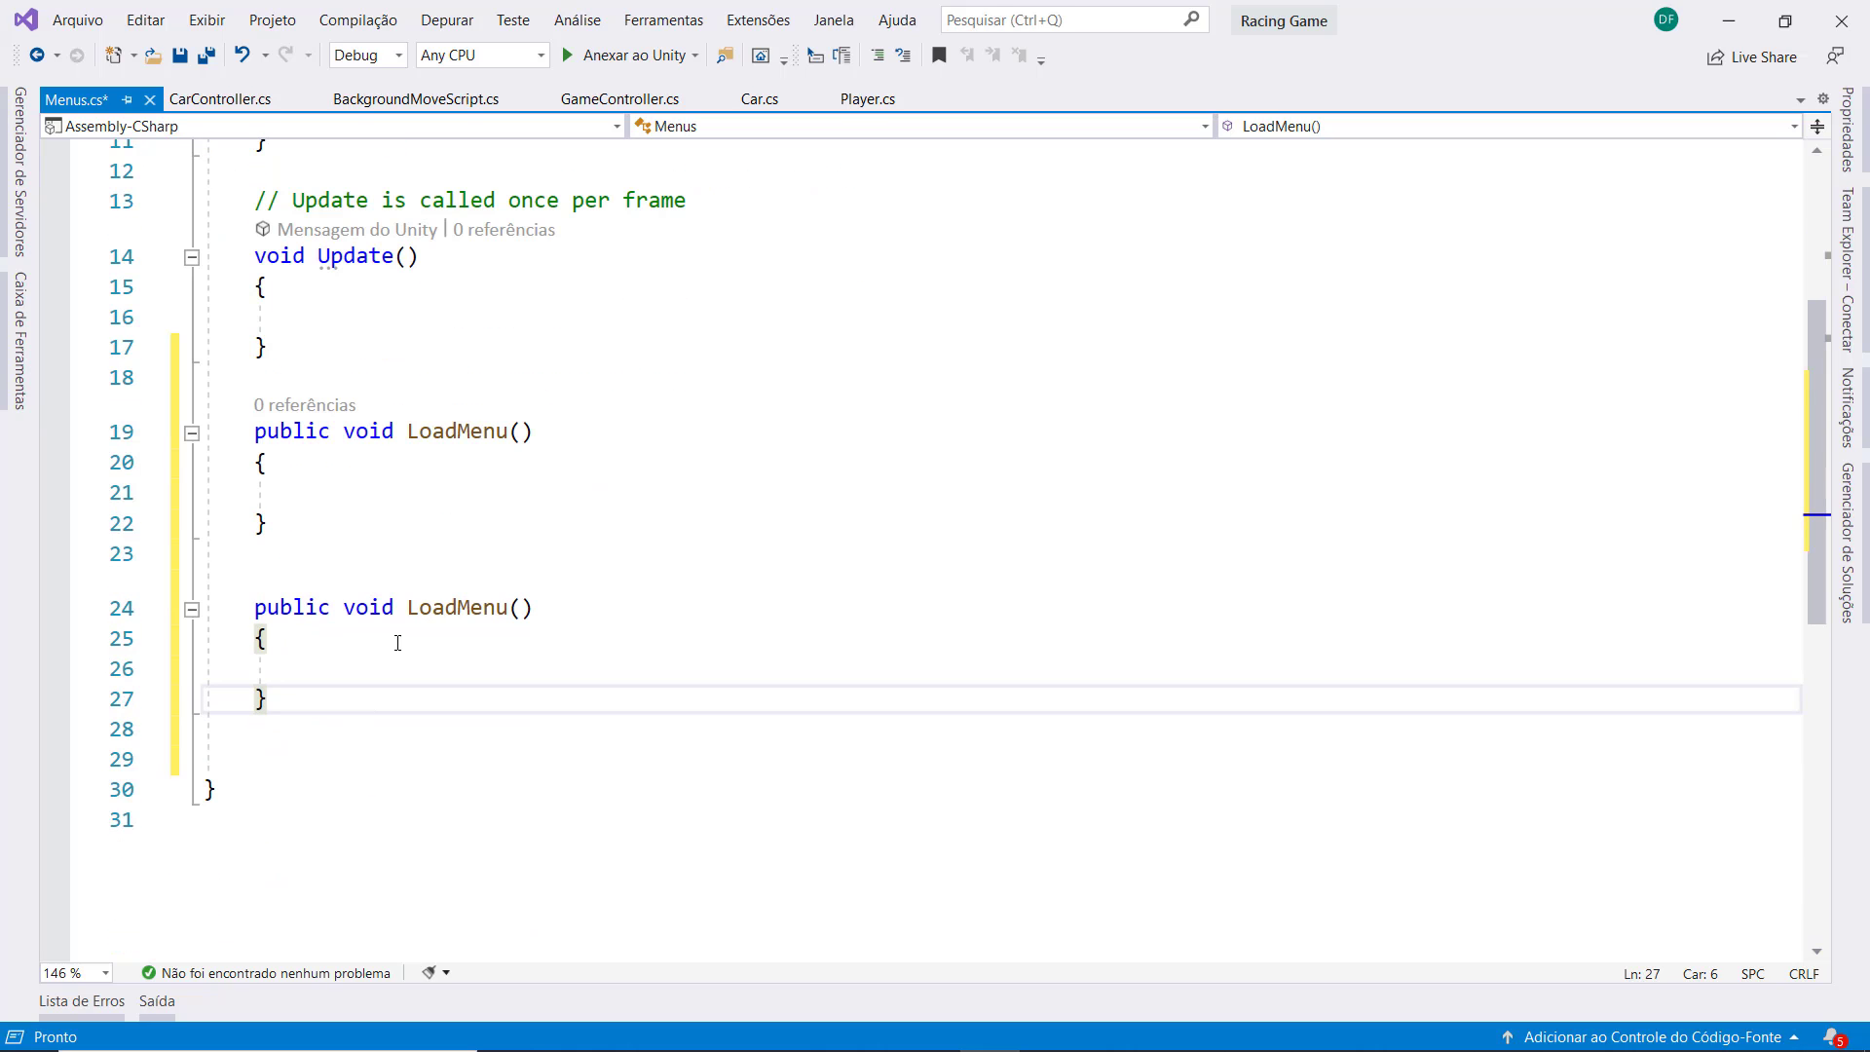
pyautogui.moveTo(431, 601)
pyautogui.moveTo(457, 607); pyautogui.dragTo(514, 609)
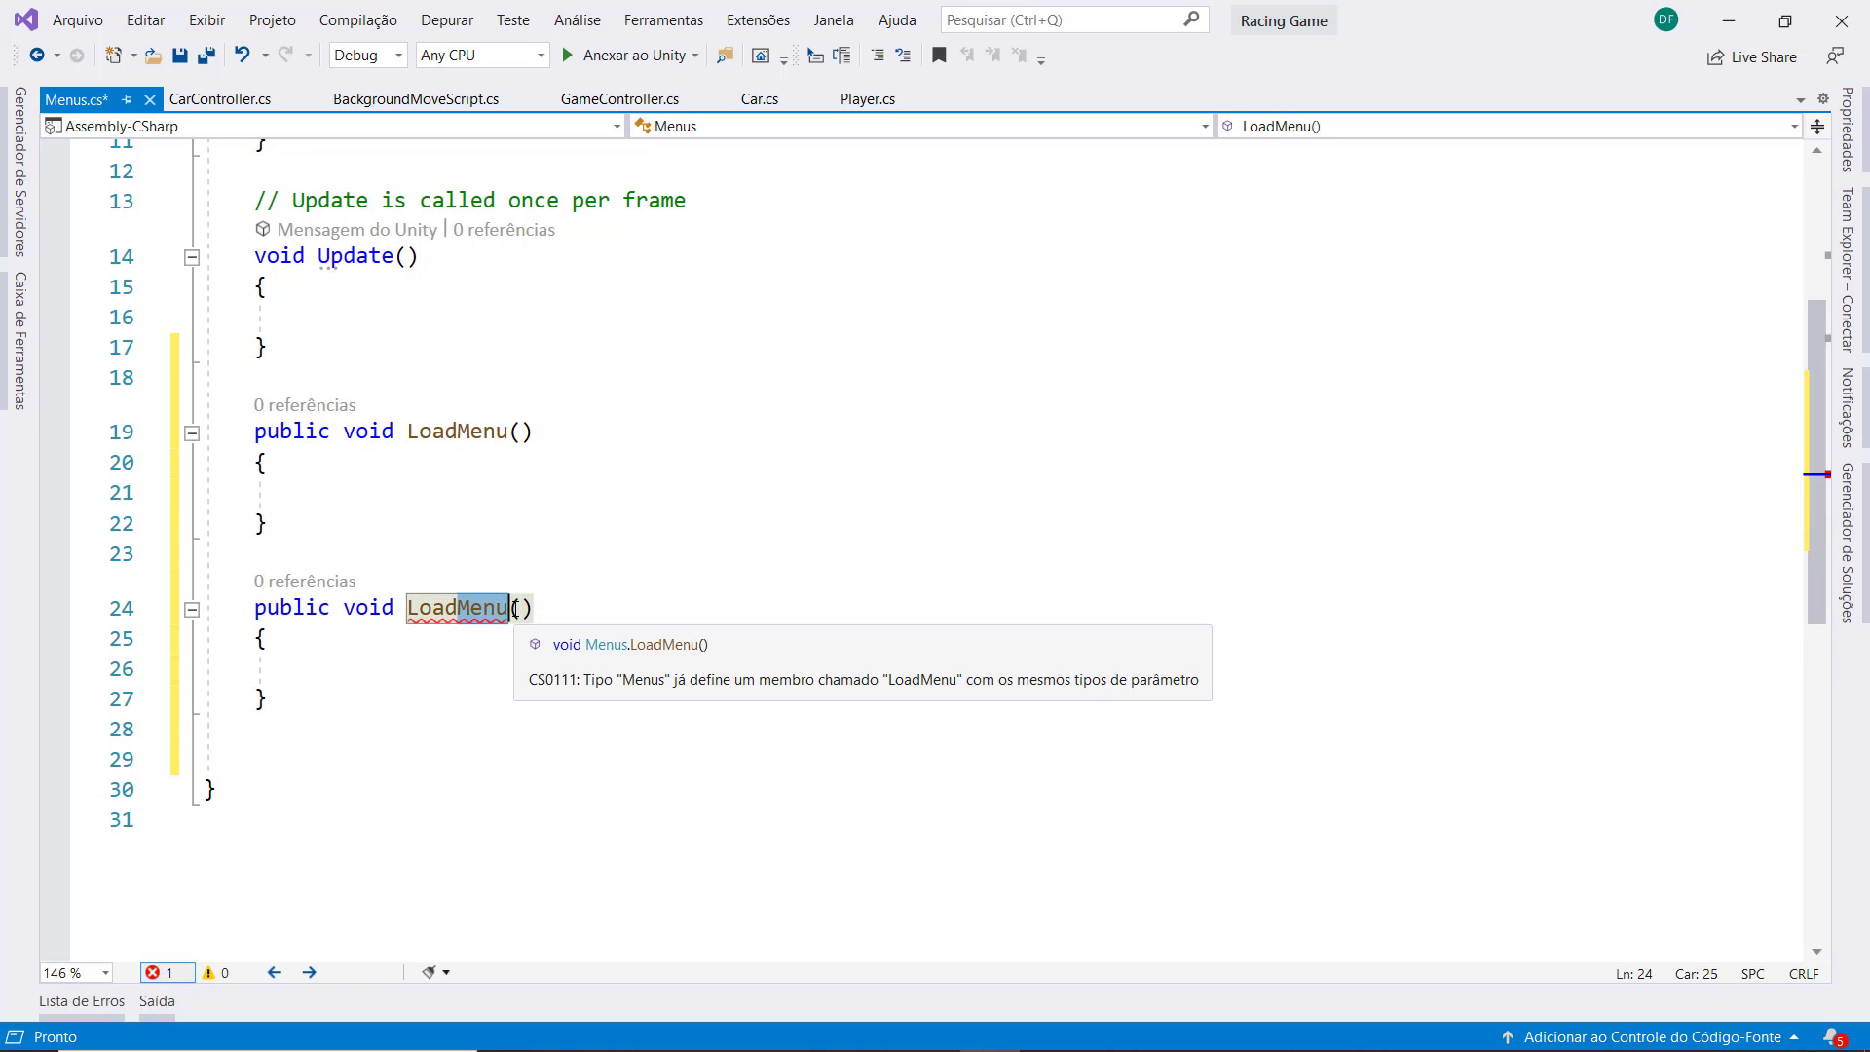
pyautogui.write('Main')
pyautogui.click(377, 669)
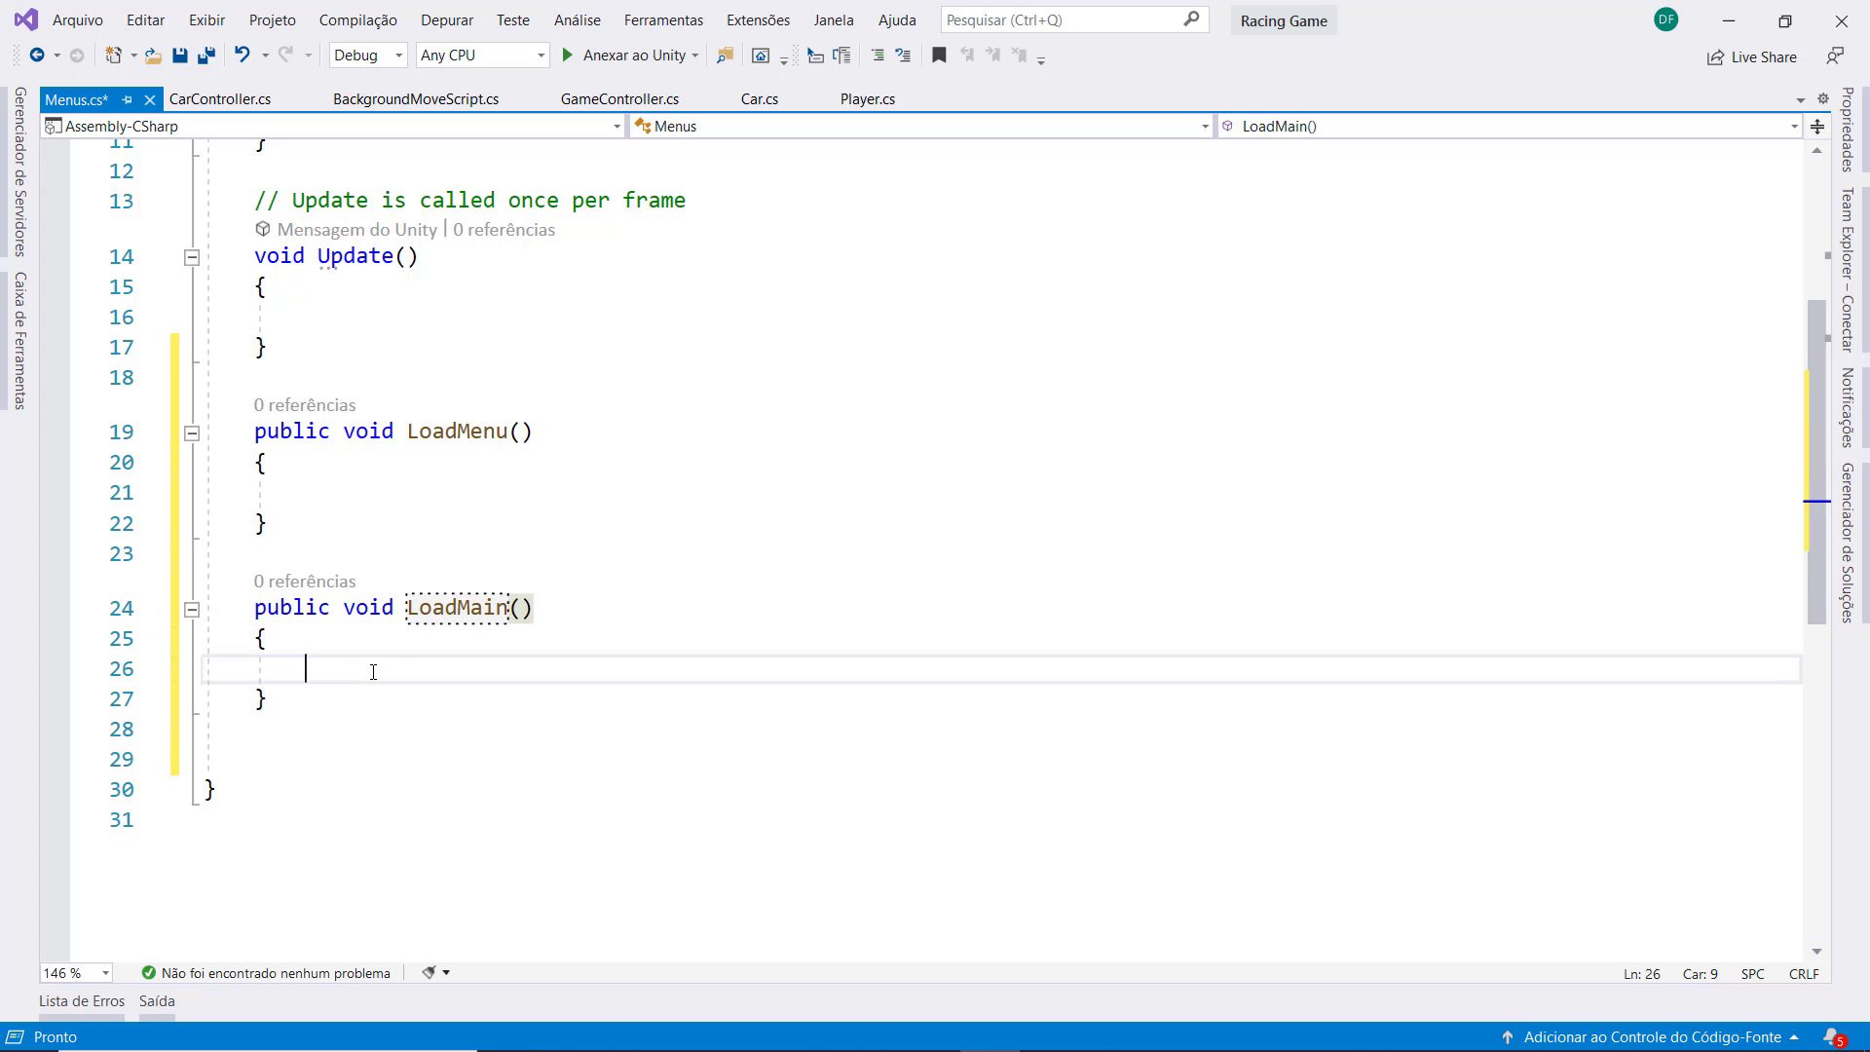
pyautogui.click(319, 701)
# Add an empty public void LoadExit() method and save the script
pyautogui.press('Return')
pyautogui.press('Return')
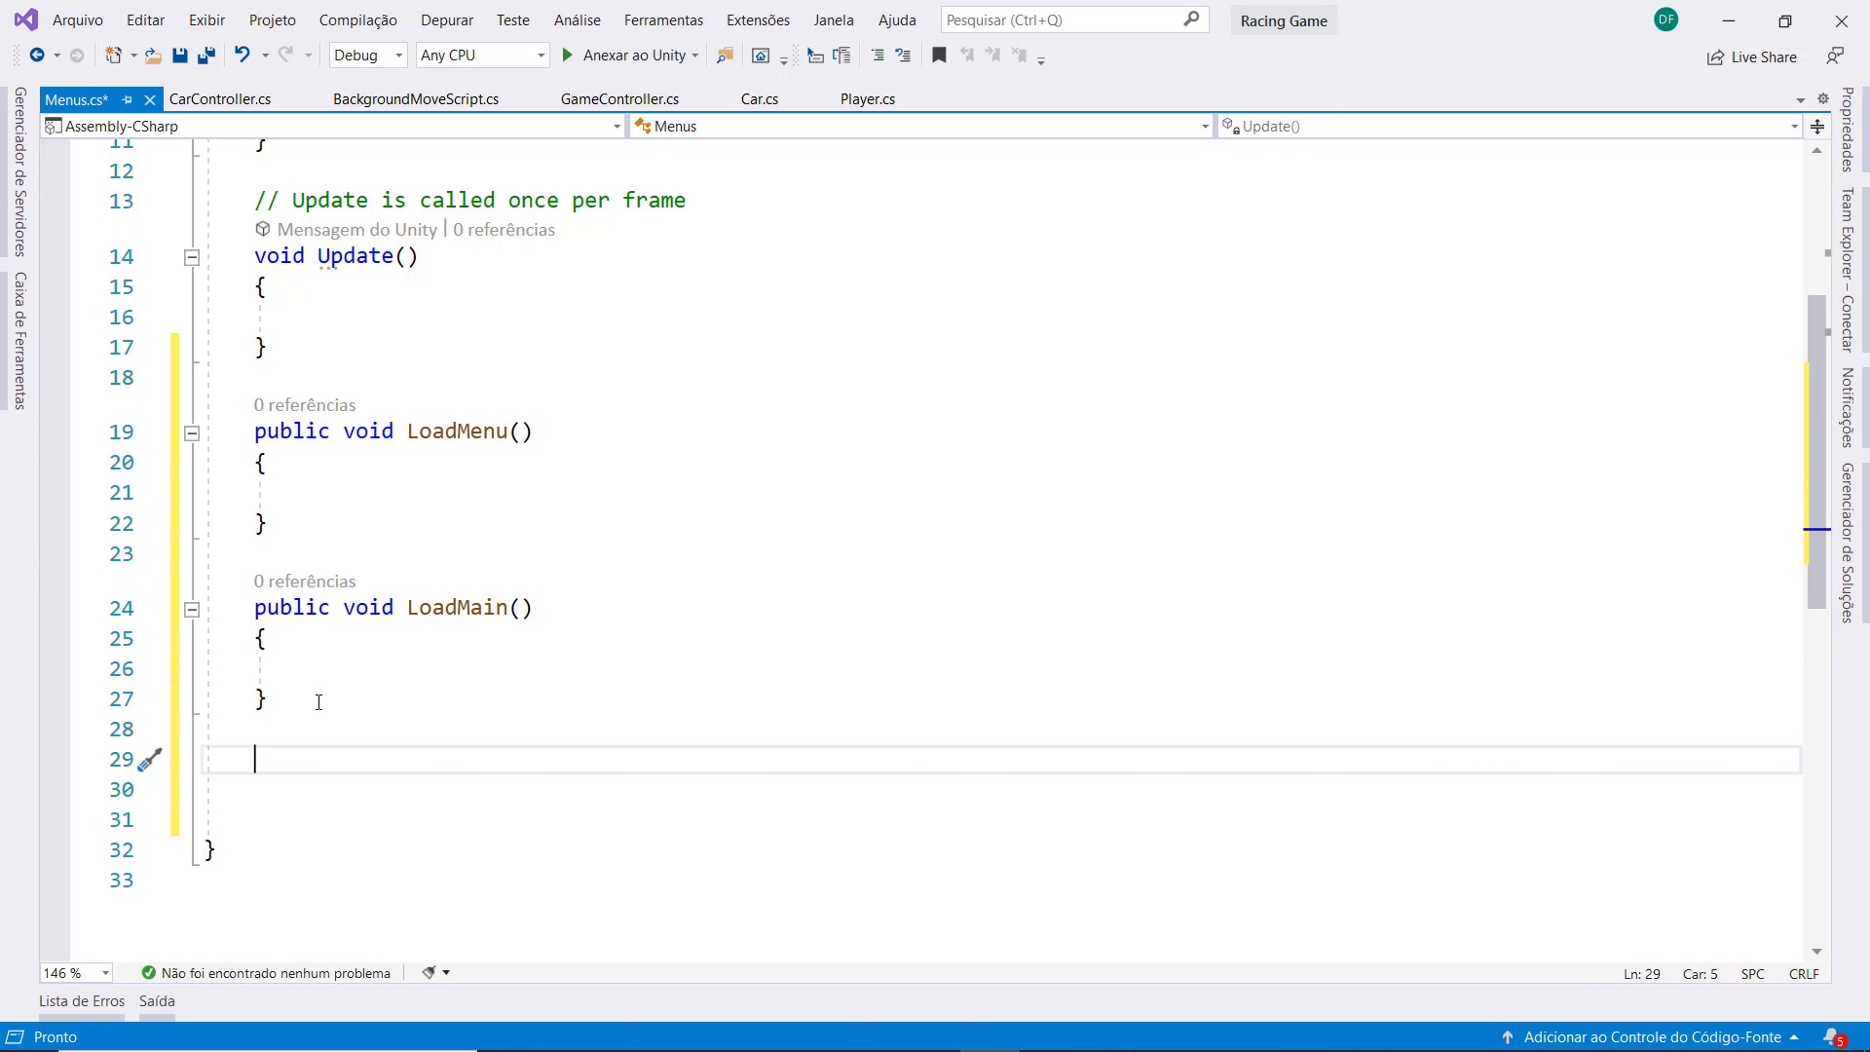
pyautogui.write('publ')
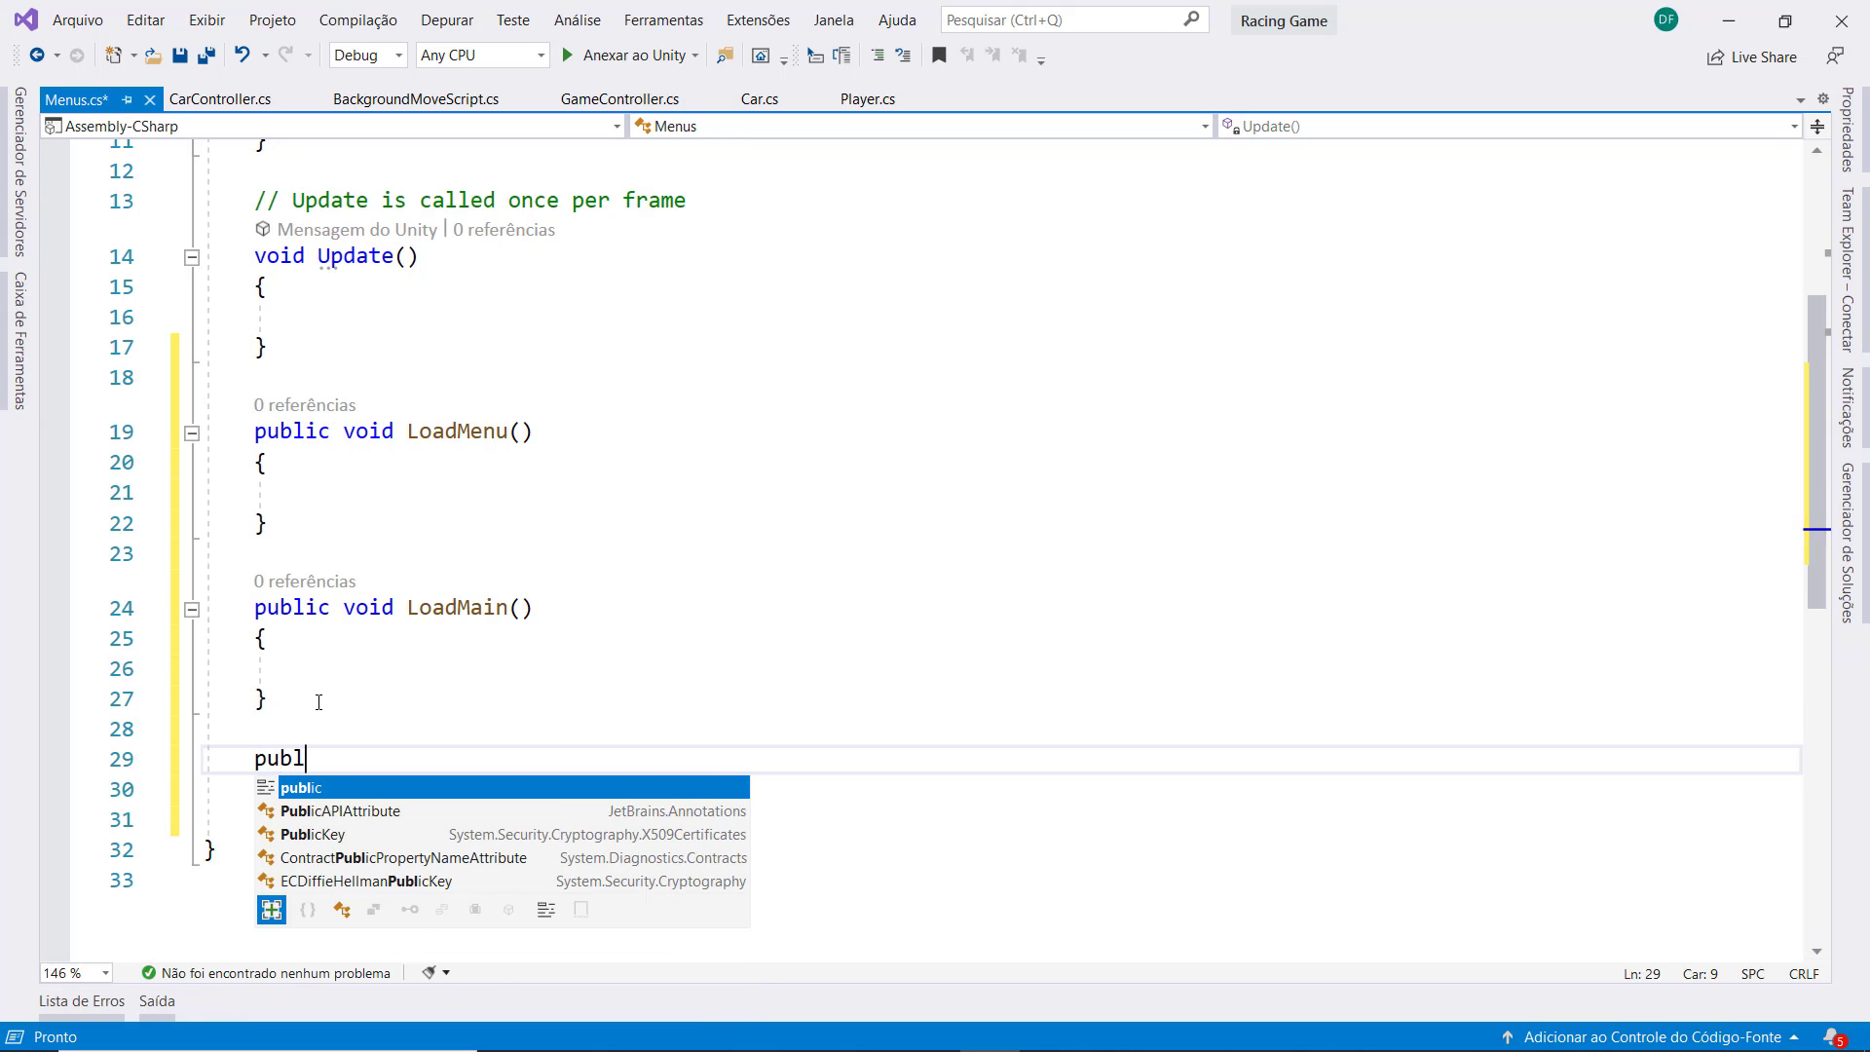
pyautogui.write('ic void ')
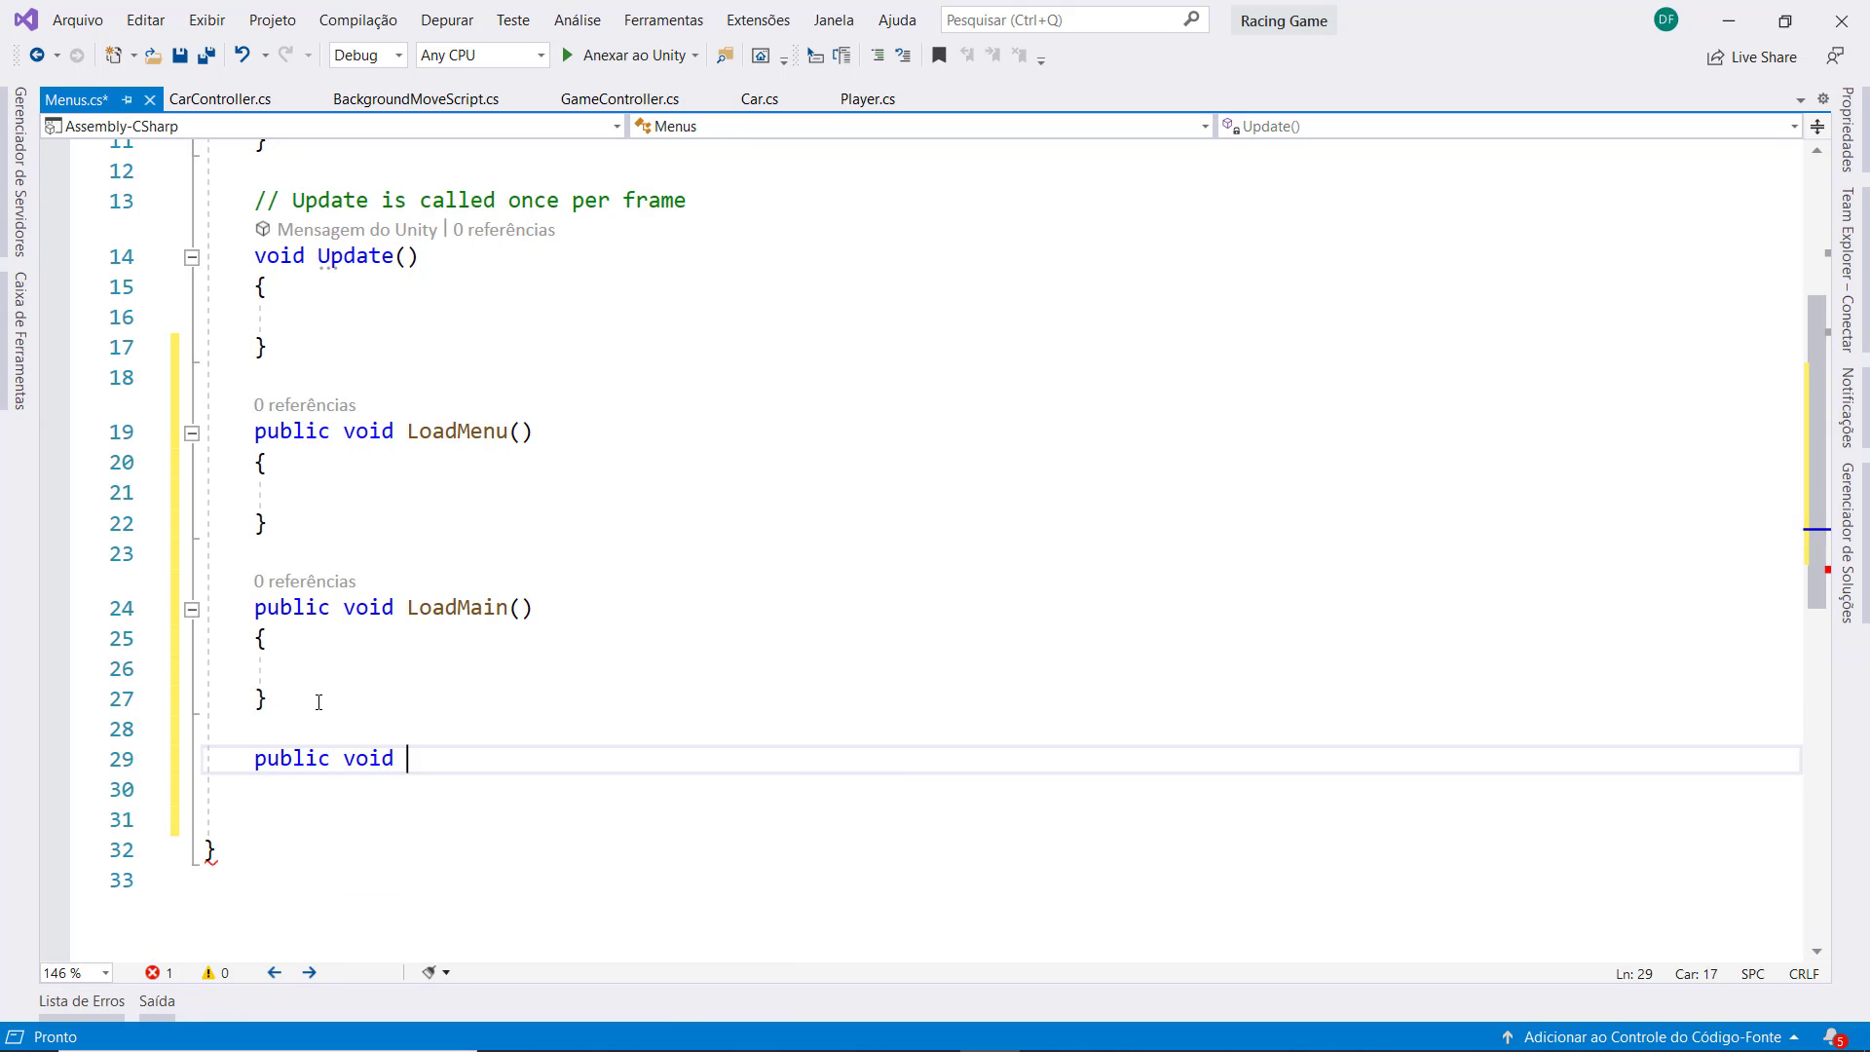
pyautogui.write('Load')
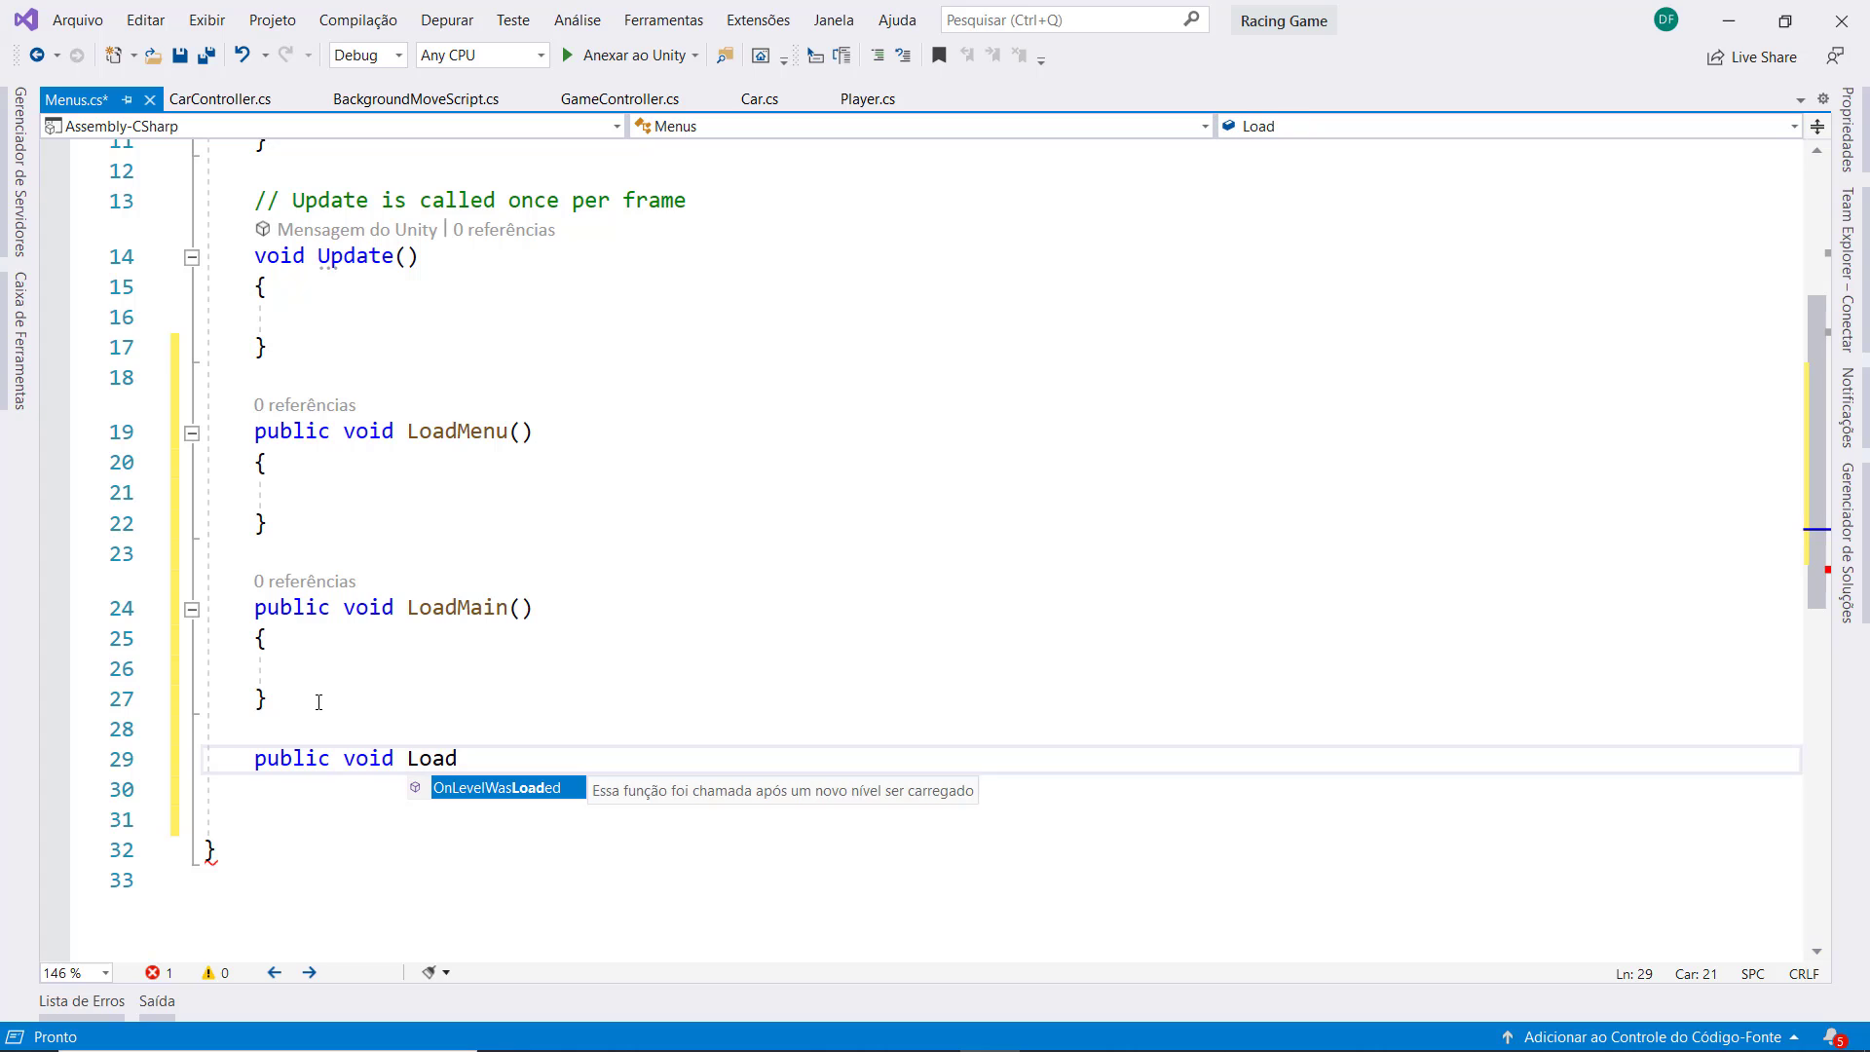
pyautogui.write('Exit()')
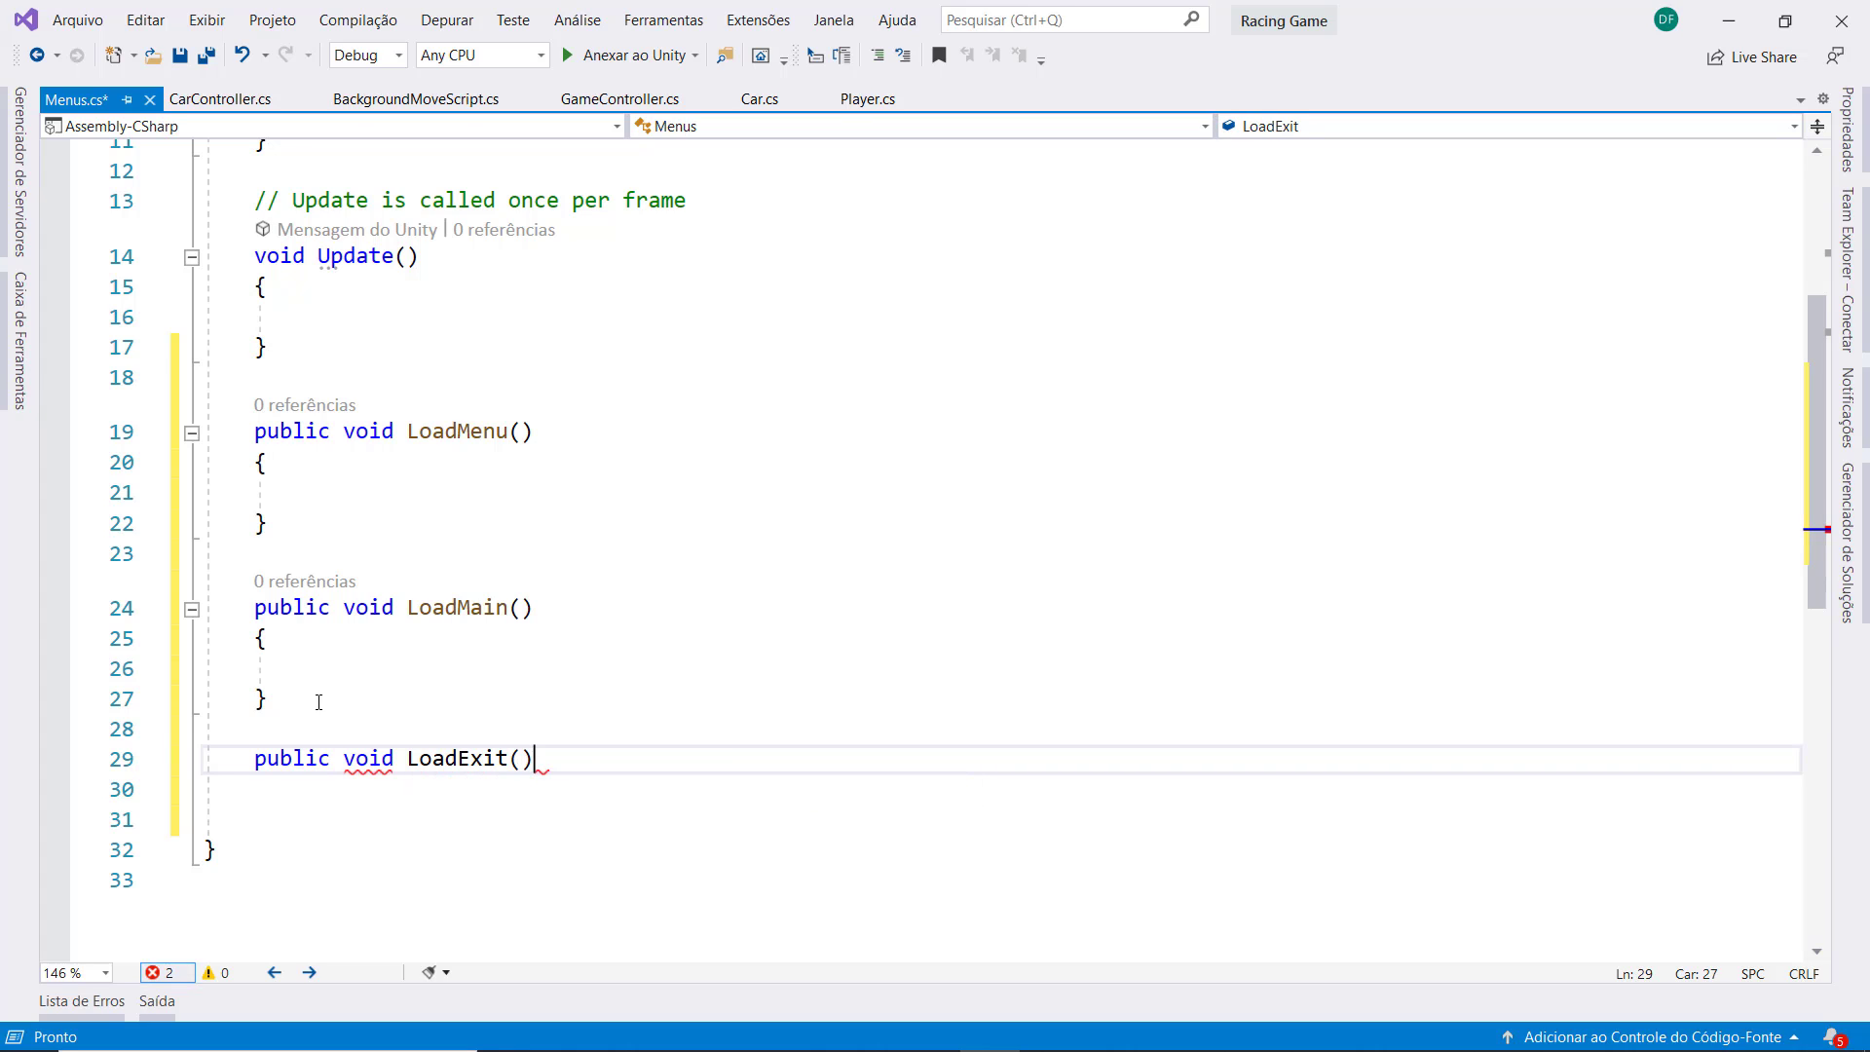
pyautogui.write('{')
pyautogui.press('Return')
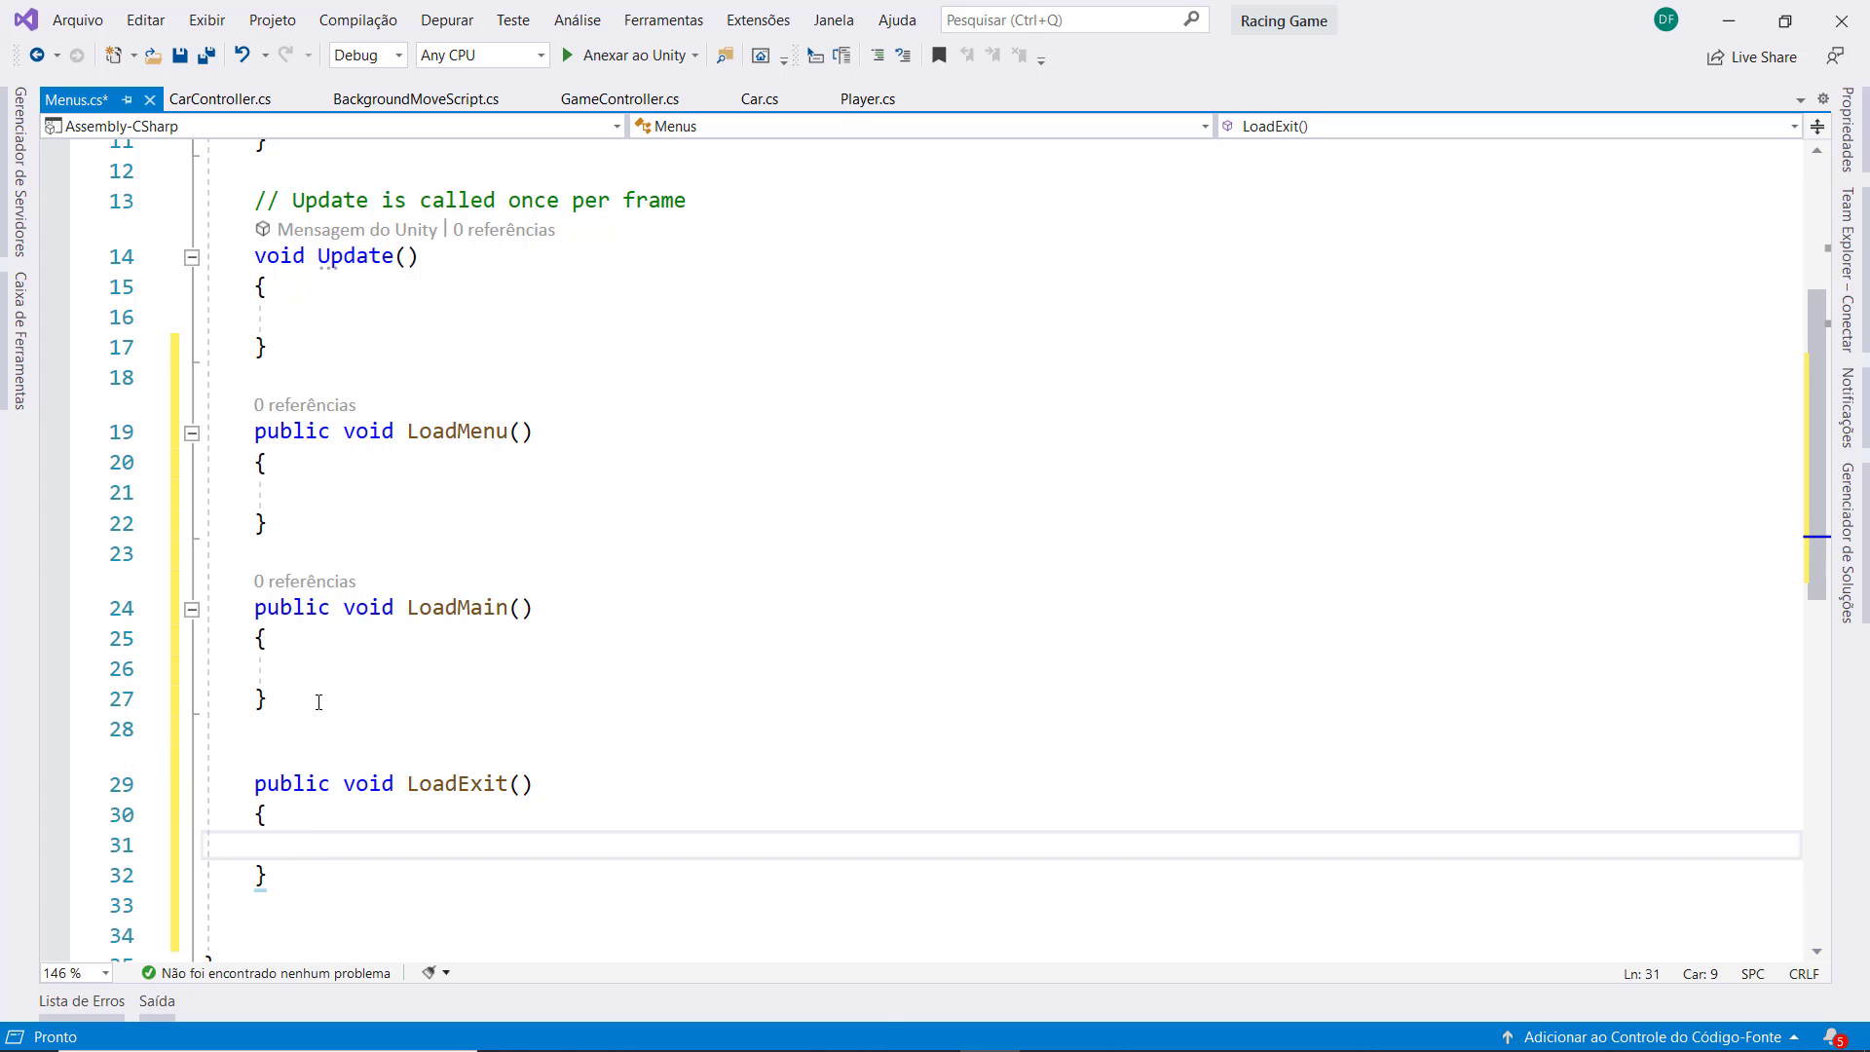
pyautogui.hotkey('ctrl', 's')
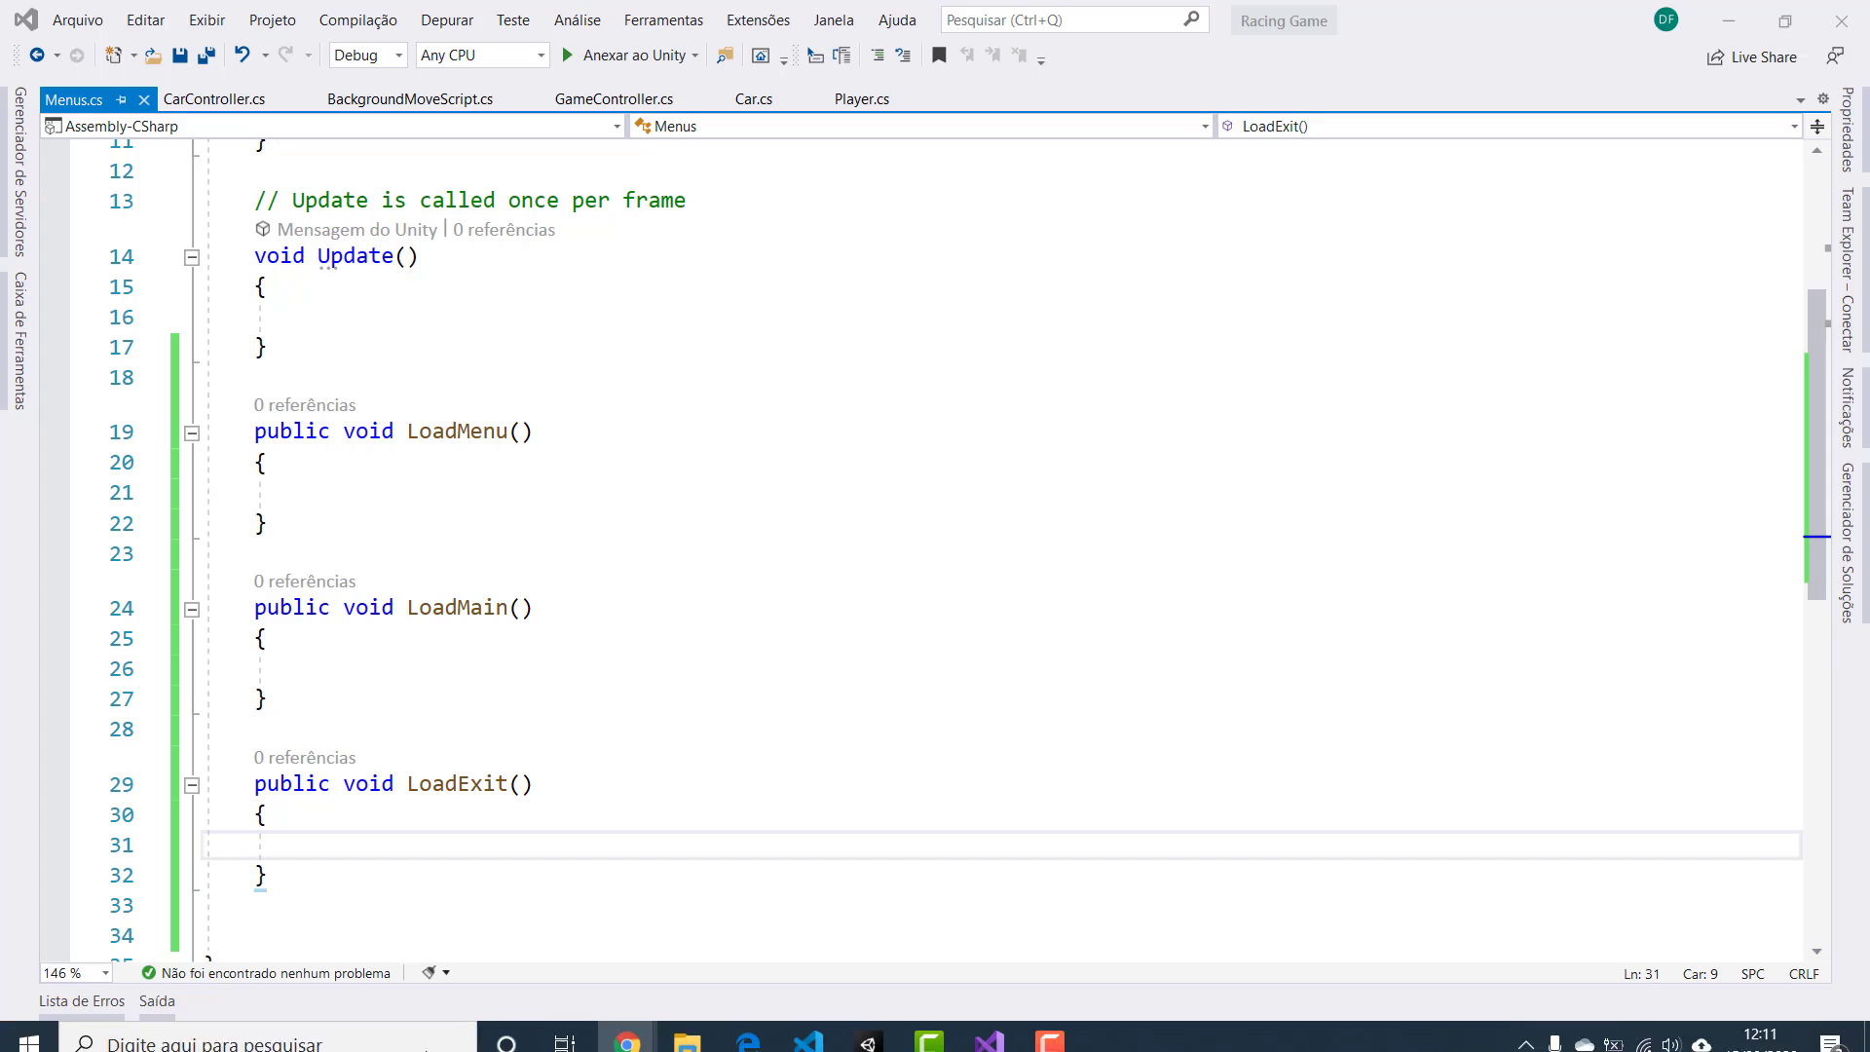
# Paste SceneManager.LoadScene(scenename) into LoadExit and import UnityEngine.SceneManagement via the suggested fix
pyautogui.click(415, 838)
pyautogui.write('SceneManager.LoadScene(scenename);')
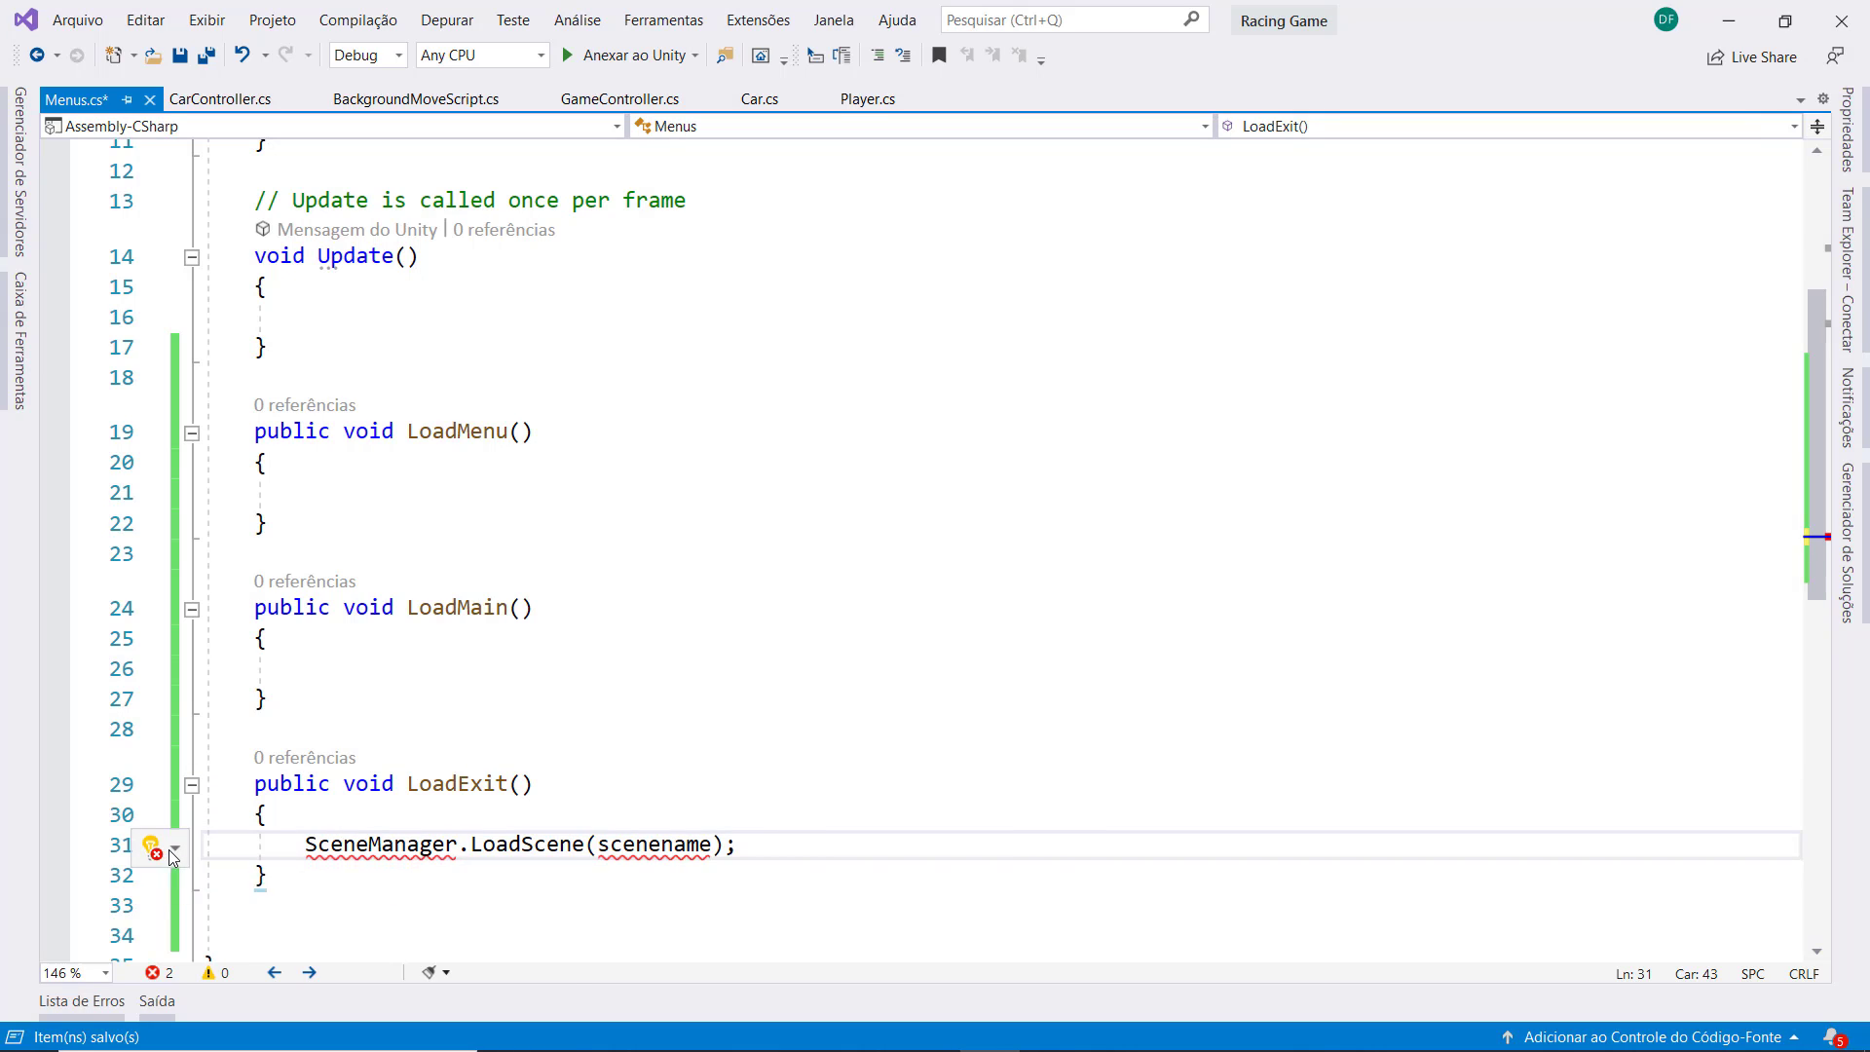
pyautogui.click(171, 856)
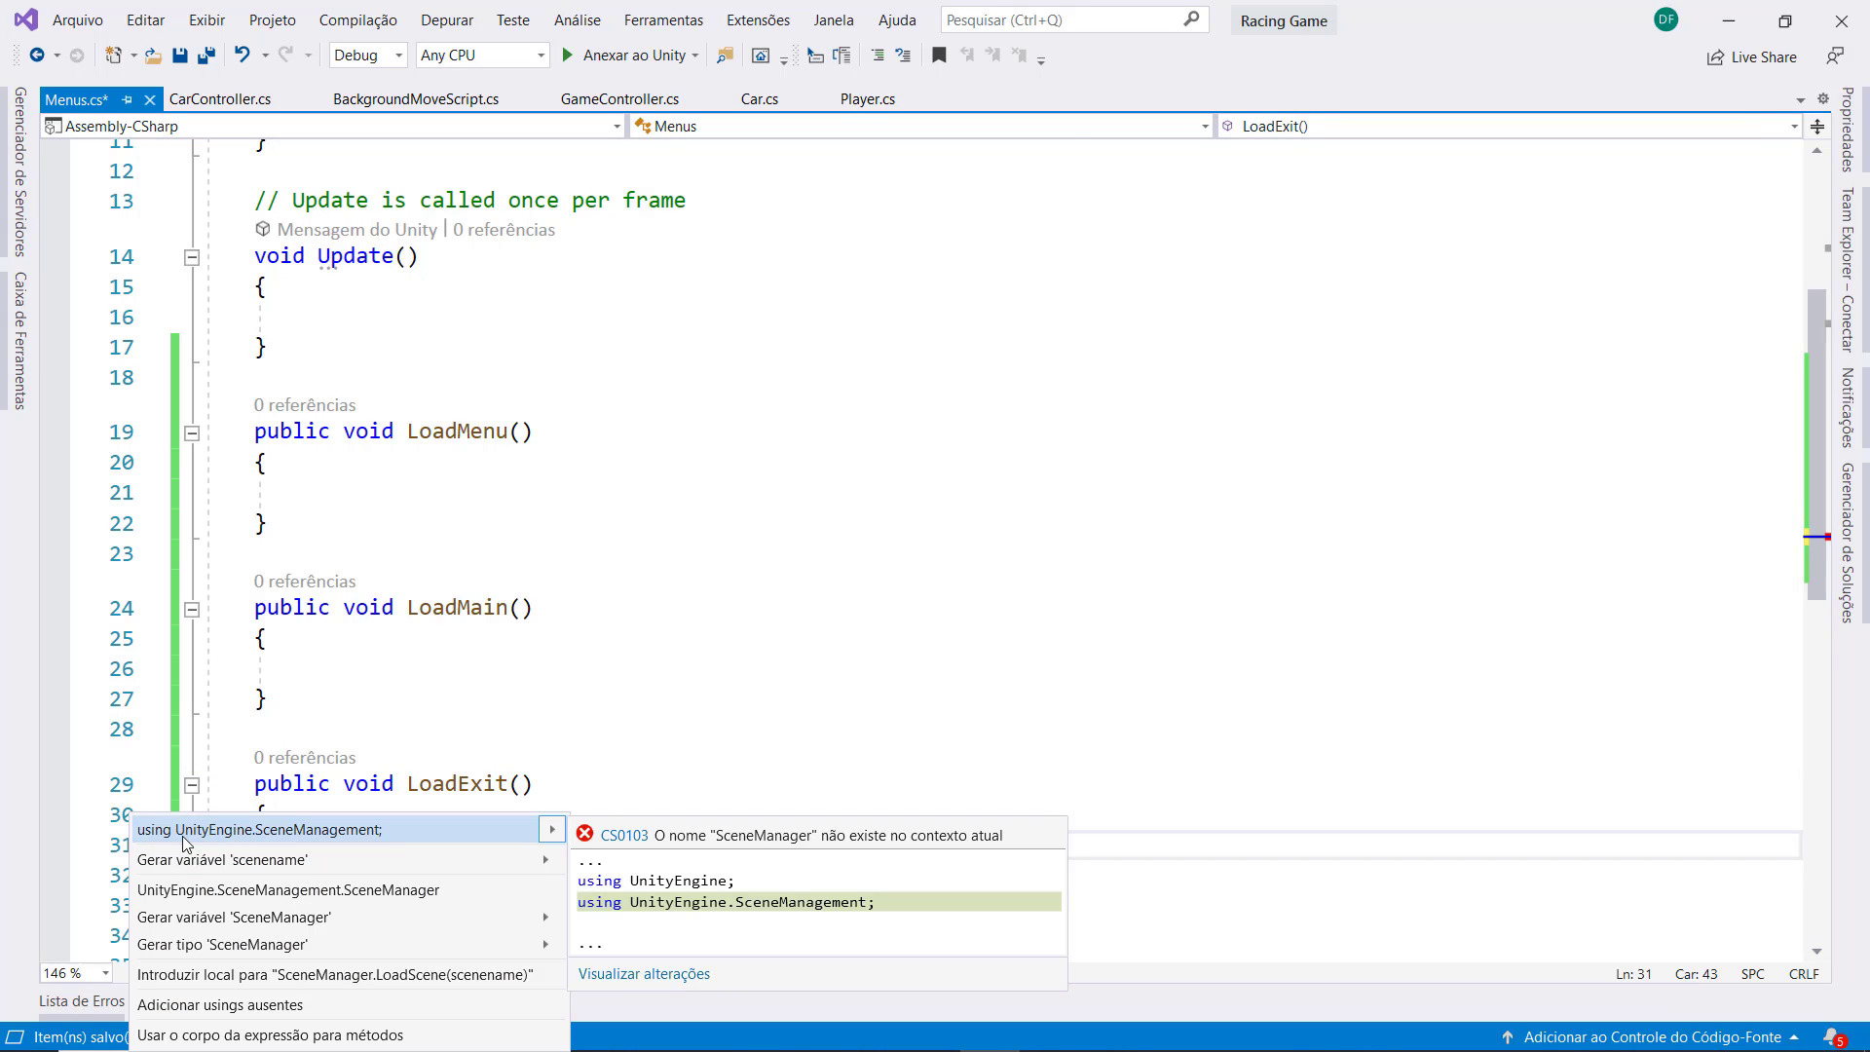
pyautogui.click(337, 831)
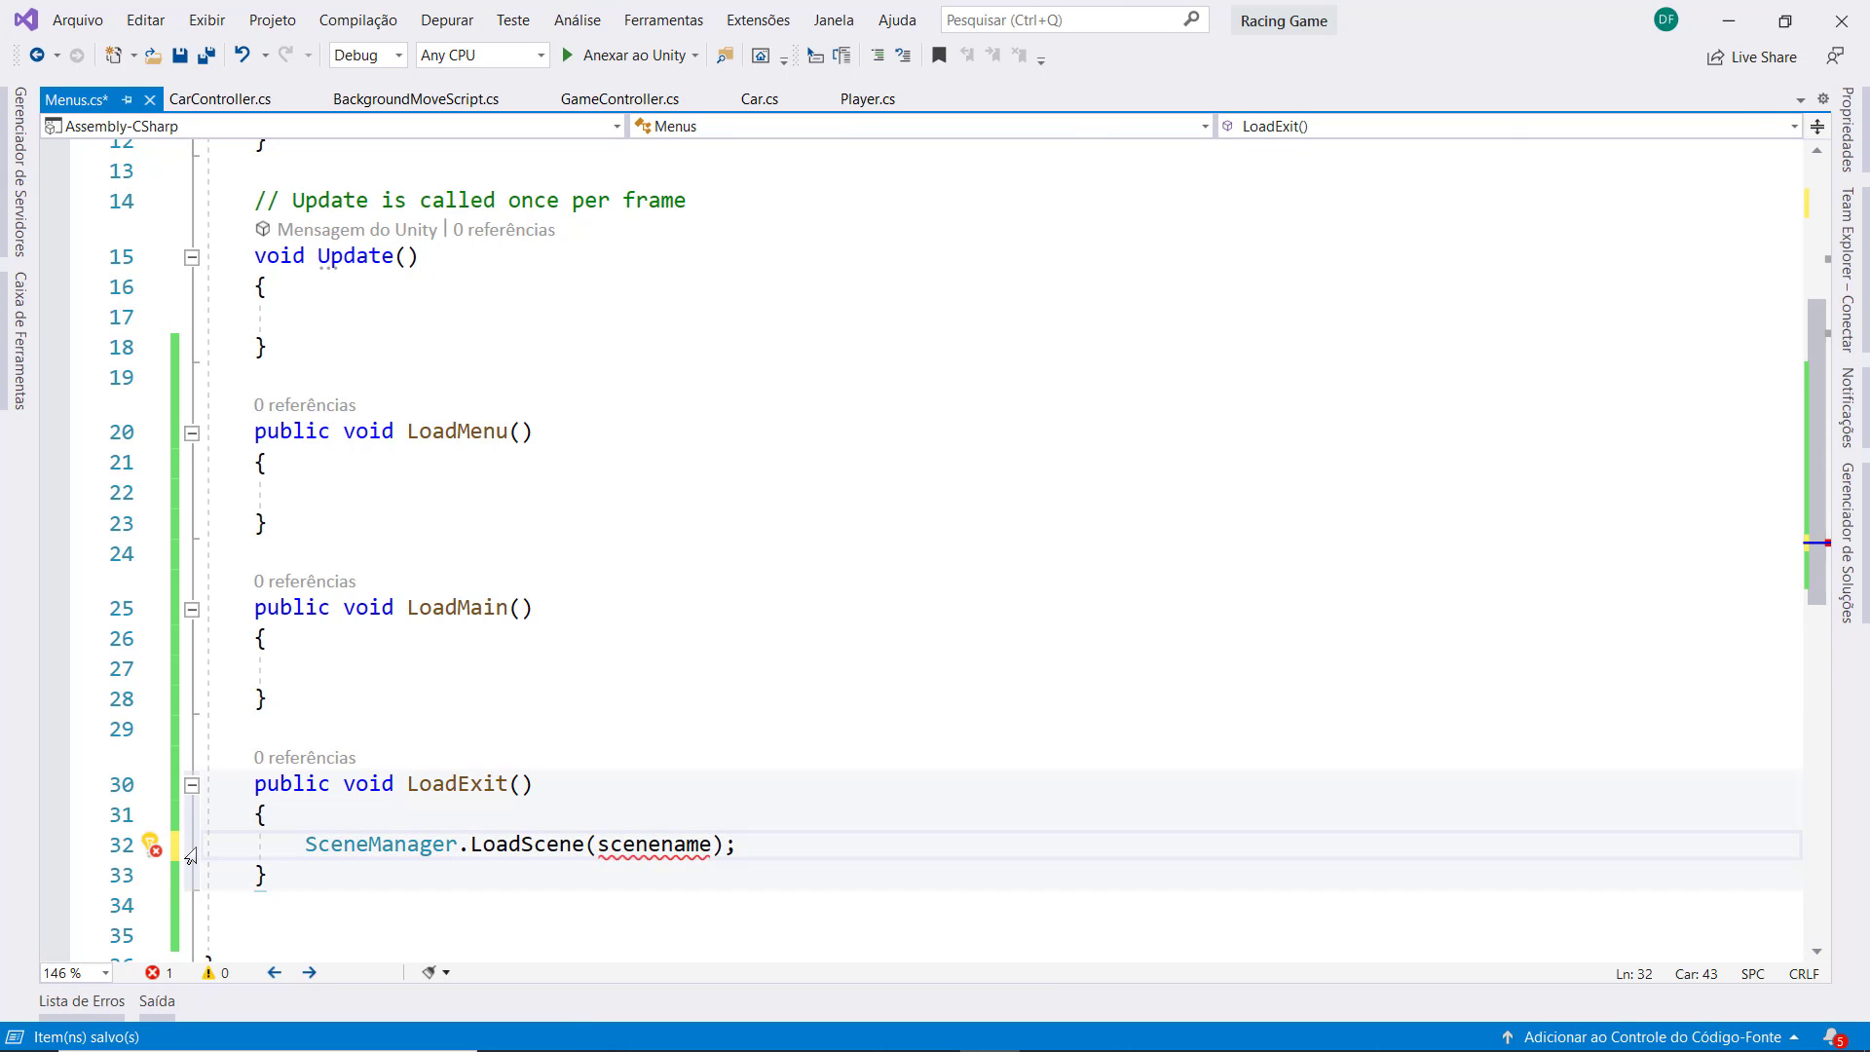
pyautogui.scroll(5, 494, 853)
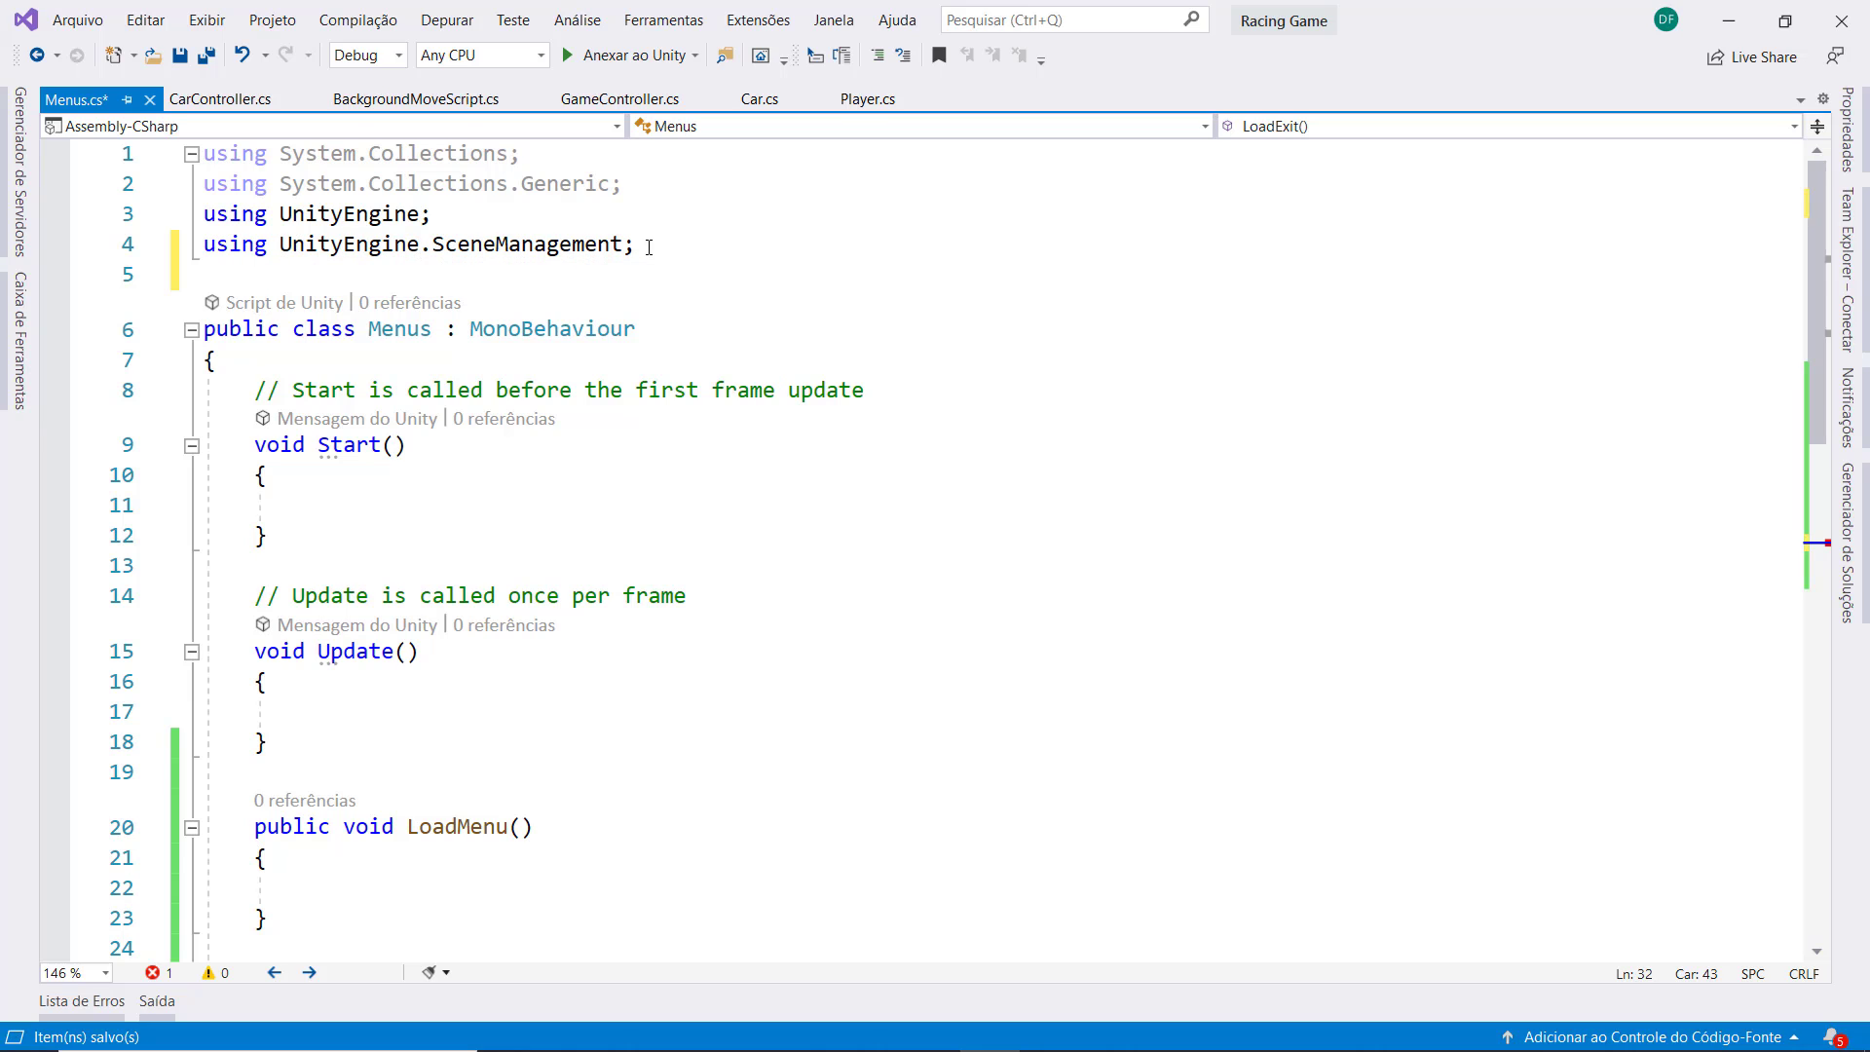
pyautogui.scroll(-2, 619, 443)
pyautogui.scroll(-3, 618, 453)
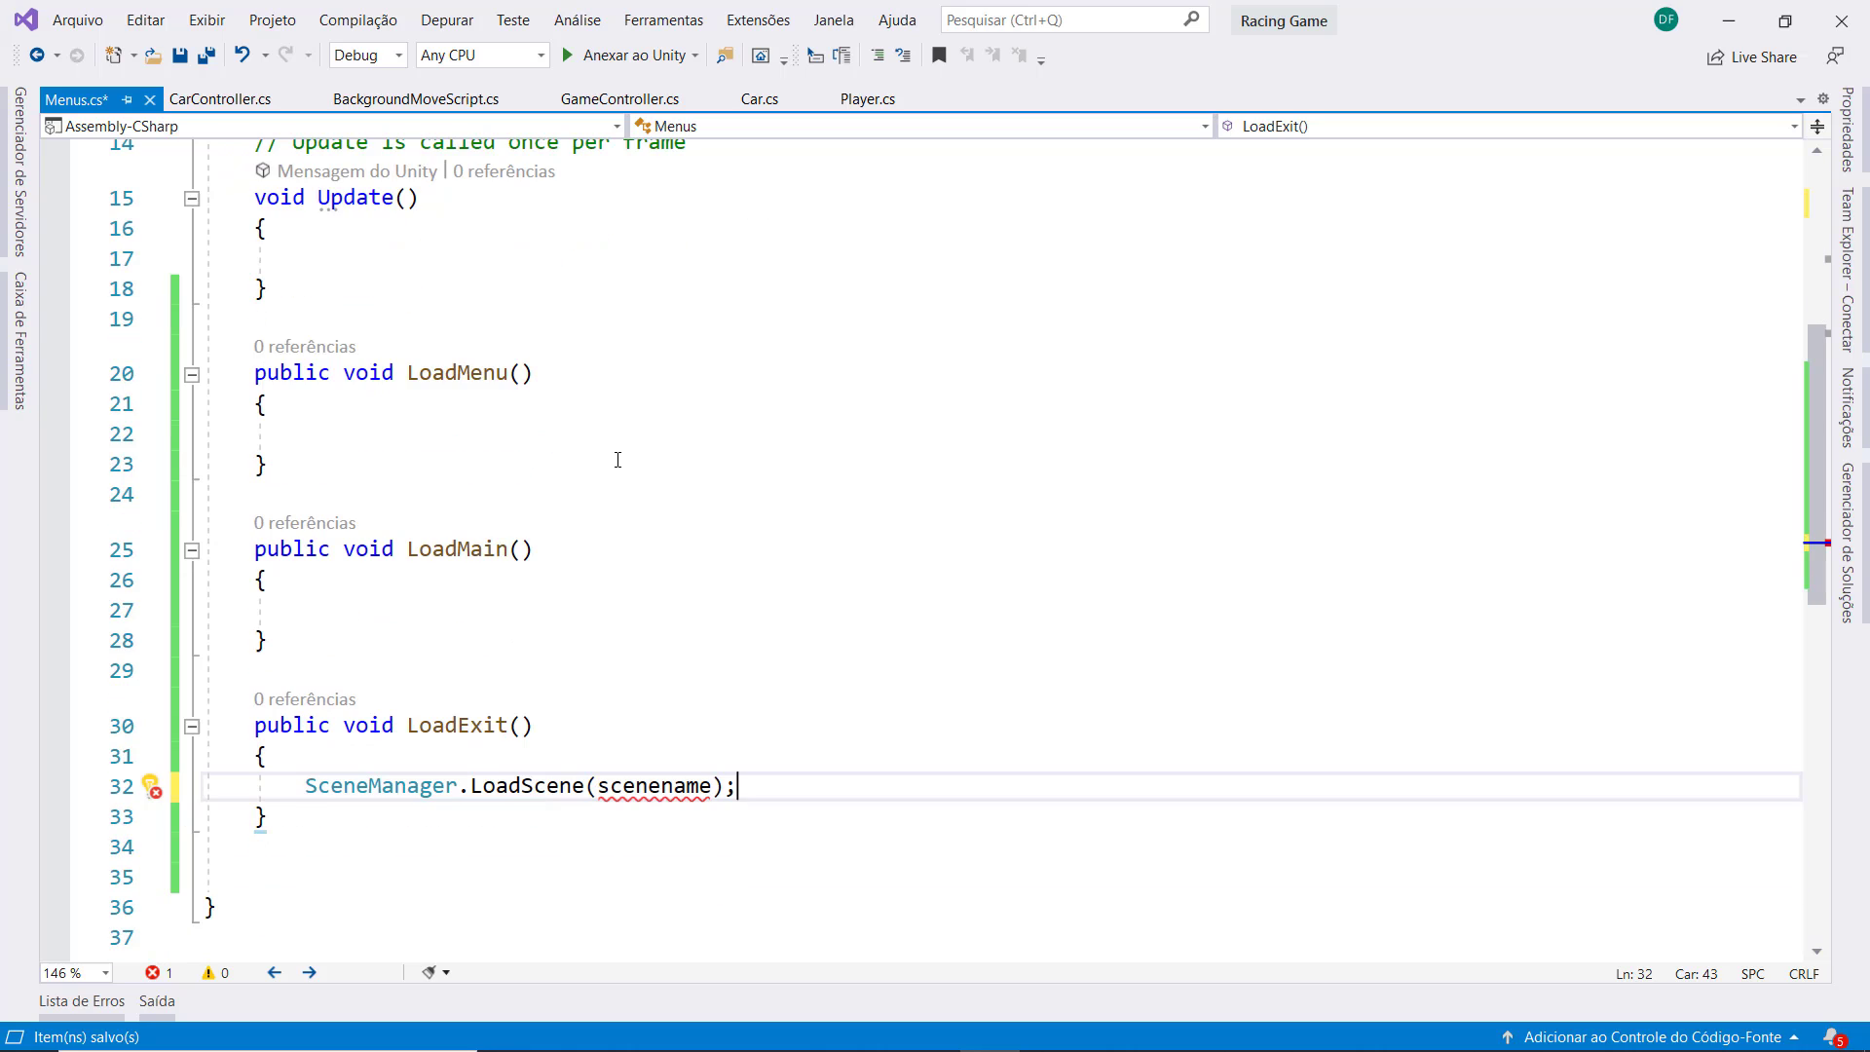
pyautogui.click(419, 785)
pyautogui.moveTo(484, 787)
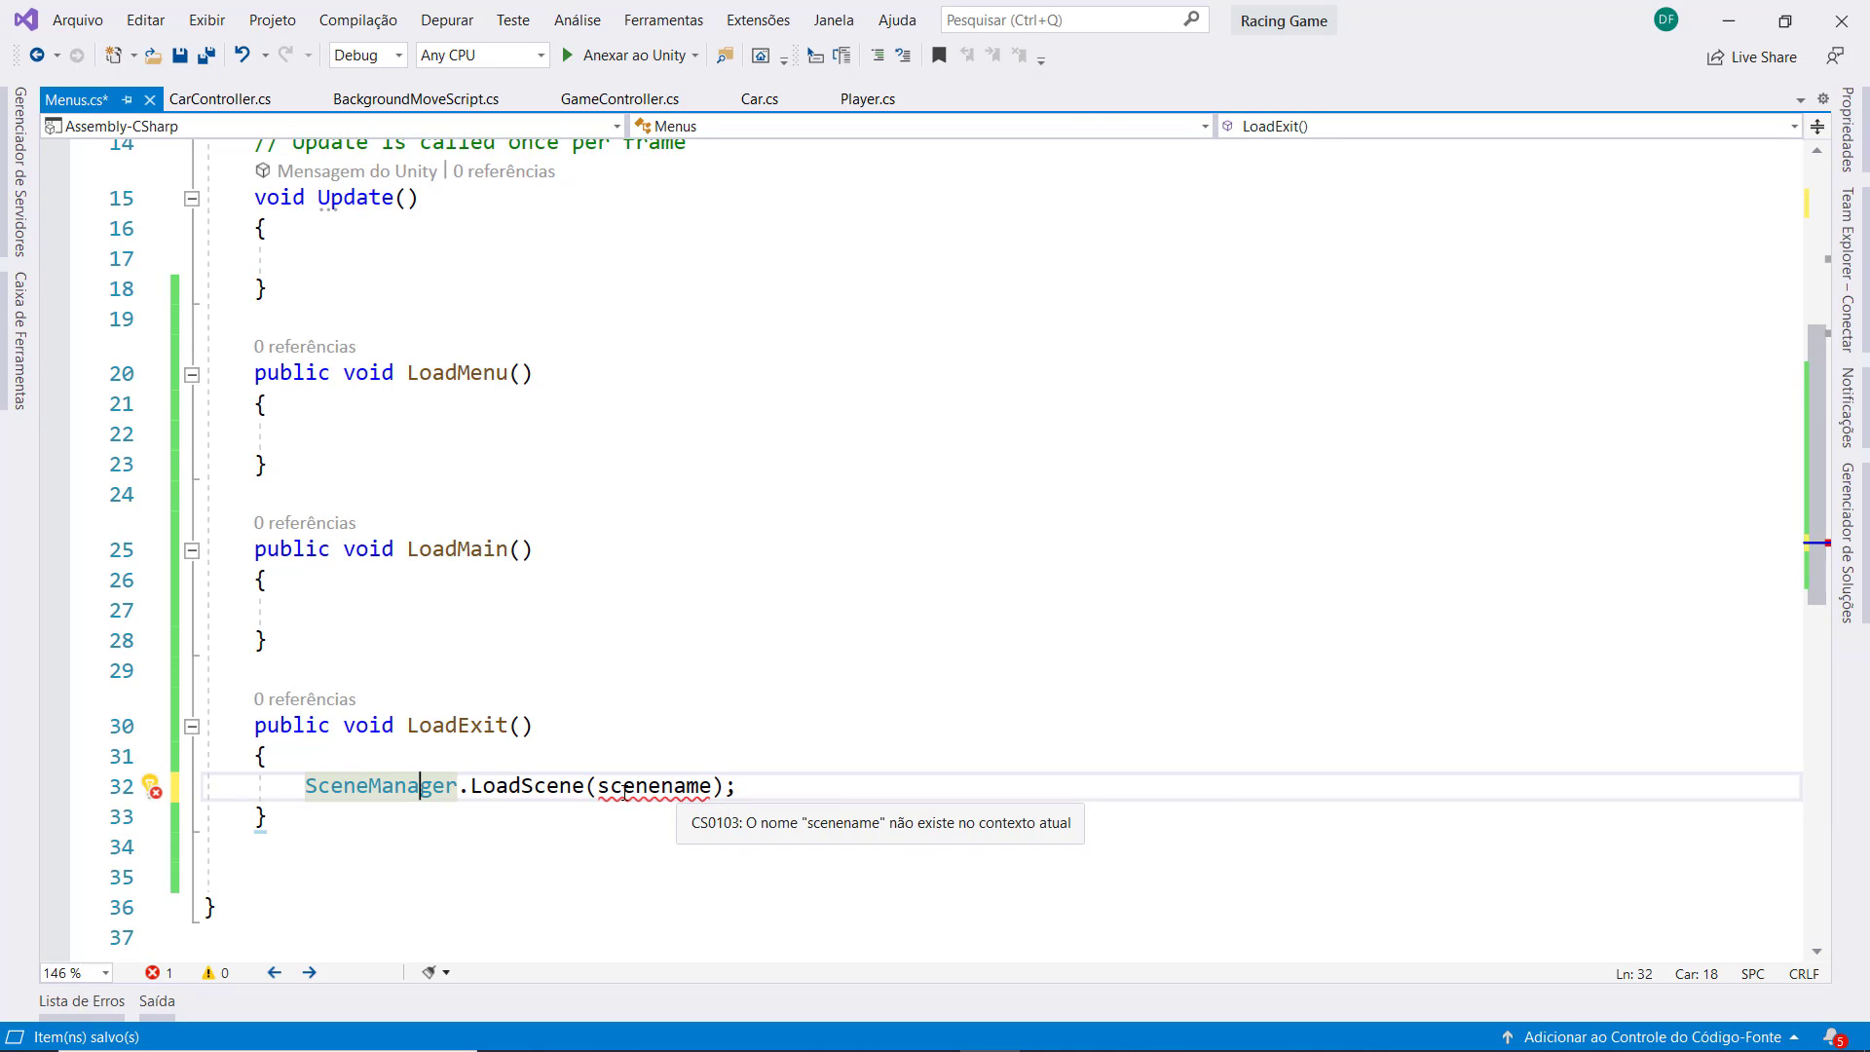
# Remove the scenename argument and cut the LoadScene statement out of LoadExit
pyautogui.click(715, 785)
pyautogui.press('BackSpace')
pyautogui.press('BackSpace')
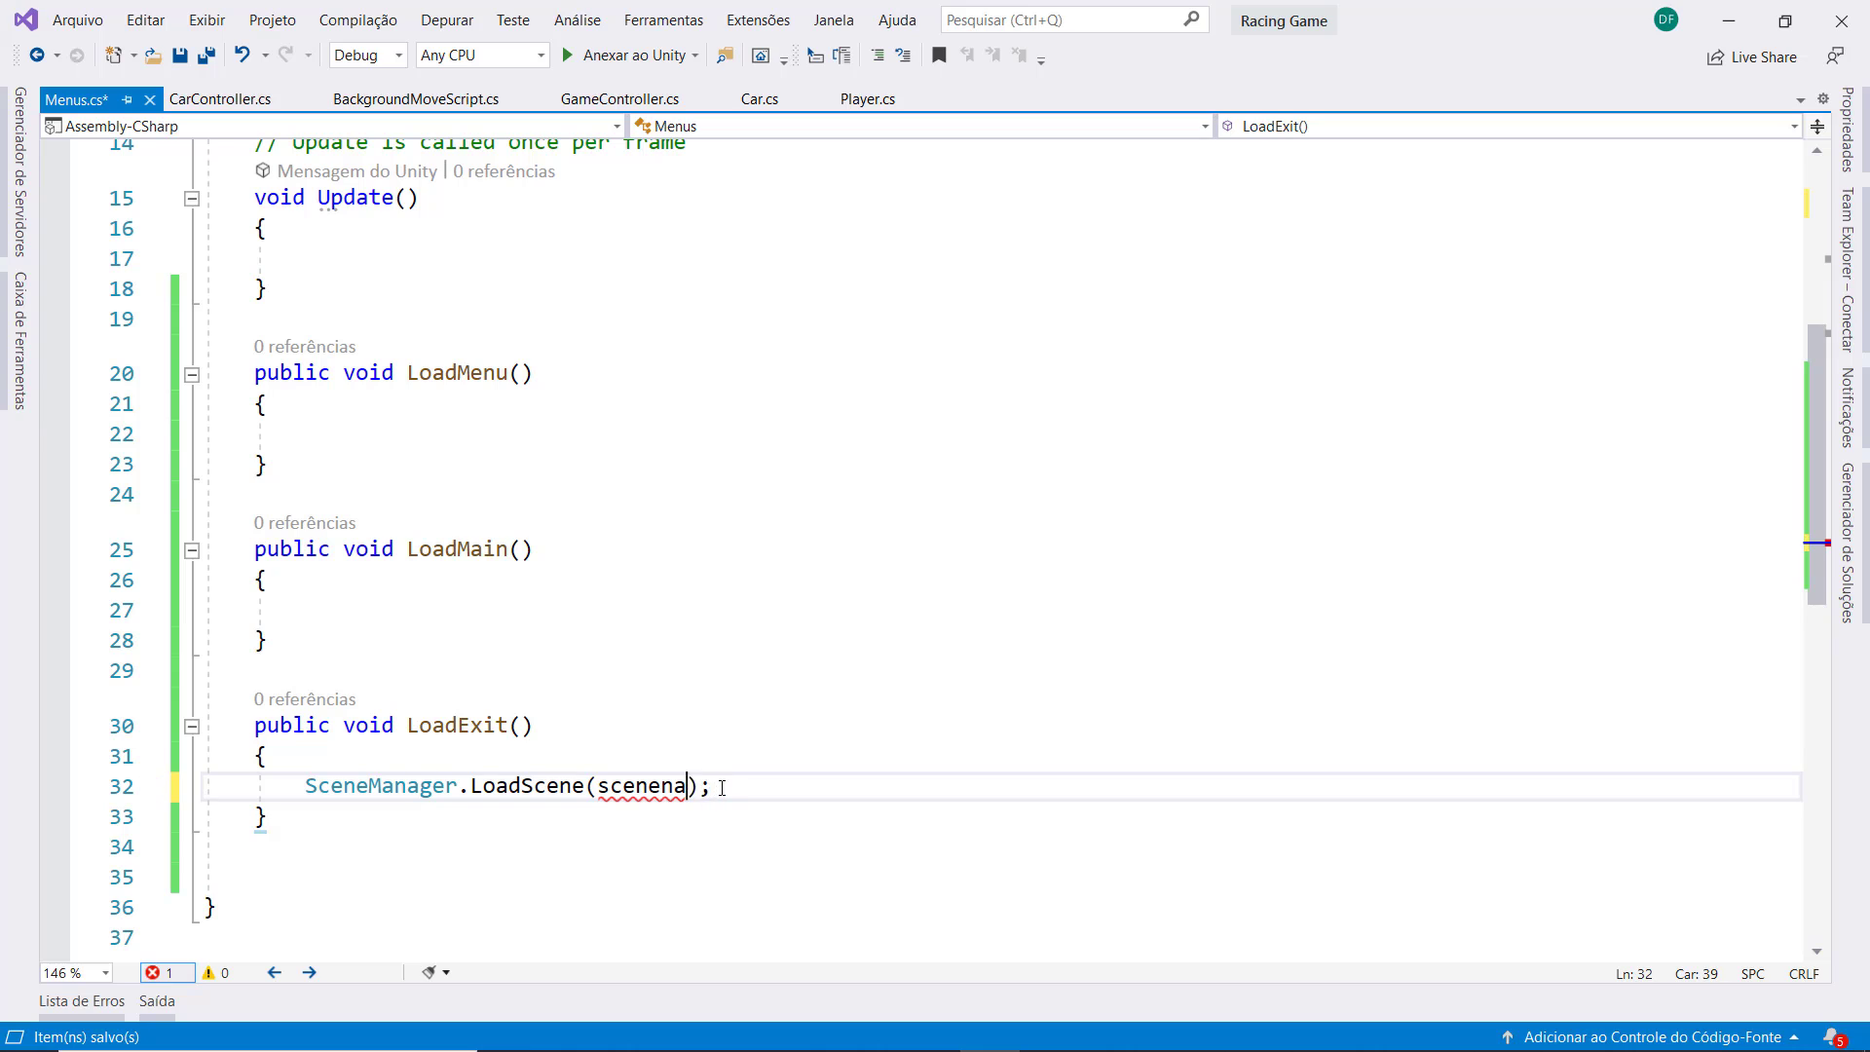
pyautogui.press('BackSpace')
pyautogui.press('BackSpace')
pyautogui.press('BackSpace')
pyautogui.press('BackSpace')
pyautogui.press('BackSpace')
pyautogui.press('BackSpace')
pyautogui.press('BackSpace')
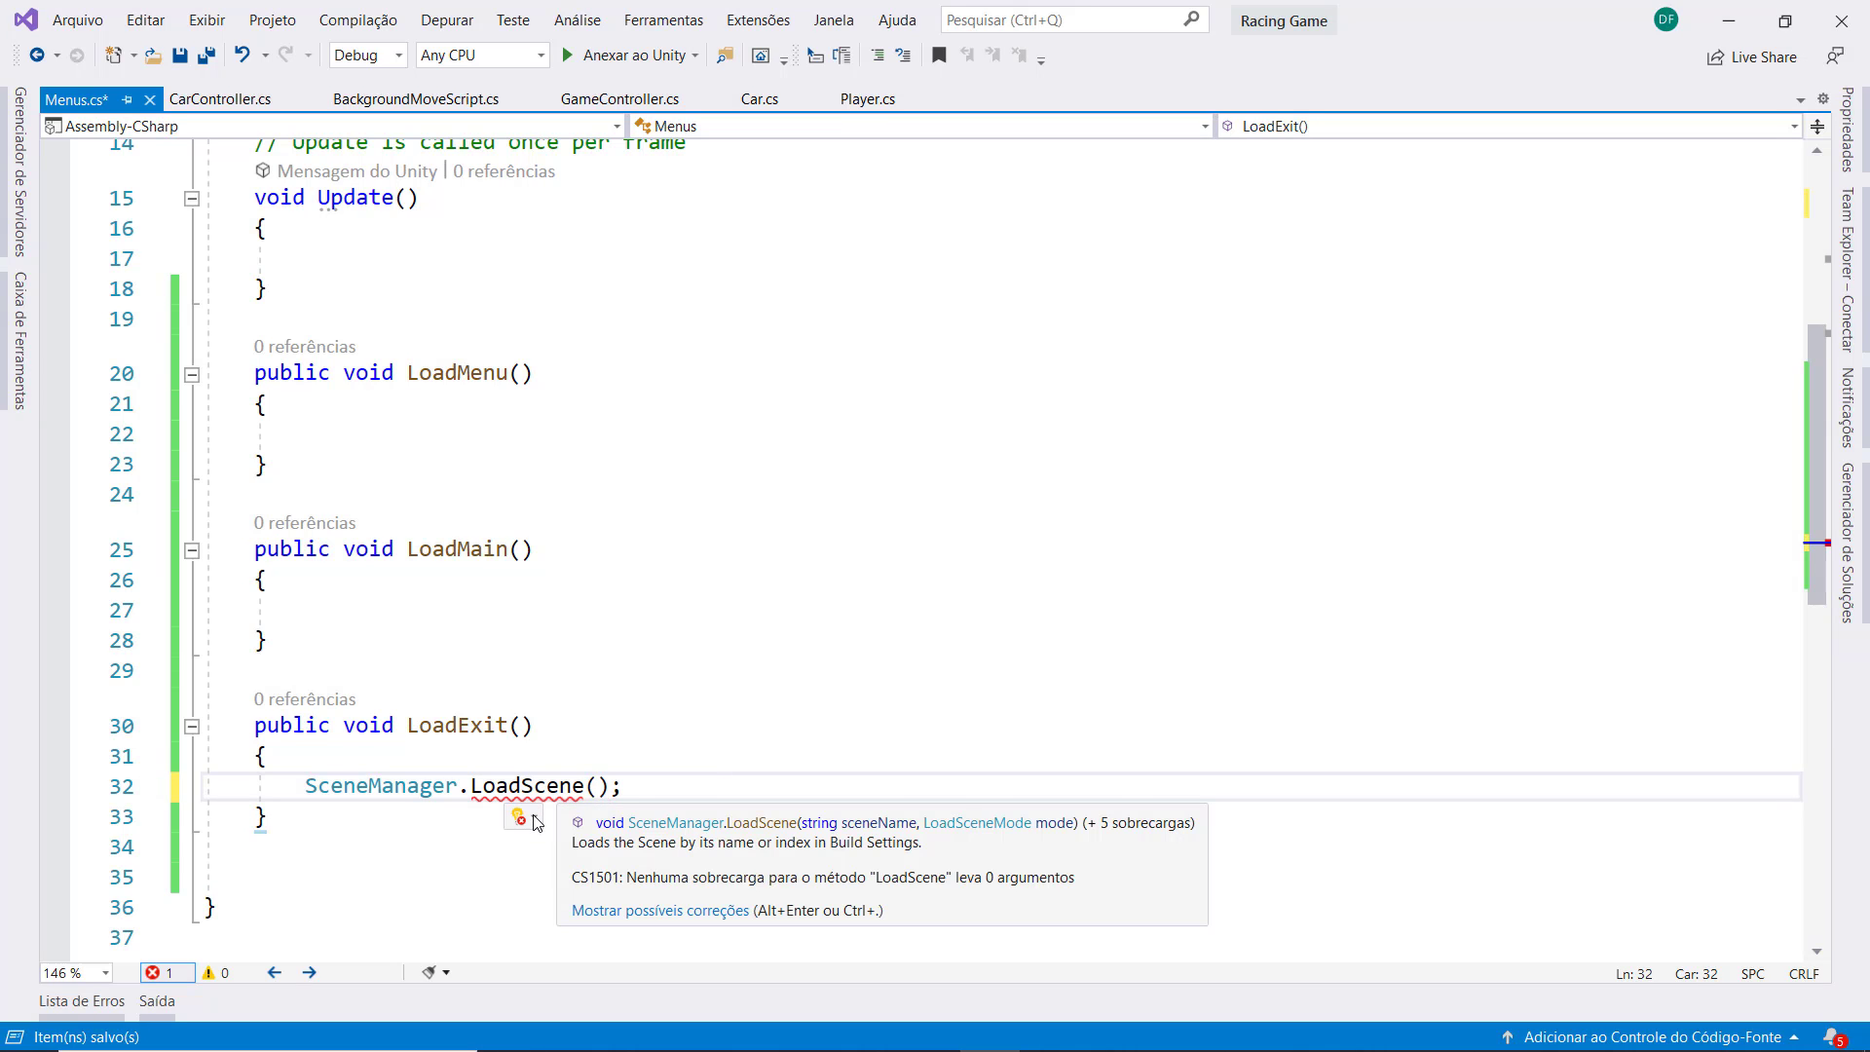
pyautogui.click(639, 779)
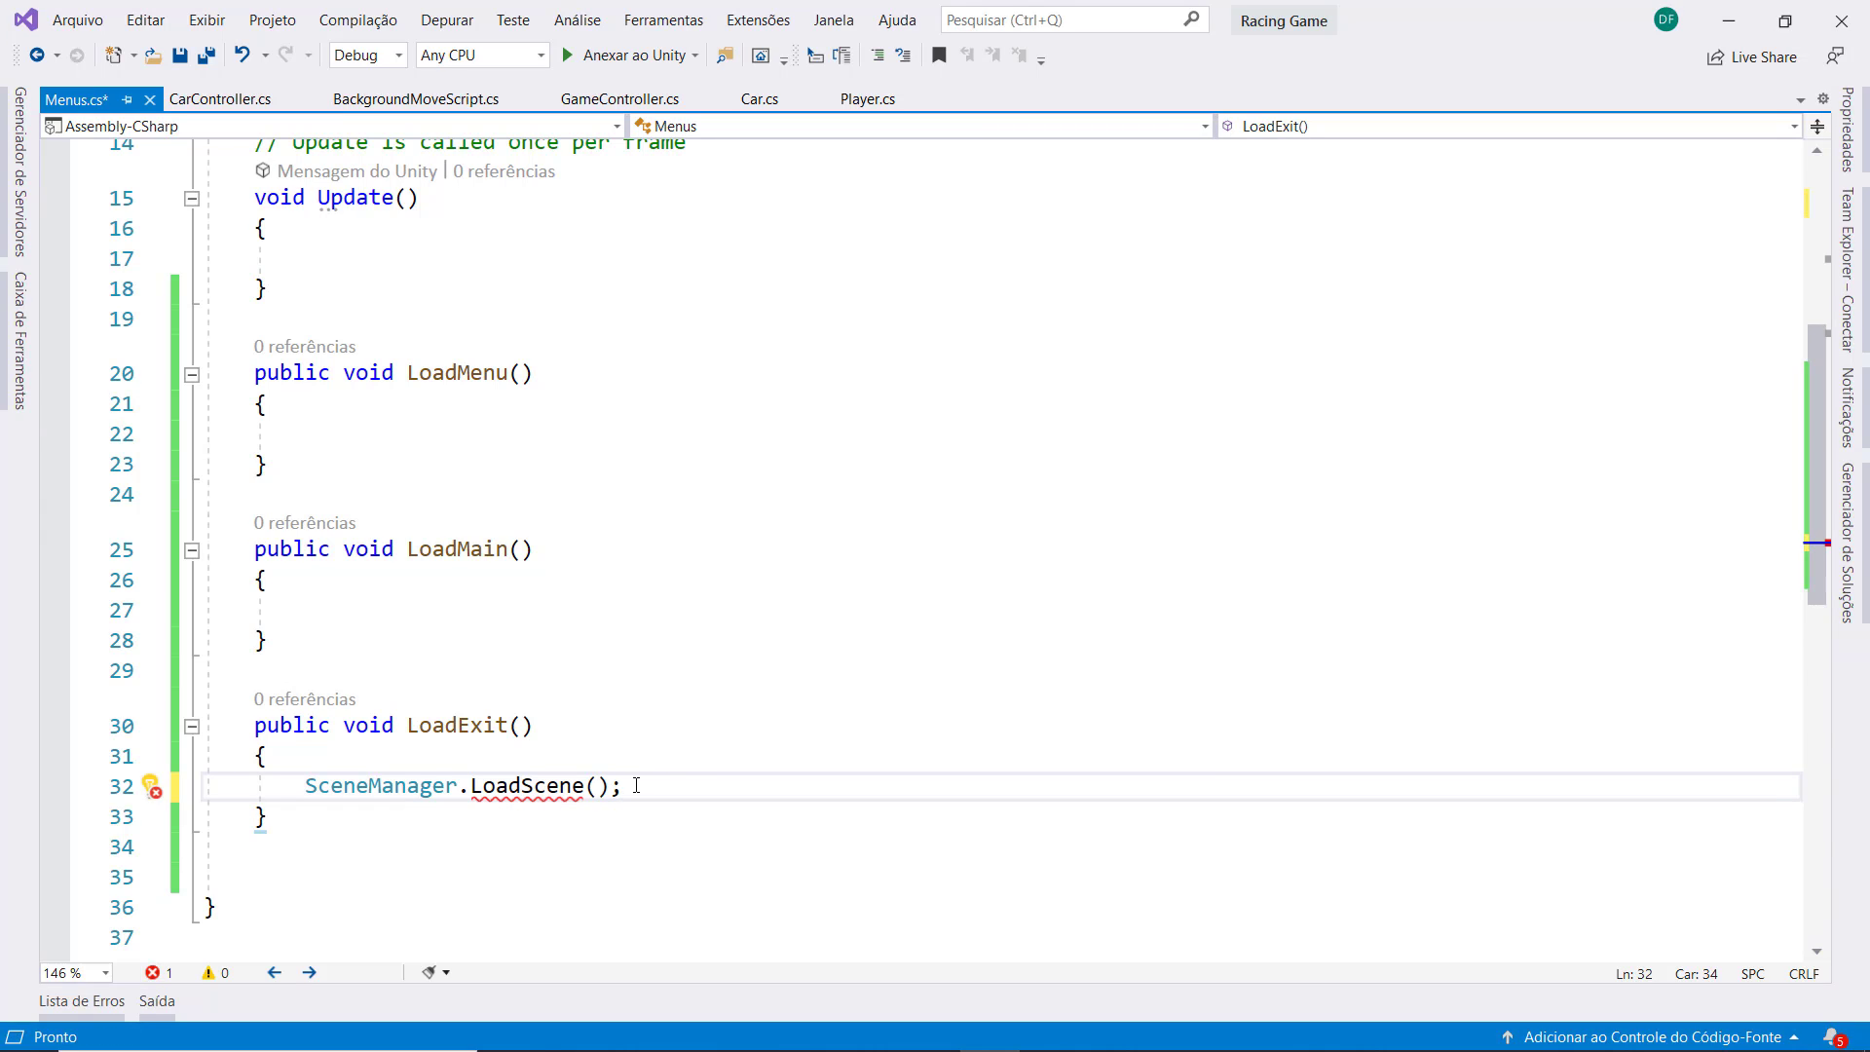
pyautogui.moveTo(631, 785); pyautogui.dragTo(308, 791)
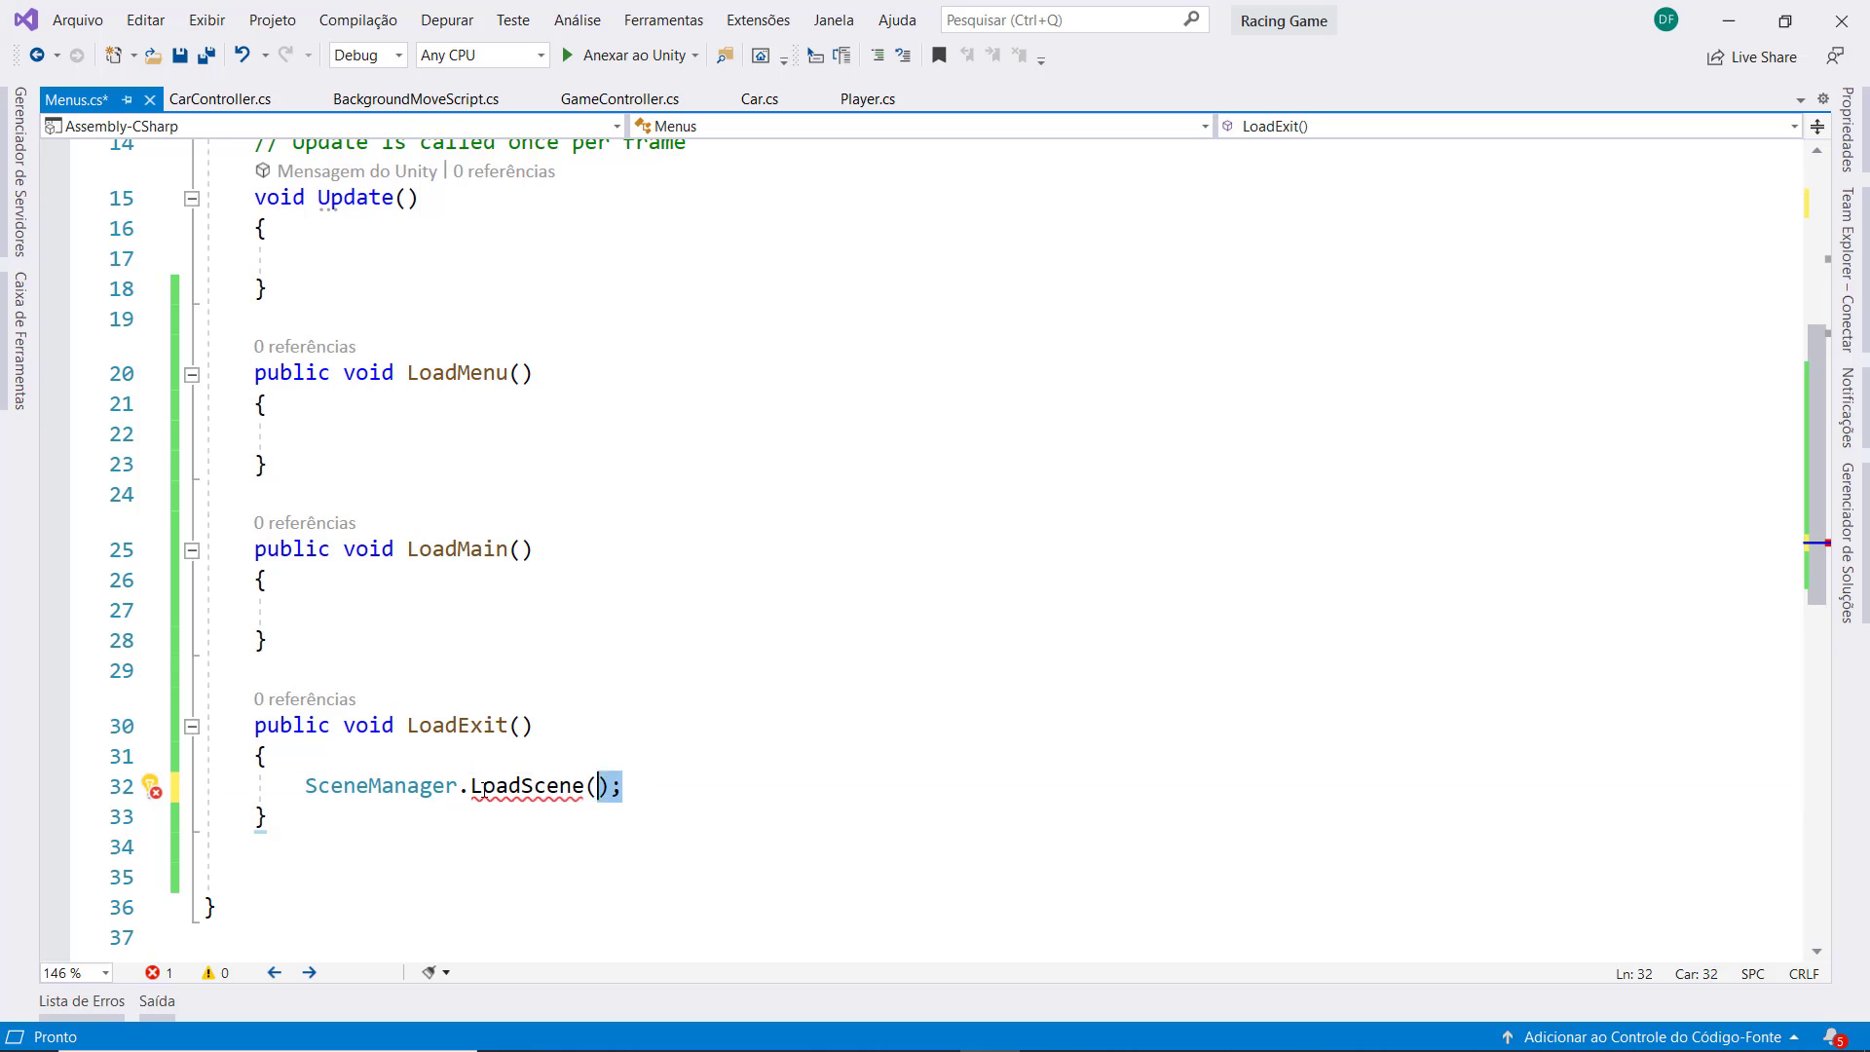
pyautogui.hotkey('ctrl', 'x')
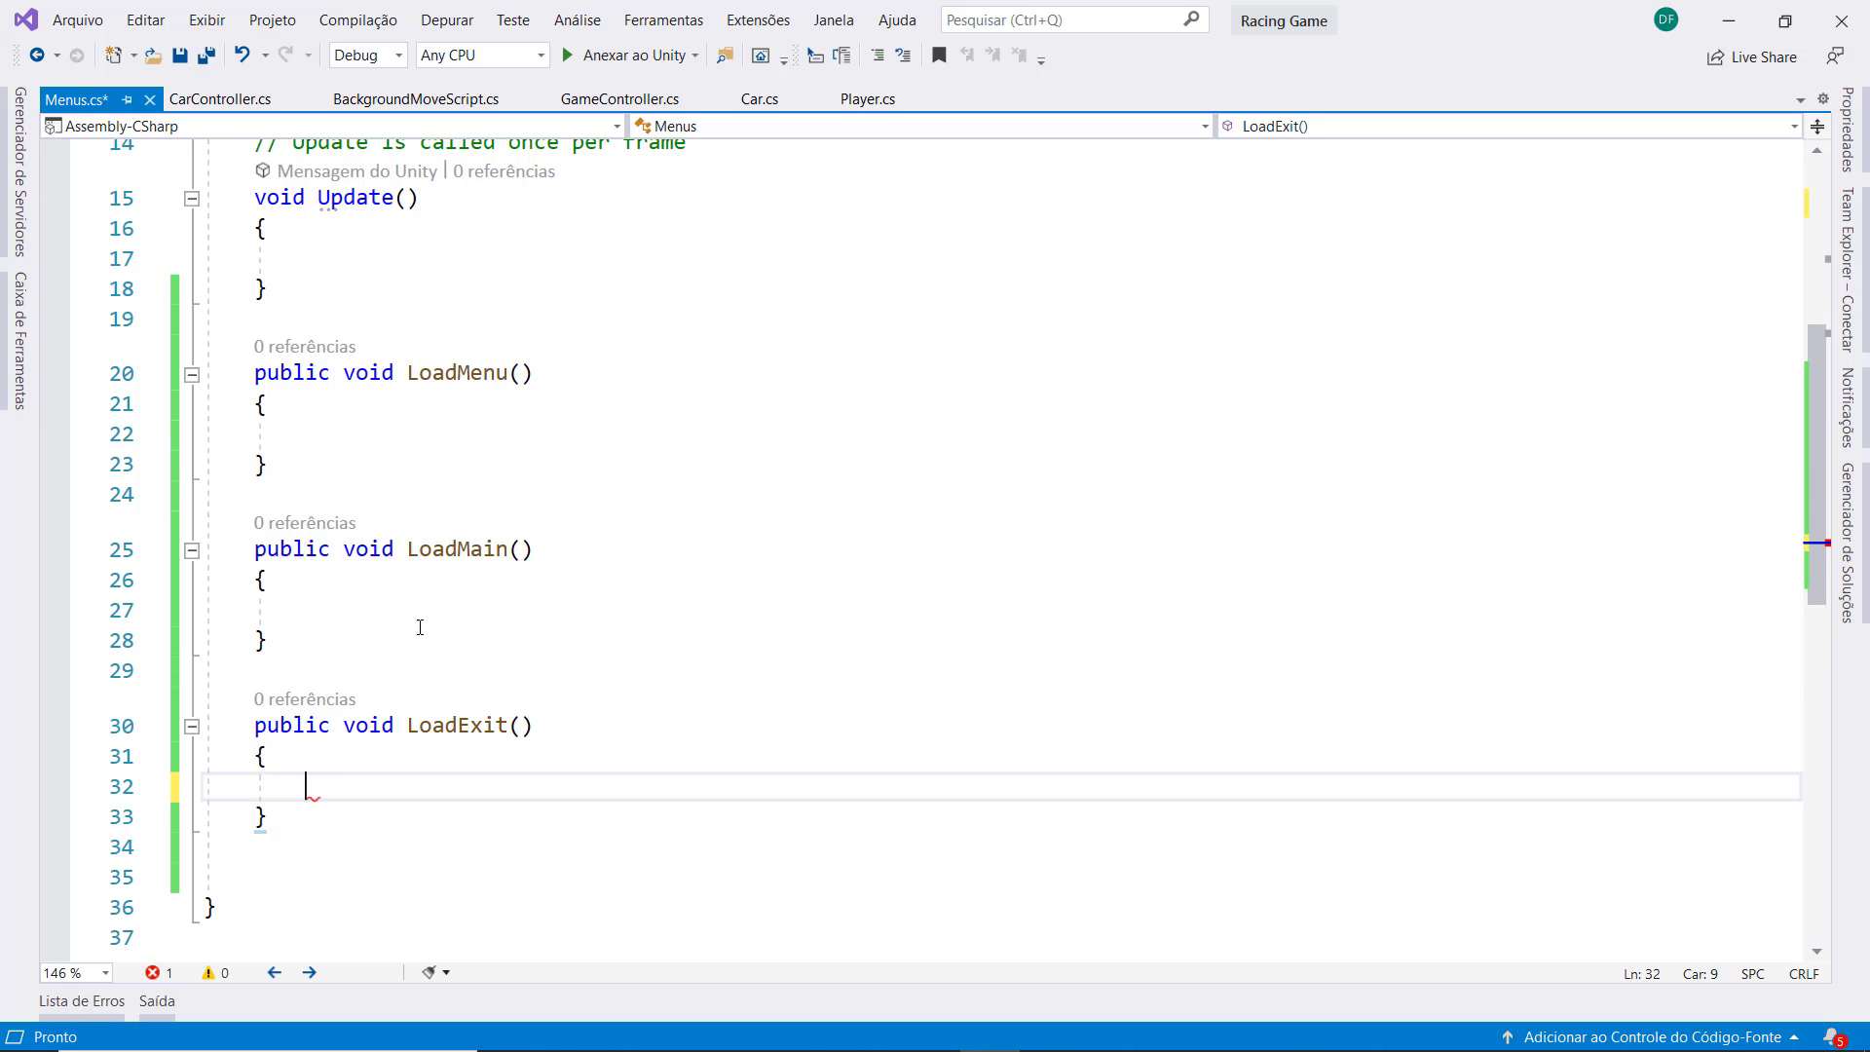
# Paste the statement into LoadMain as //SceneManager.LoadScene(); and save Menus.cs
pyautogui.click(408, 596)
pyautogui.click(408, 608)
pyautogui.hotkey('ctrl', 'v')
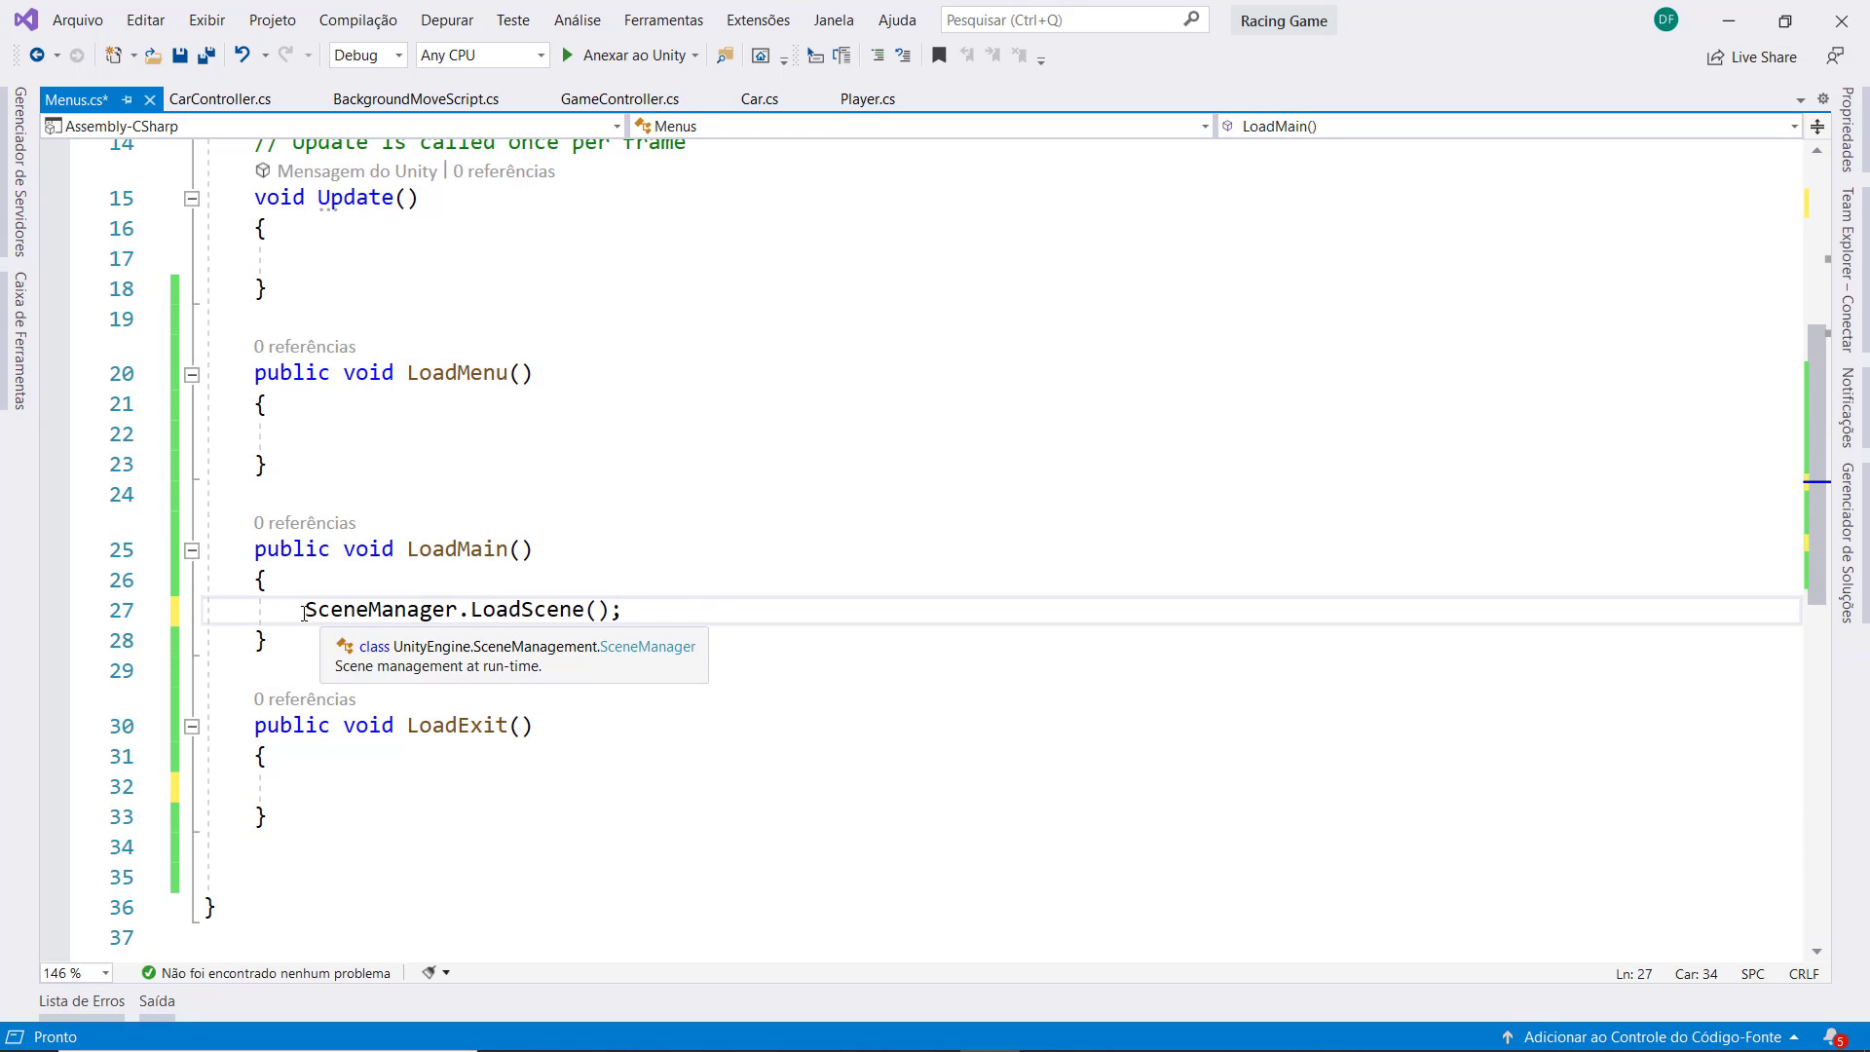
pyautogui.write('//')
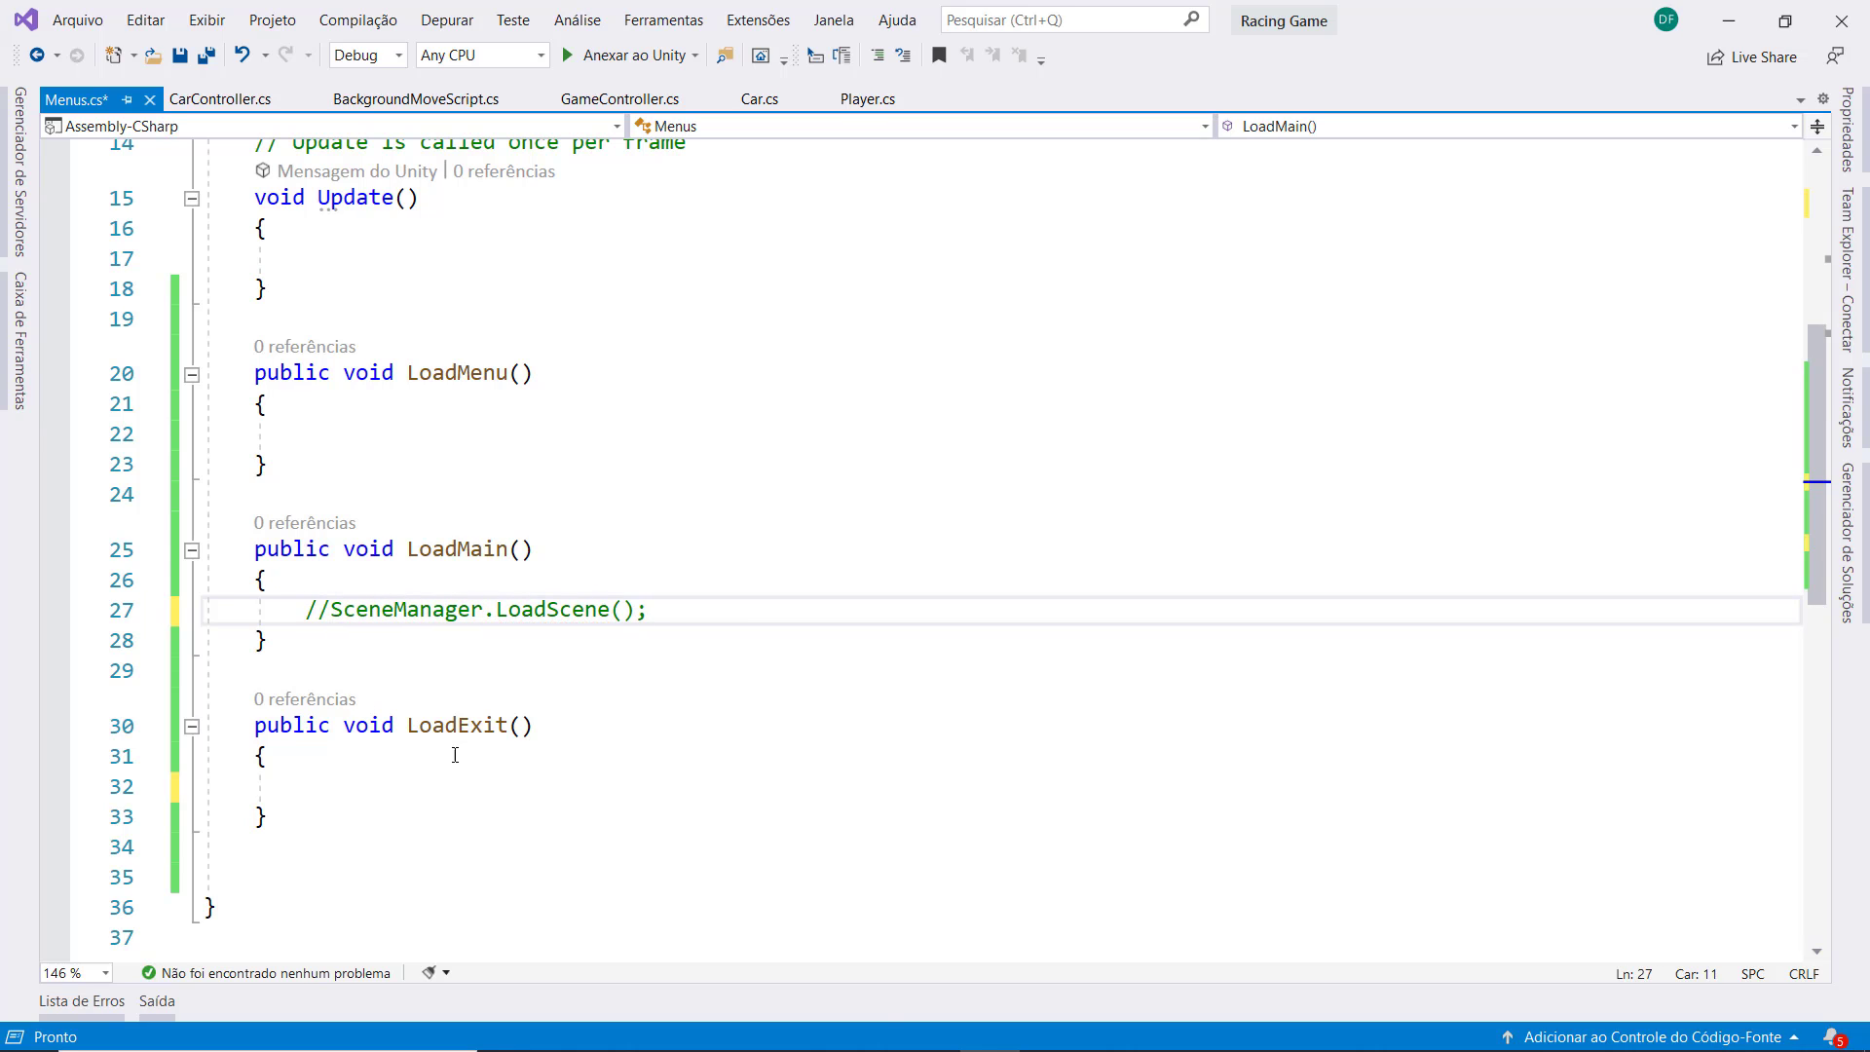
pyautogui.hotkey('ctrl', 's')
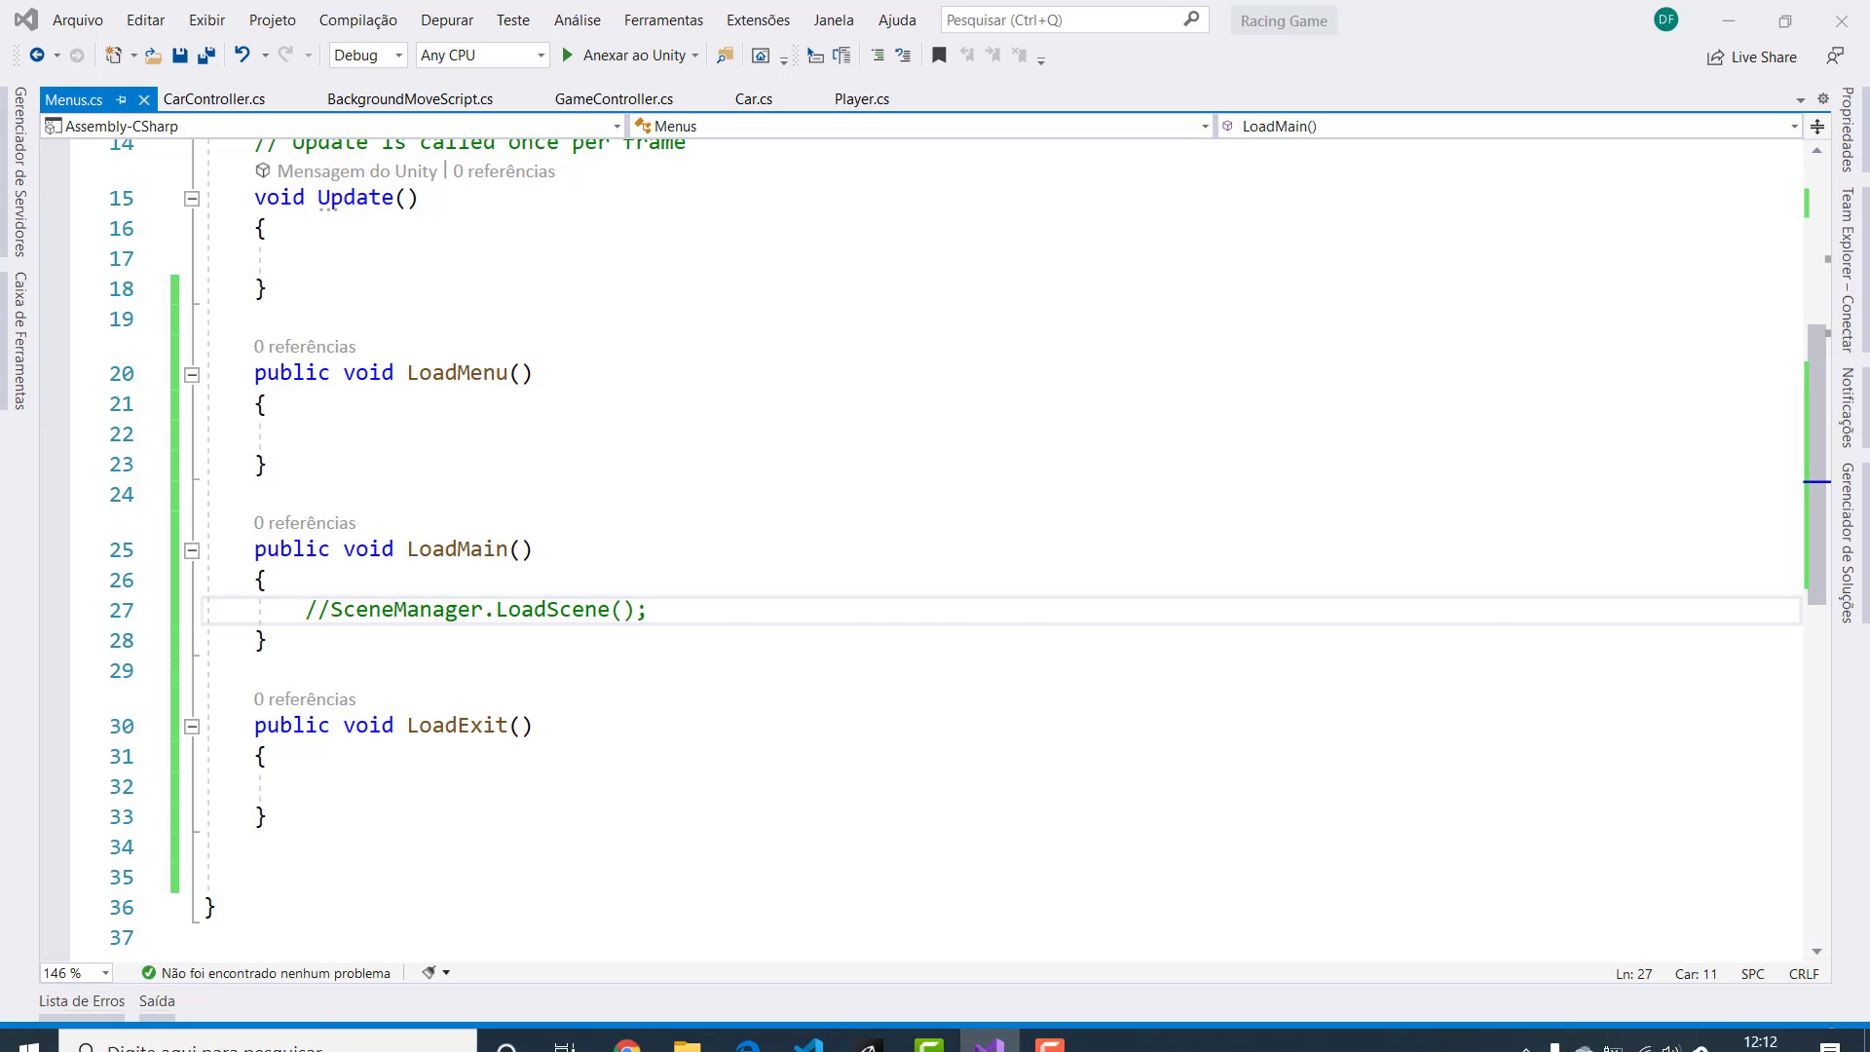
pyautogui.click(868, 1028)
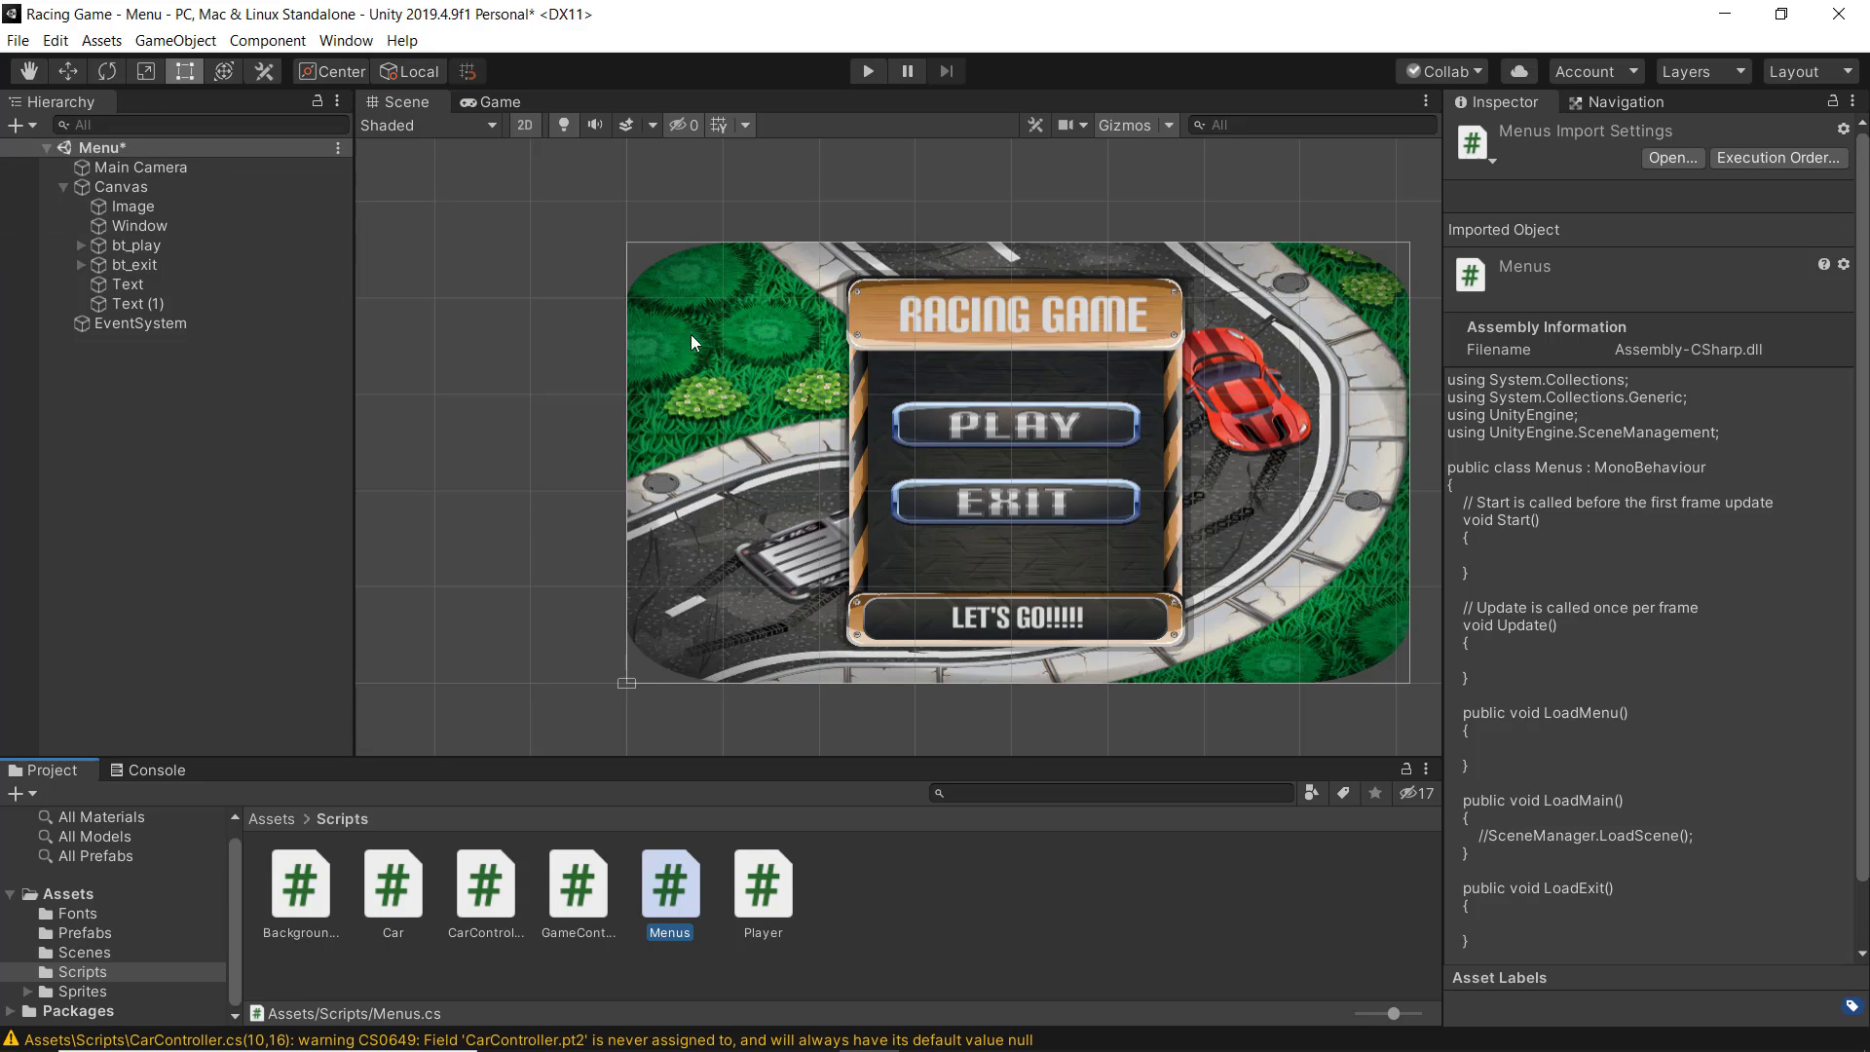
# Save the Menu scene and add it to Build Settings as scene 0, then select LoadMain's LoadScene line
pyautogui.click(192, 497)
pyautogui.hotkey('ctrl', 's')
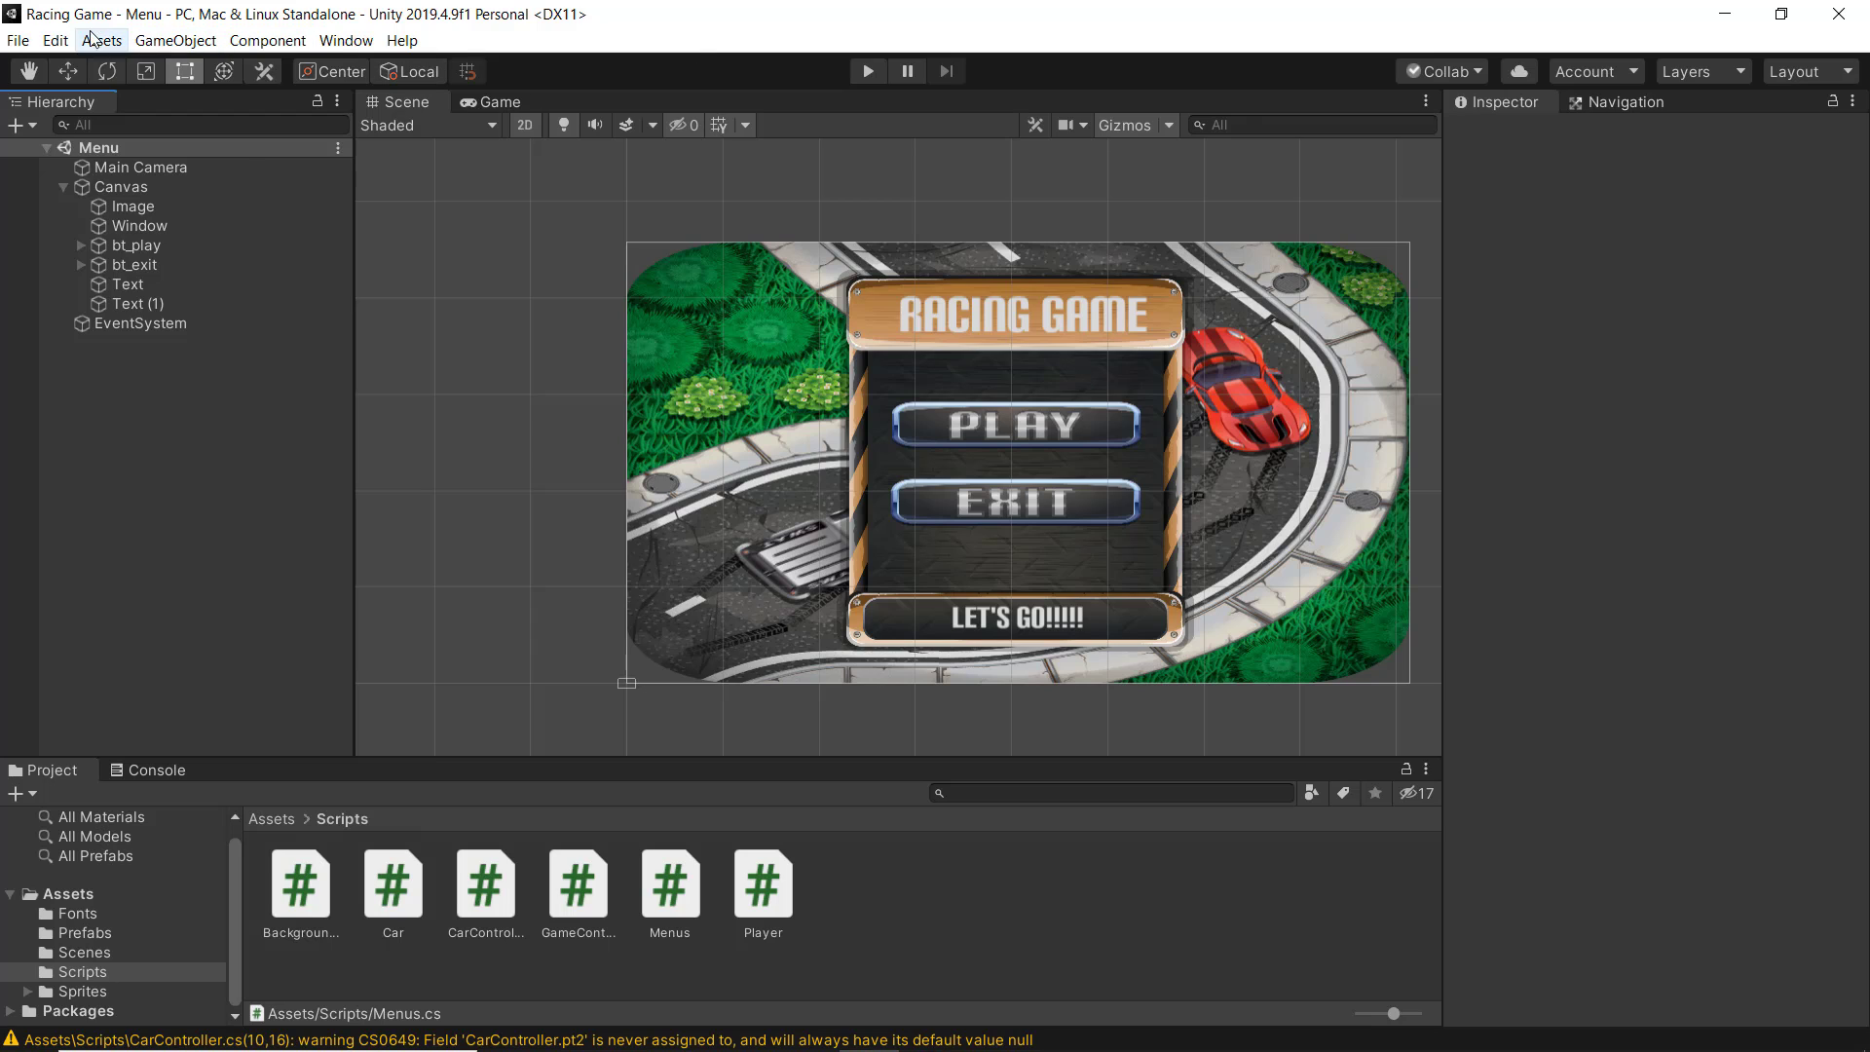
pyautogui.click(18, 40)
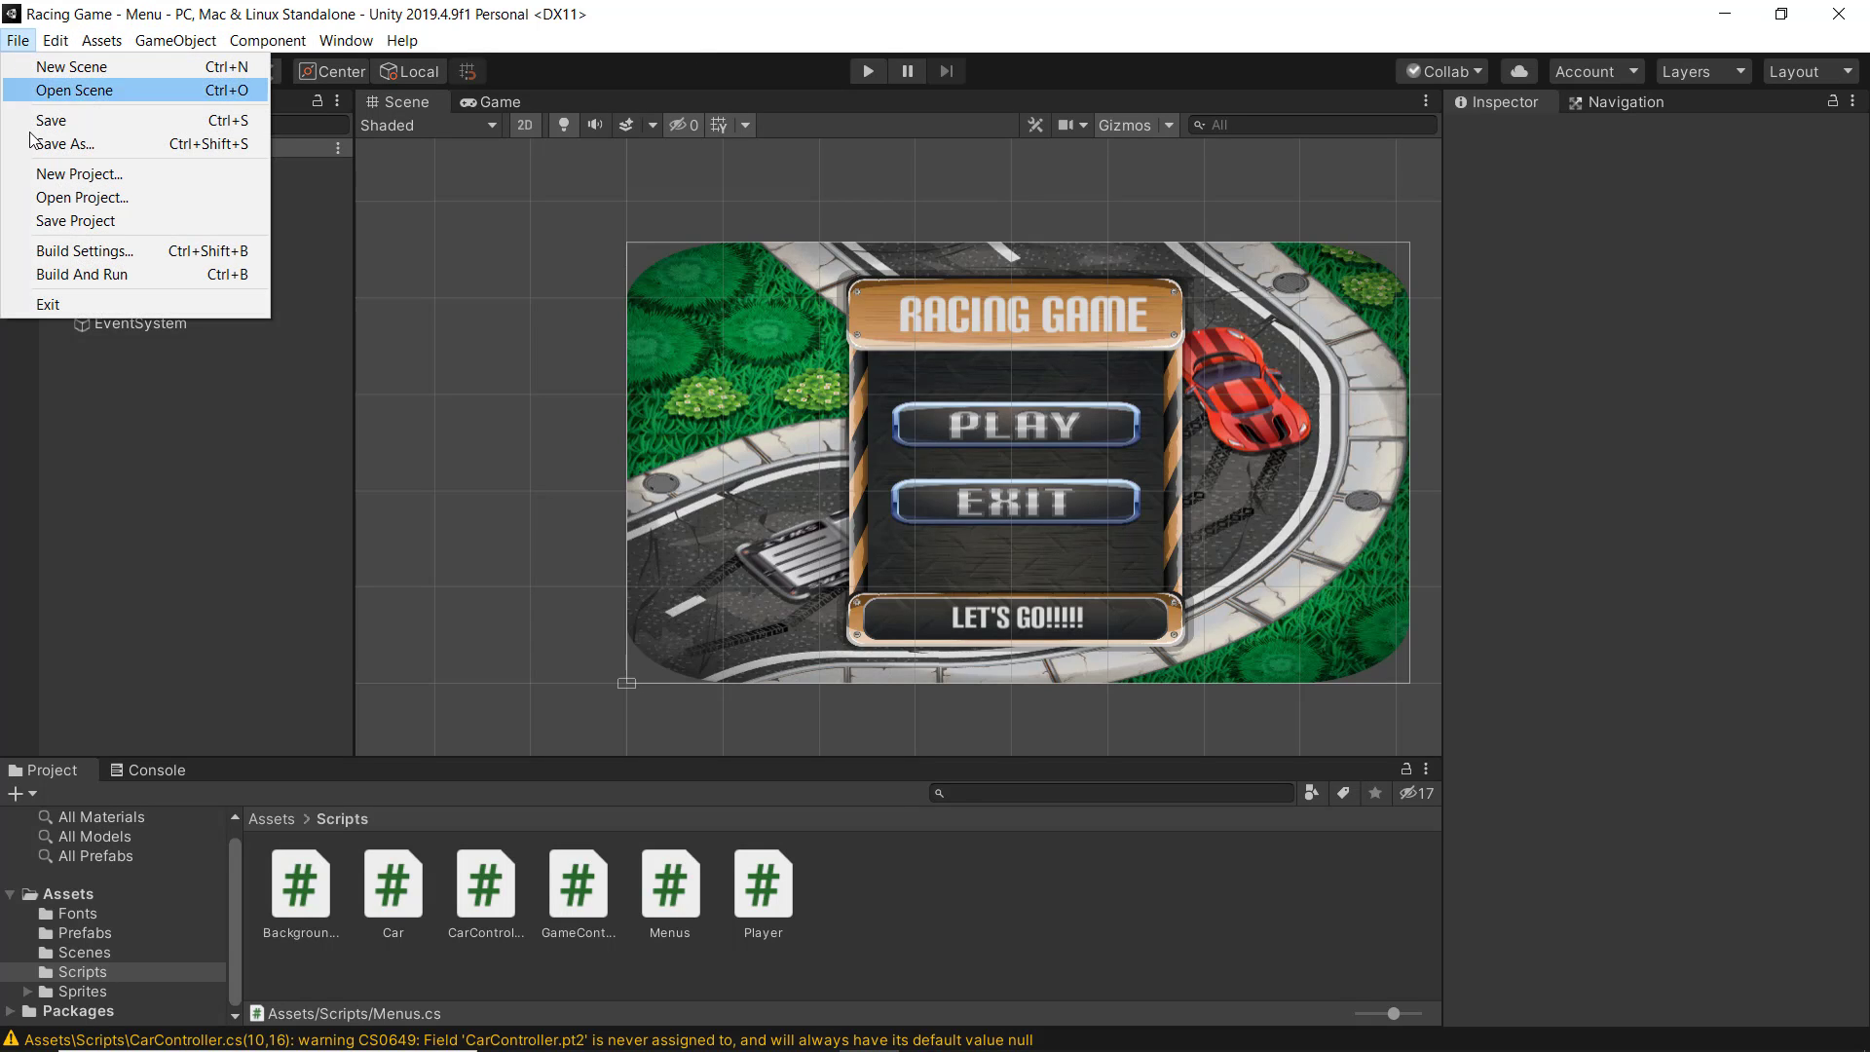
pyautogui.click(74, 253)
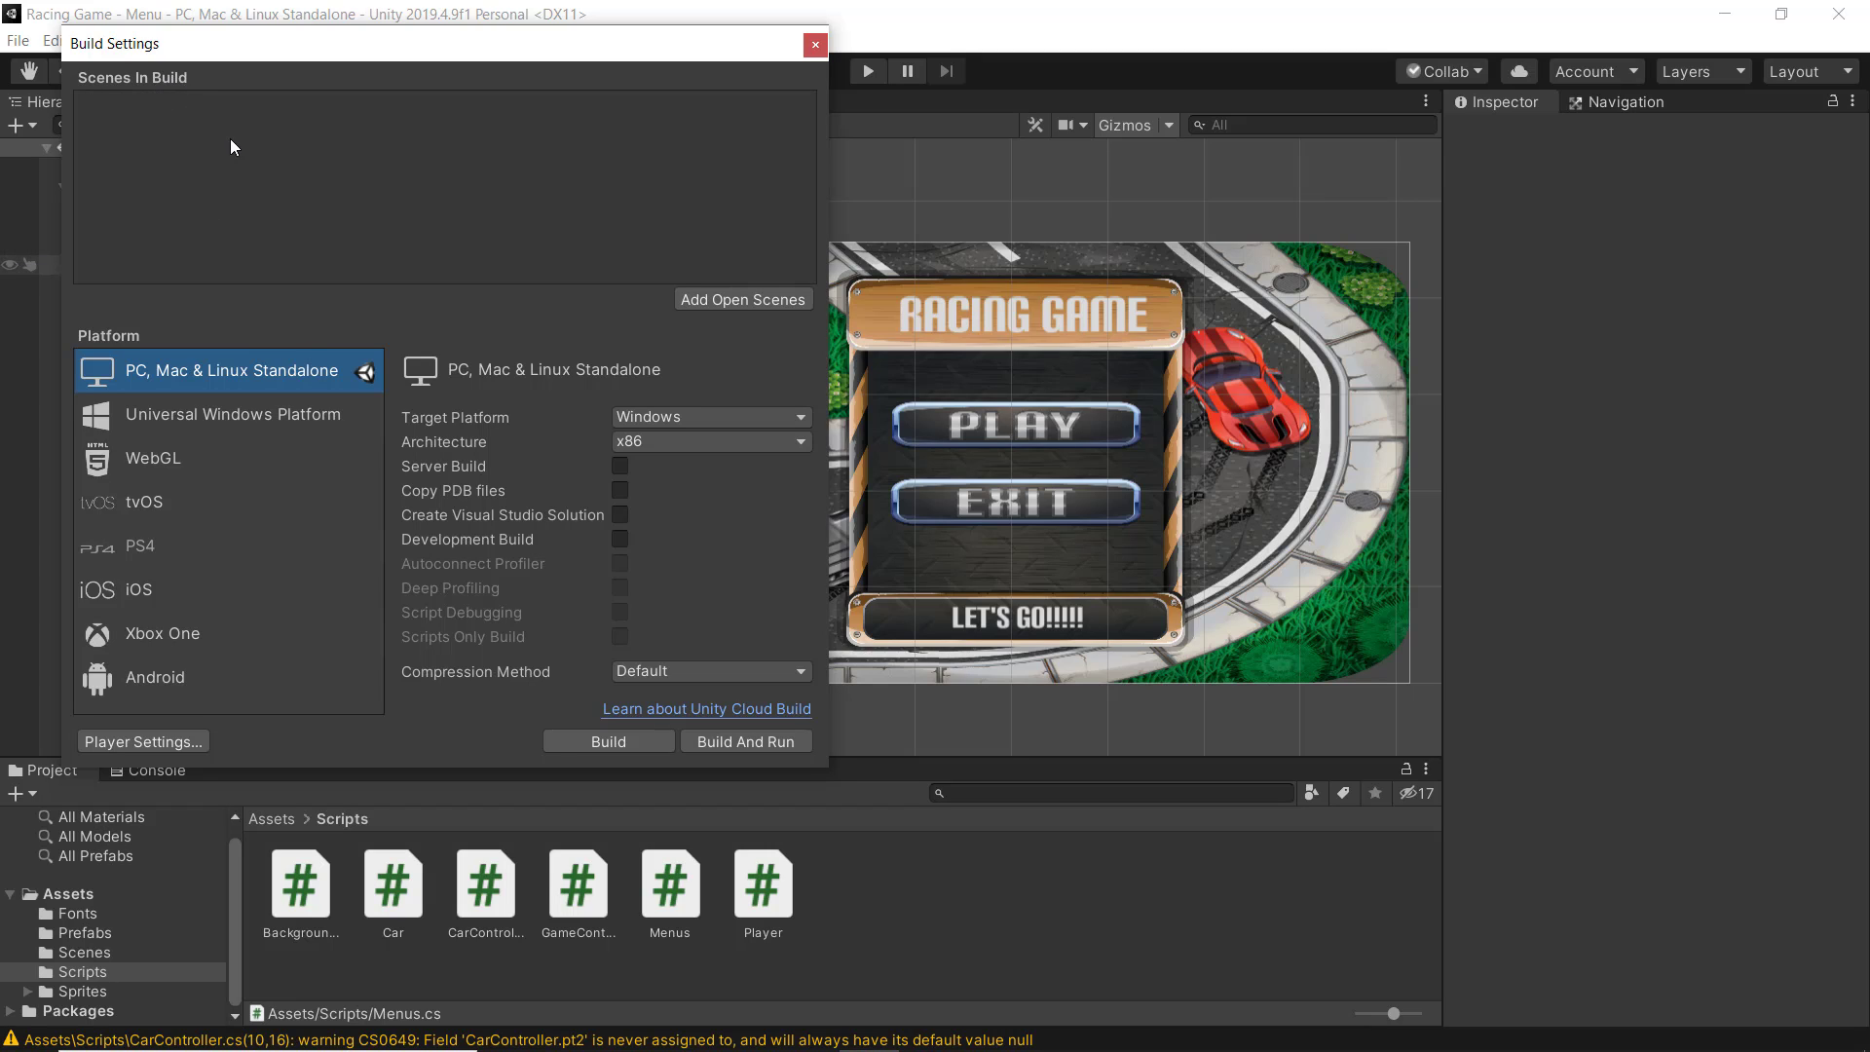
pyautogui.click(732, 301)
pyautogui.click(815, 45)
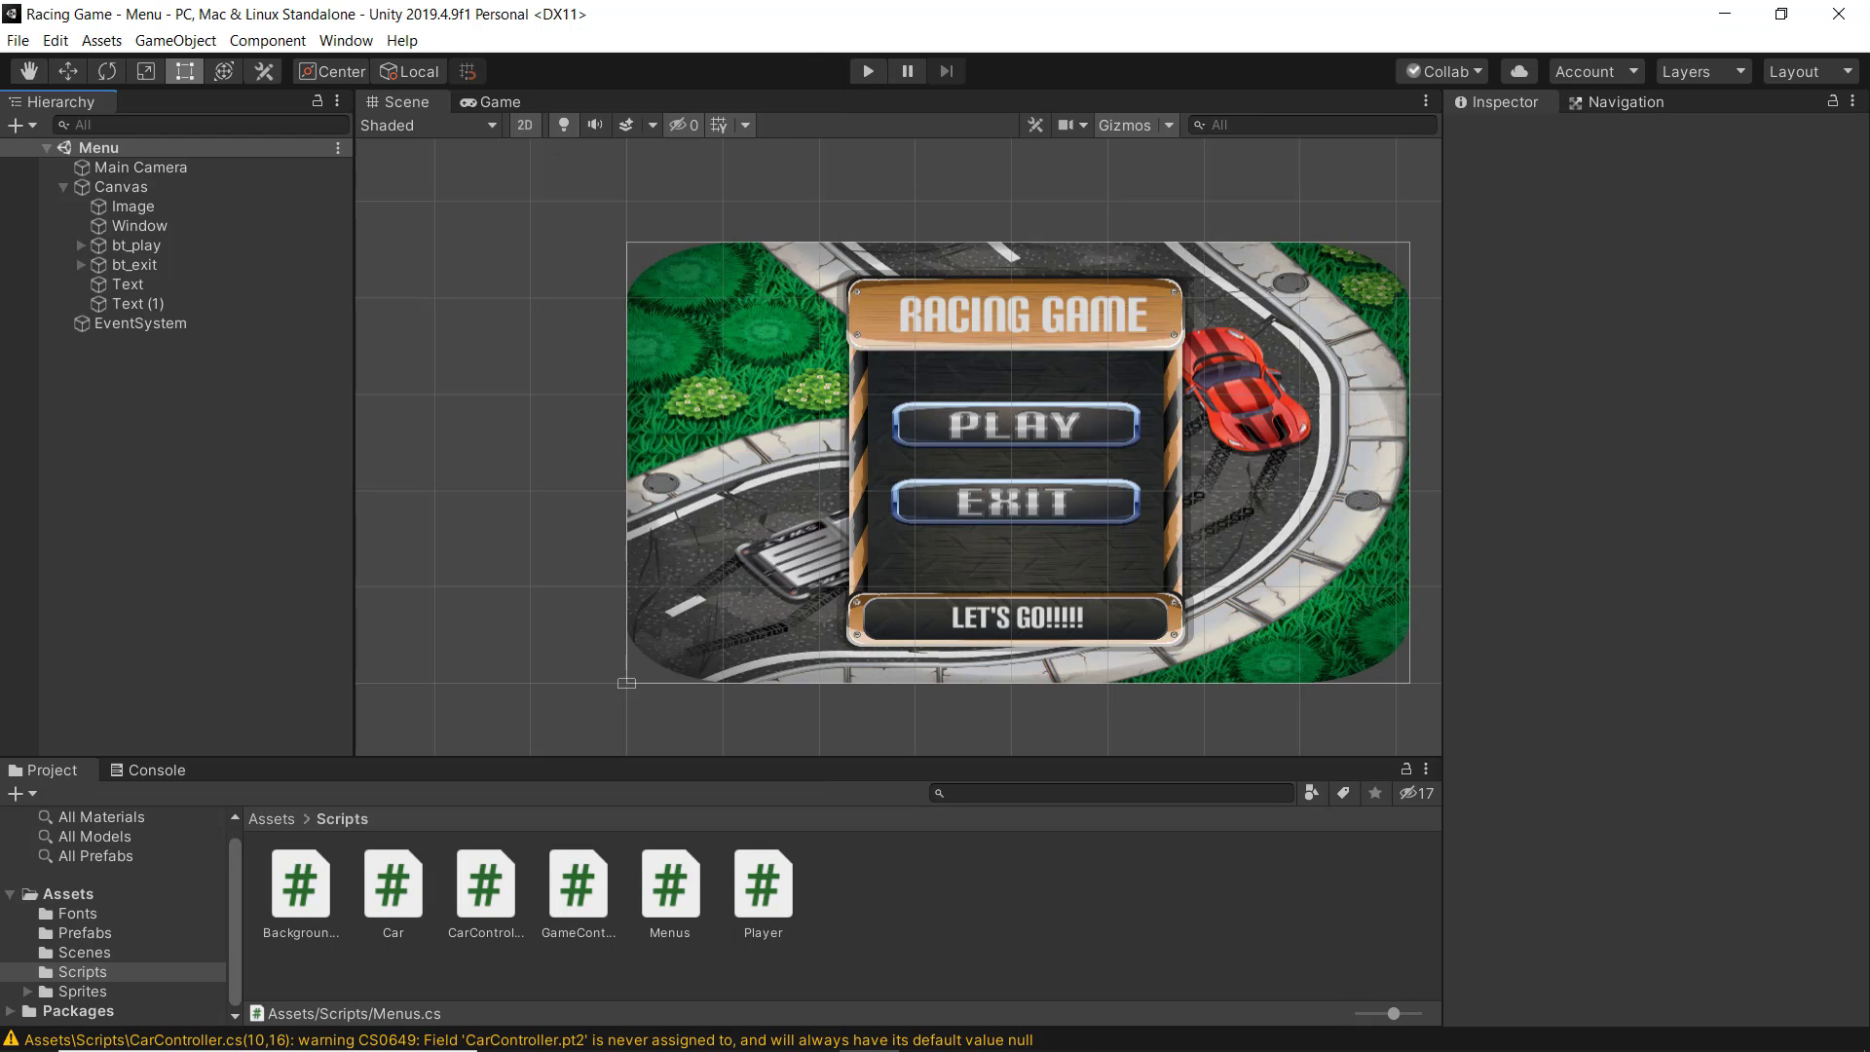
pyautogui.click(989, 1027)
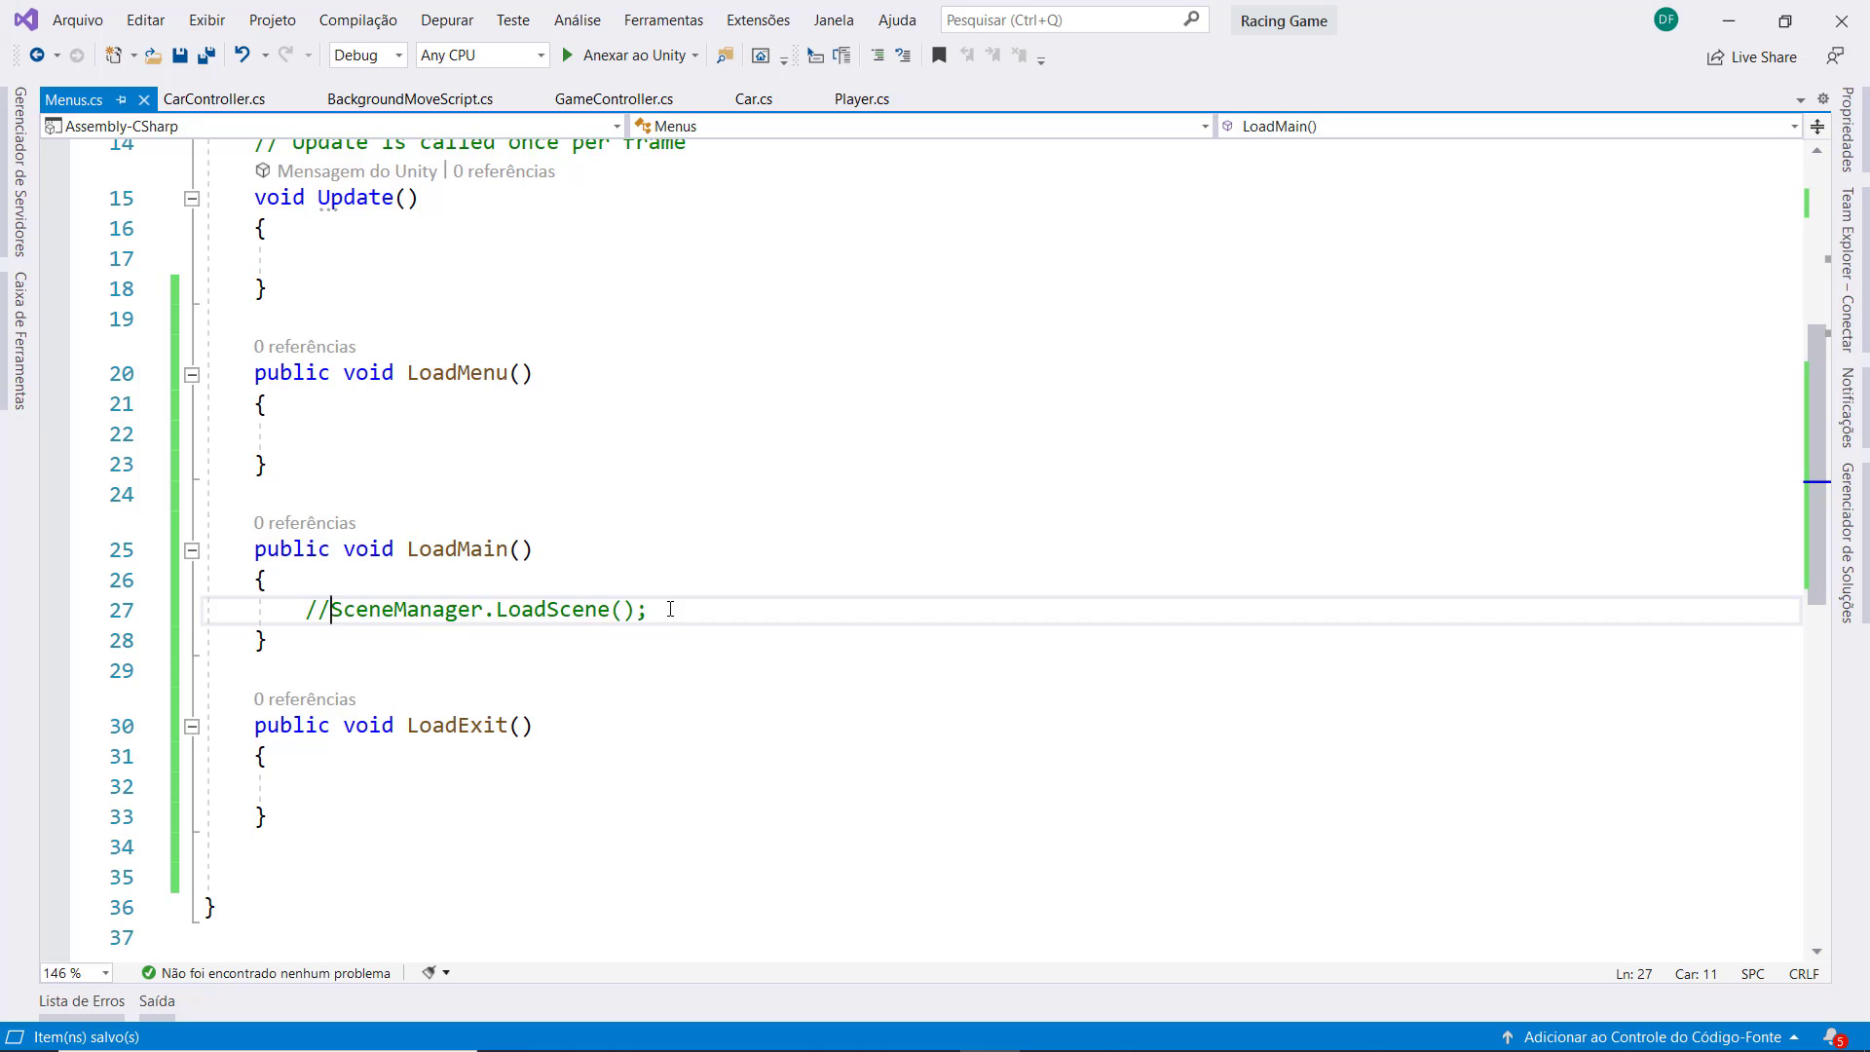
pyautogui.moveTo(670, 609); pyautogui.dragTo(330, 608)
# Give LoadMenu a SceneManager.LoadScene(0) call and save
pyautogui.click(312, 437)
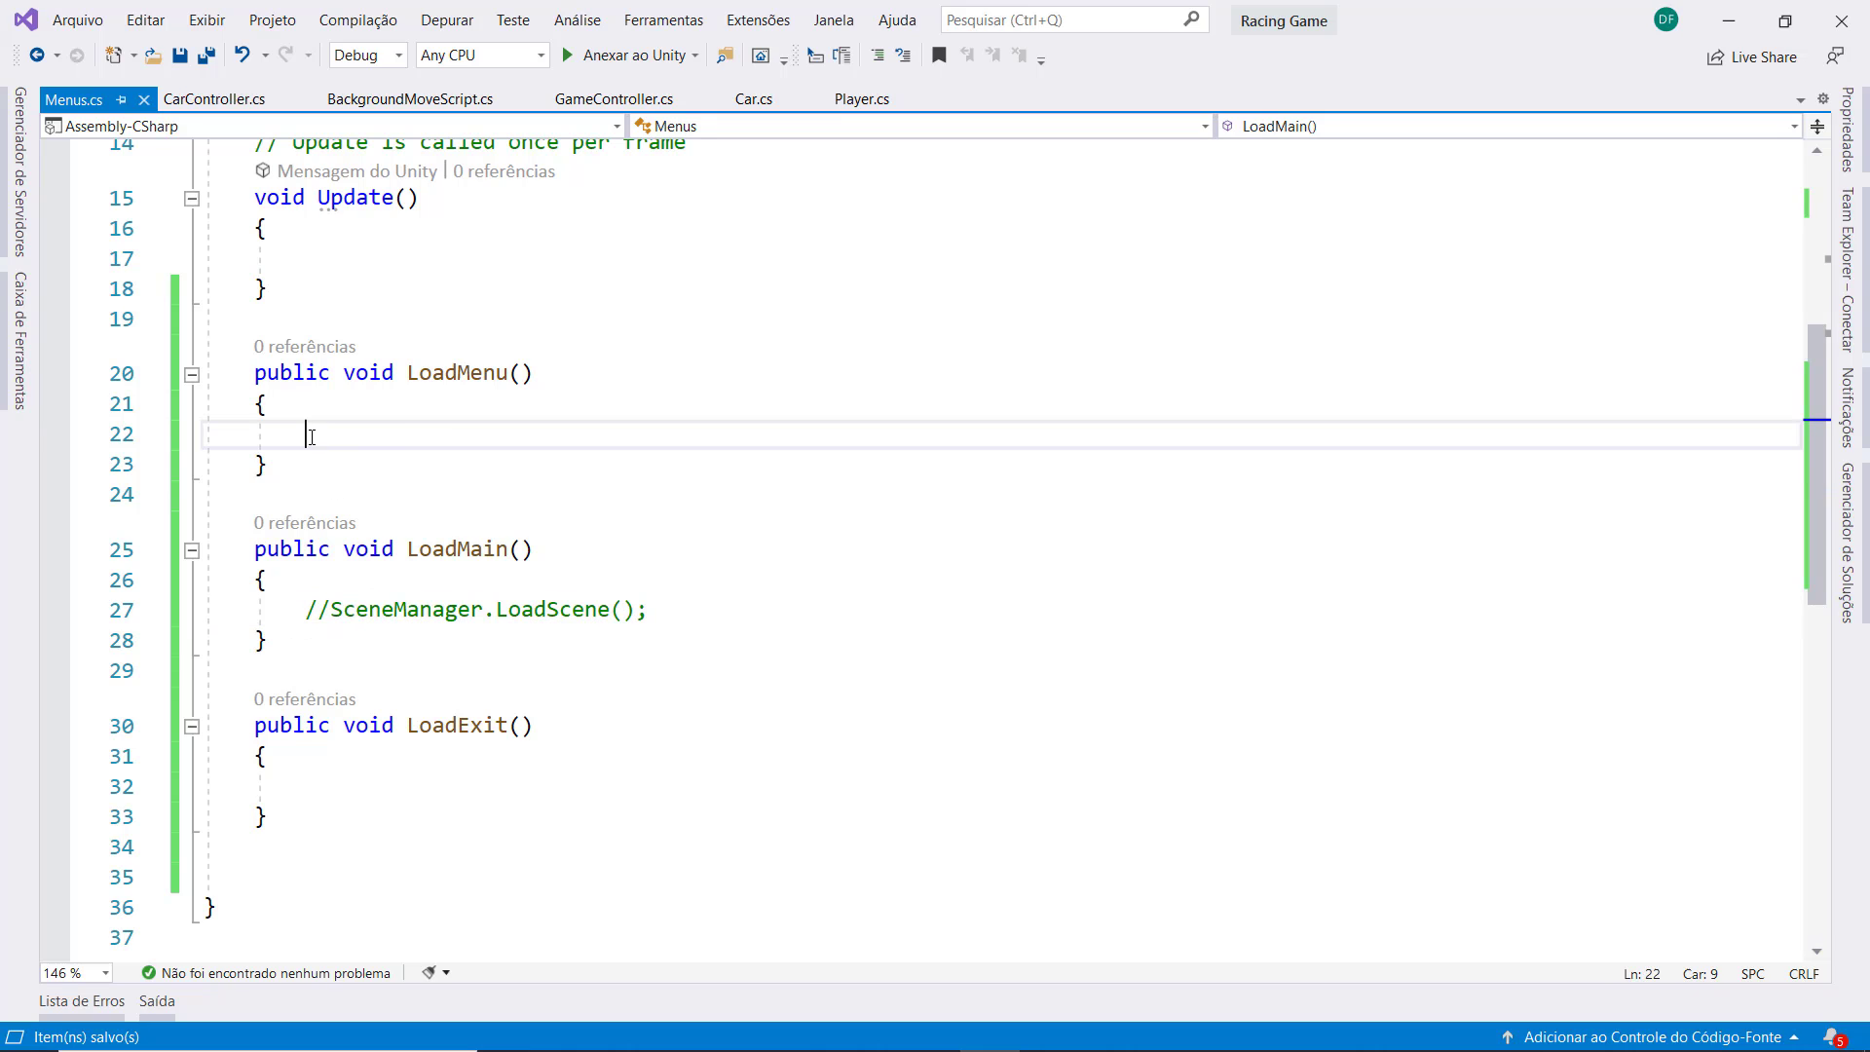
pyautogui.write('SceneManager.LoadScene();')
pyautogui.click(602, 436)
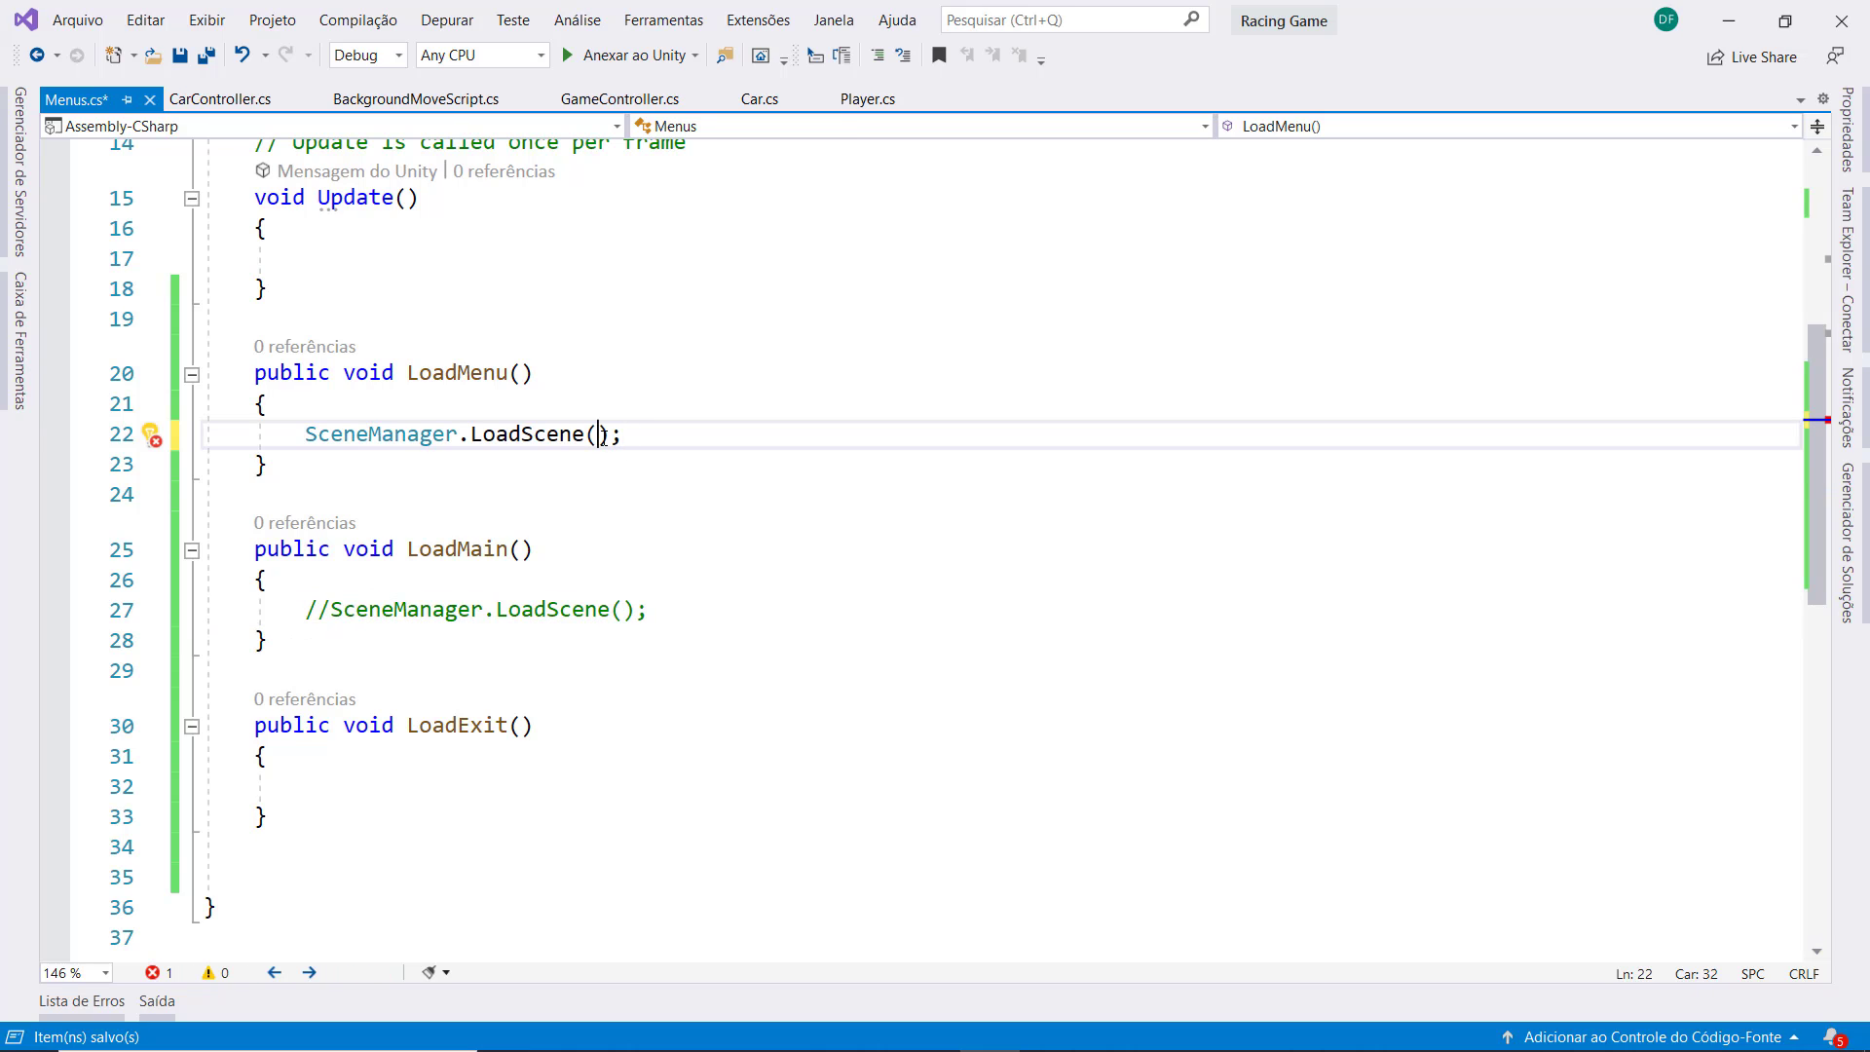
pyautogui.write('0')
pyautogui.click(606, 545)
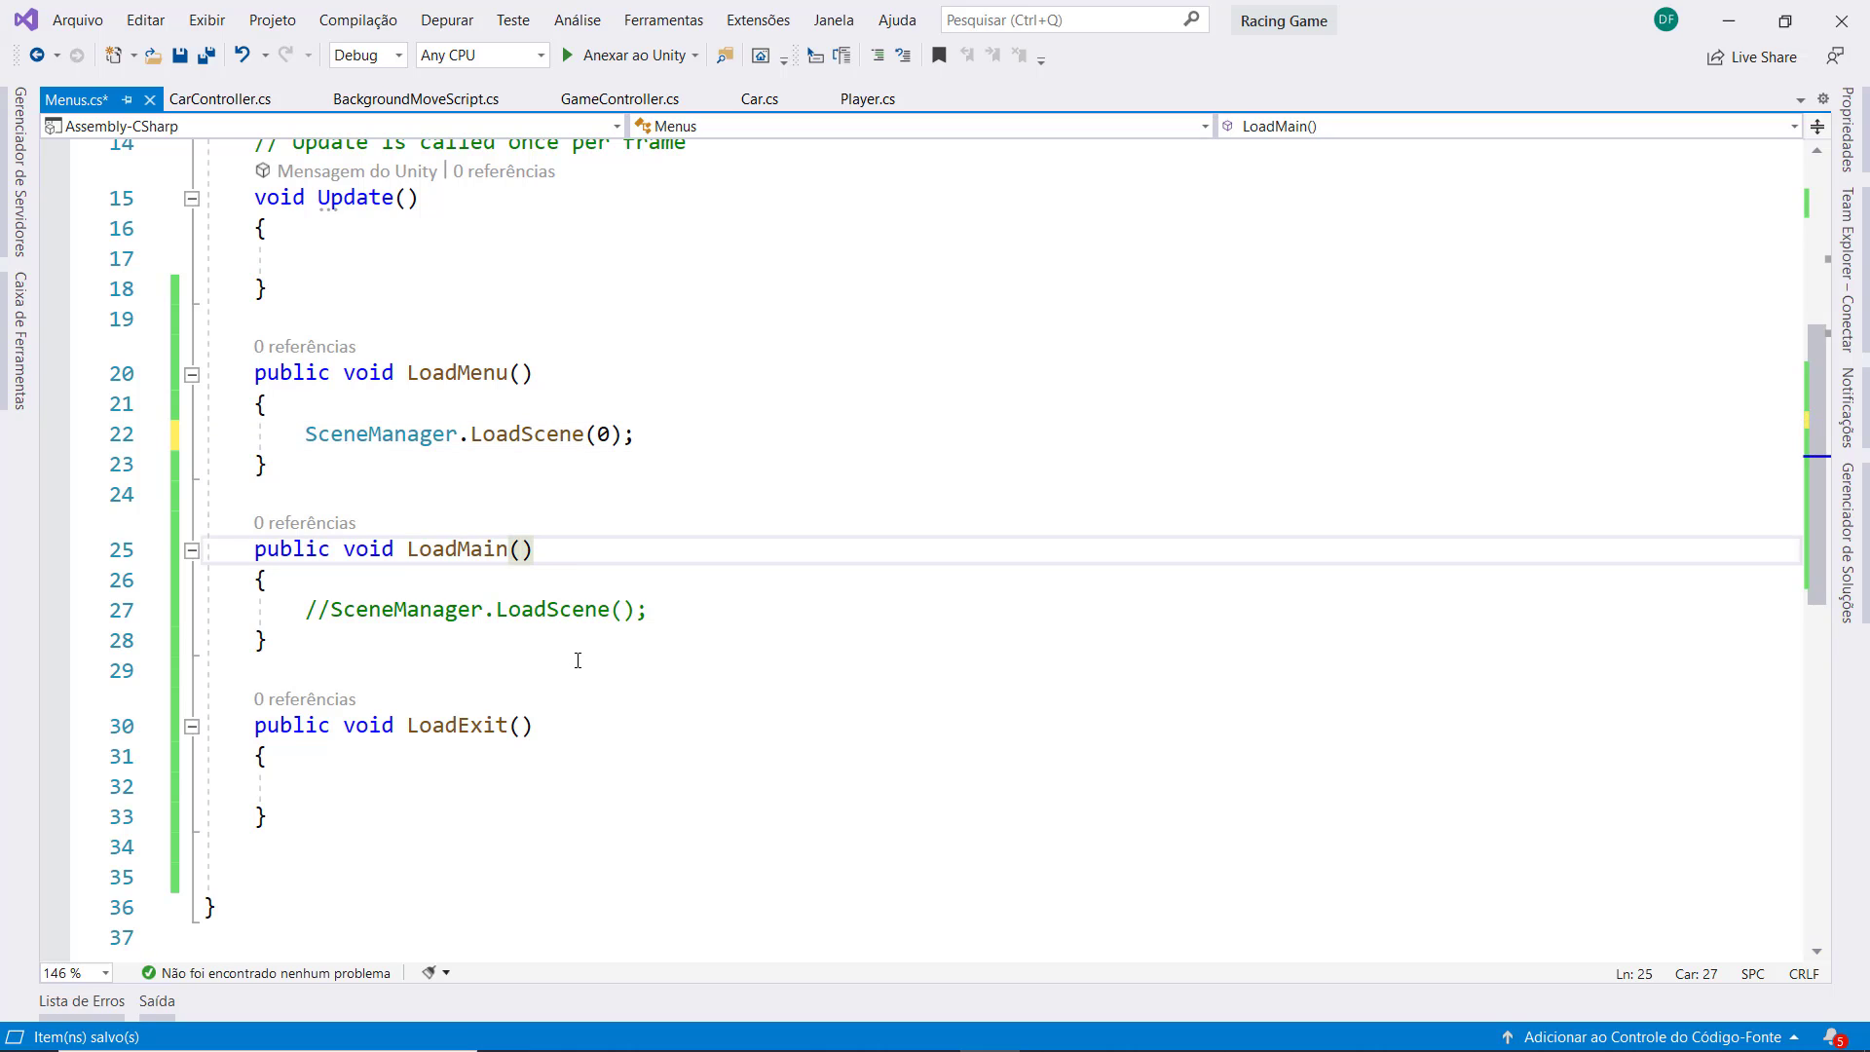
pyautogui.hotkey('ctrl', 's')
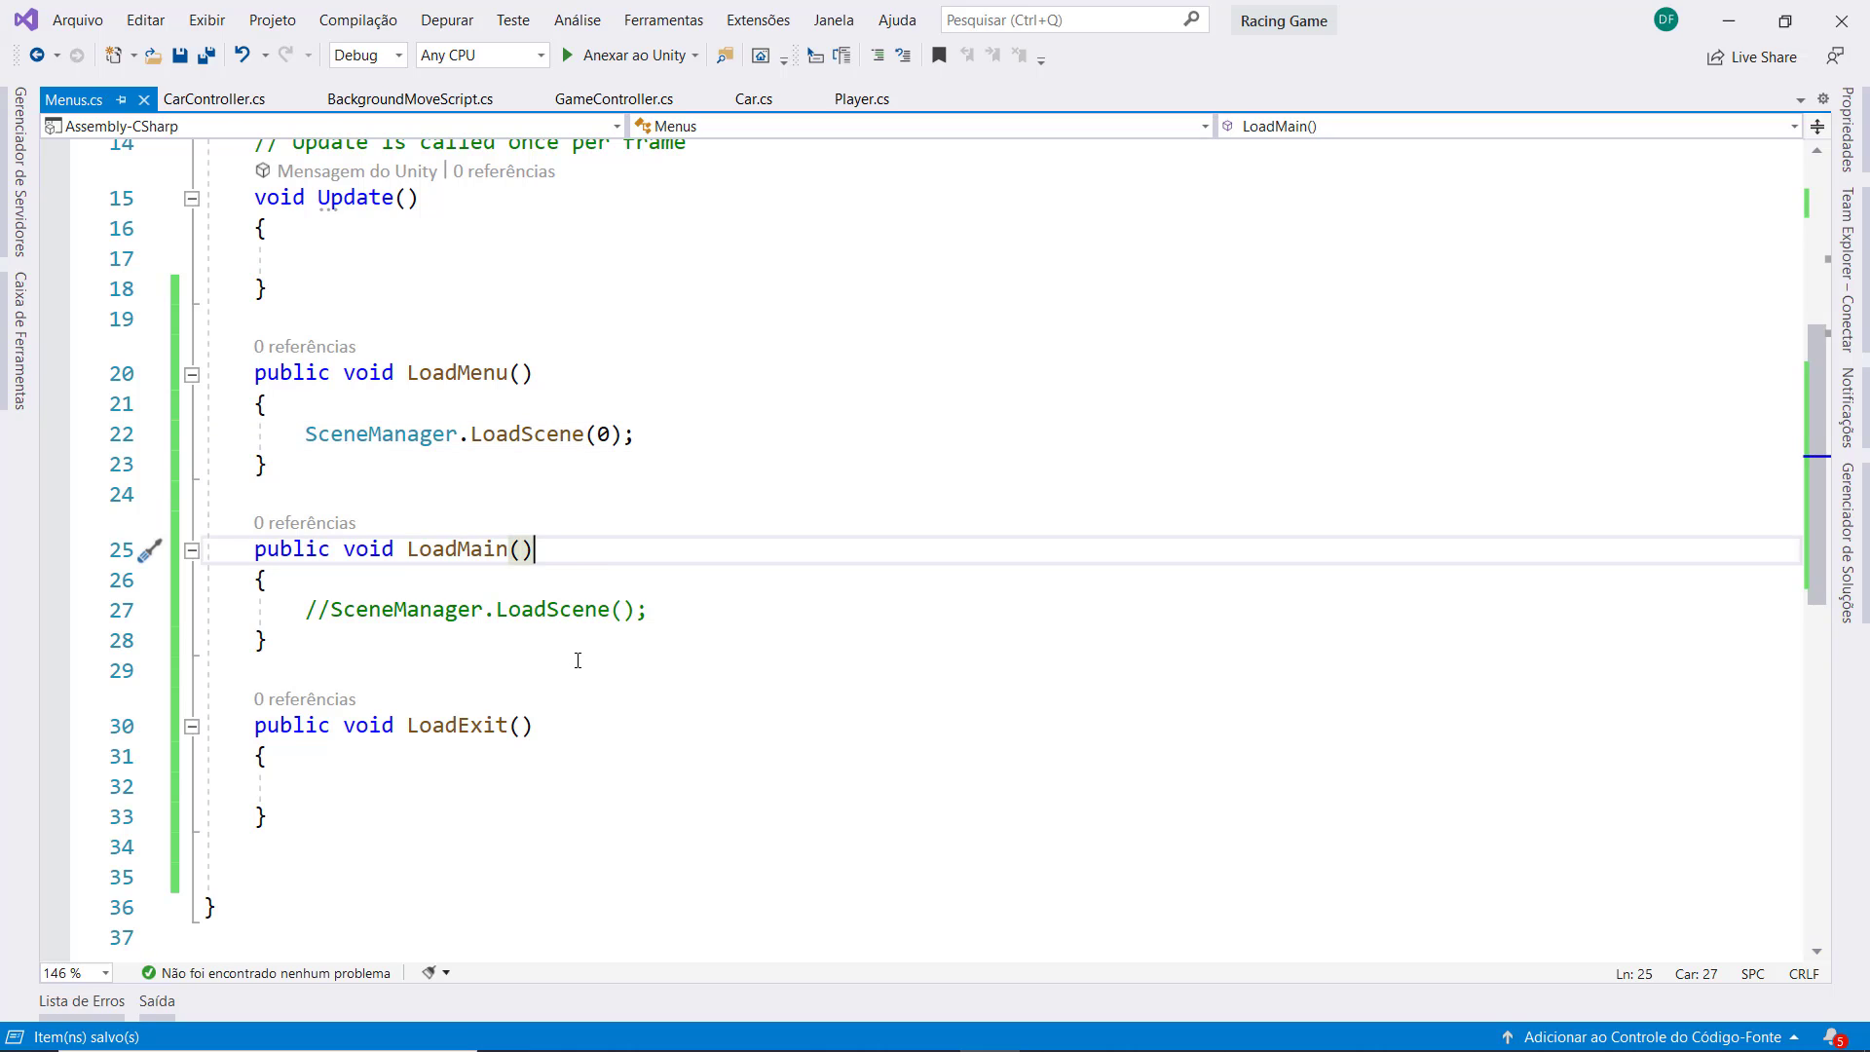
# Uncomment LoadMain's call as SceneManager.LoadScene(1), save, and select the LoadMain method
pyautogui.click(331, 609)
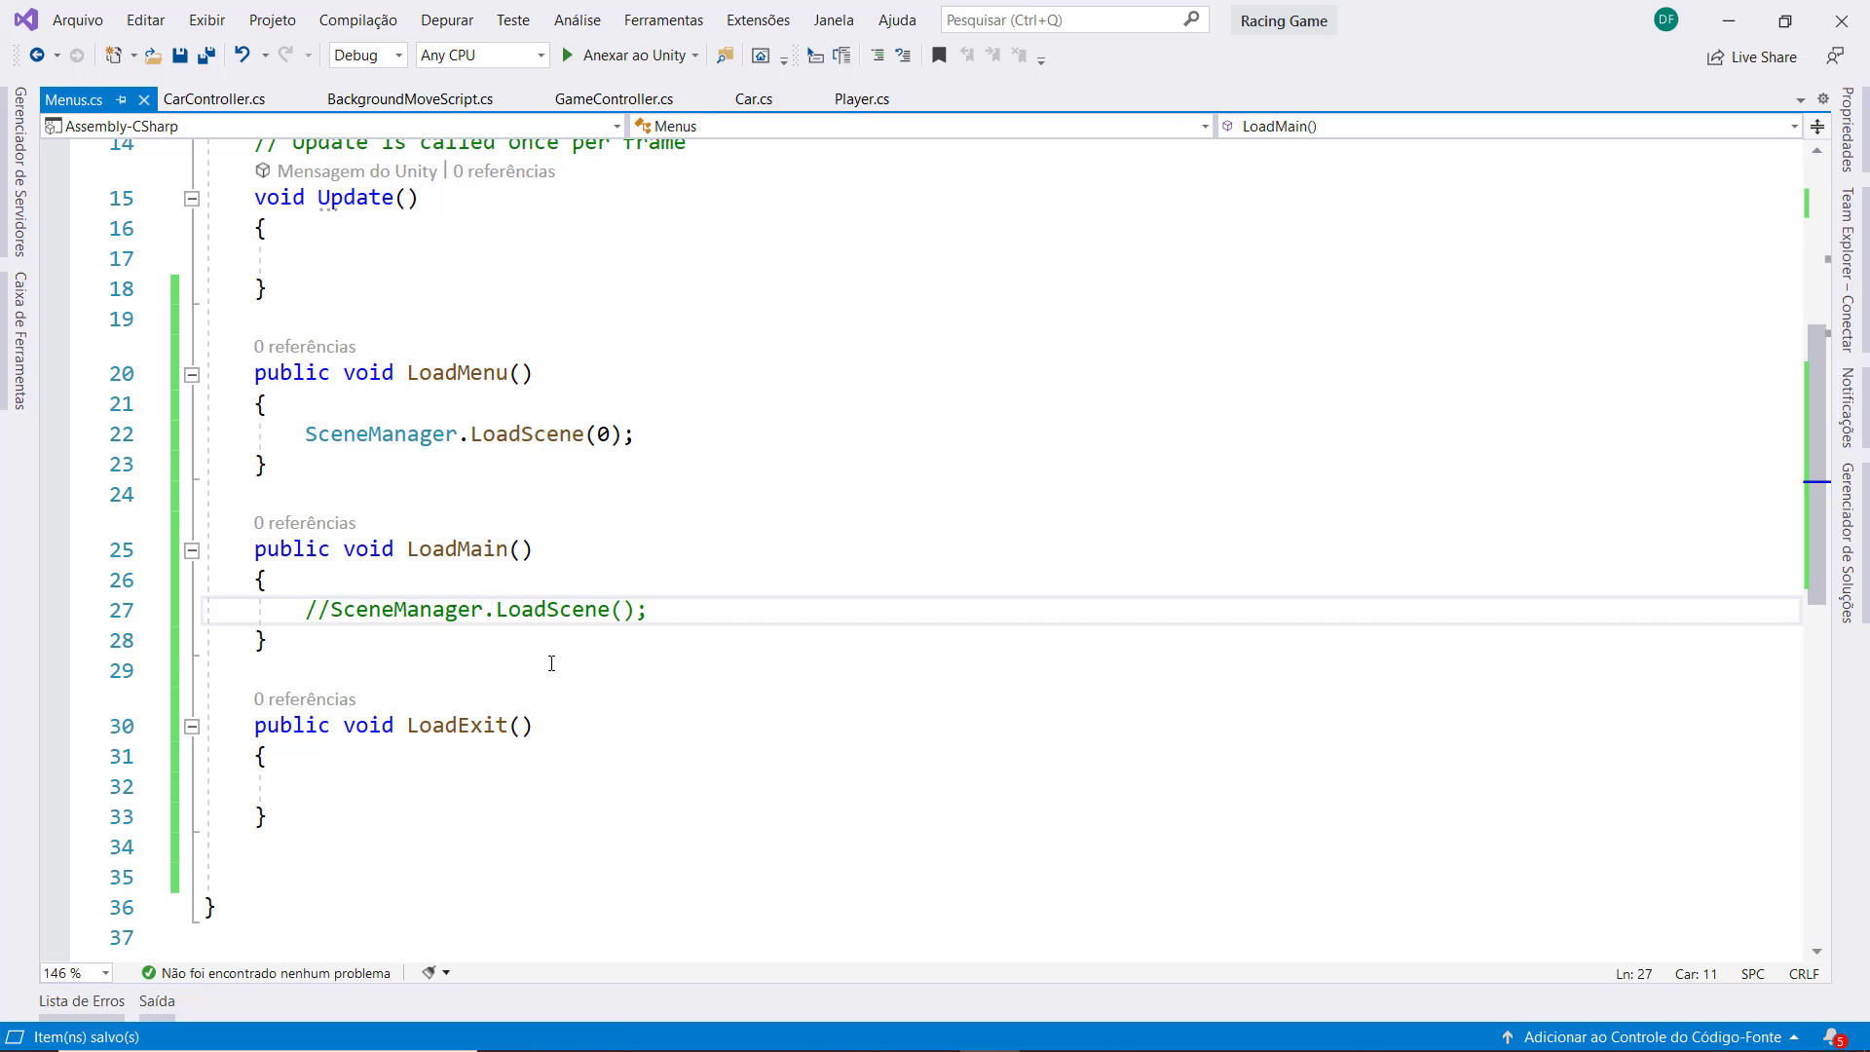
pyautogui.press('BackSpace')
pyautogui.press('BackSpace')
pyautogui.press('End')
pyautogui.press('Left')
pyautogui.press('Left')
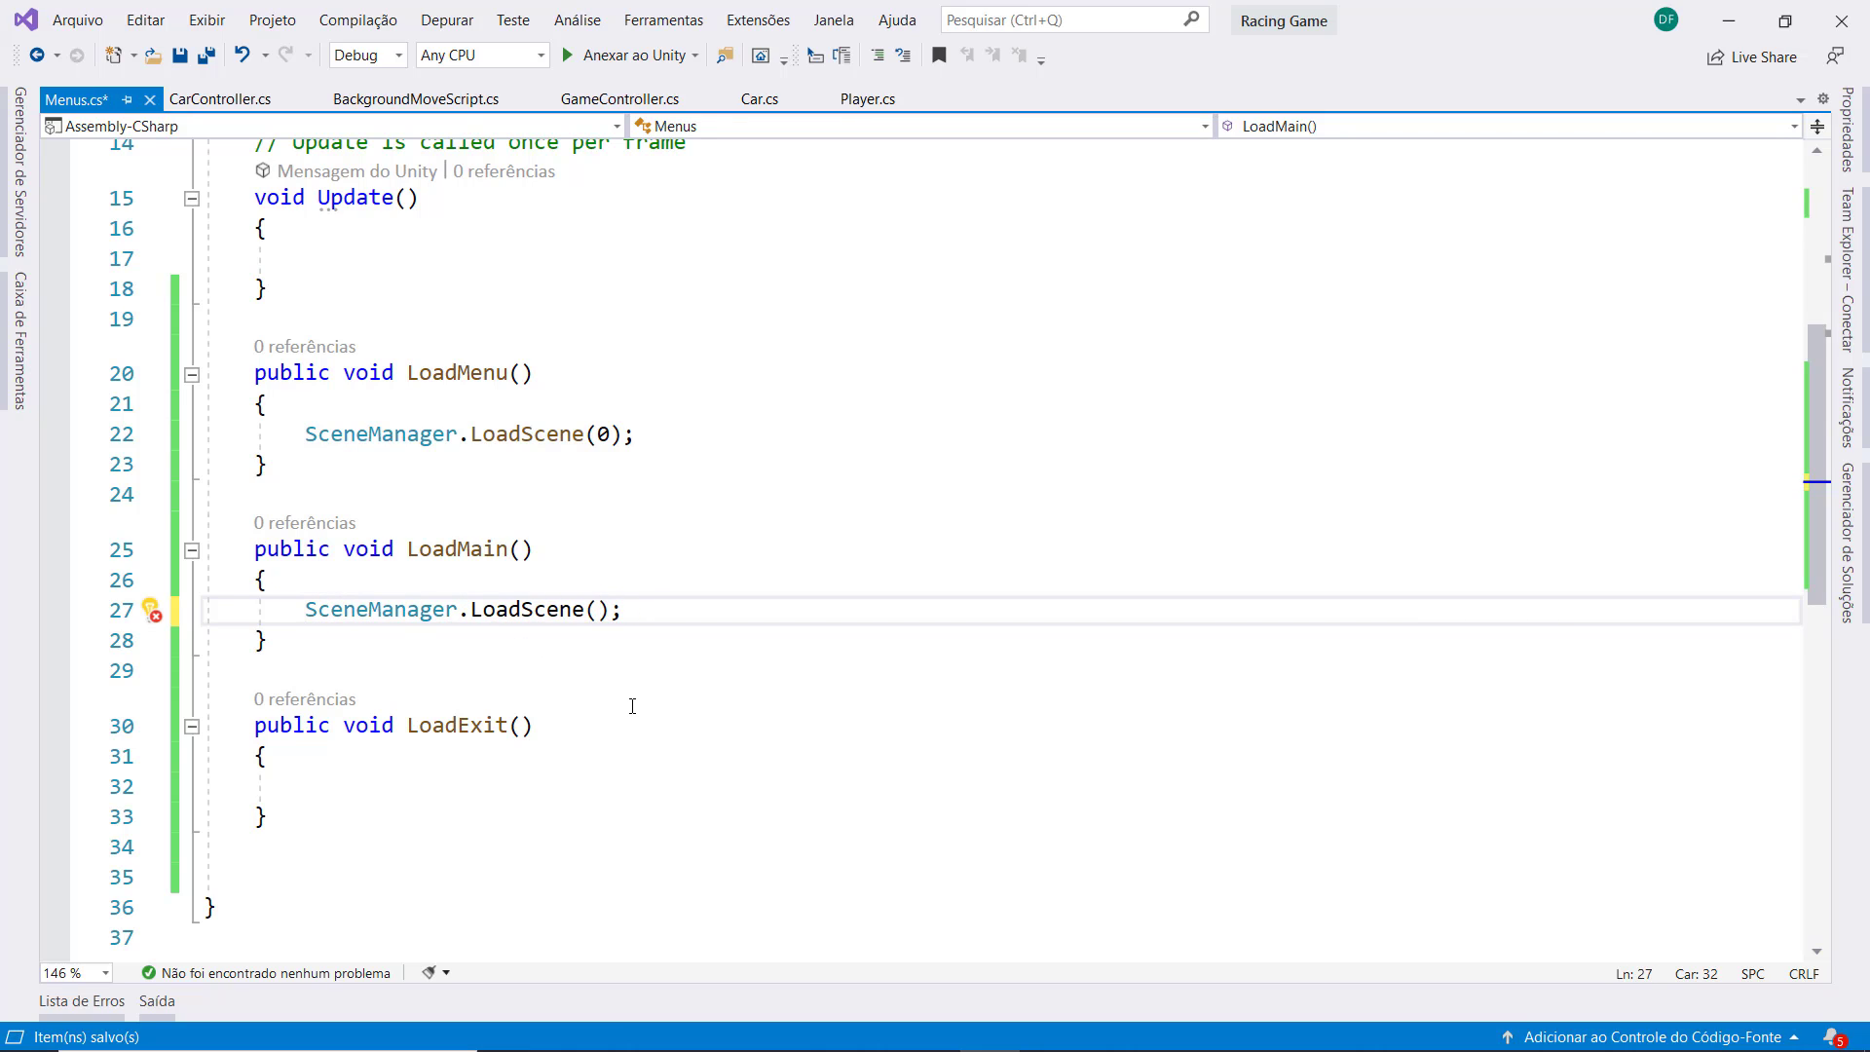
pyautogui.write('1')
pyautogui.hotkey('ctrl', 's')
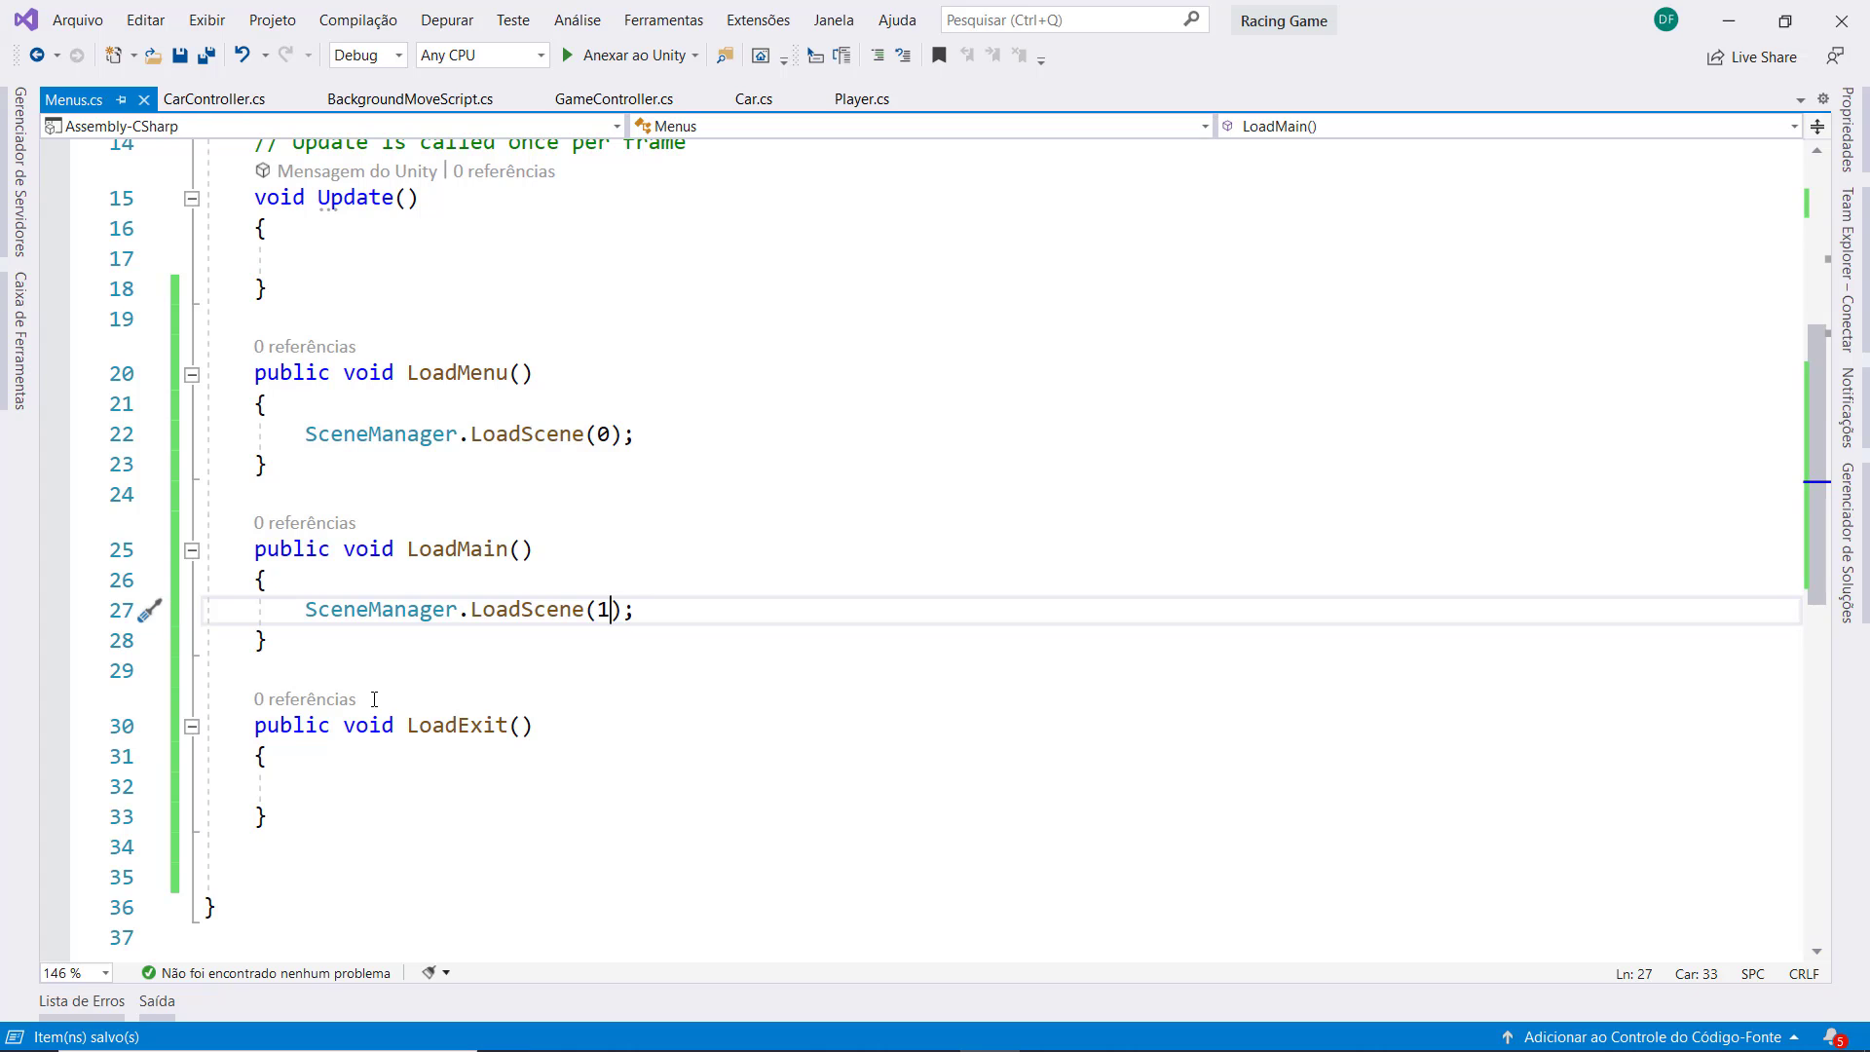
pyautogui.click(328, 666)
pyautogui.moveTo(292, 610); pyautogui.dragTo(256, 549)
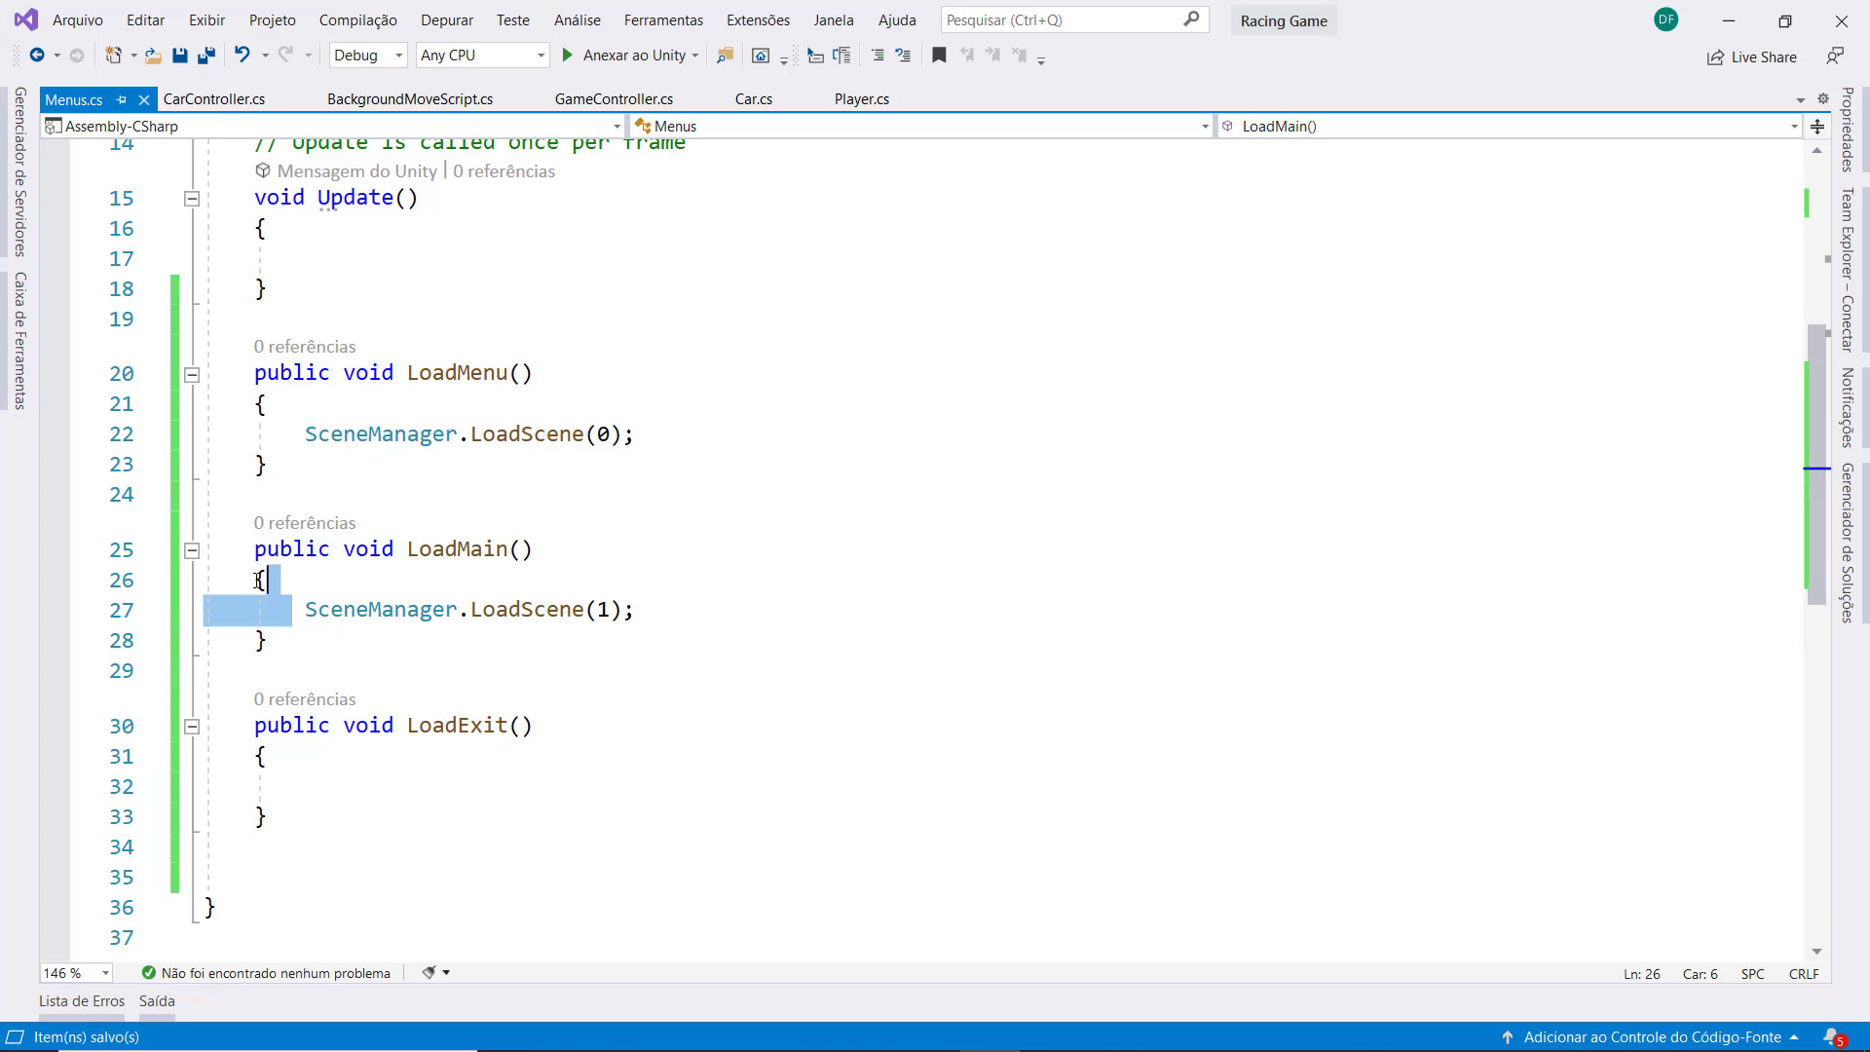
pyautogui.moveTo(271, 641); pyautogui.dragTo(256, 551)
pyautogui.hotkey('ctrl', 'c')
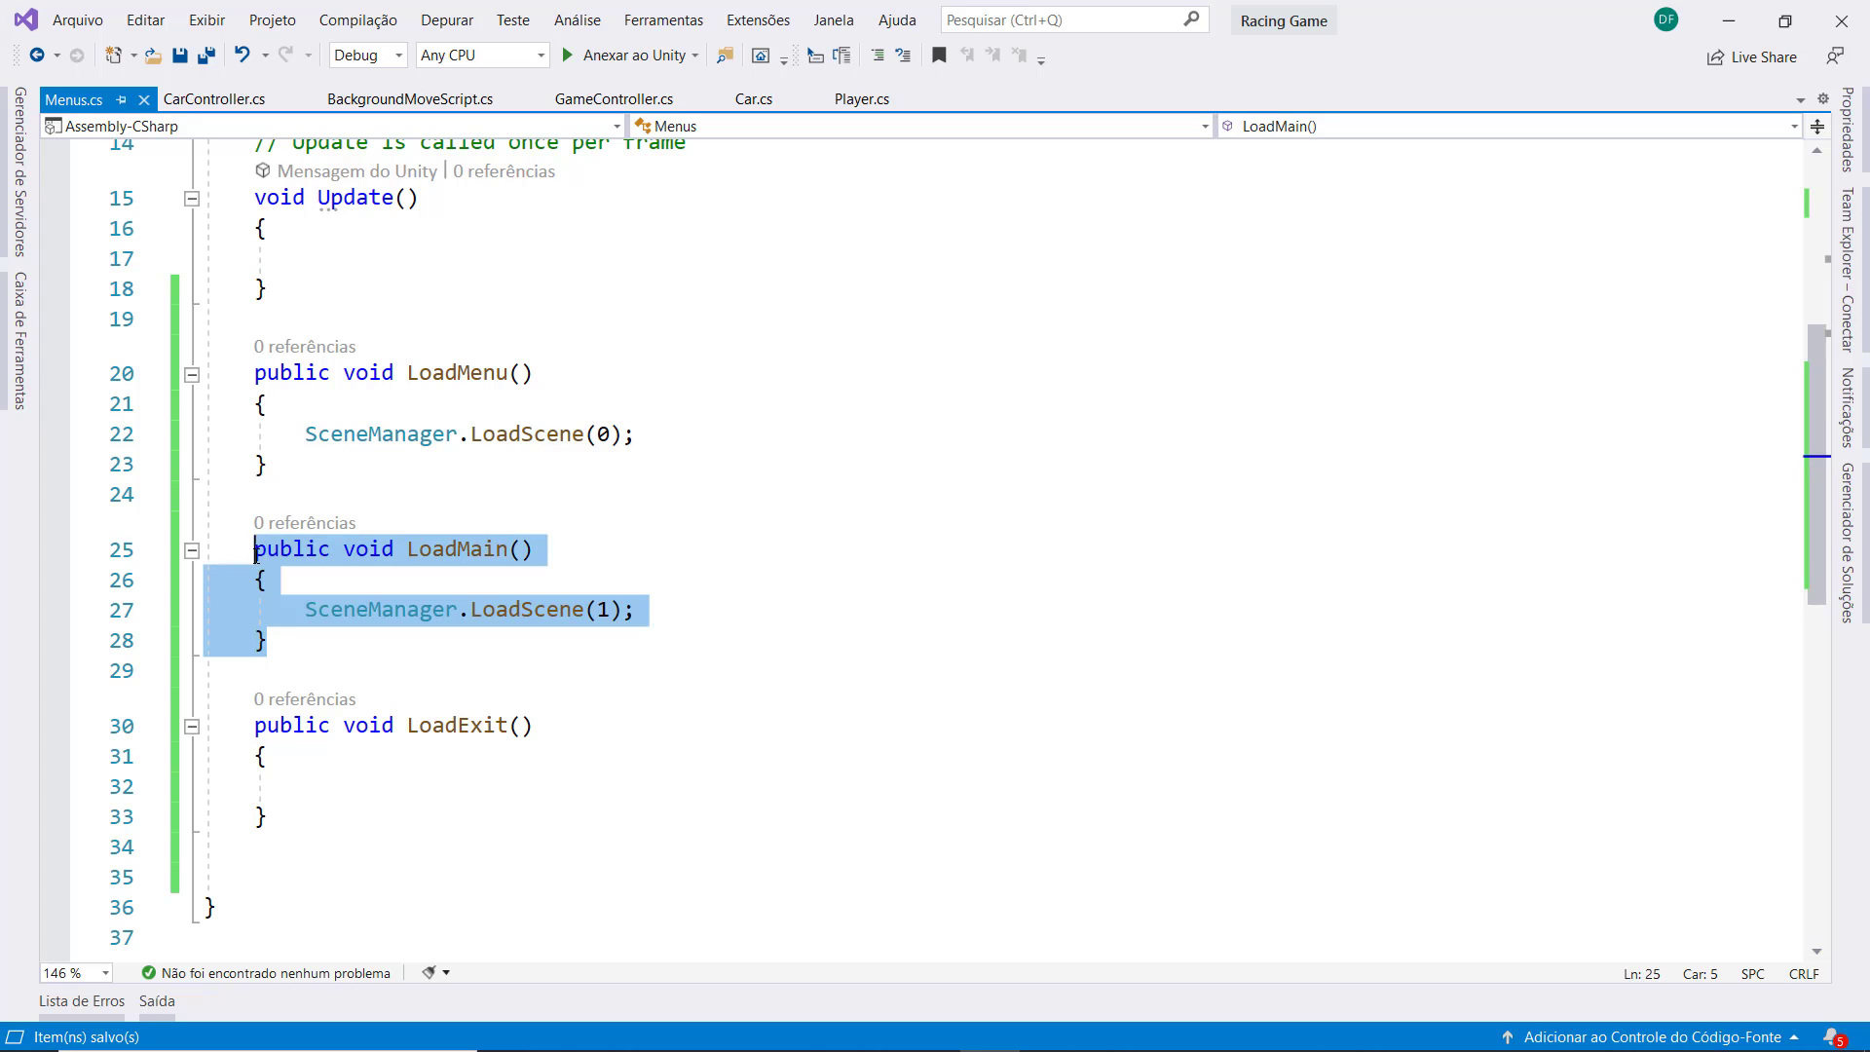
pyautogui.click(298, 643)
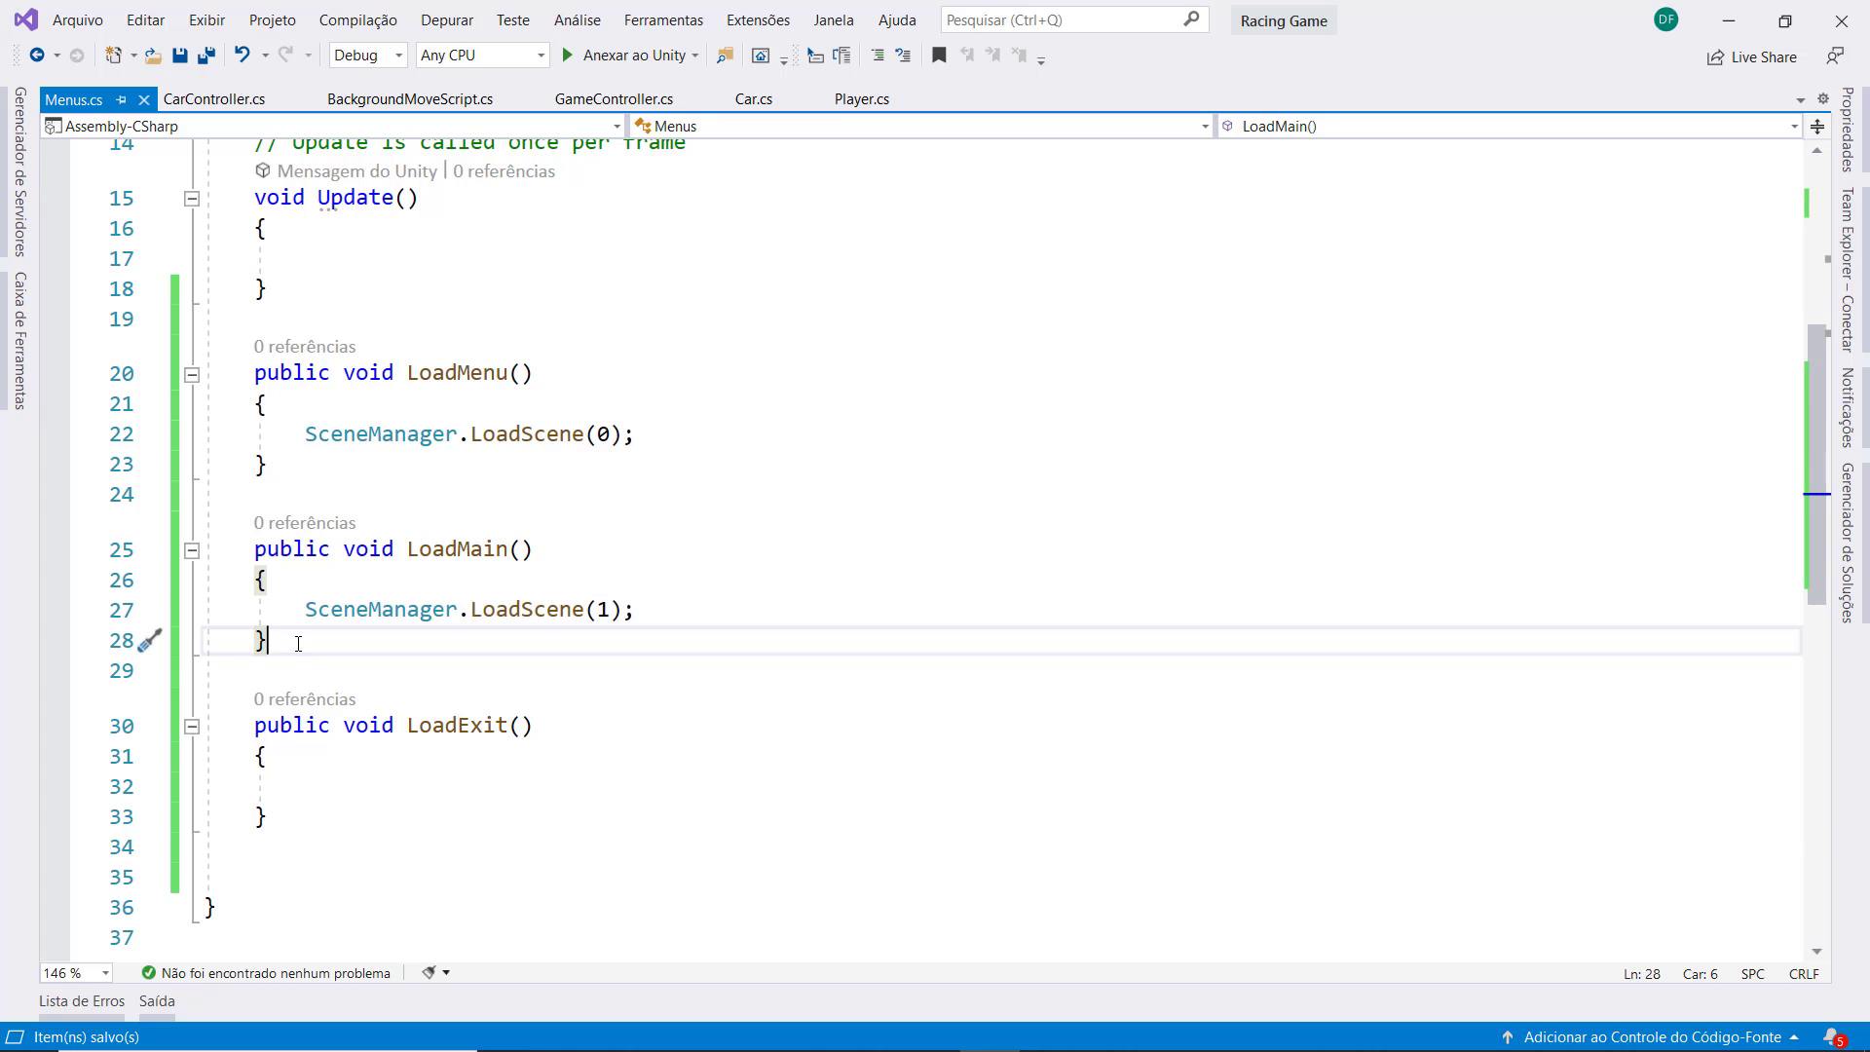
# Paste a copy of the LoadMain method below it and rename the copy LoadGameOver
pyautogui.press('Return')
pyautogui.press('Down')
pyautogui.hotkey('ctrl', 'v')
pyautogui.press('Up')
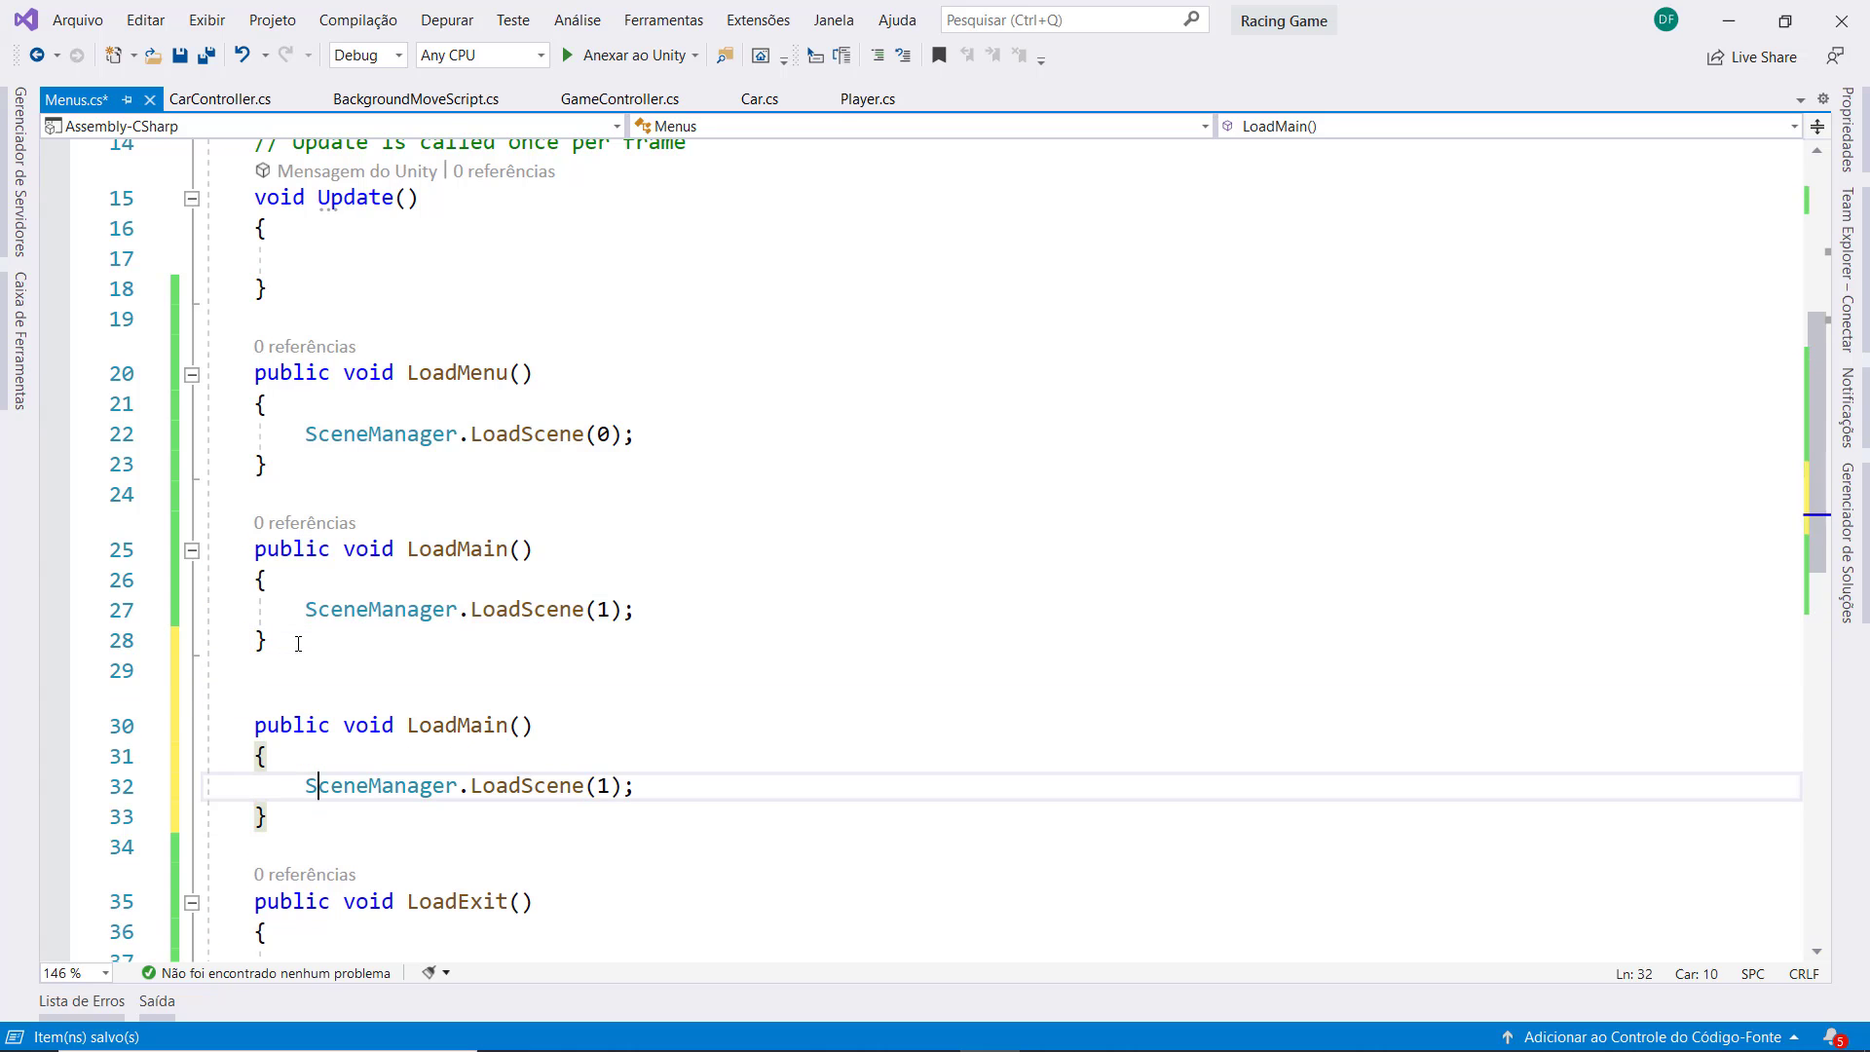
pyautogui.press('Up')
pyautogui.press('Up')
pyautogui.press('Right')
pyautogui.press('Right')
pyautogui.press('Right')
pyautogui.press('Right')
pyautogui.press('Right')
pyautogui.press('Right')
pyautogui.press('Right')
pyautogui.press('Right')
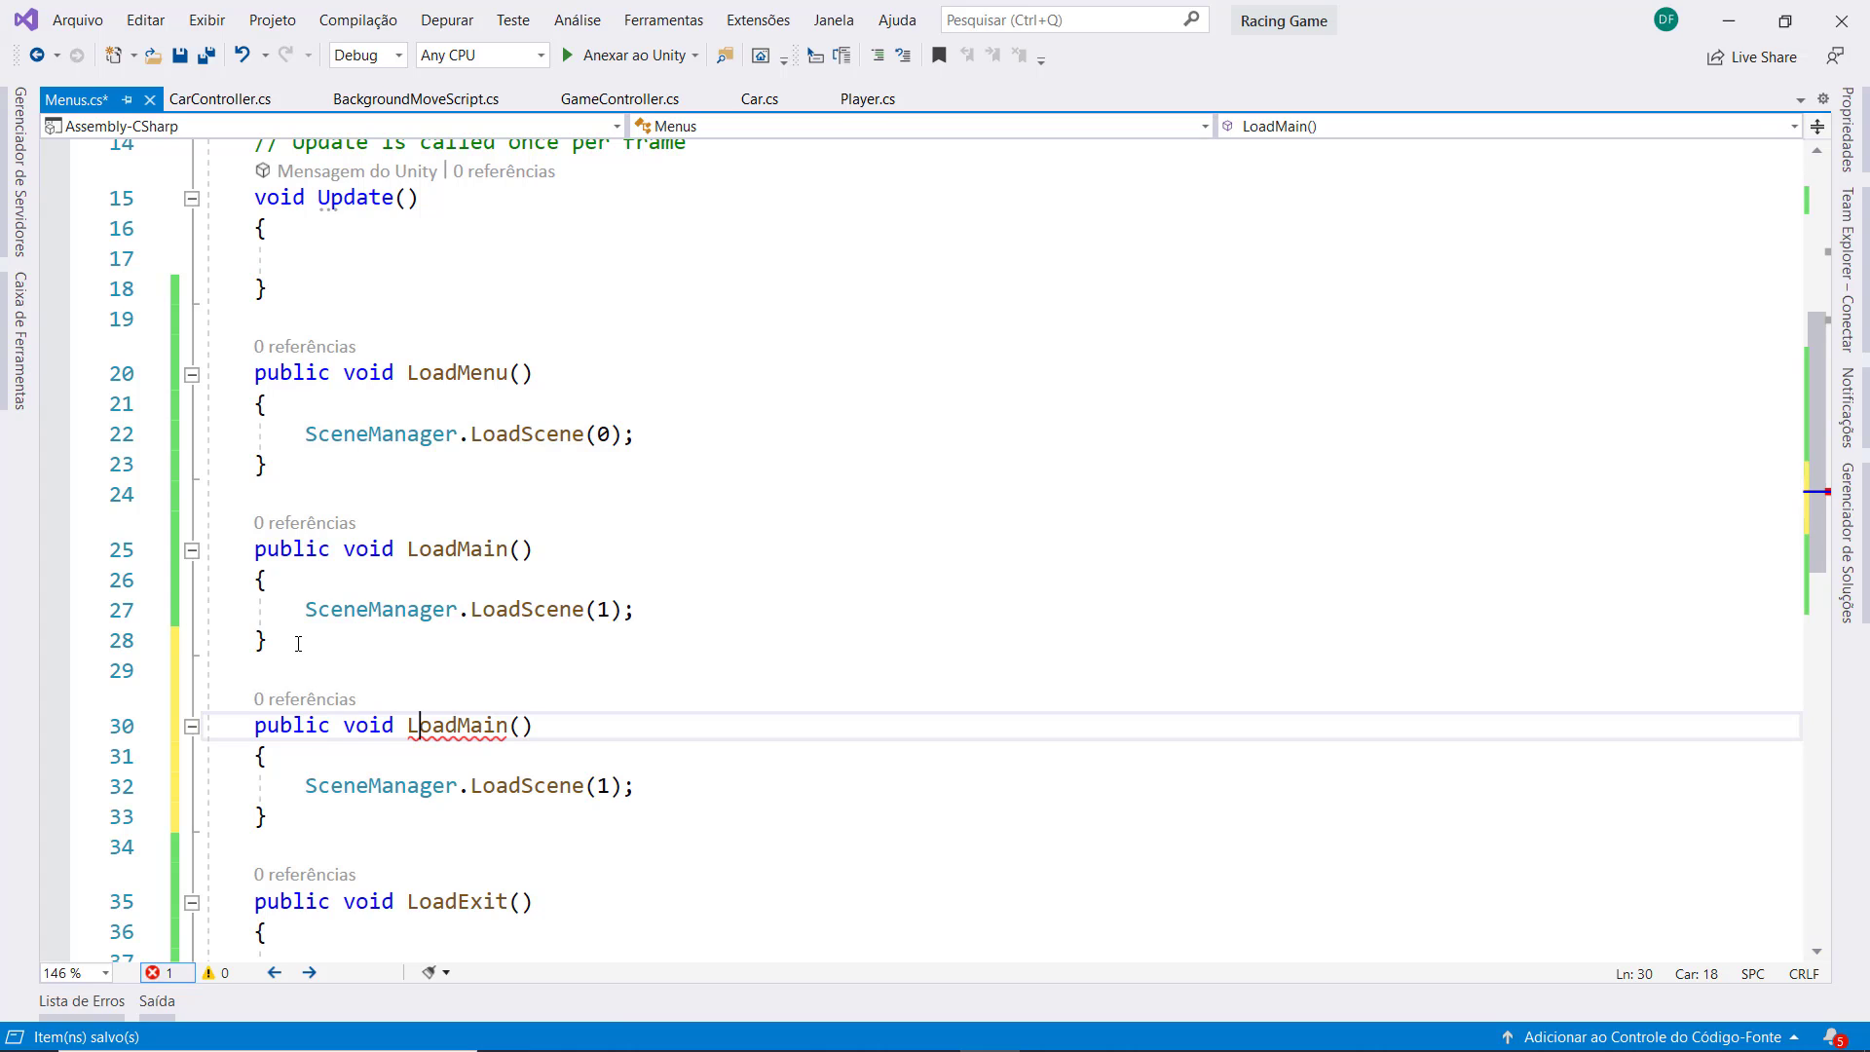
pyautogui.press('Right')
pyautogui.press('Right')
pyautogui.press('Right')
pyautogui.write('GameO')
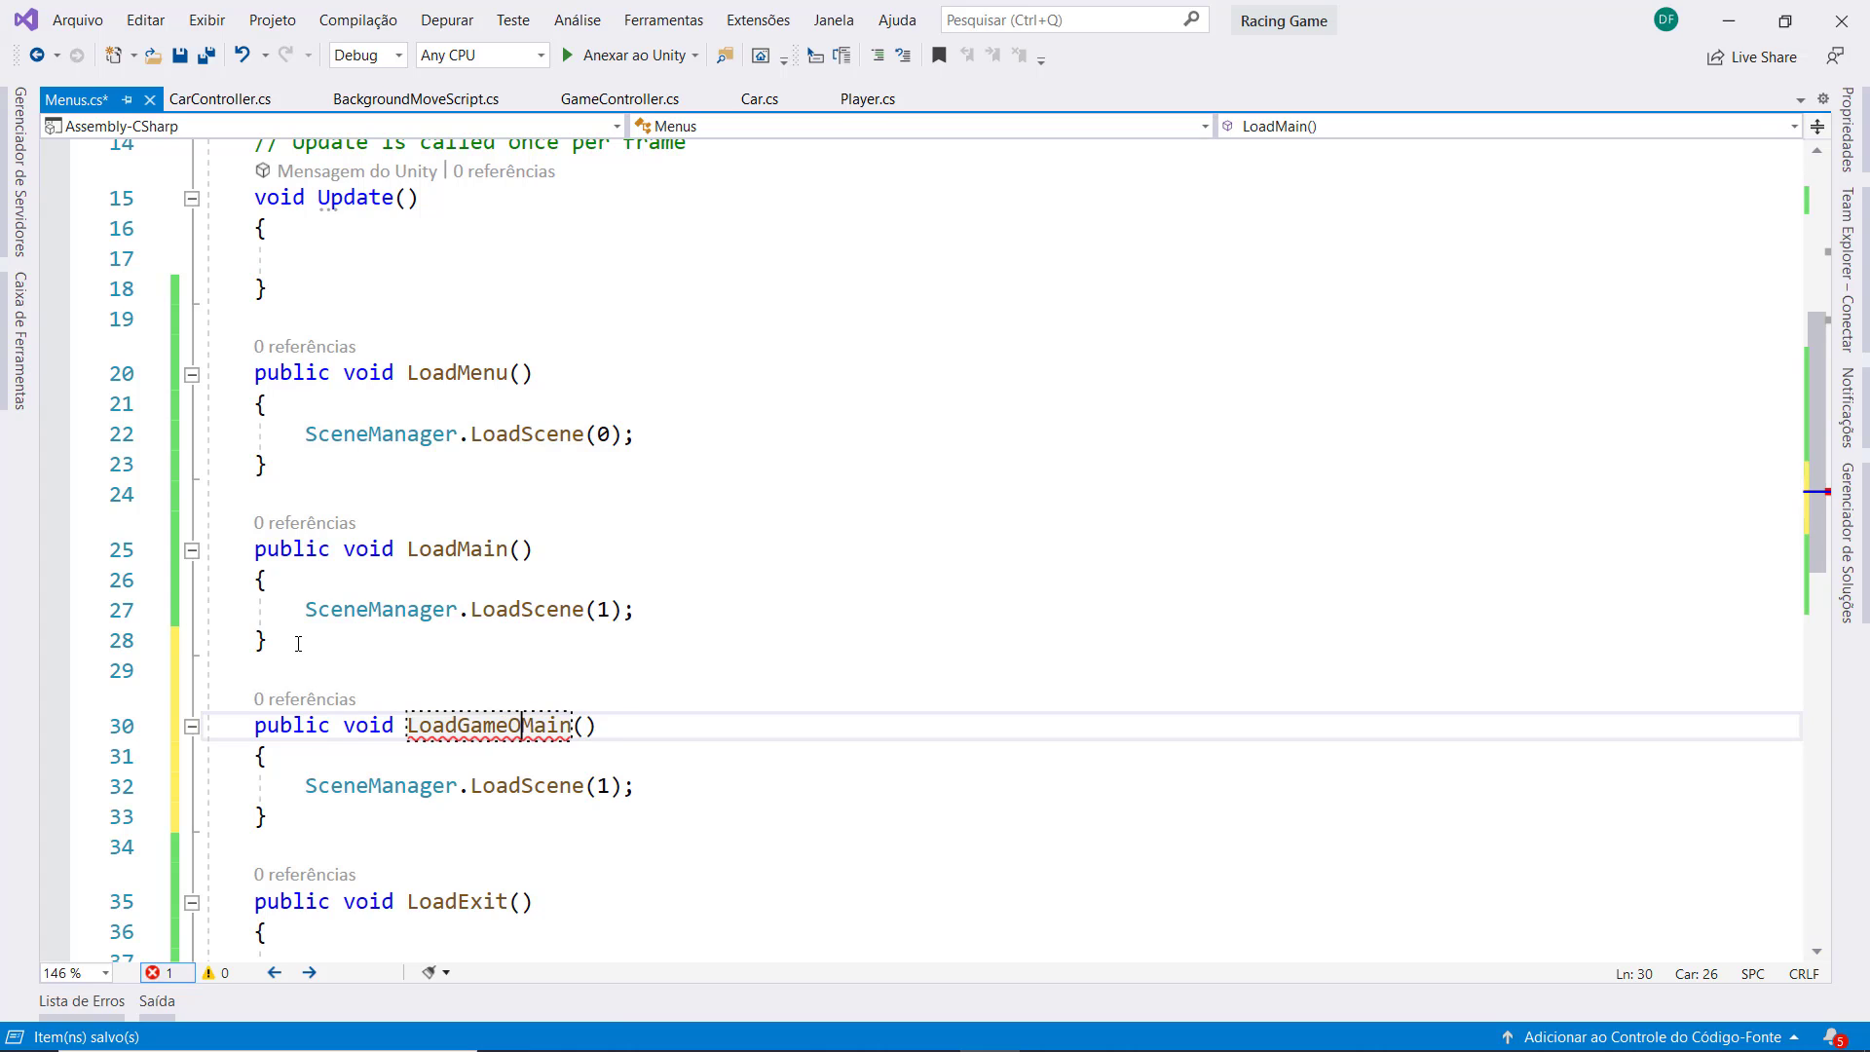
pyautogui.write('ver')
pyautogui.press('Delete')
pyautogui.press('Delete')
pyautogui.press('Delete')
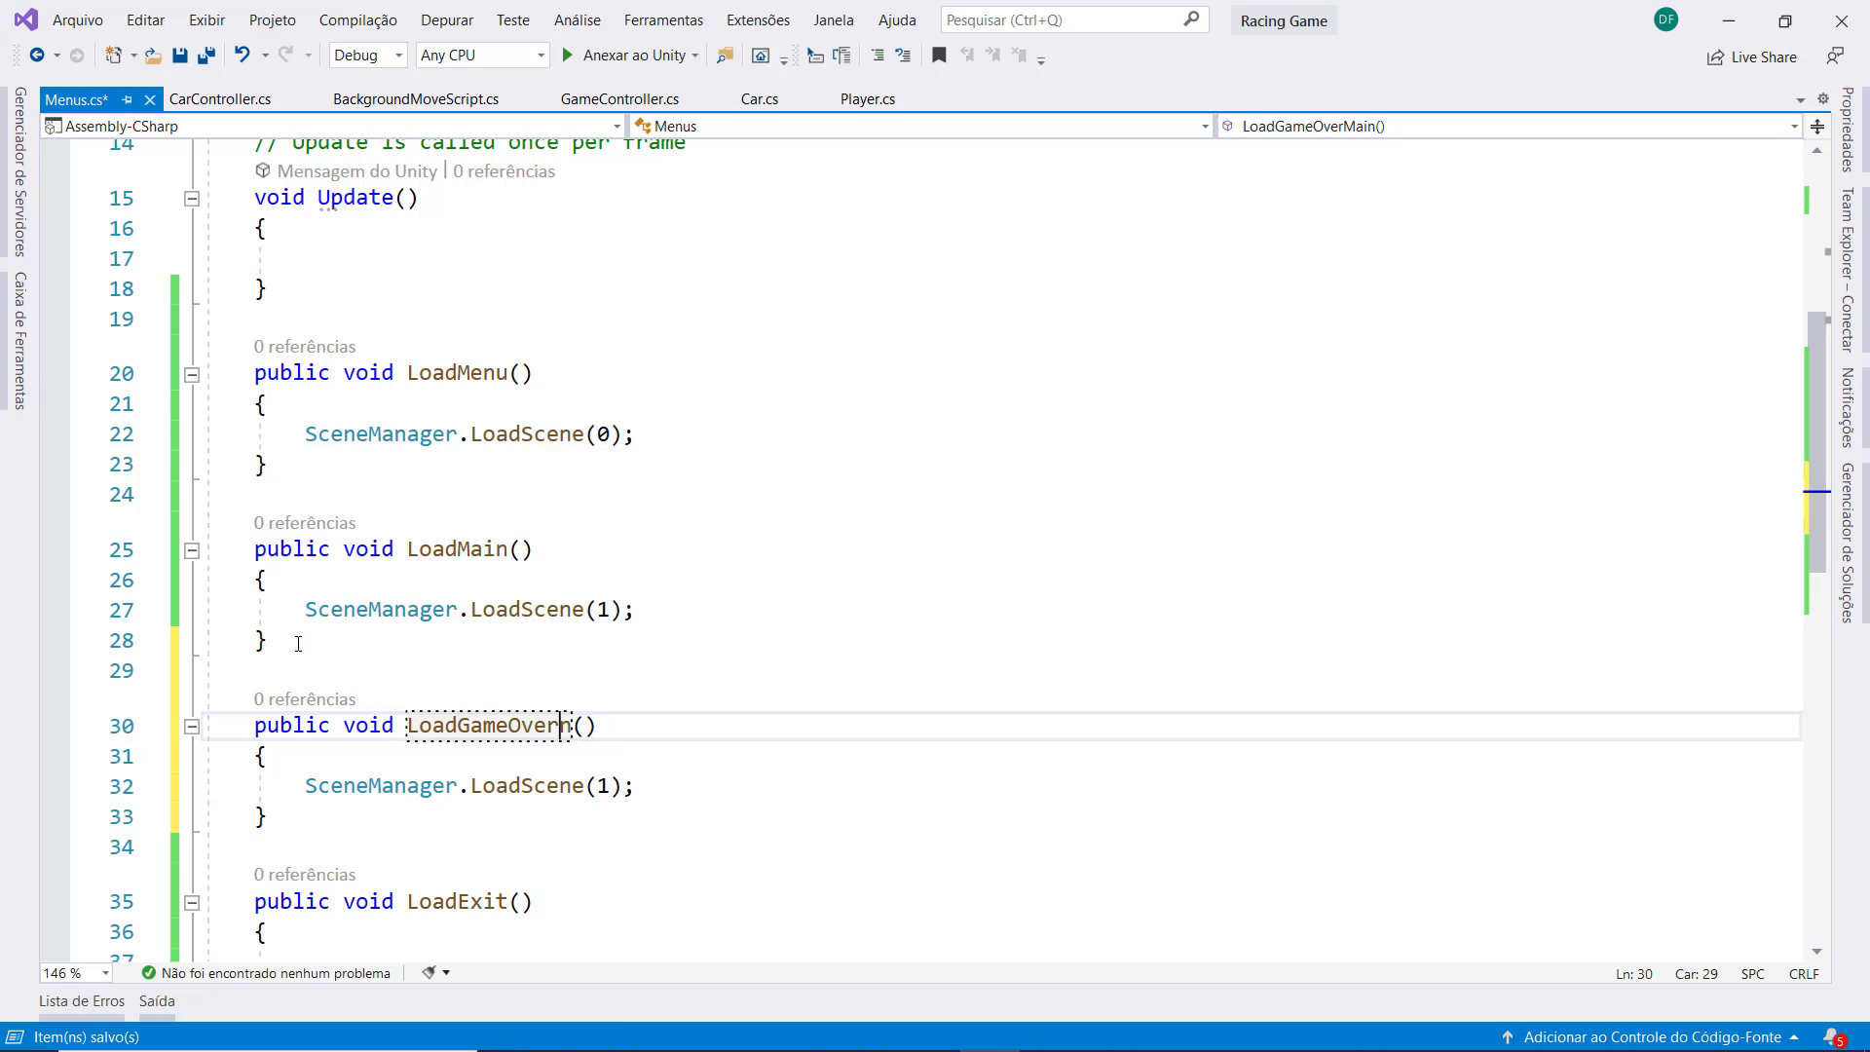
pyautogui.press('Delete')
# Change the copy's LoadScene(1) to LoadScene(2) and save Menus.cs
pyautogui.press('Down')
pyautogui.press('Down')
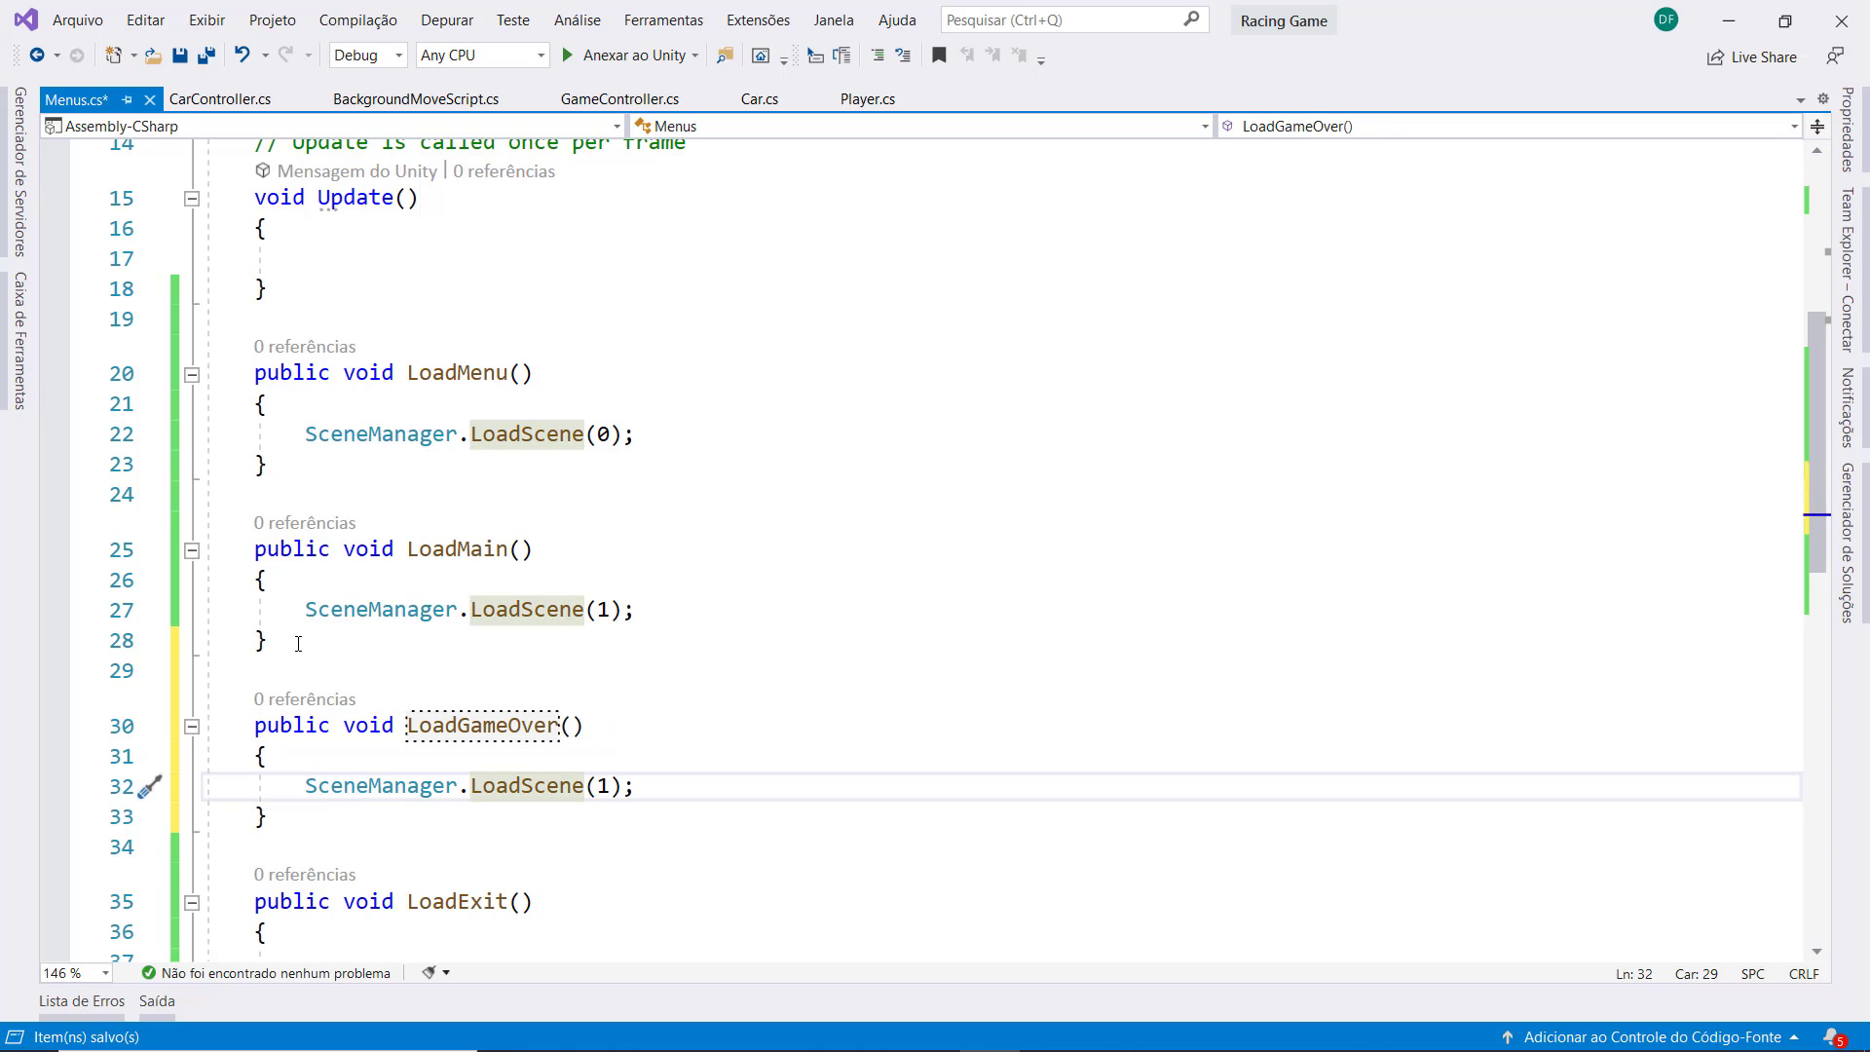
pyautogui.press('Right')
pyautogui.hotkey('shift', 'Right')
pyautogui.write('2')
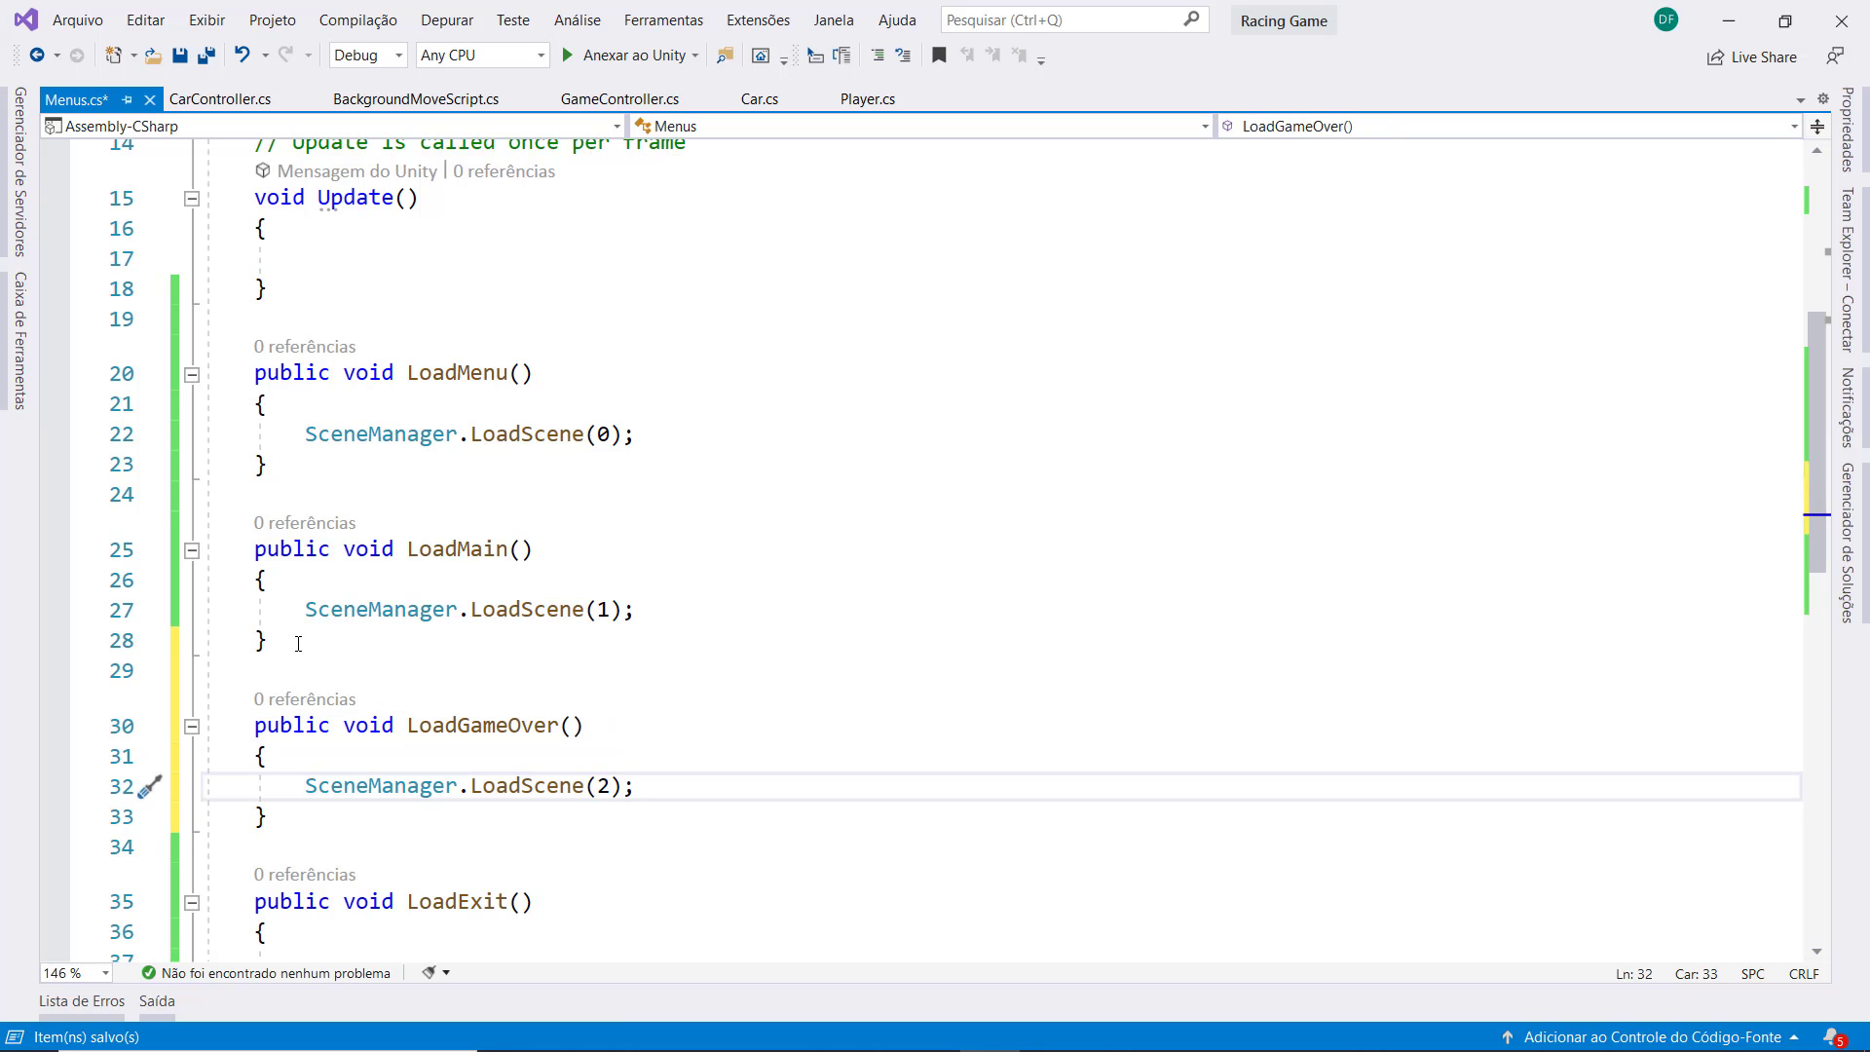
pyautogui.click(447, 578)
pyautogui.hotkey('ctrl', 's')
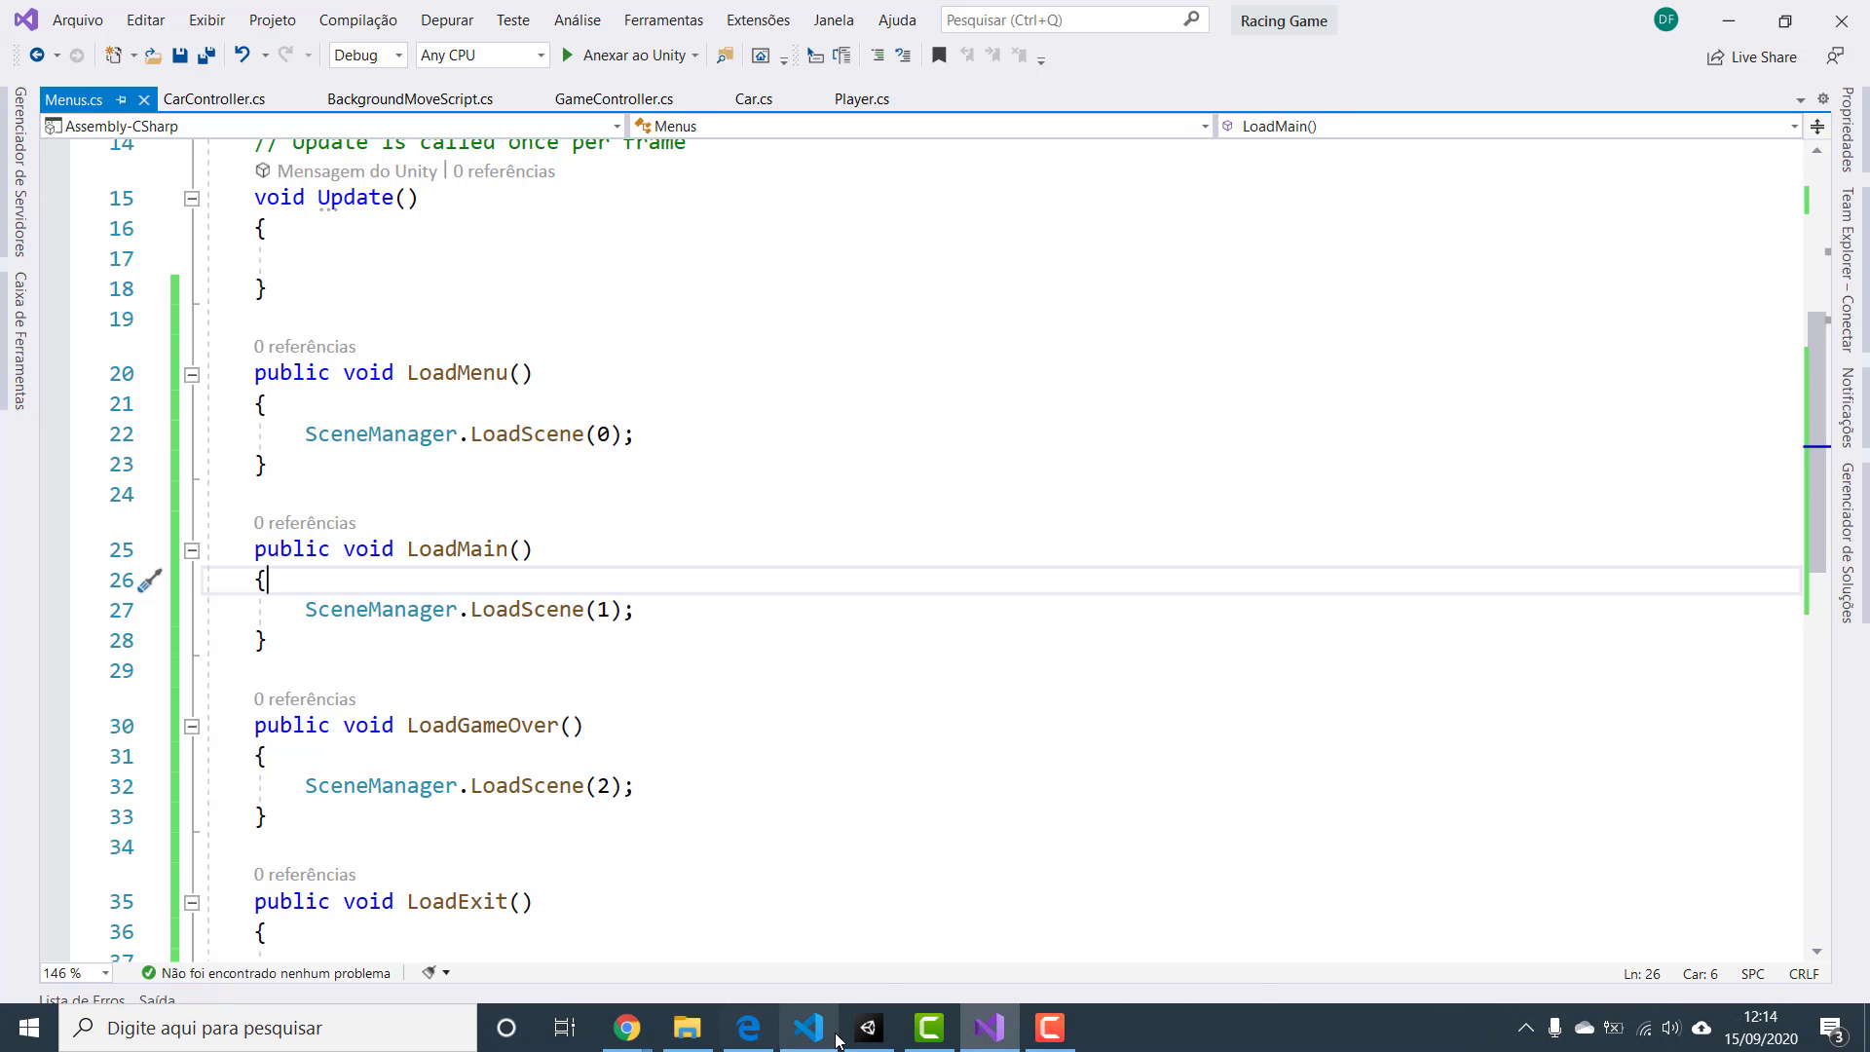
# Back in Unity, open the Main scene from the project's Scenes folder
pyautogui.click(867, 1040)
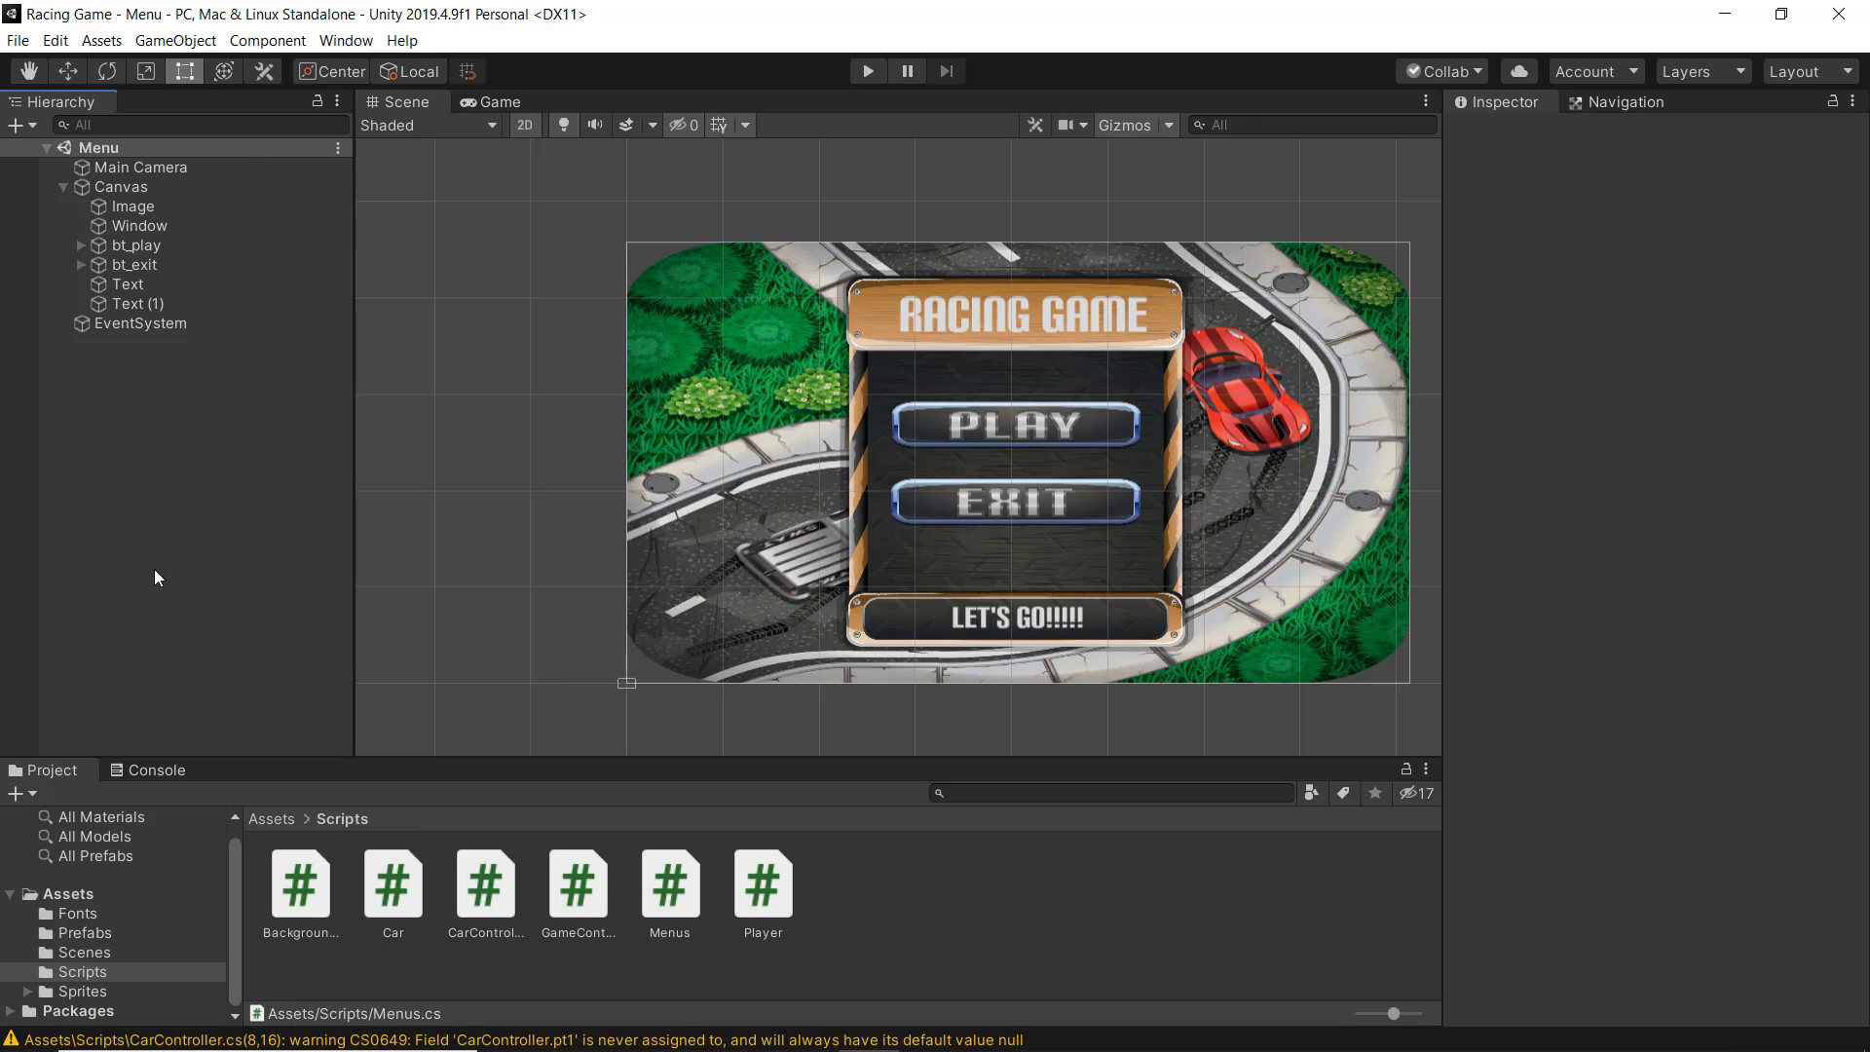
pyautogui.click(59, 951)
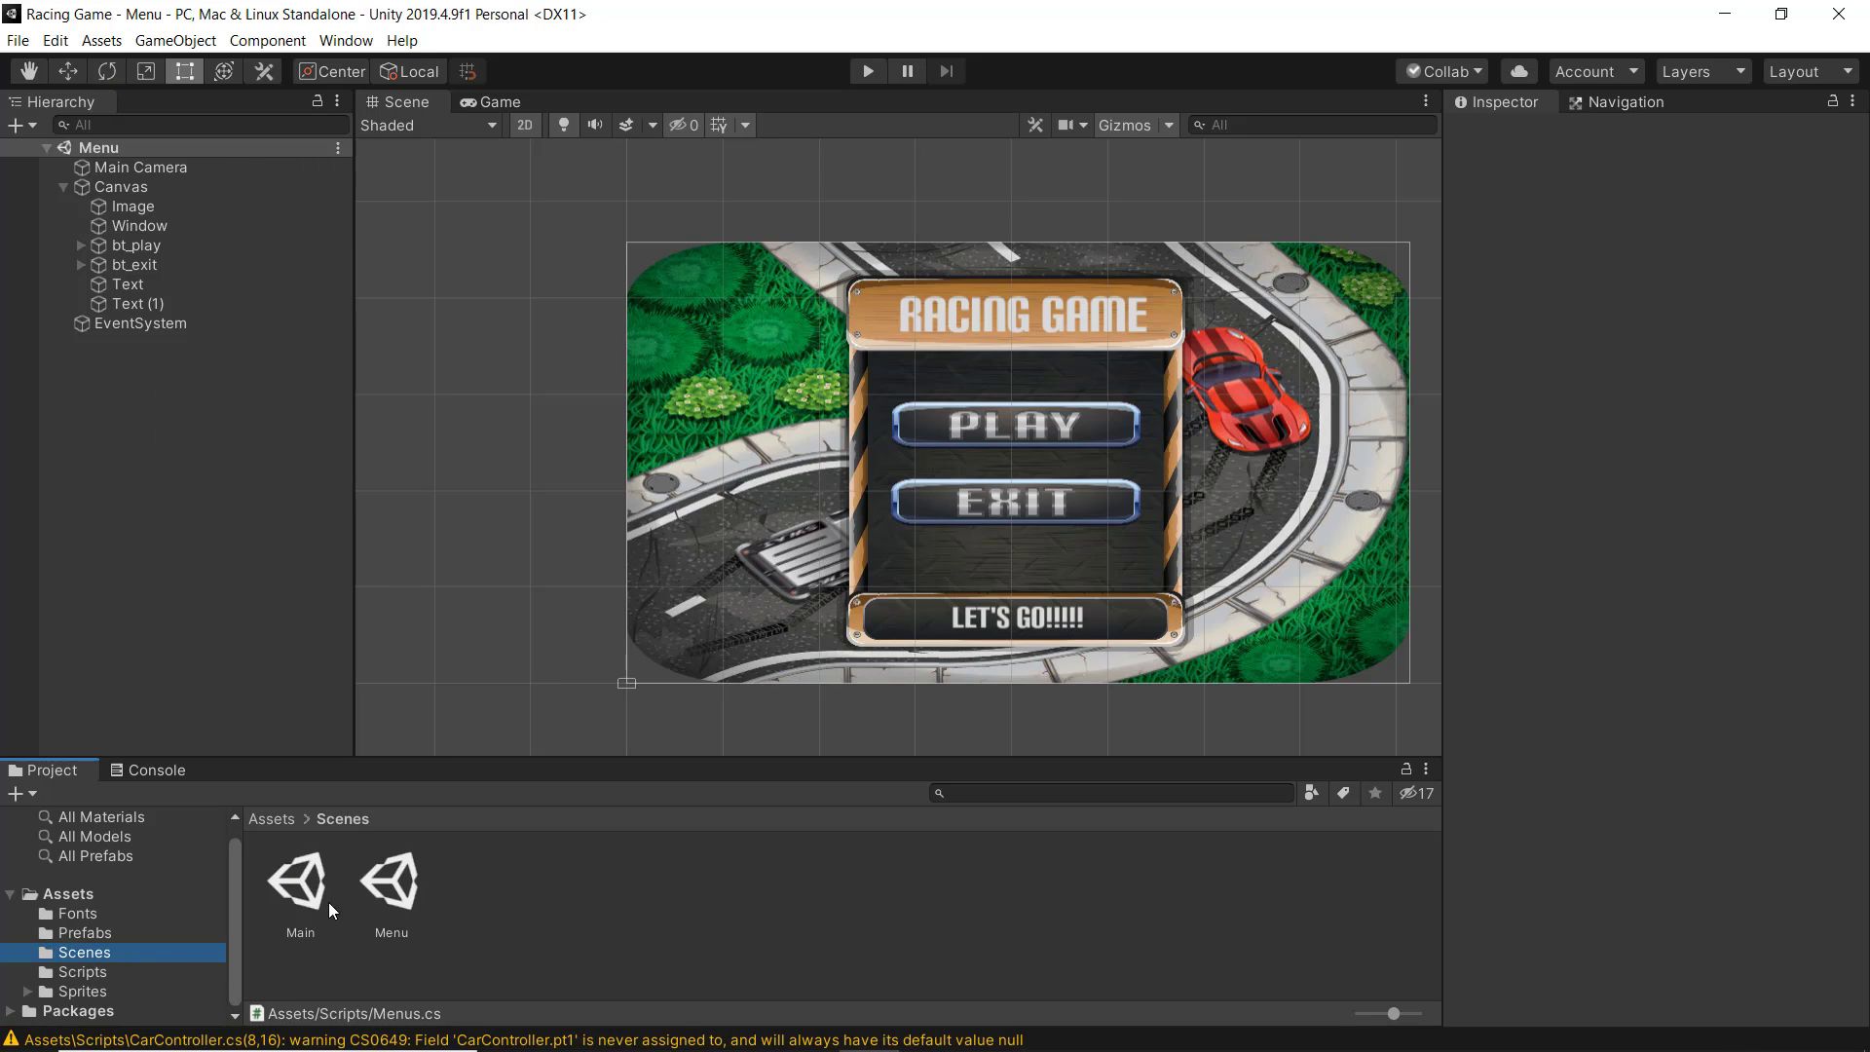
pyautogui.doubleClick(300, 896)
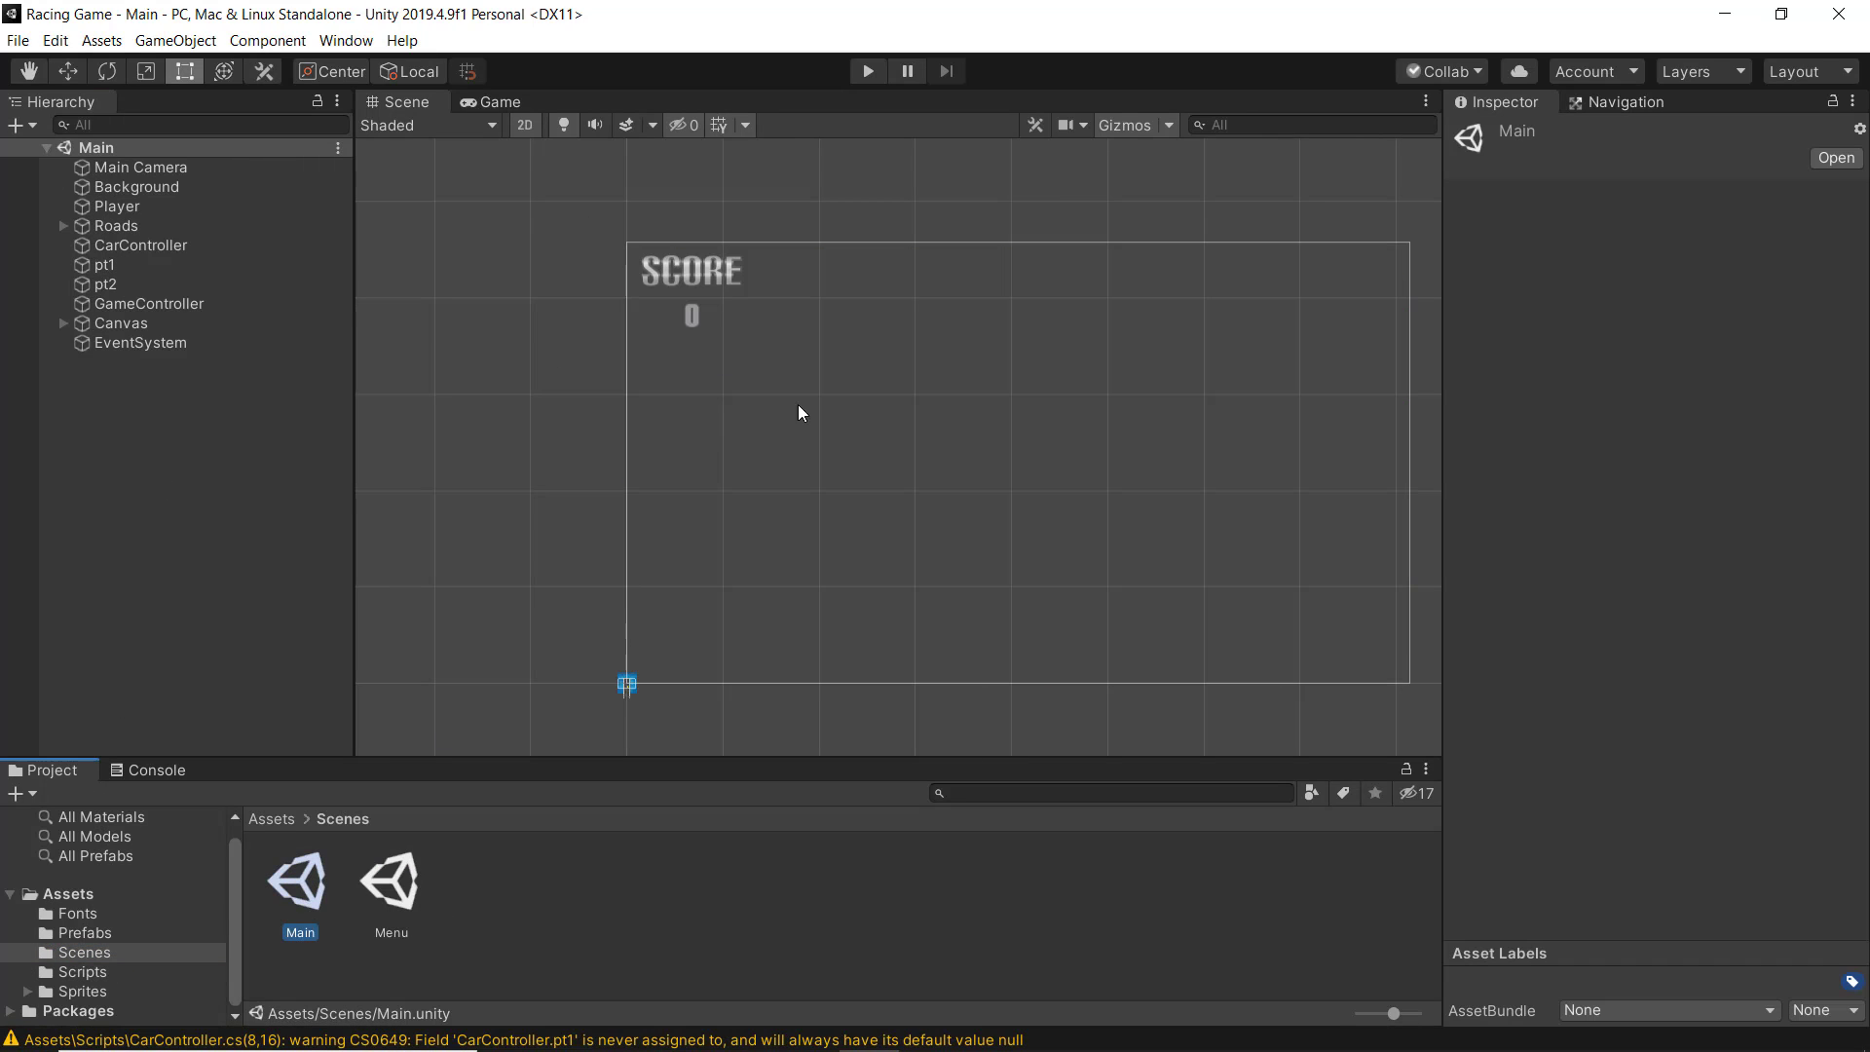
# Add Scenes/Main to Build Settings as scene 1, after Scenes/Menu
pyautogui.click(19, 41)
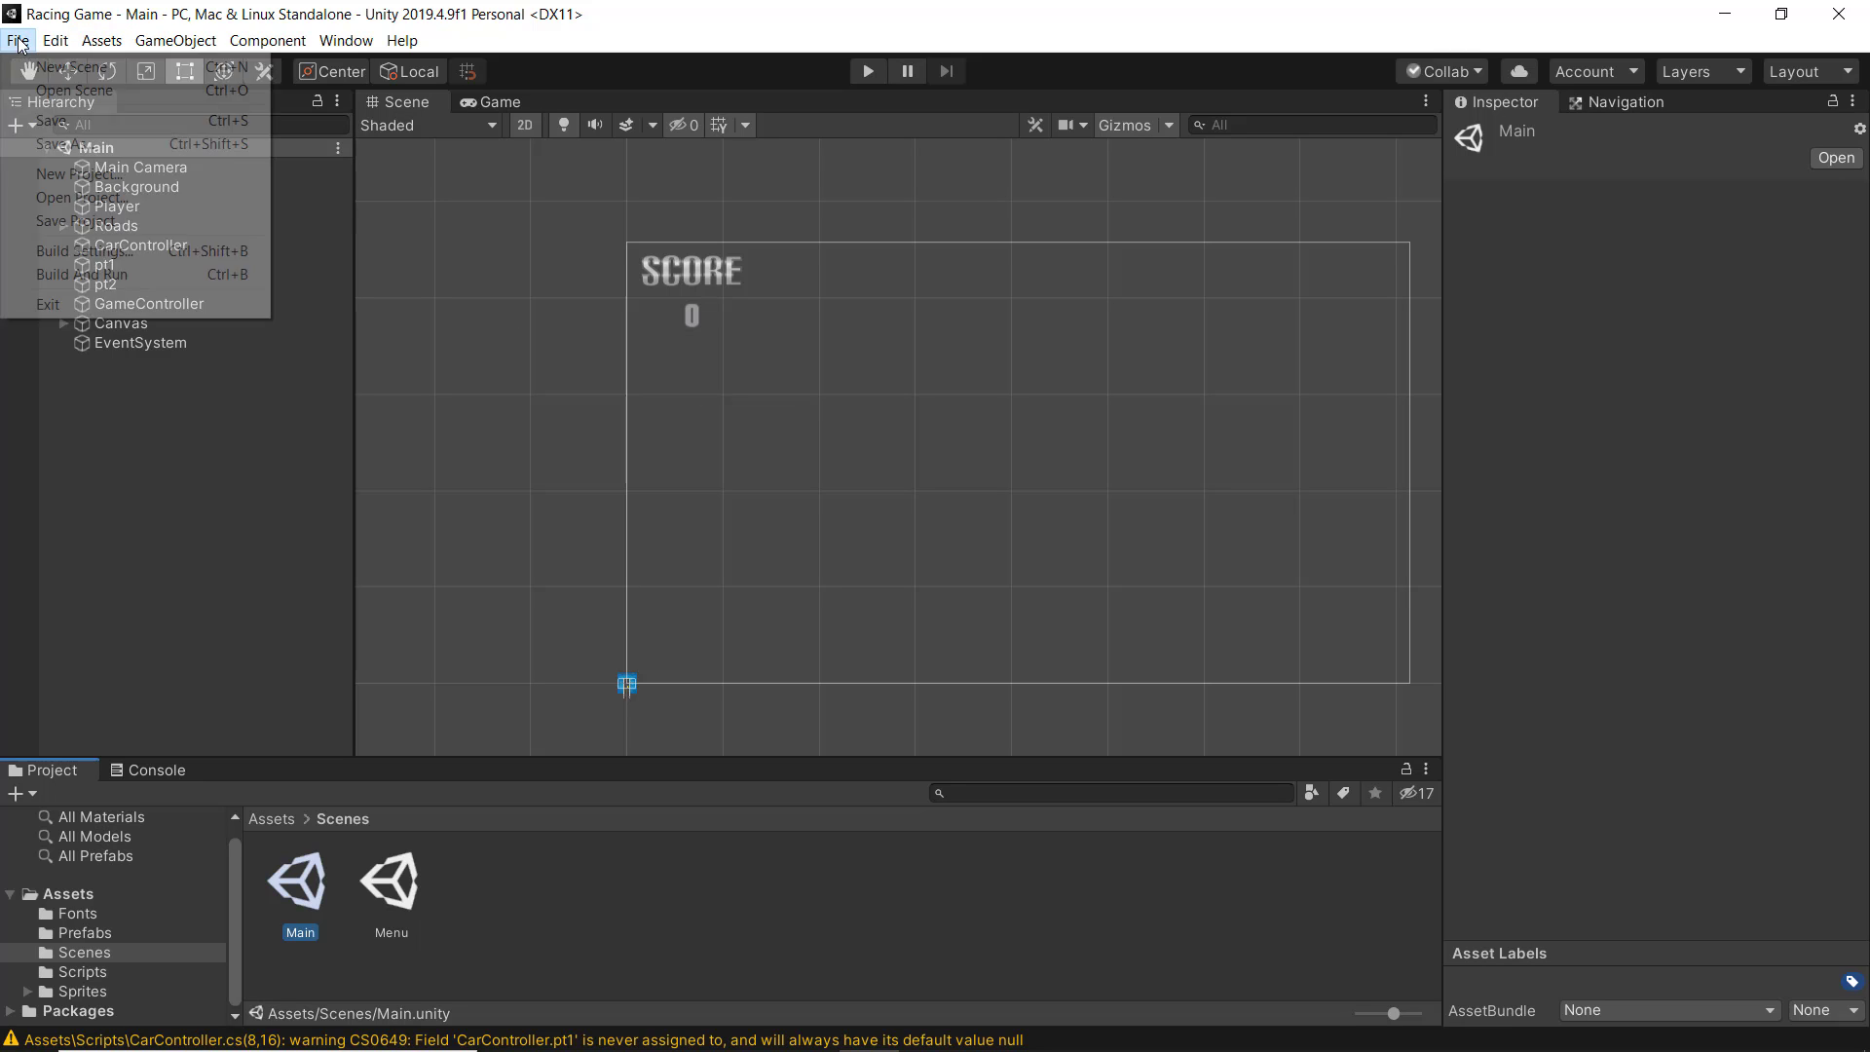
pyautogui.click(56, 251)
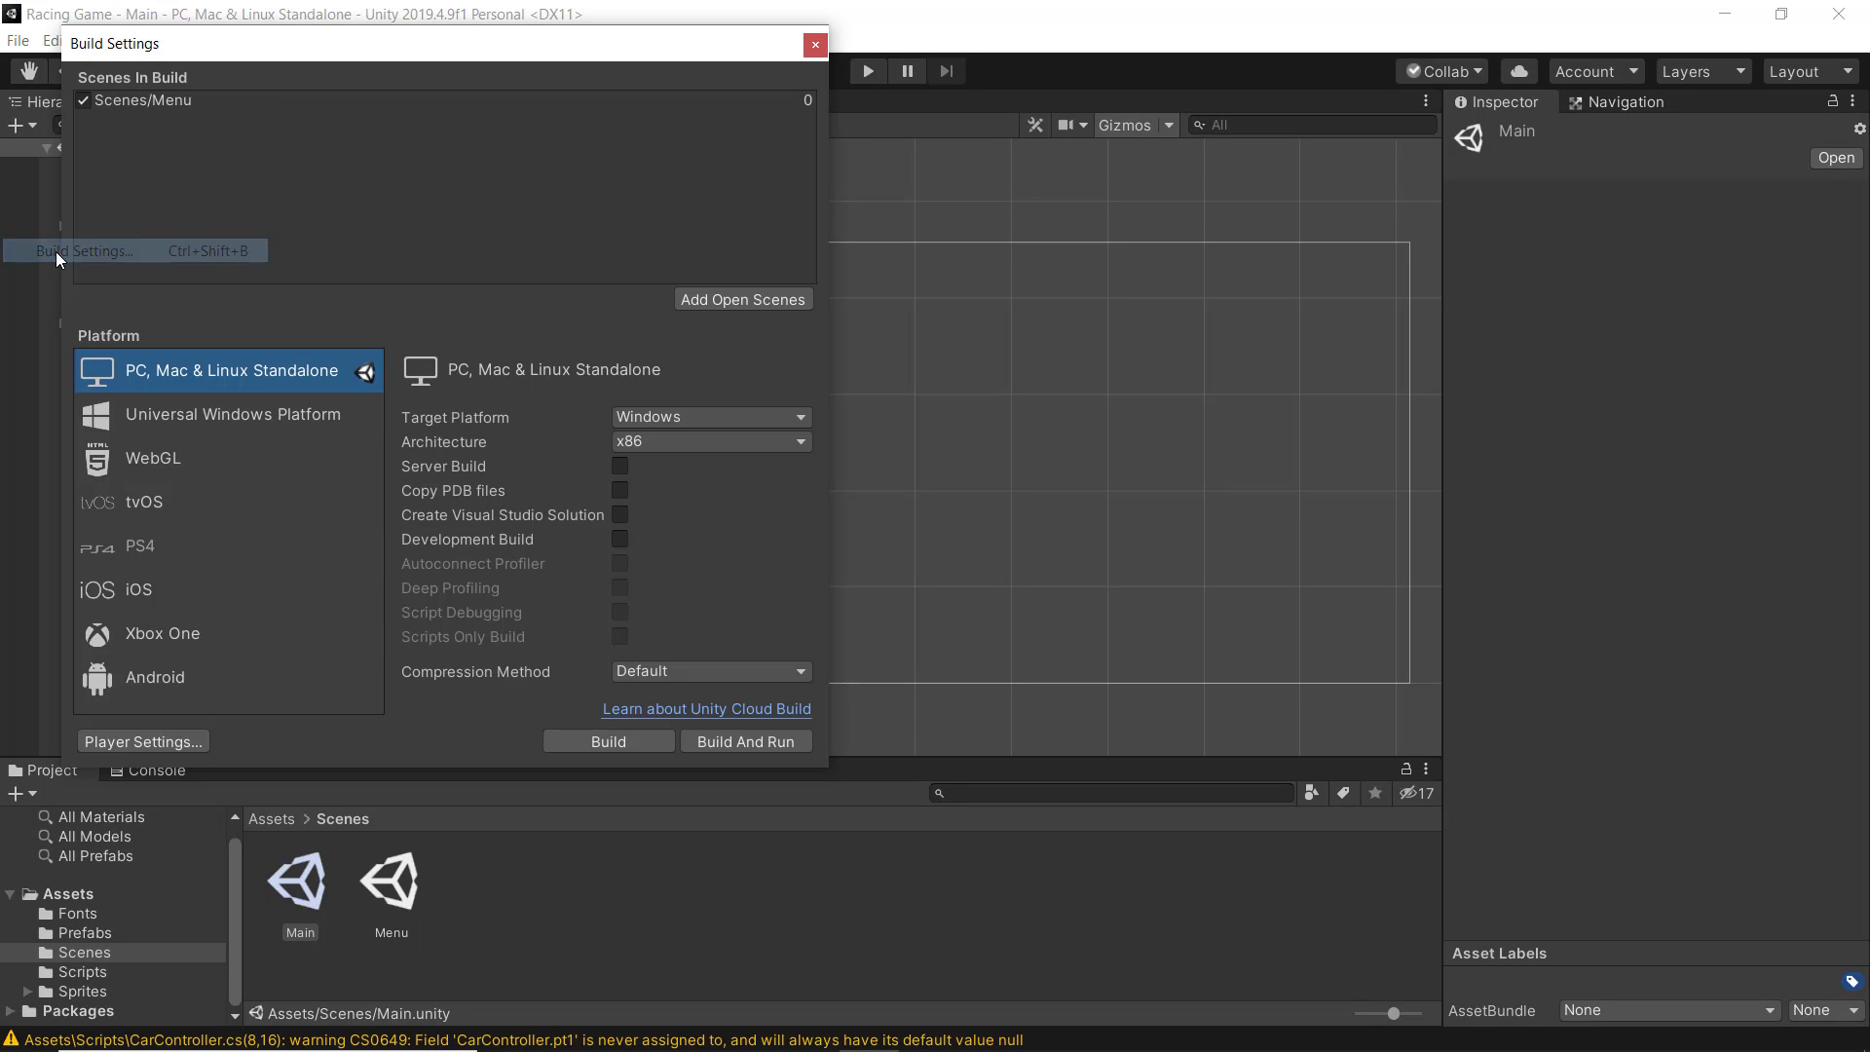
pyautogui.click(725, 298)
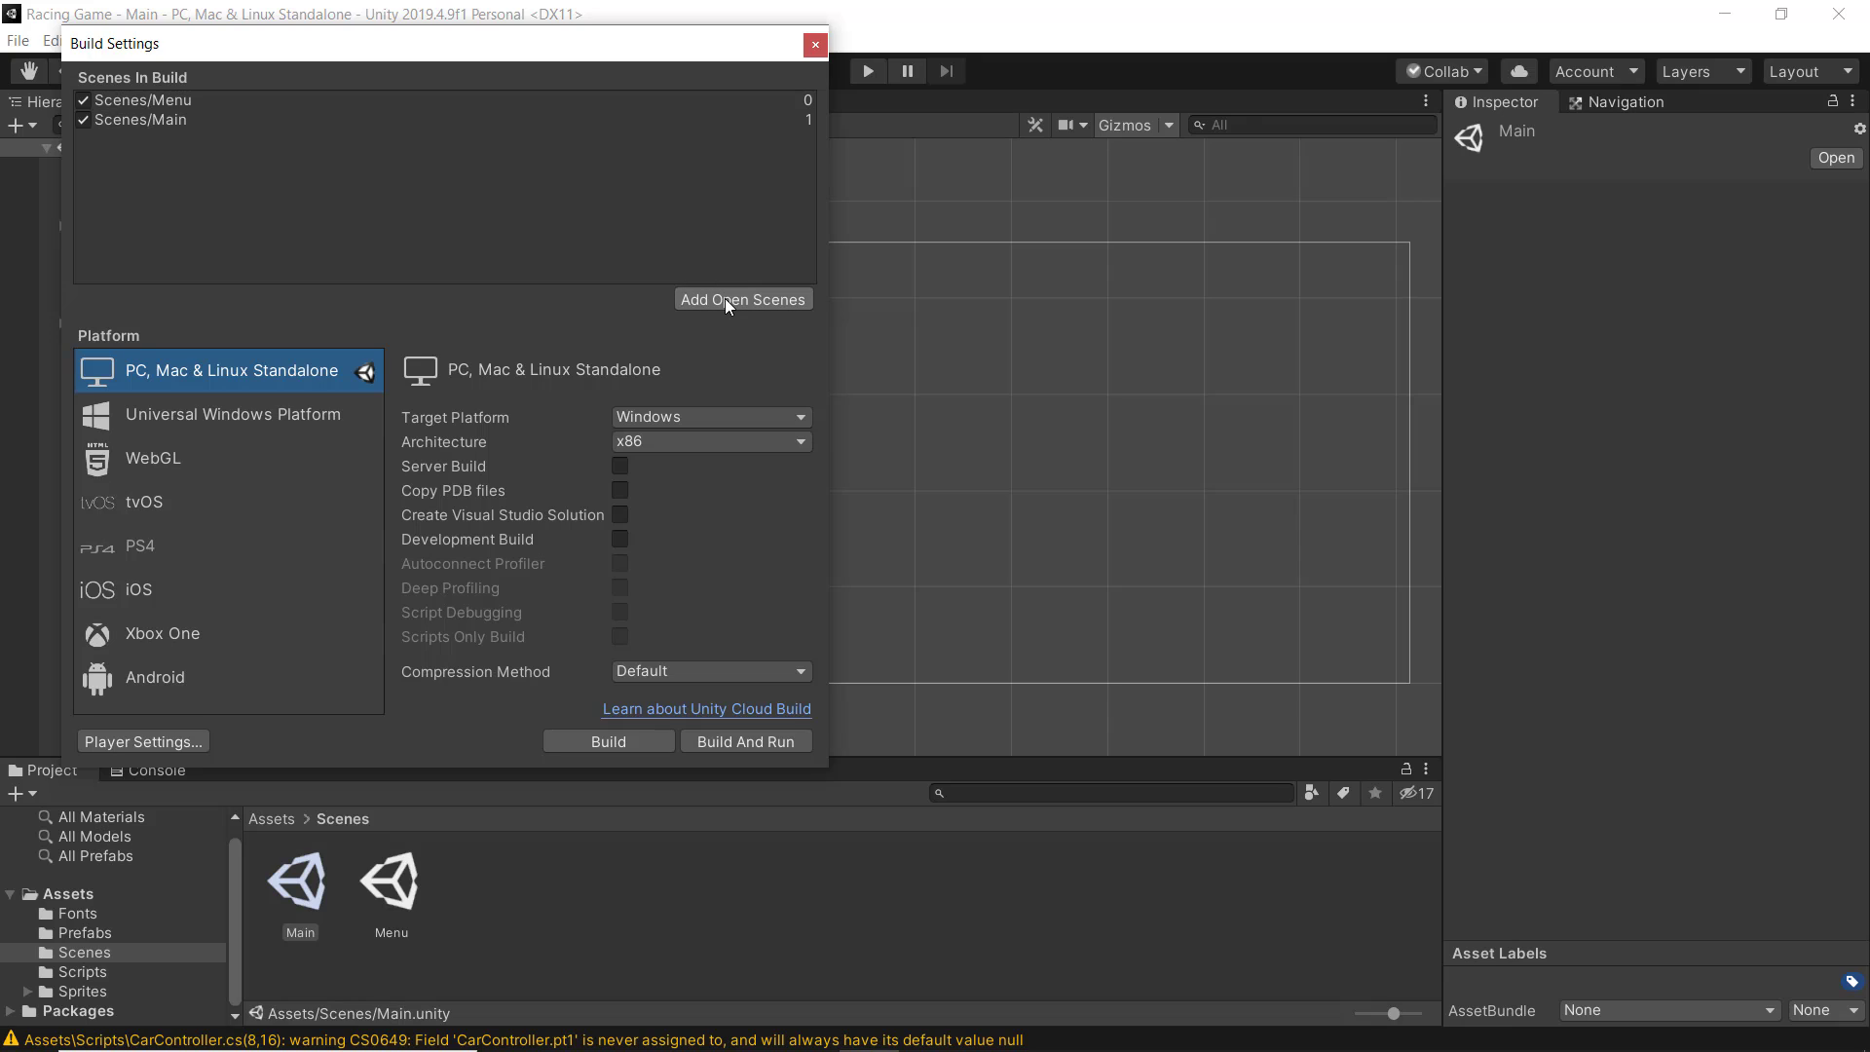
pyautogui.click(119, 119)
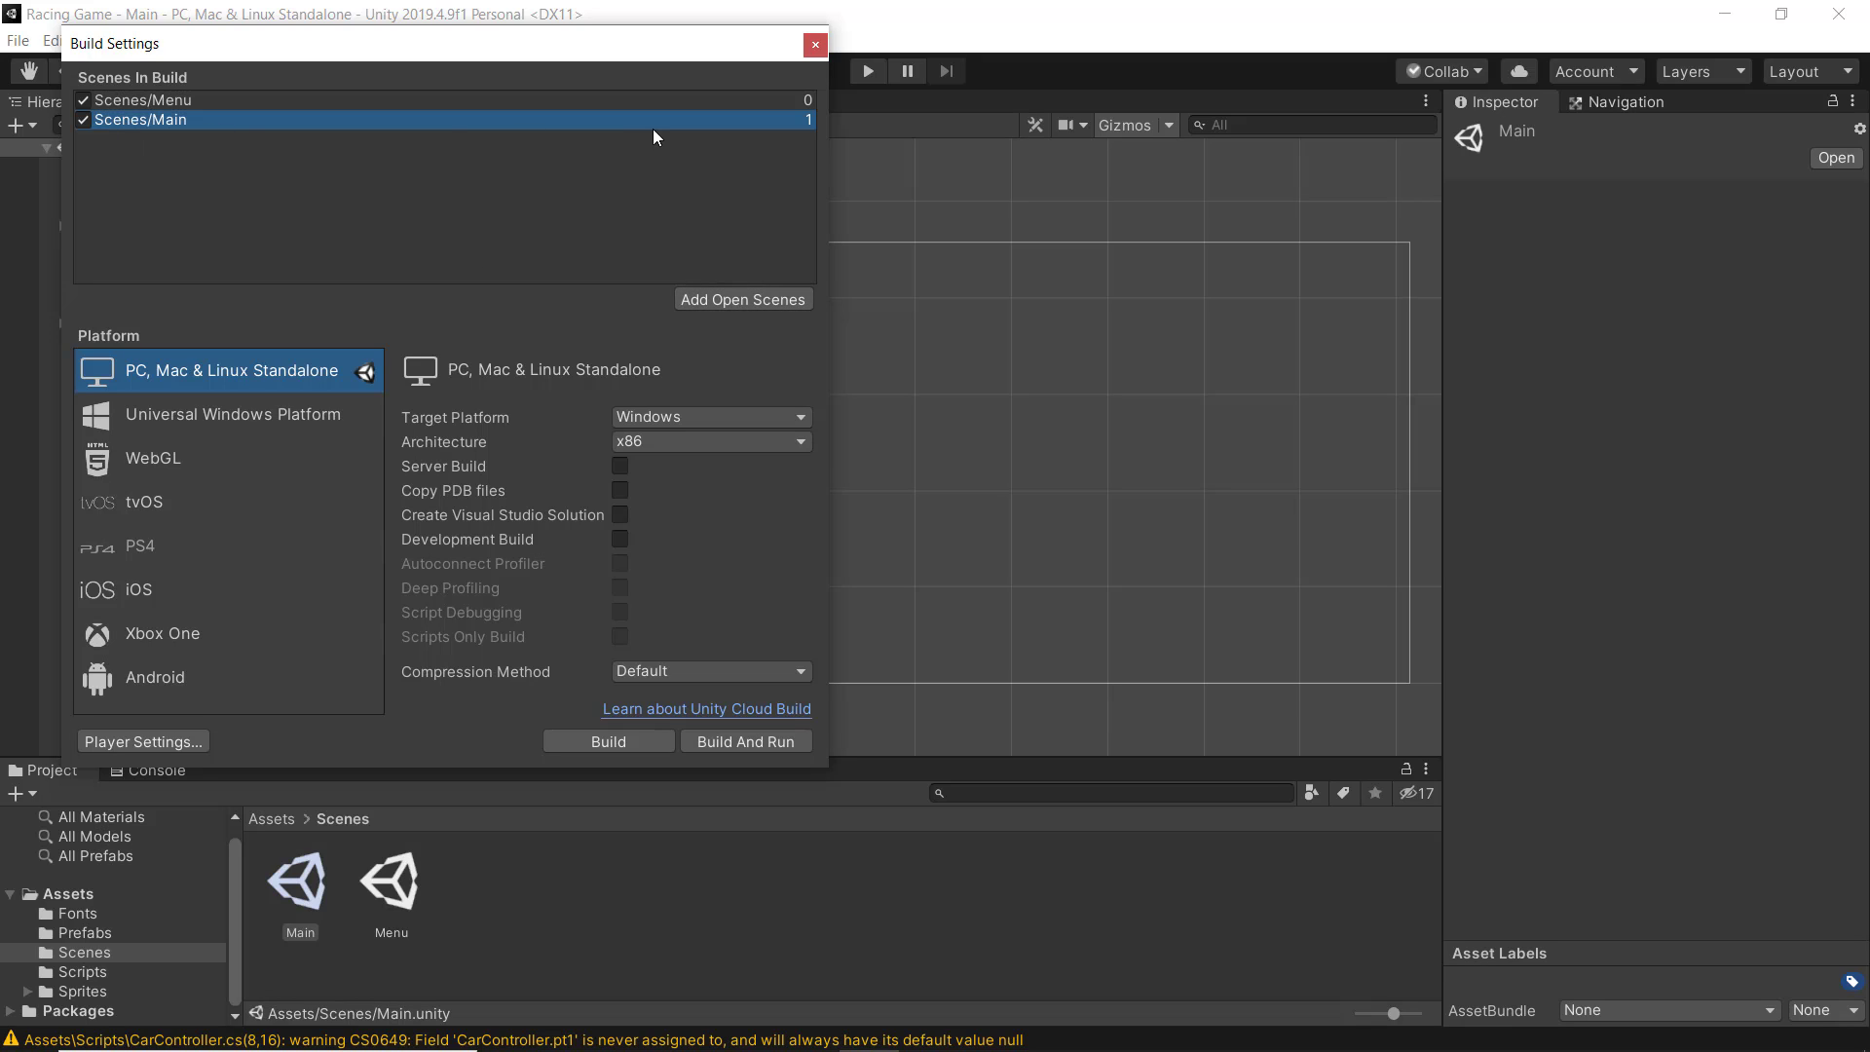
pyautogui.moveTo(119, 95); pyautogui.dragTo(158, 128)
pyautogui.click(814, 45)
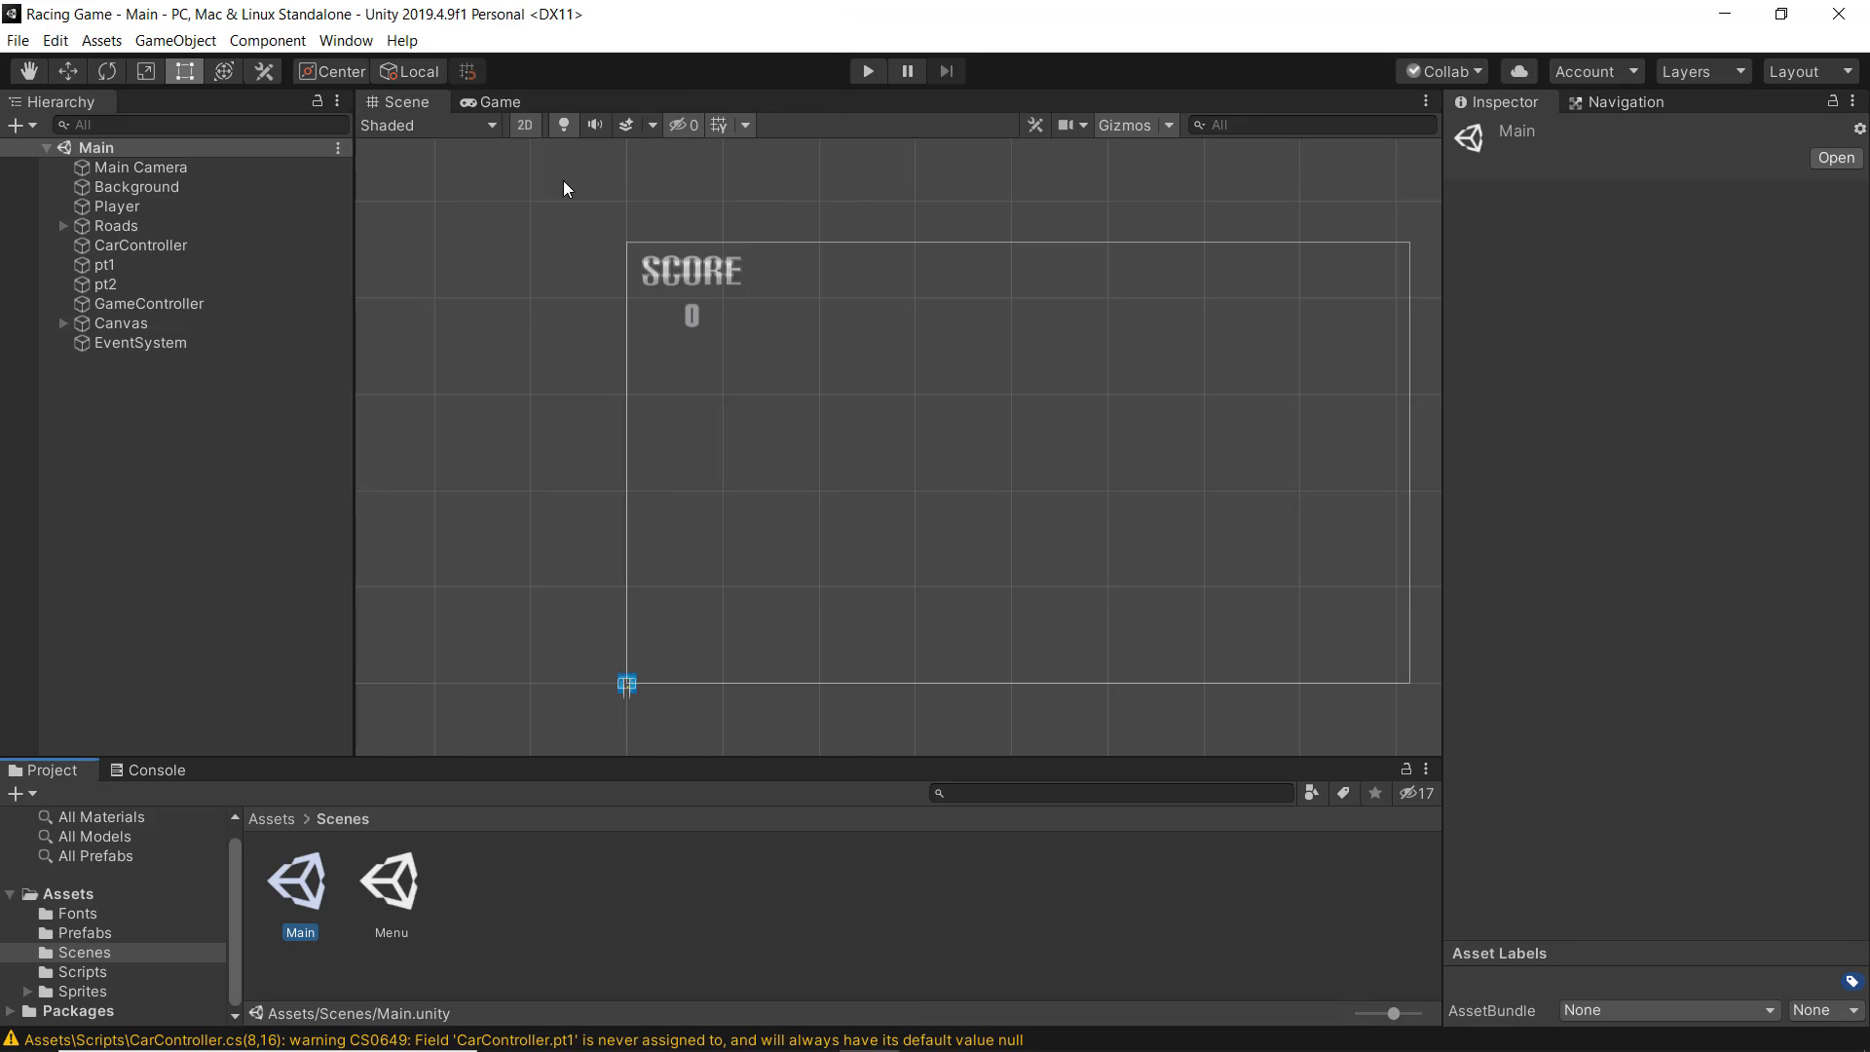
# Start a new empty scene and save it in Assets/Scenes under the name 'GameOver'
pyautogui.click(18, 43)
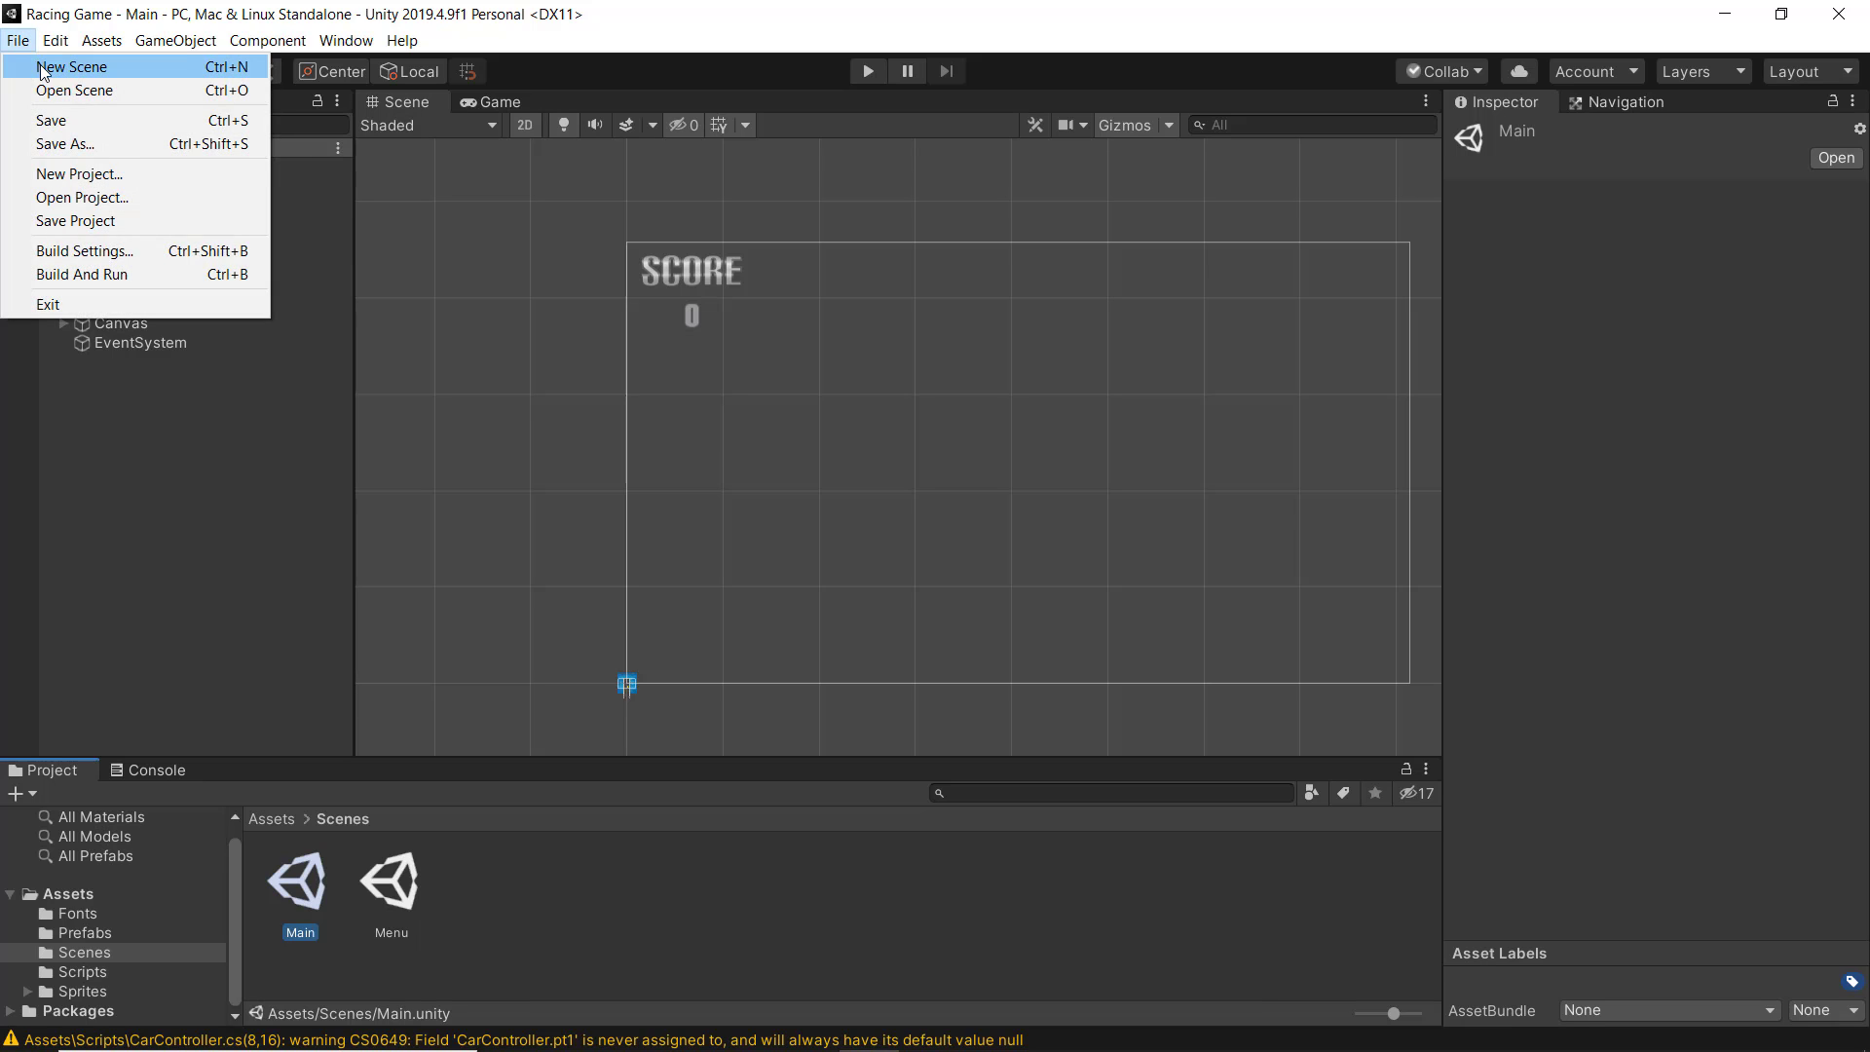
pyautogui.click(43, 68)
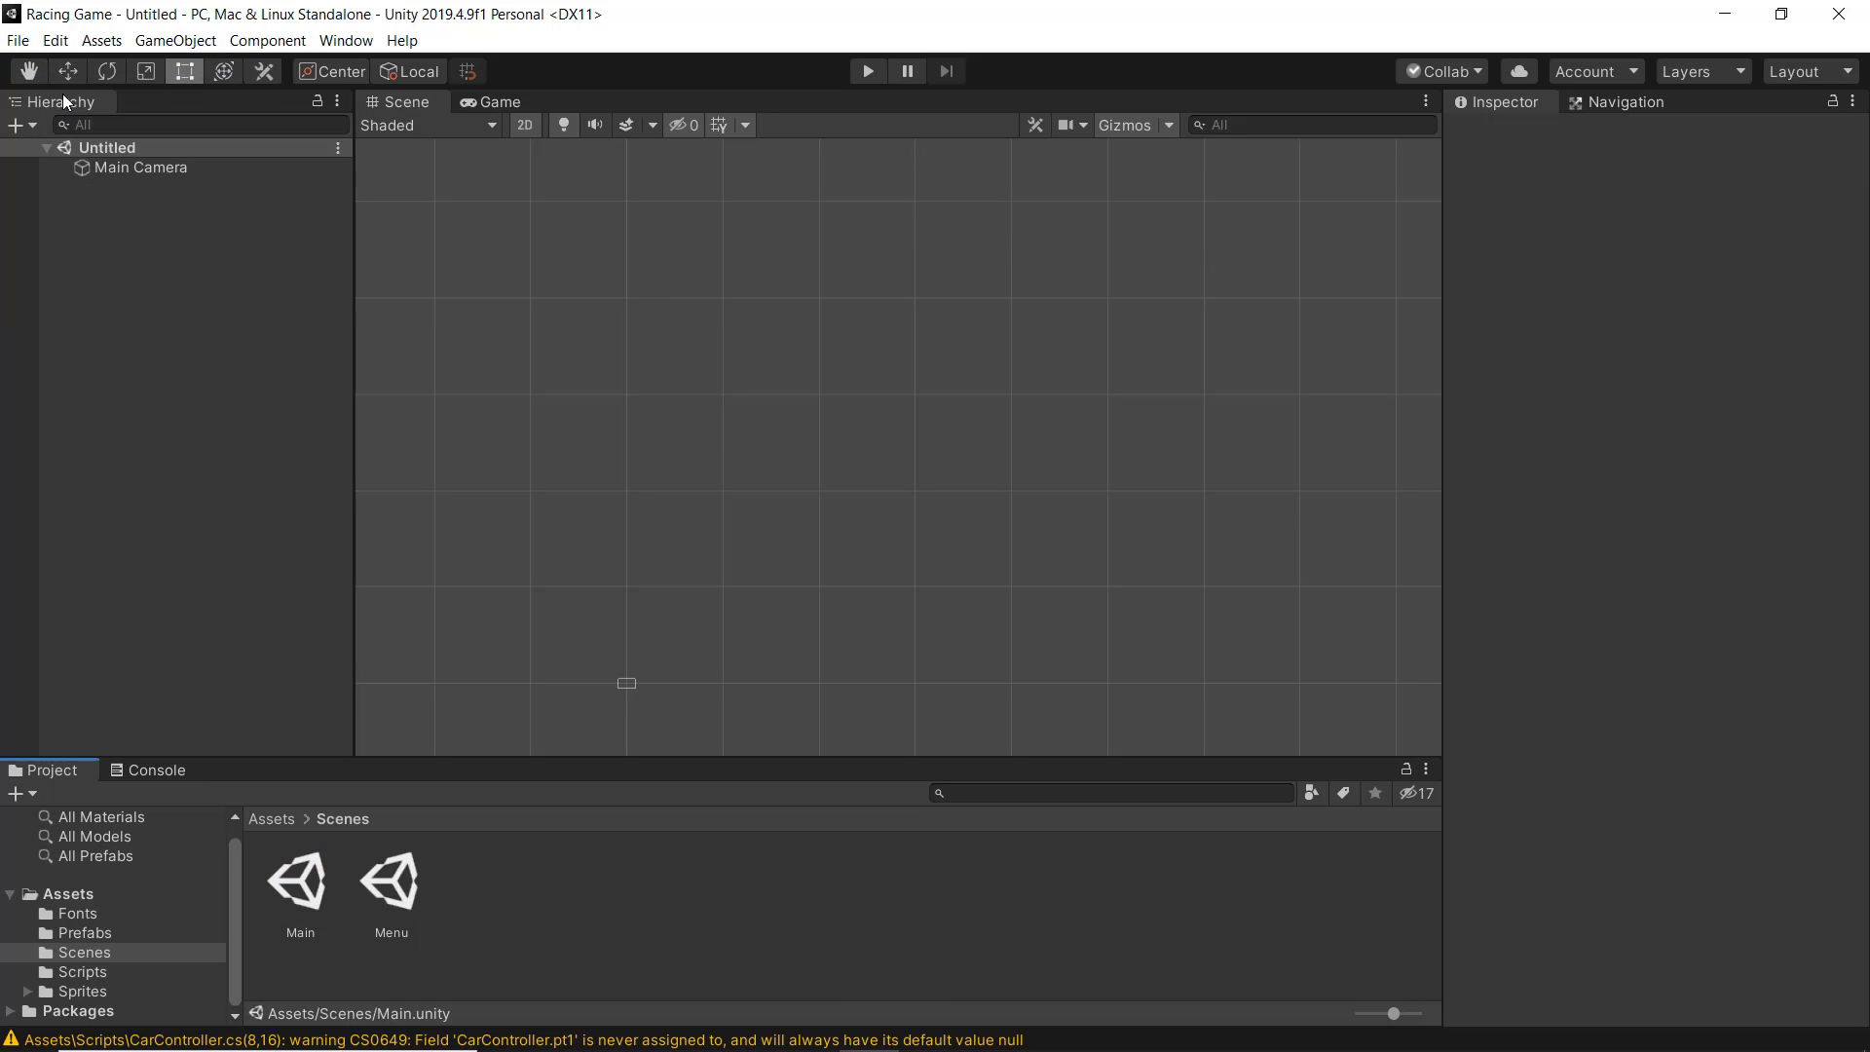
pyautogui.hotkey('ctrl', 's')
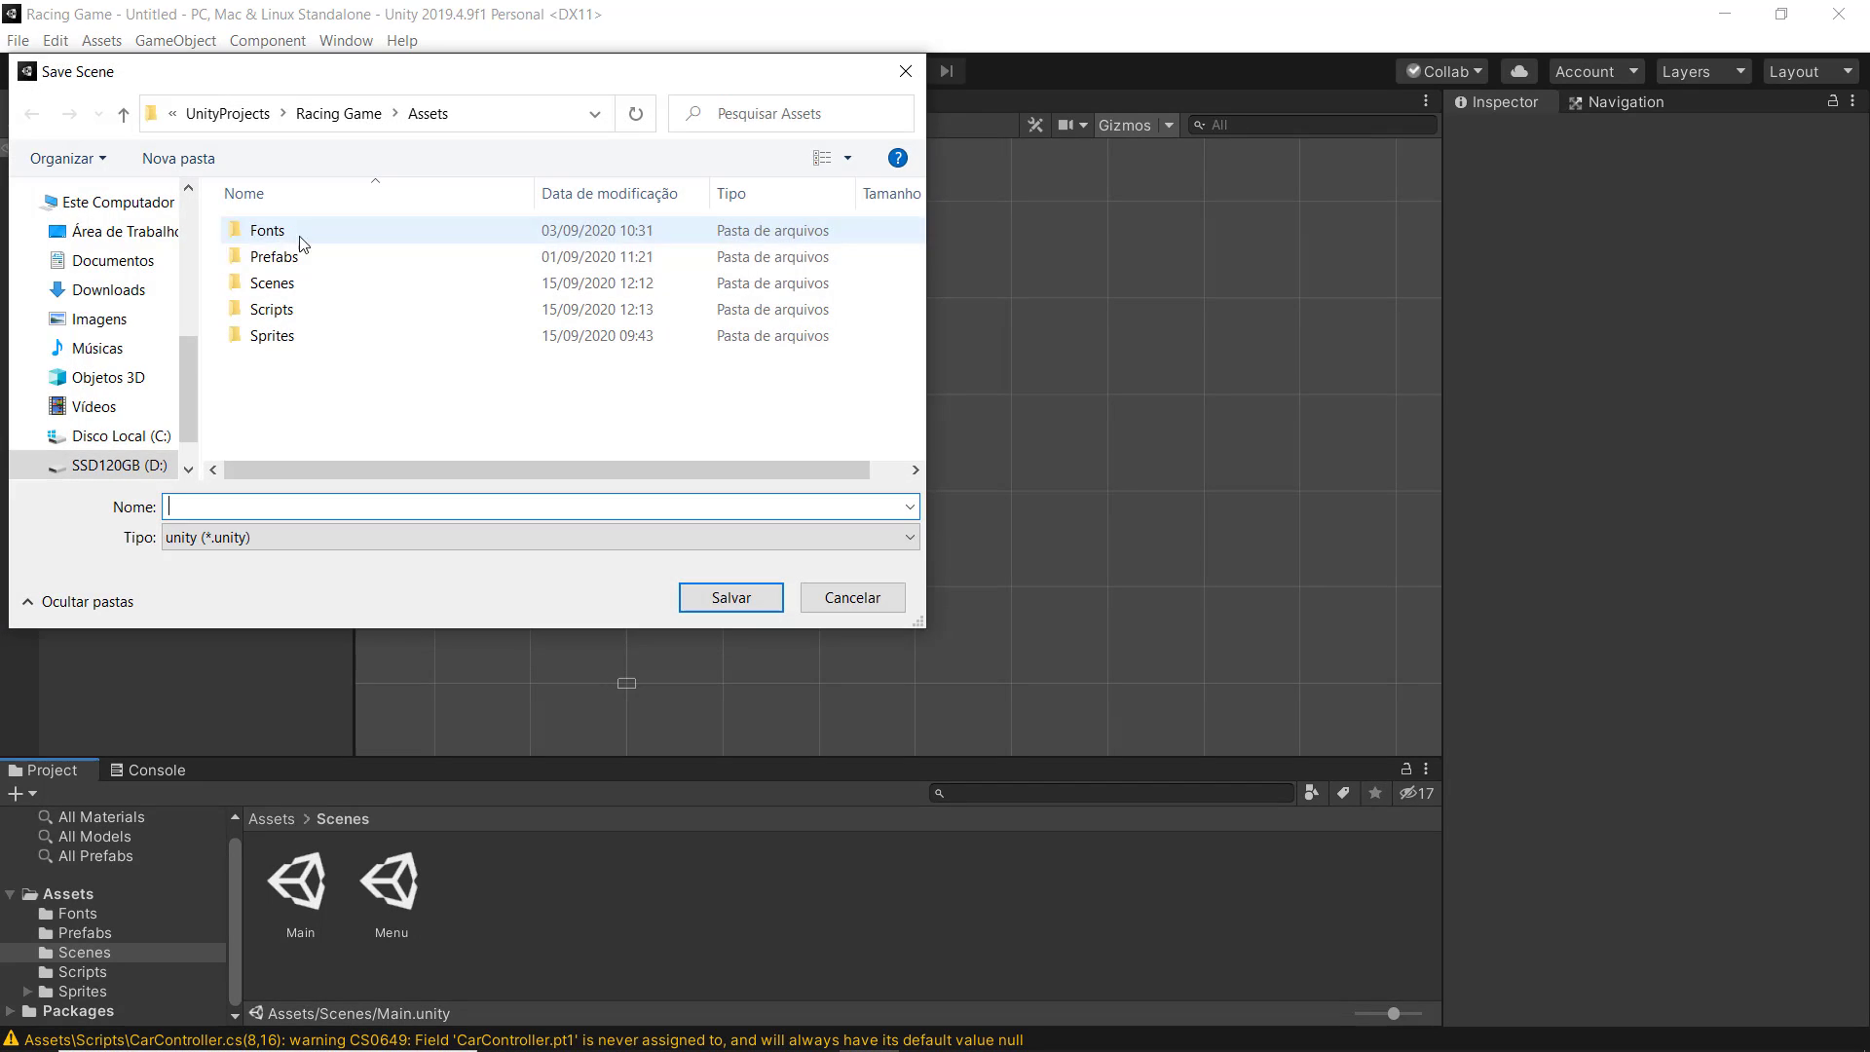
pyautogui.doubleClick(282, 283)
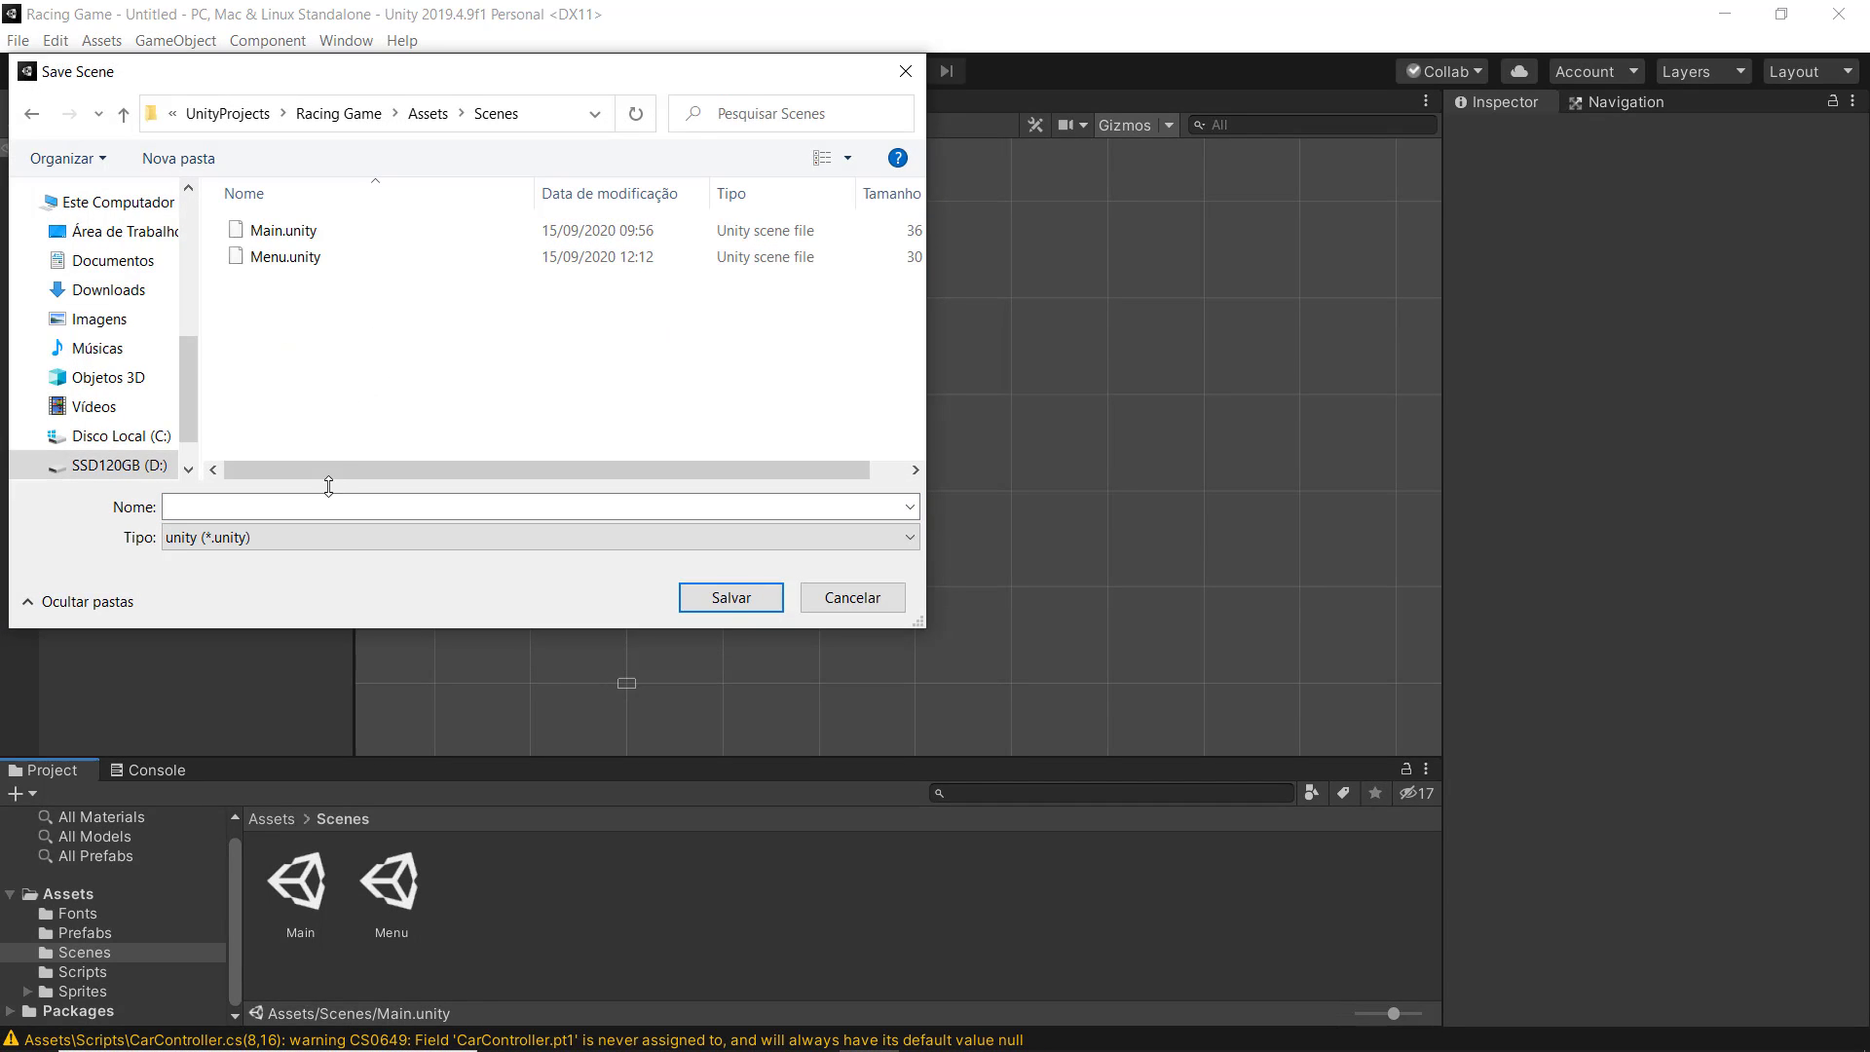
pyautogui.click(314, 529)
pyautogui.click(306, 501)
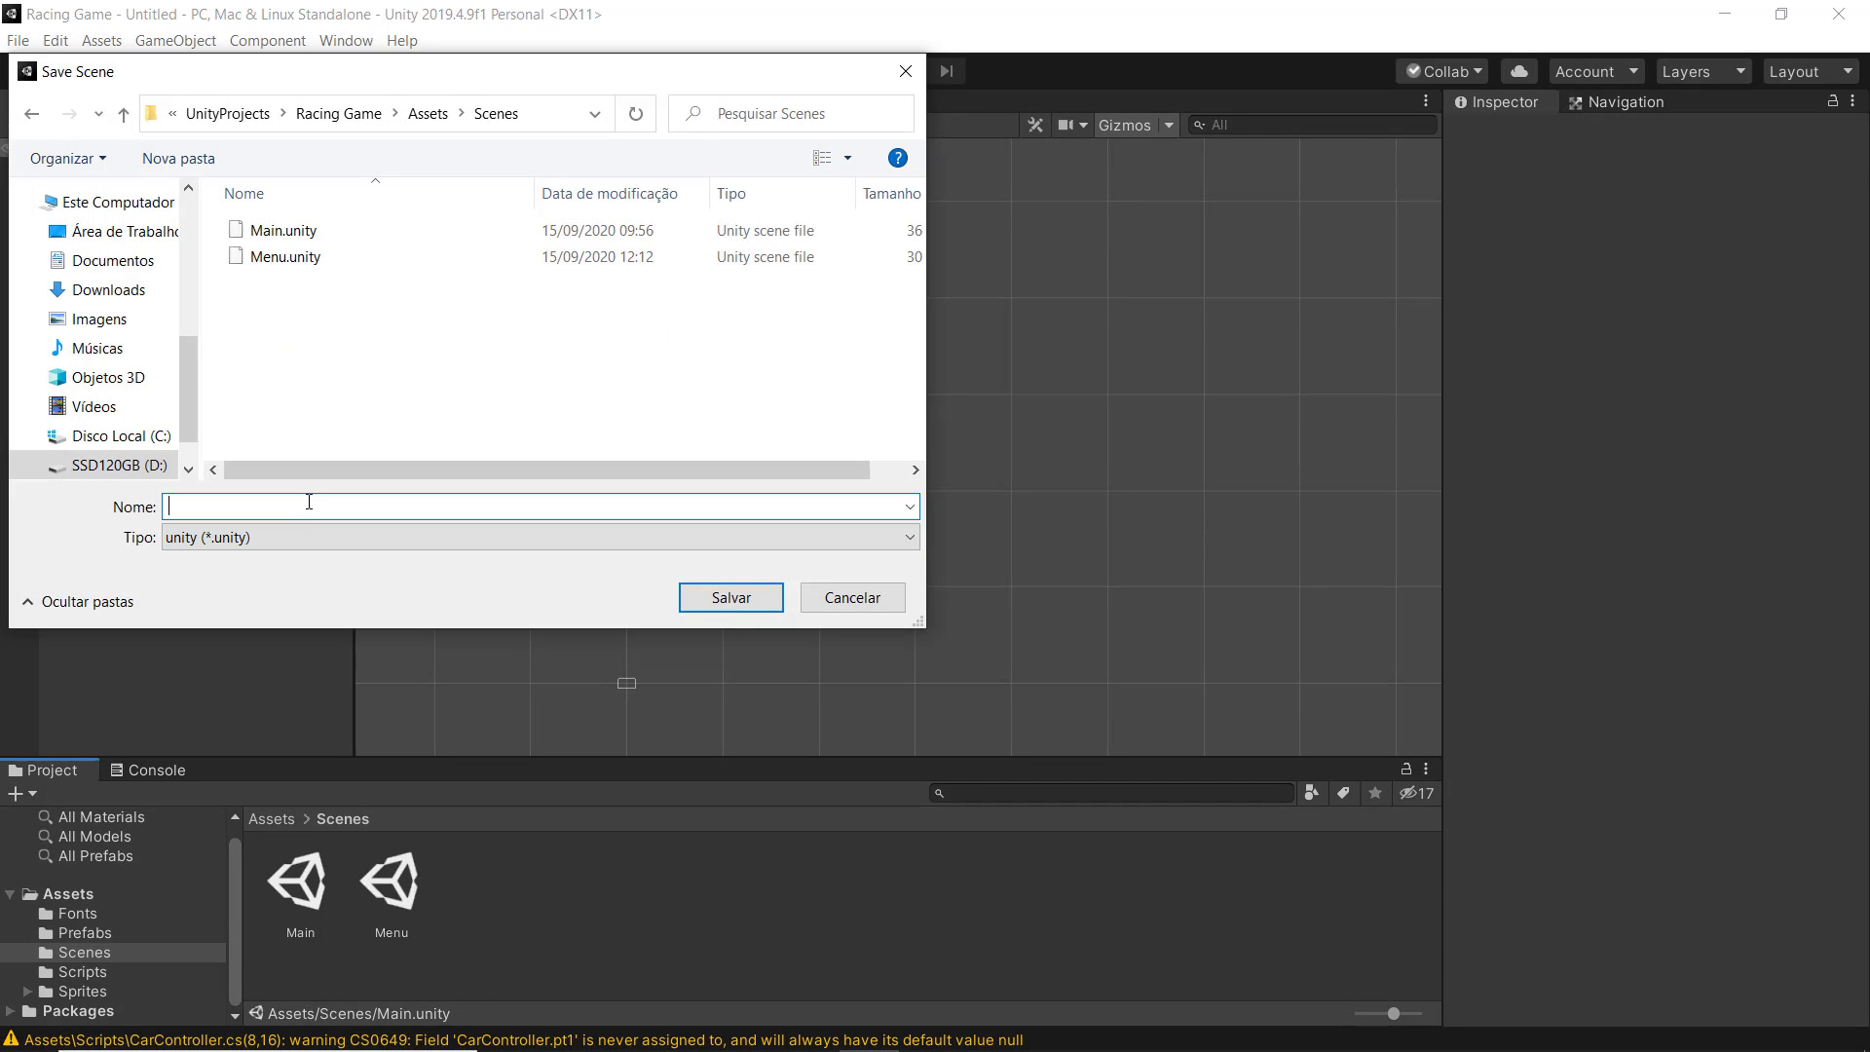
pyautogui.write('Game')
pyautogui.write('Over')
pyautogui.press('Return')
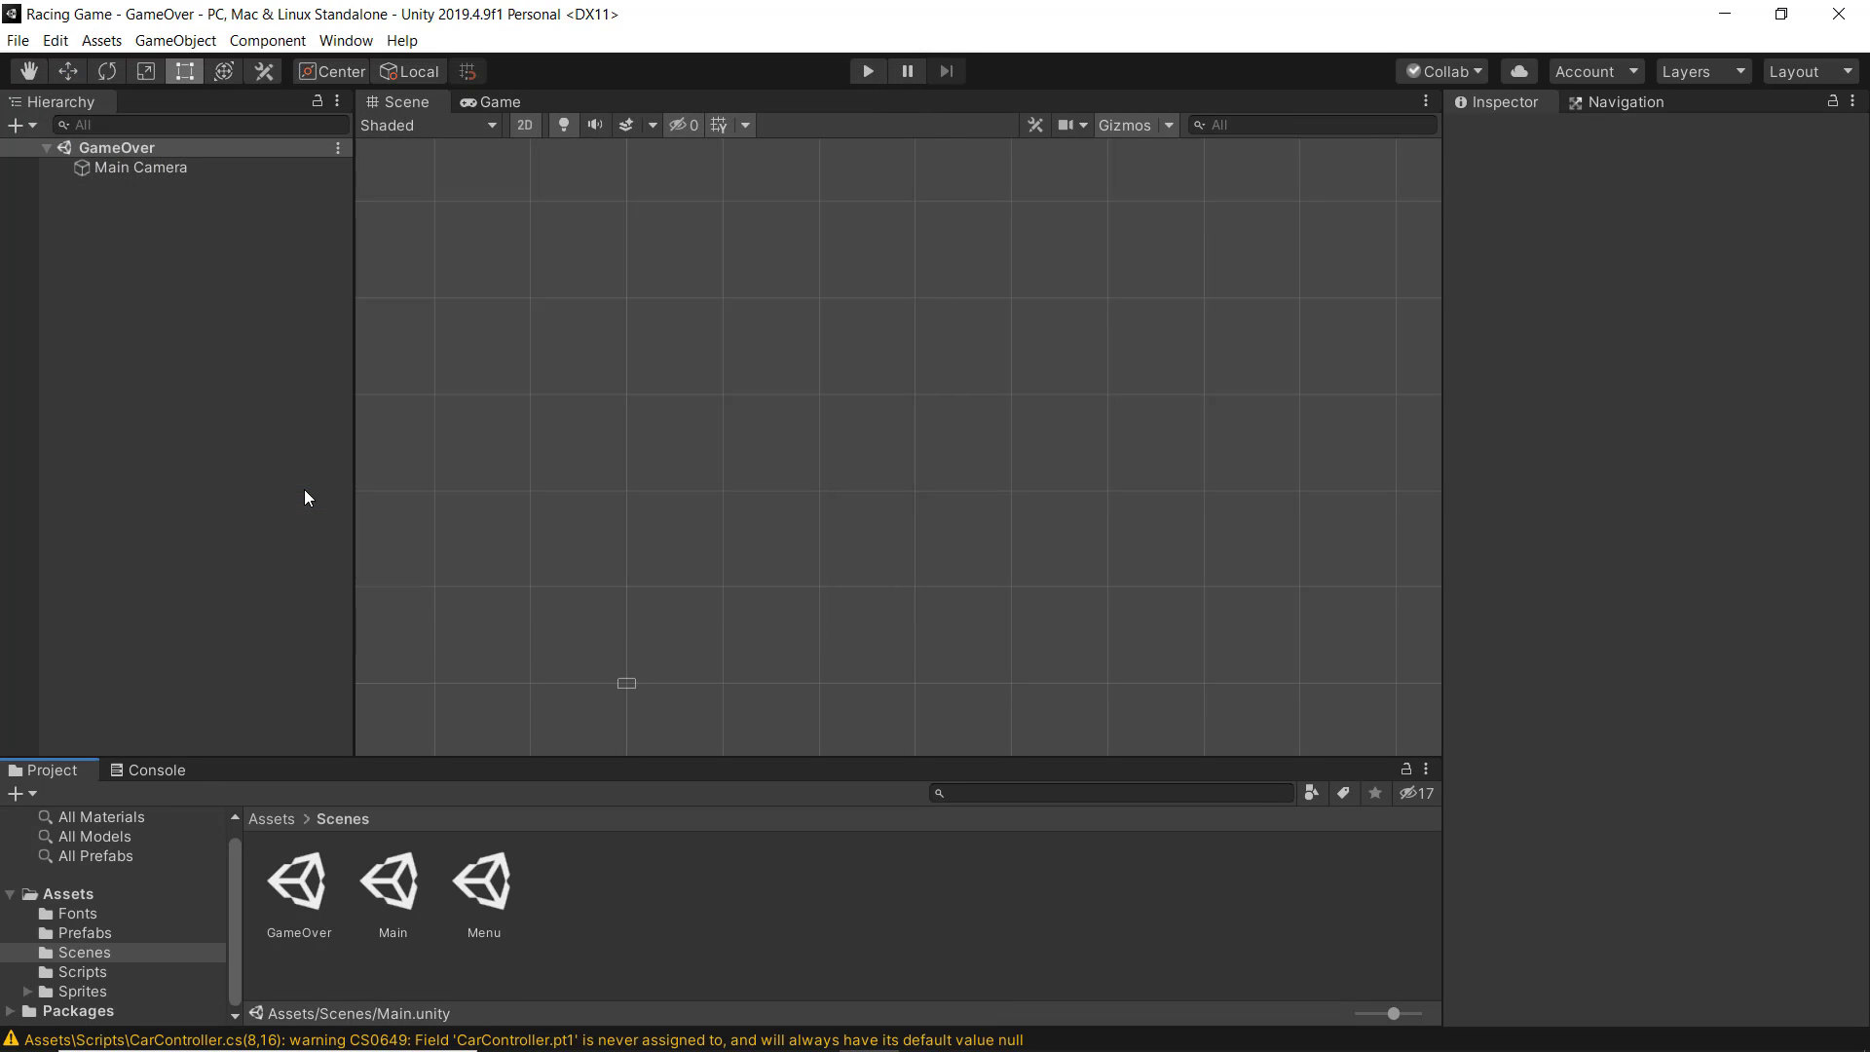
pyautogui.click(19, 41)
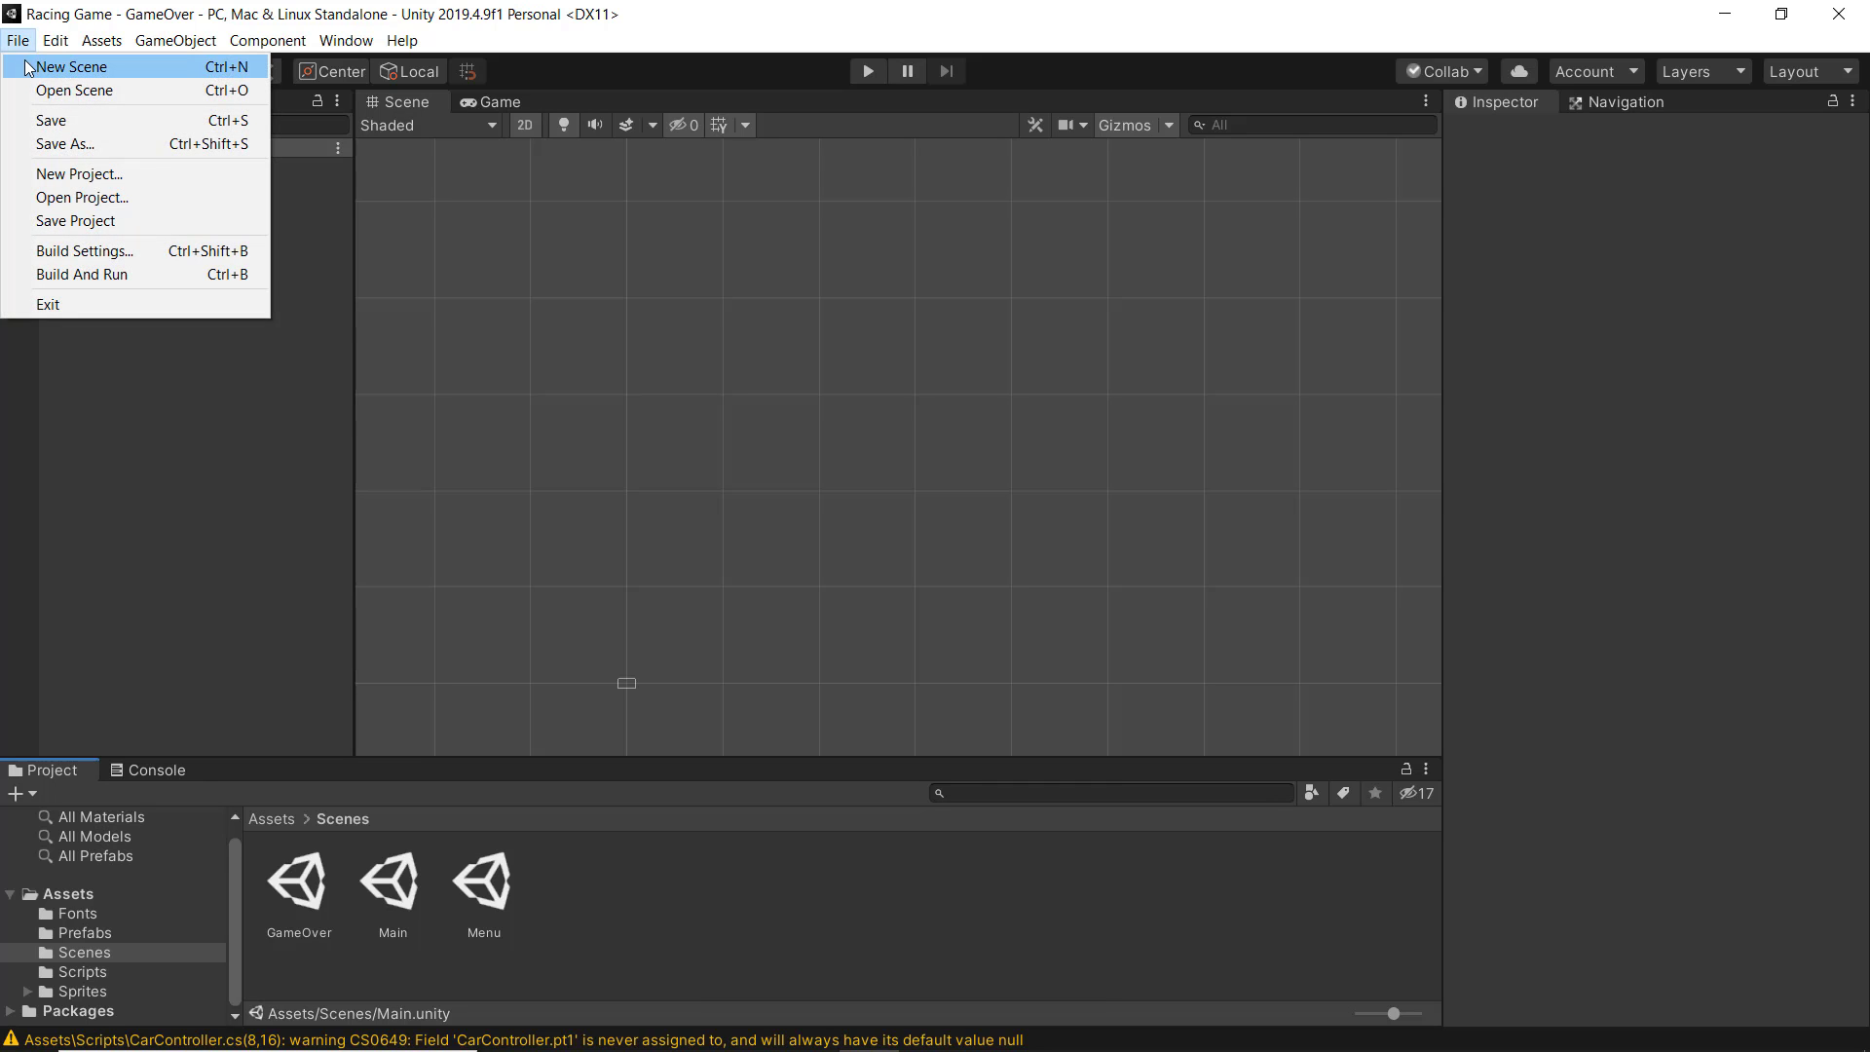
# Add GameOver to Build Settings as scene 2, save it, and browse to Assets/Scenes
pyautogui.click(83, 251)
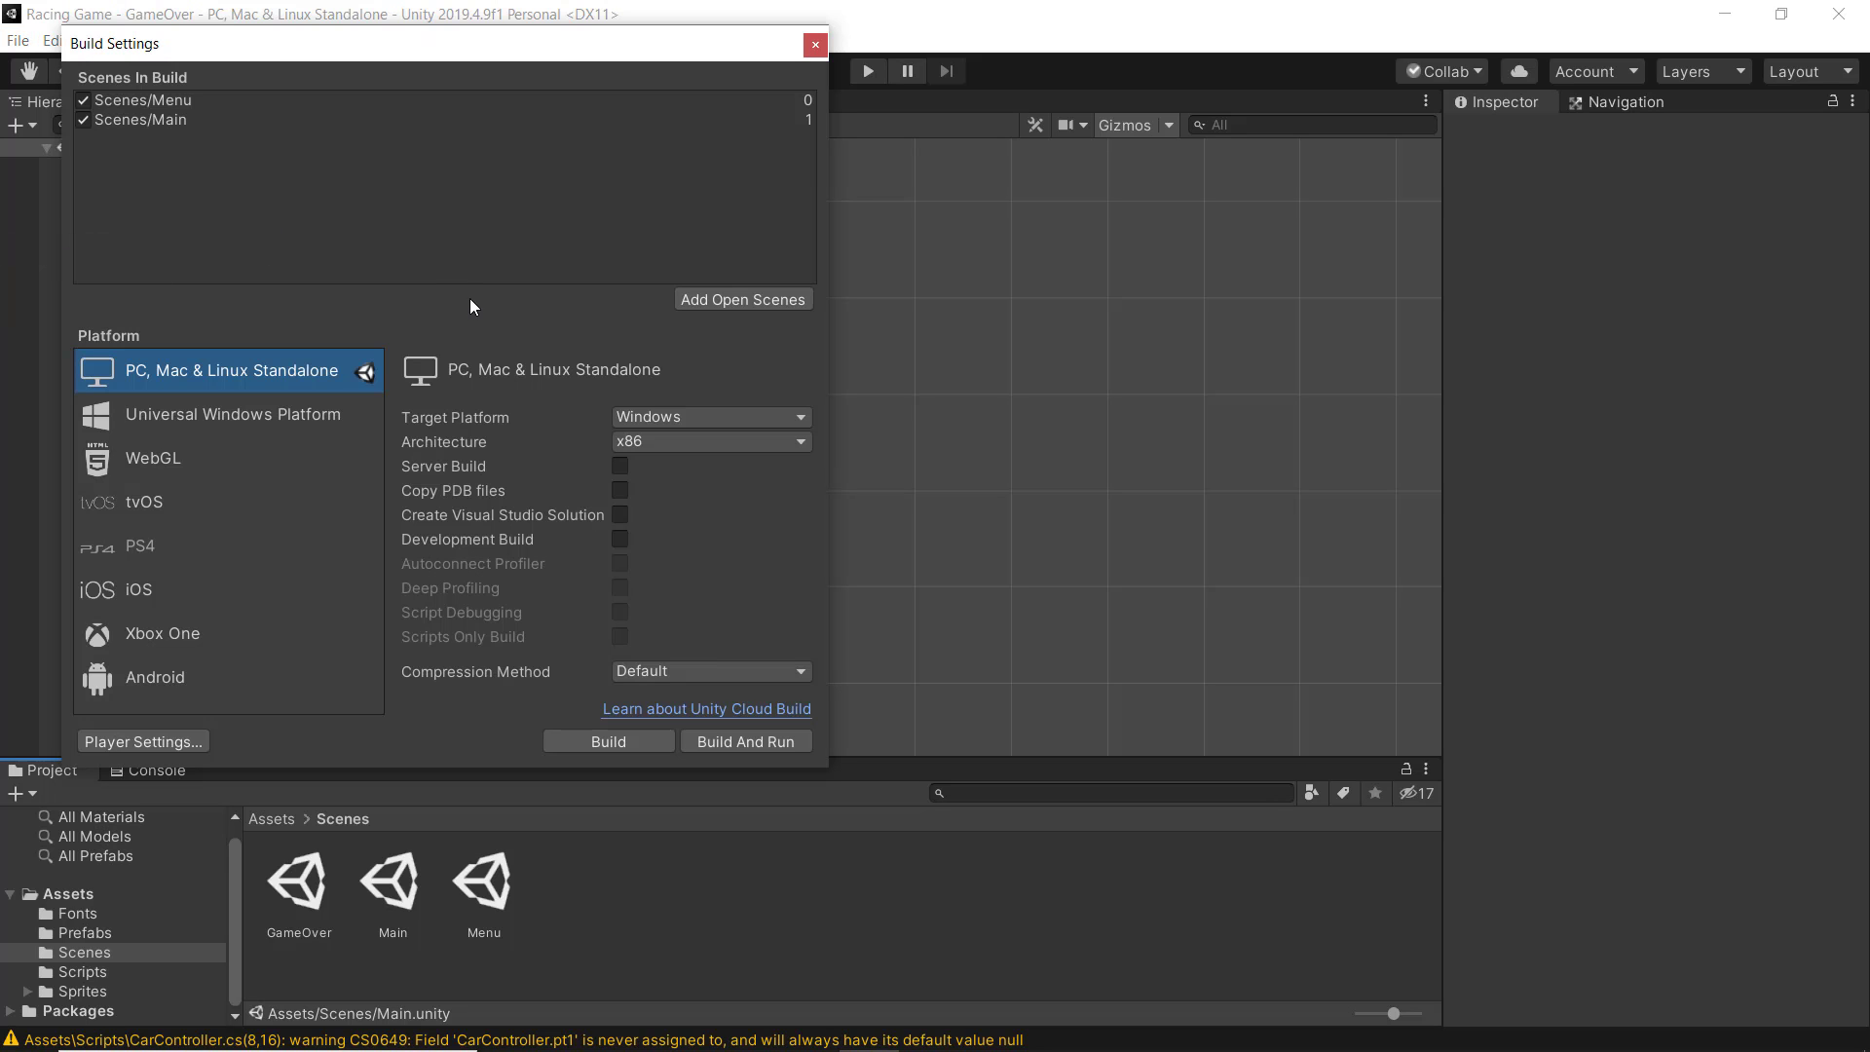
pyautogui.click(755, 302)
pyautogui.click(814, 47)
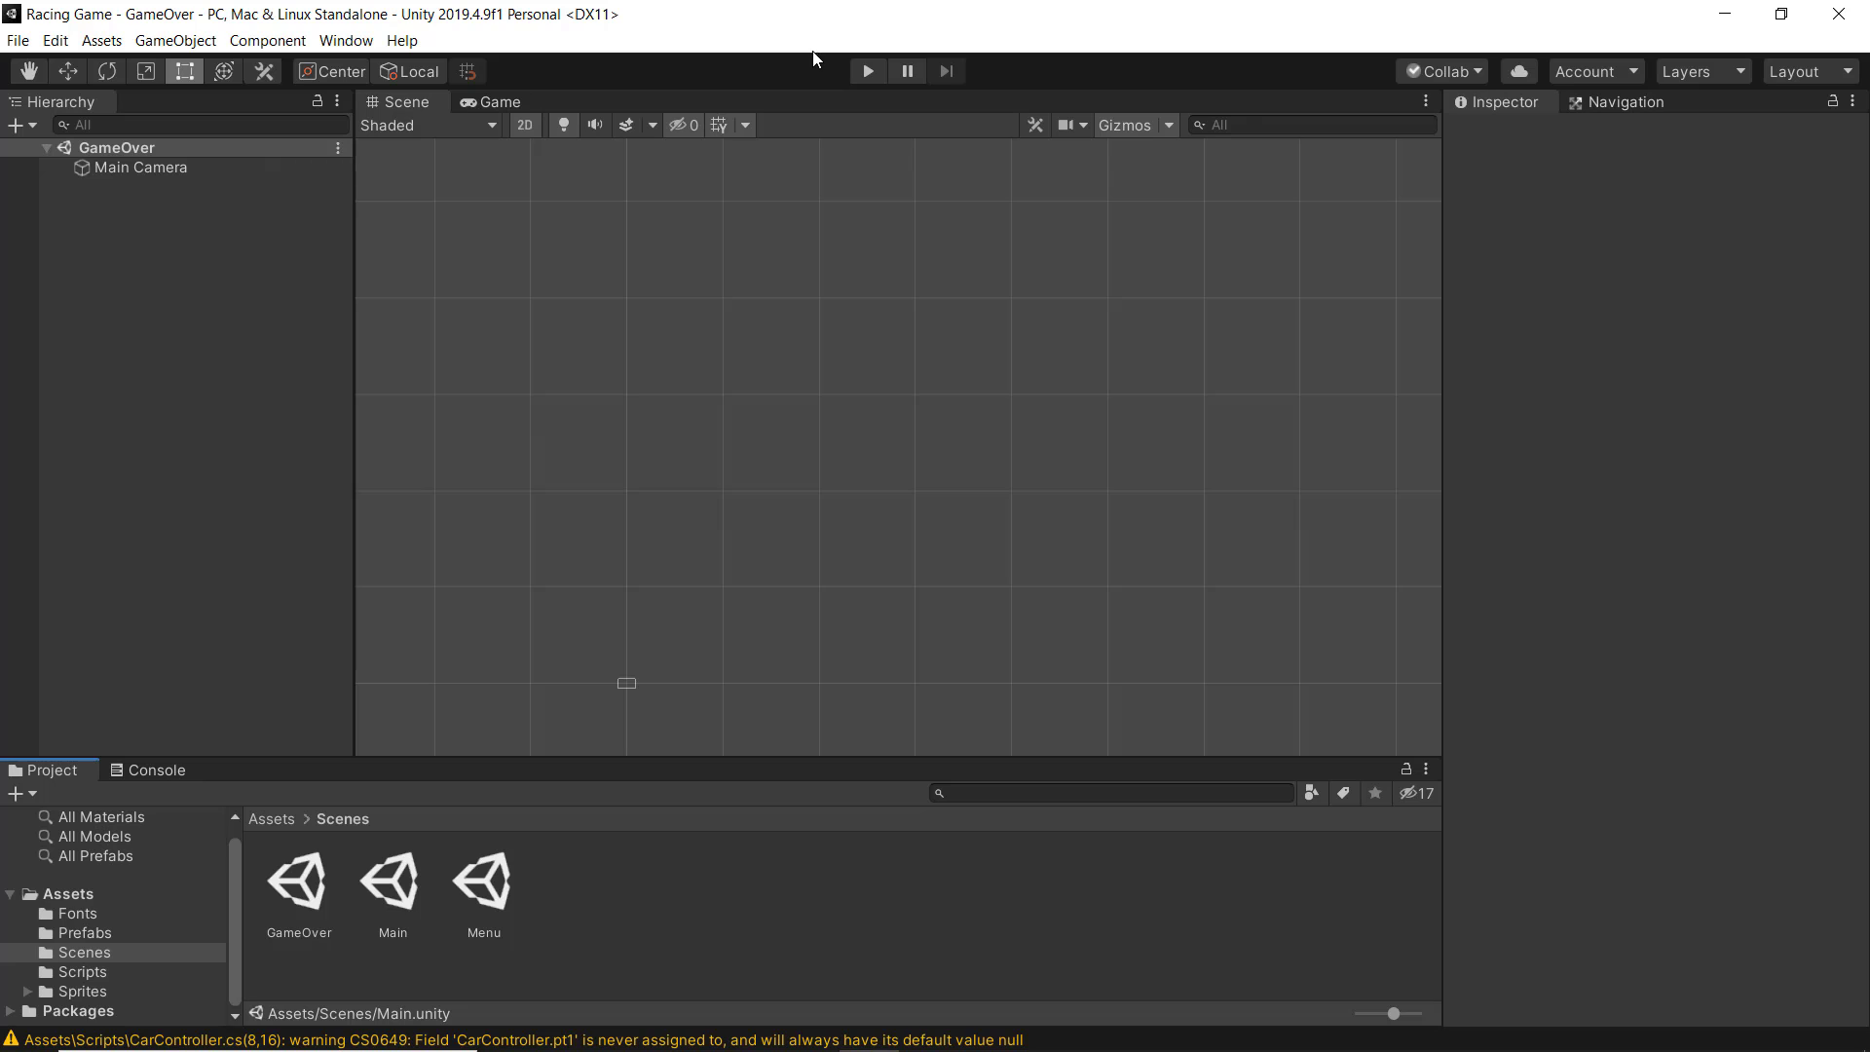
pyautogui.click(17, 40)
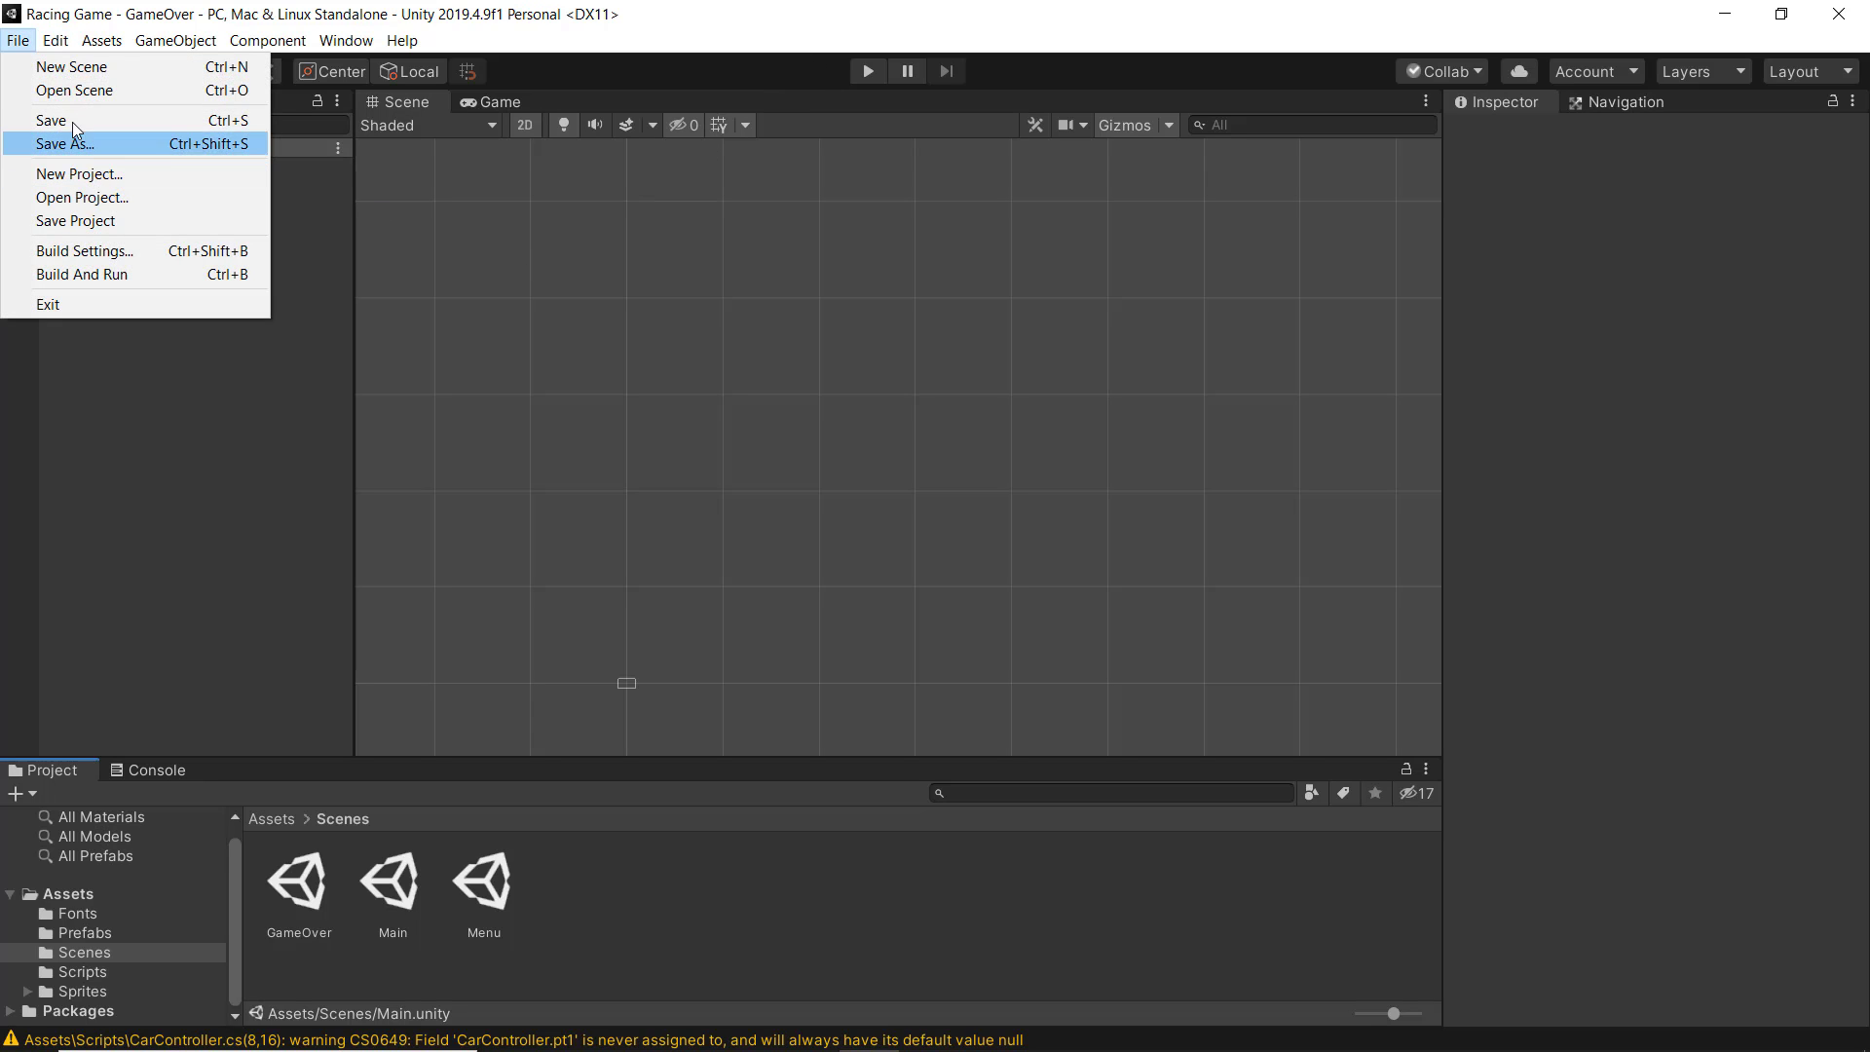
pyautogui.click(184, 495)
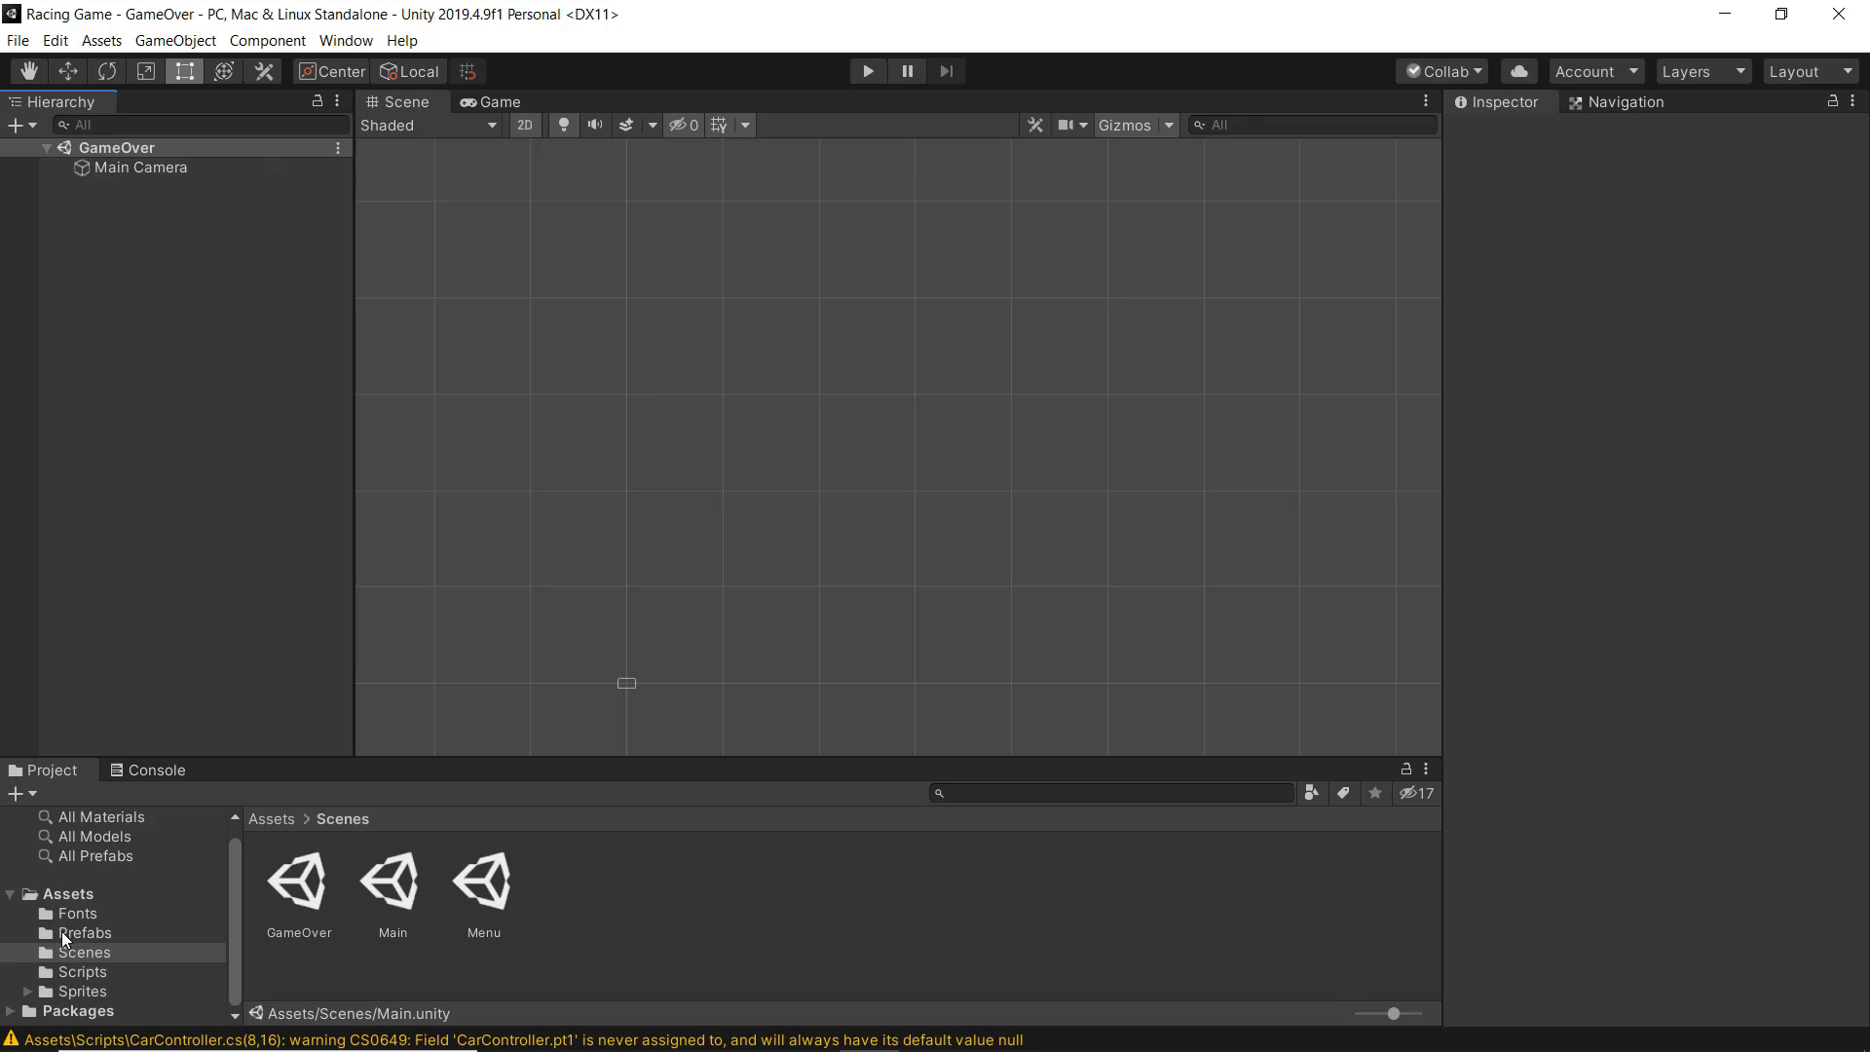
pyautogui.click(25, 896)
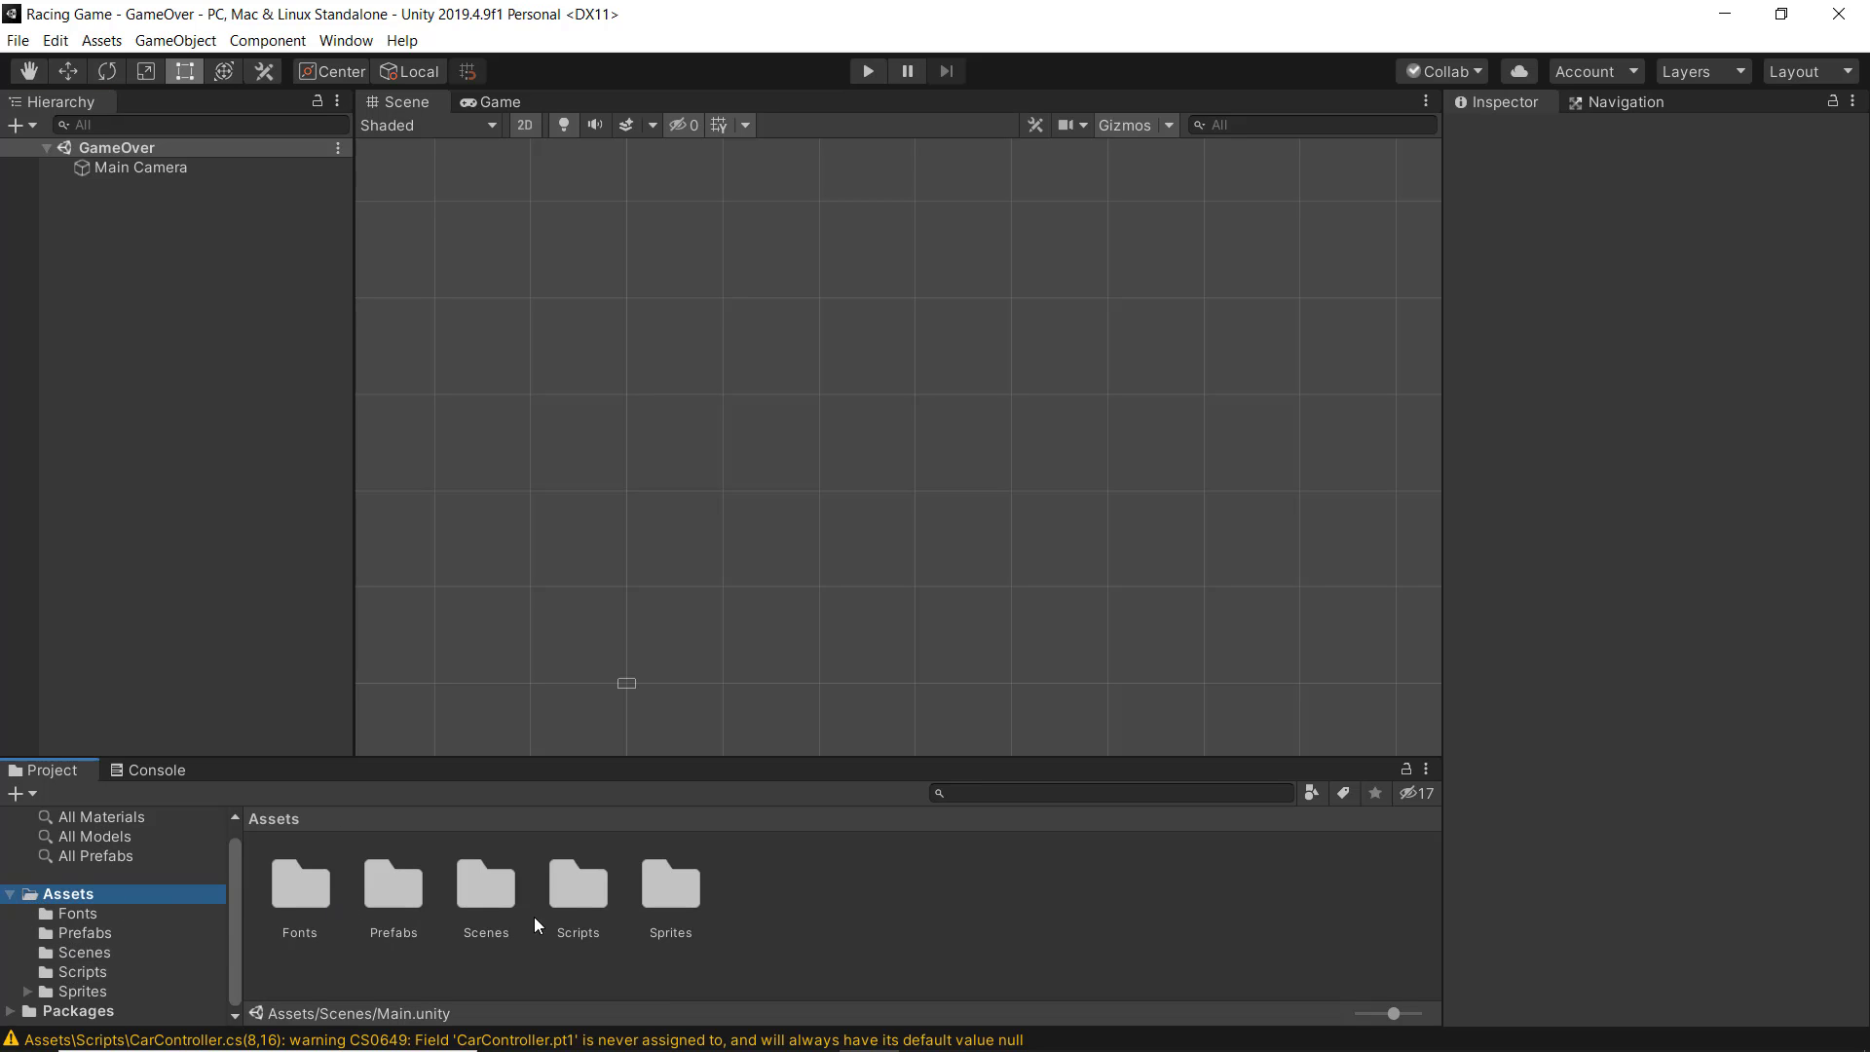
pyautogui.doubleClick(501, 897)
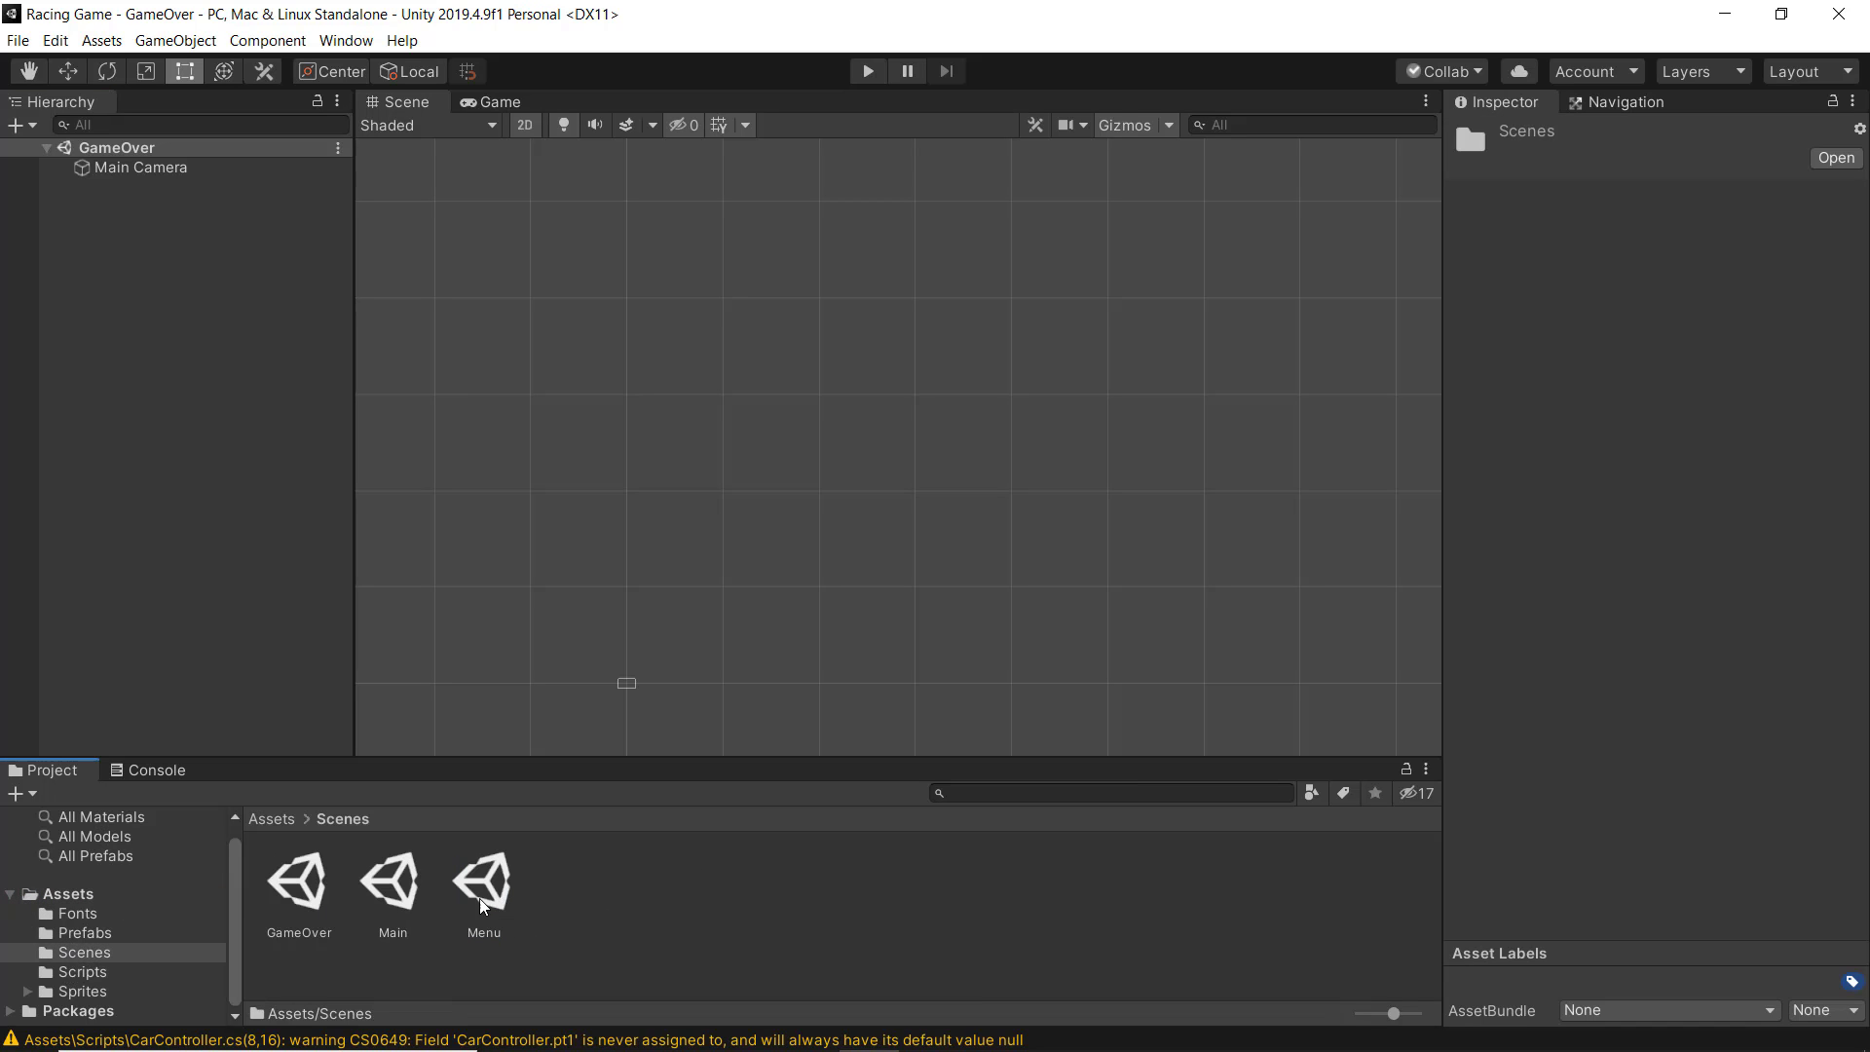
# Open the Menu scene and create an empty object named 'menu'
pyautogui.doubleClick(487, 896)
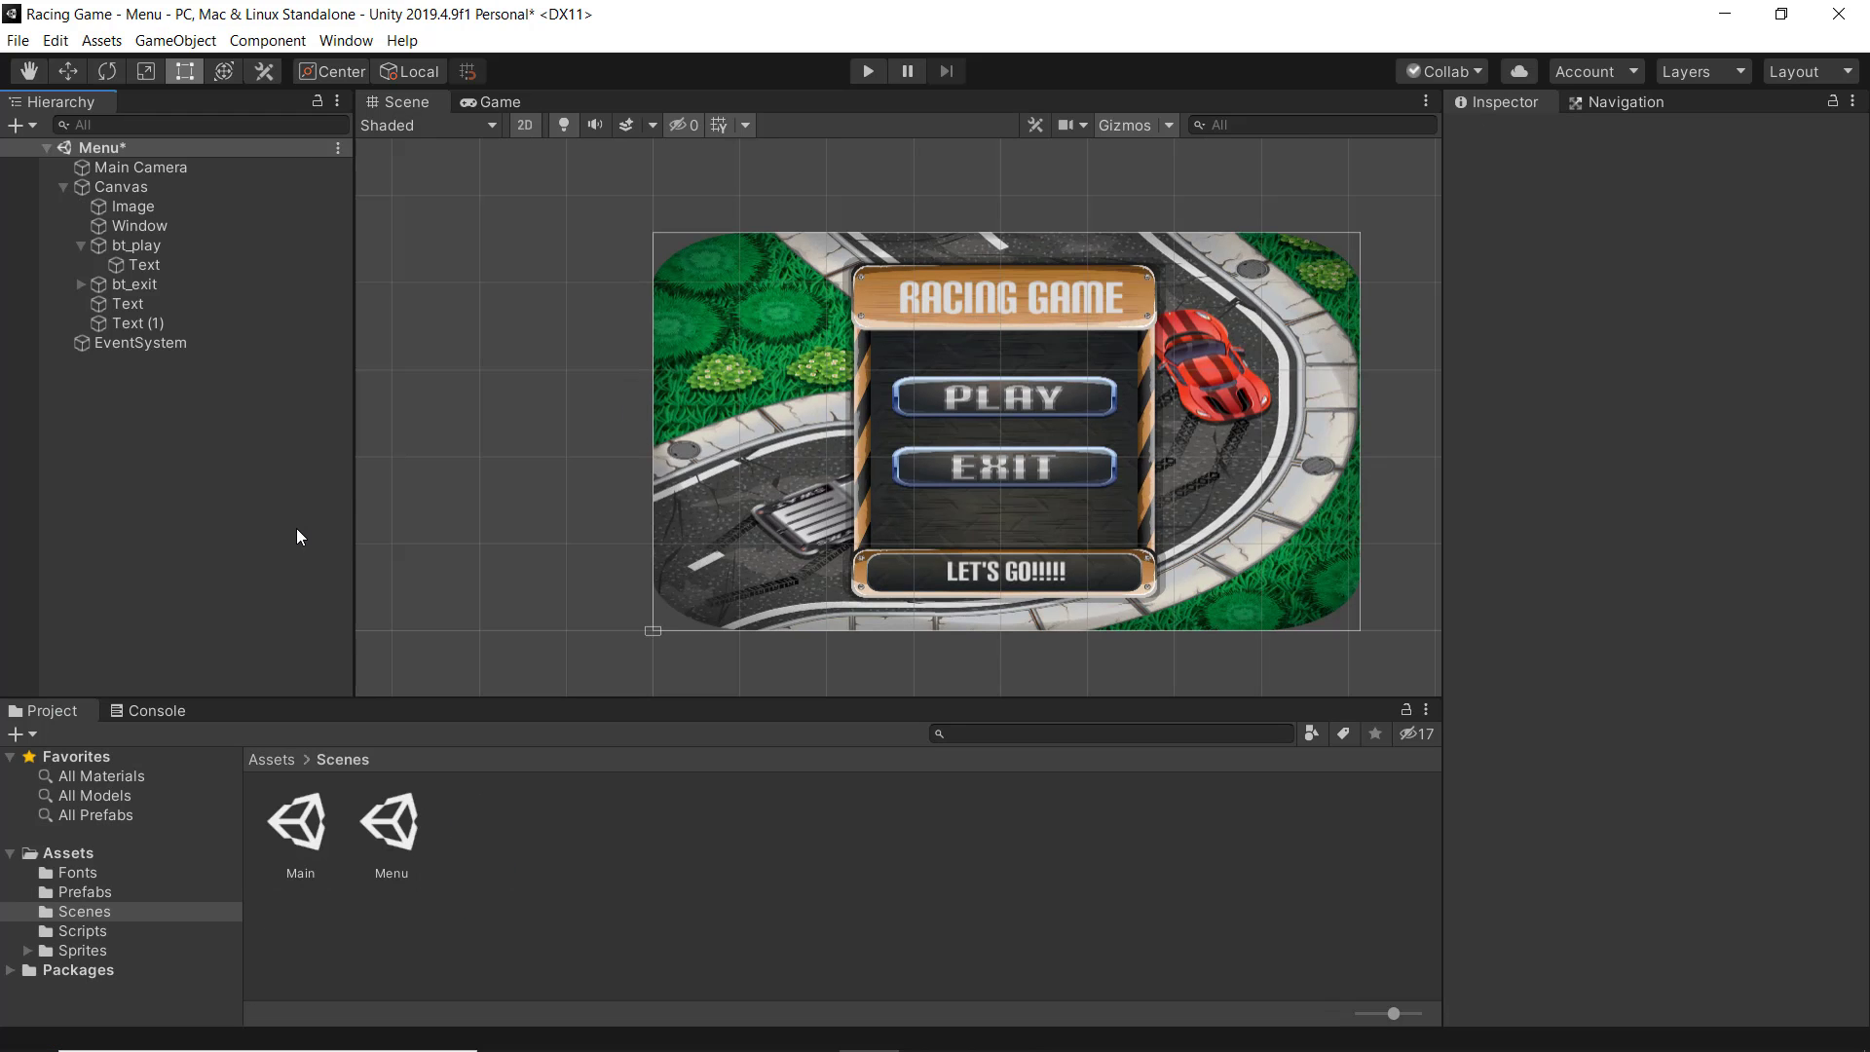
pyautogui.rightClick(174, 457)
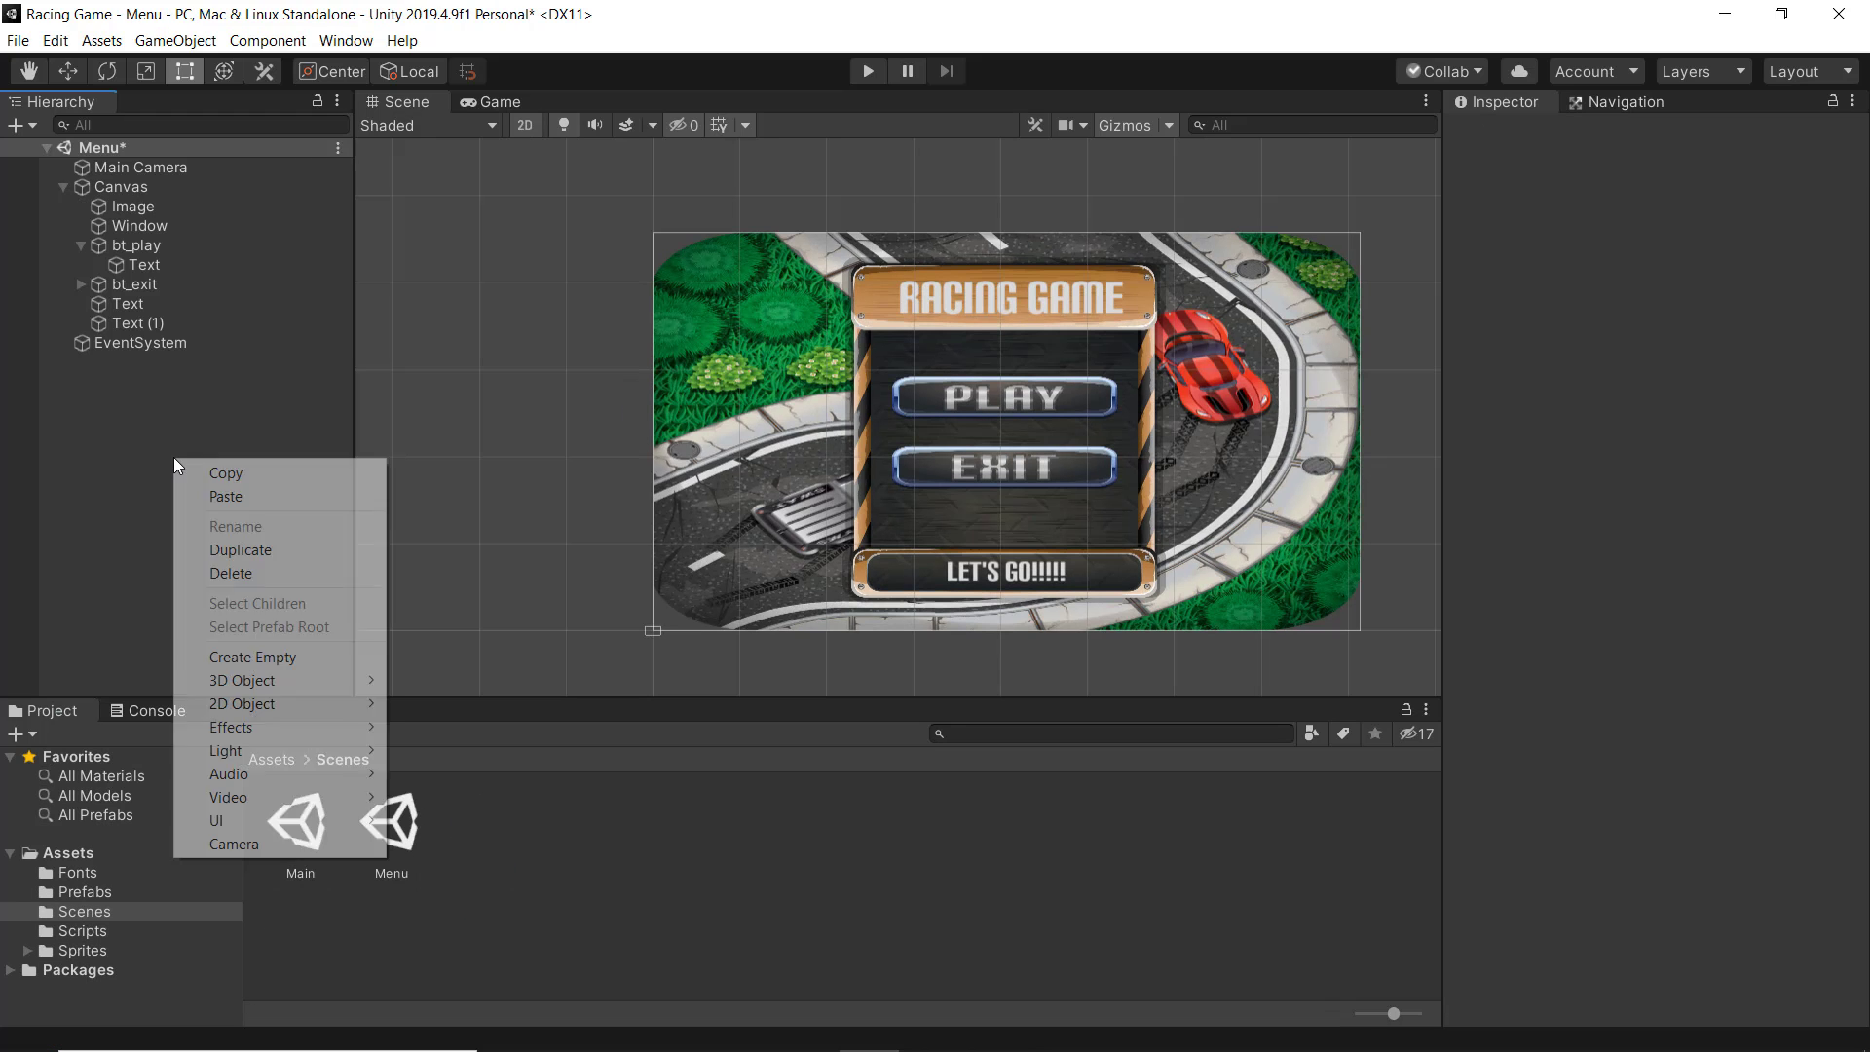
pyautogui.click(295, 664)
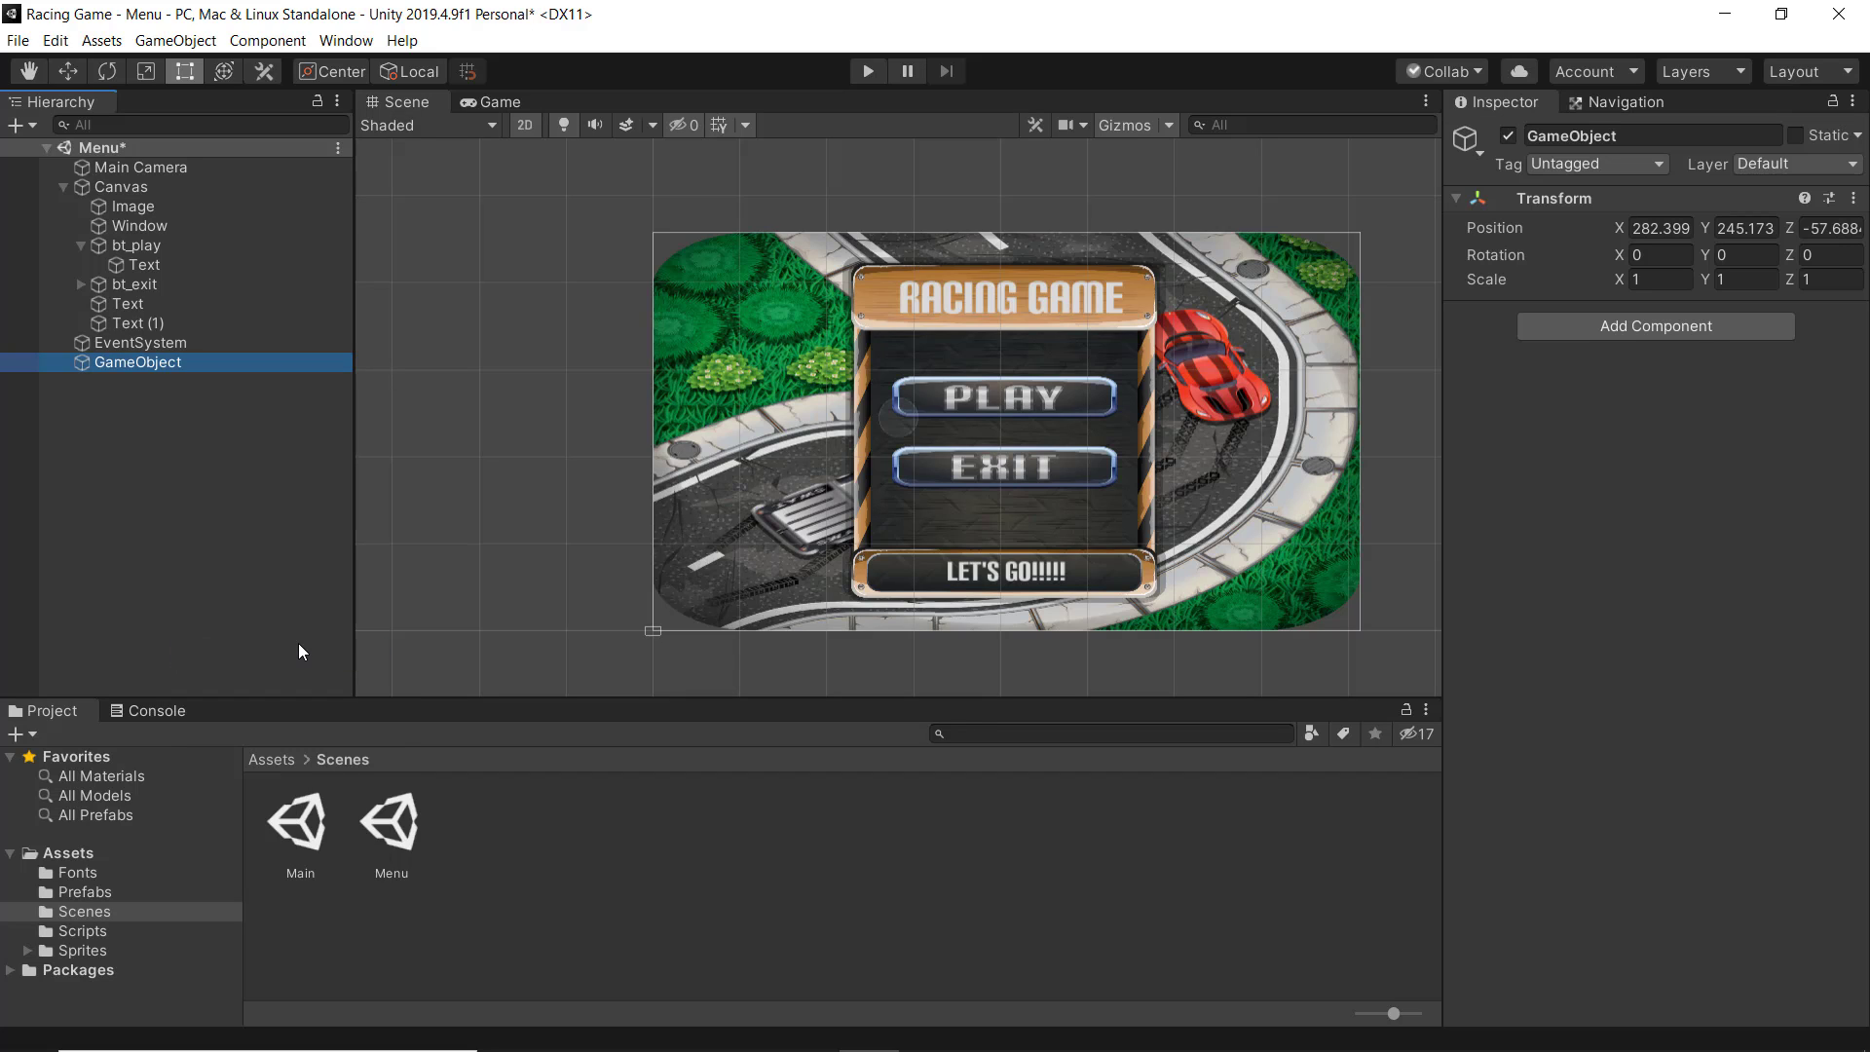
pyautogui.press('F2')
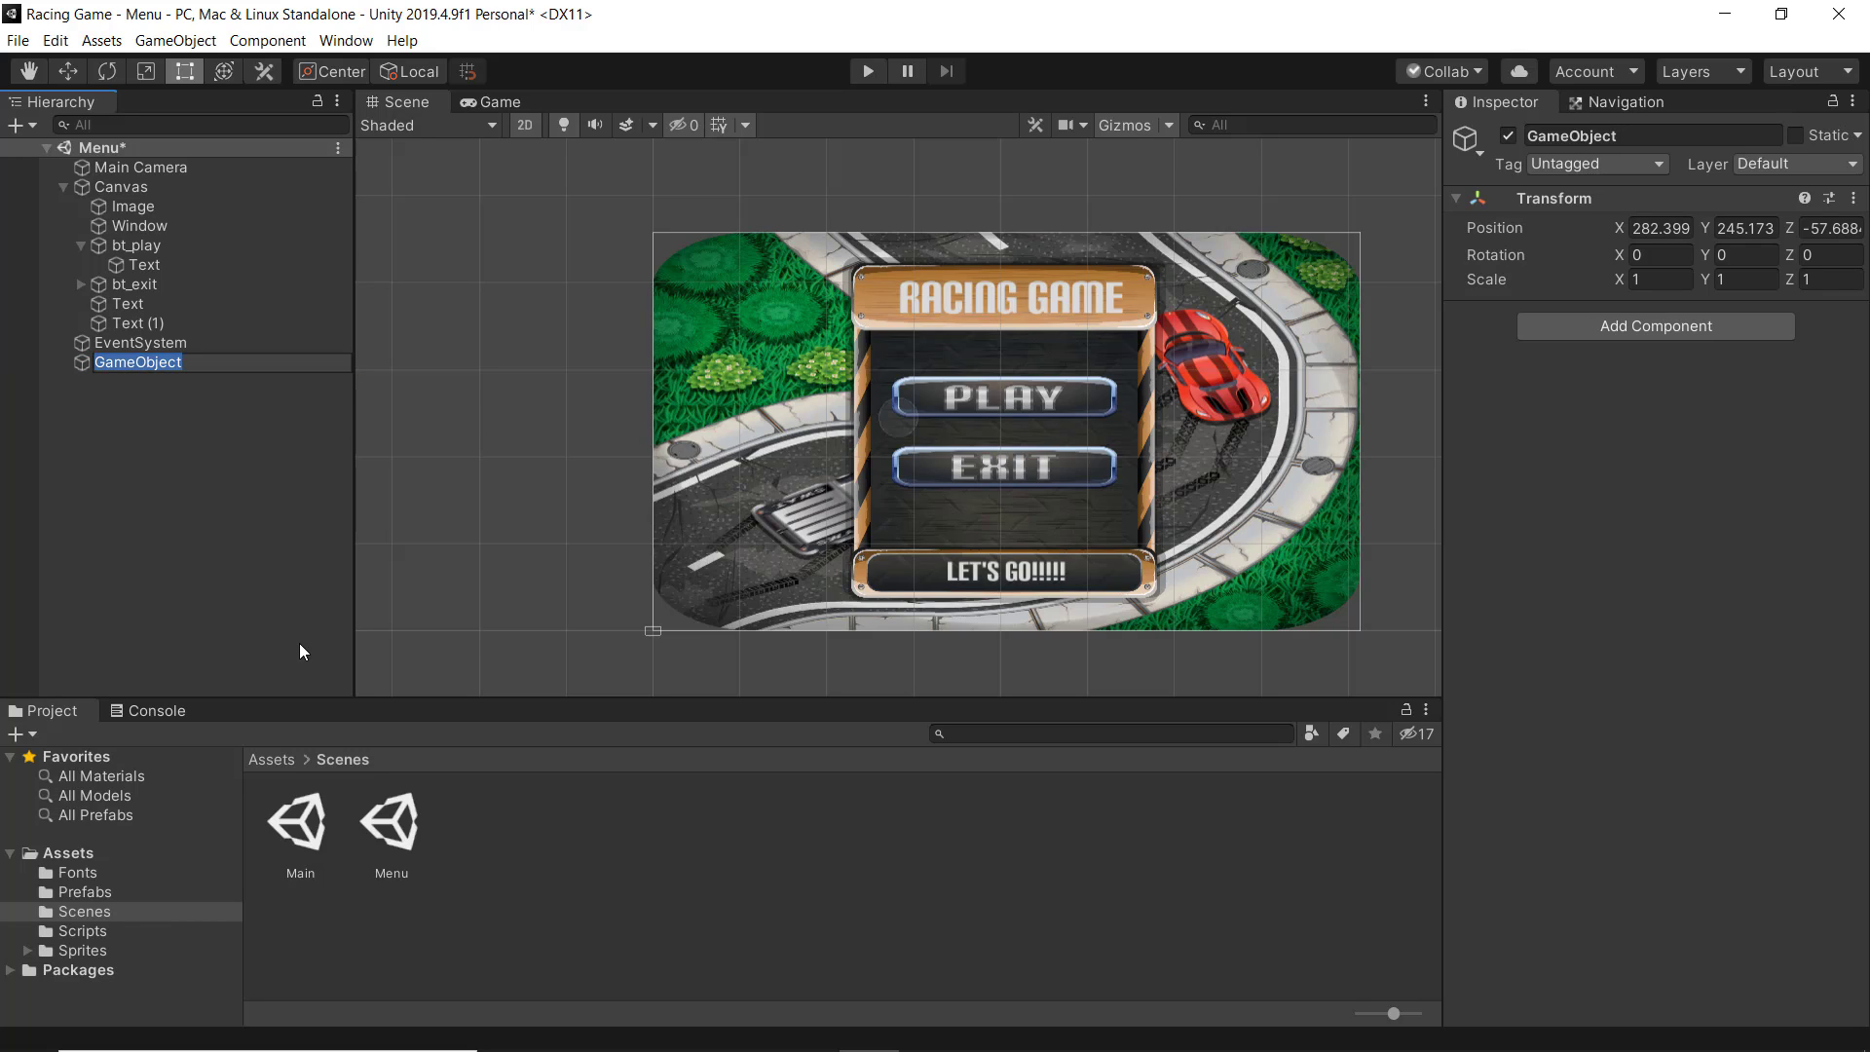
pyautogui.write('menu')
pyautogui.press('Return')
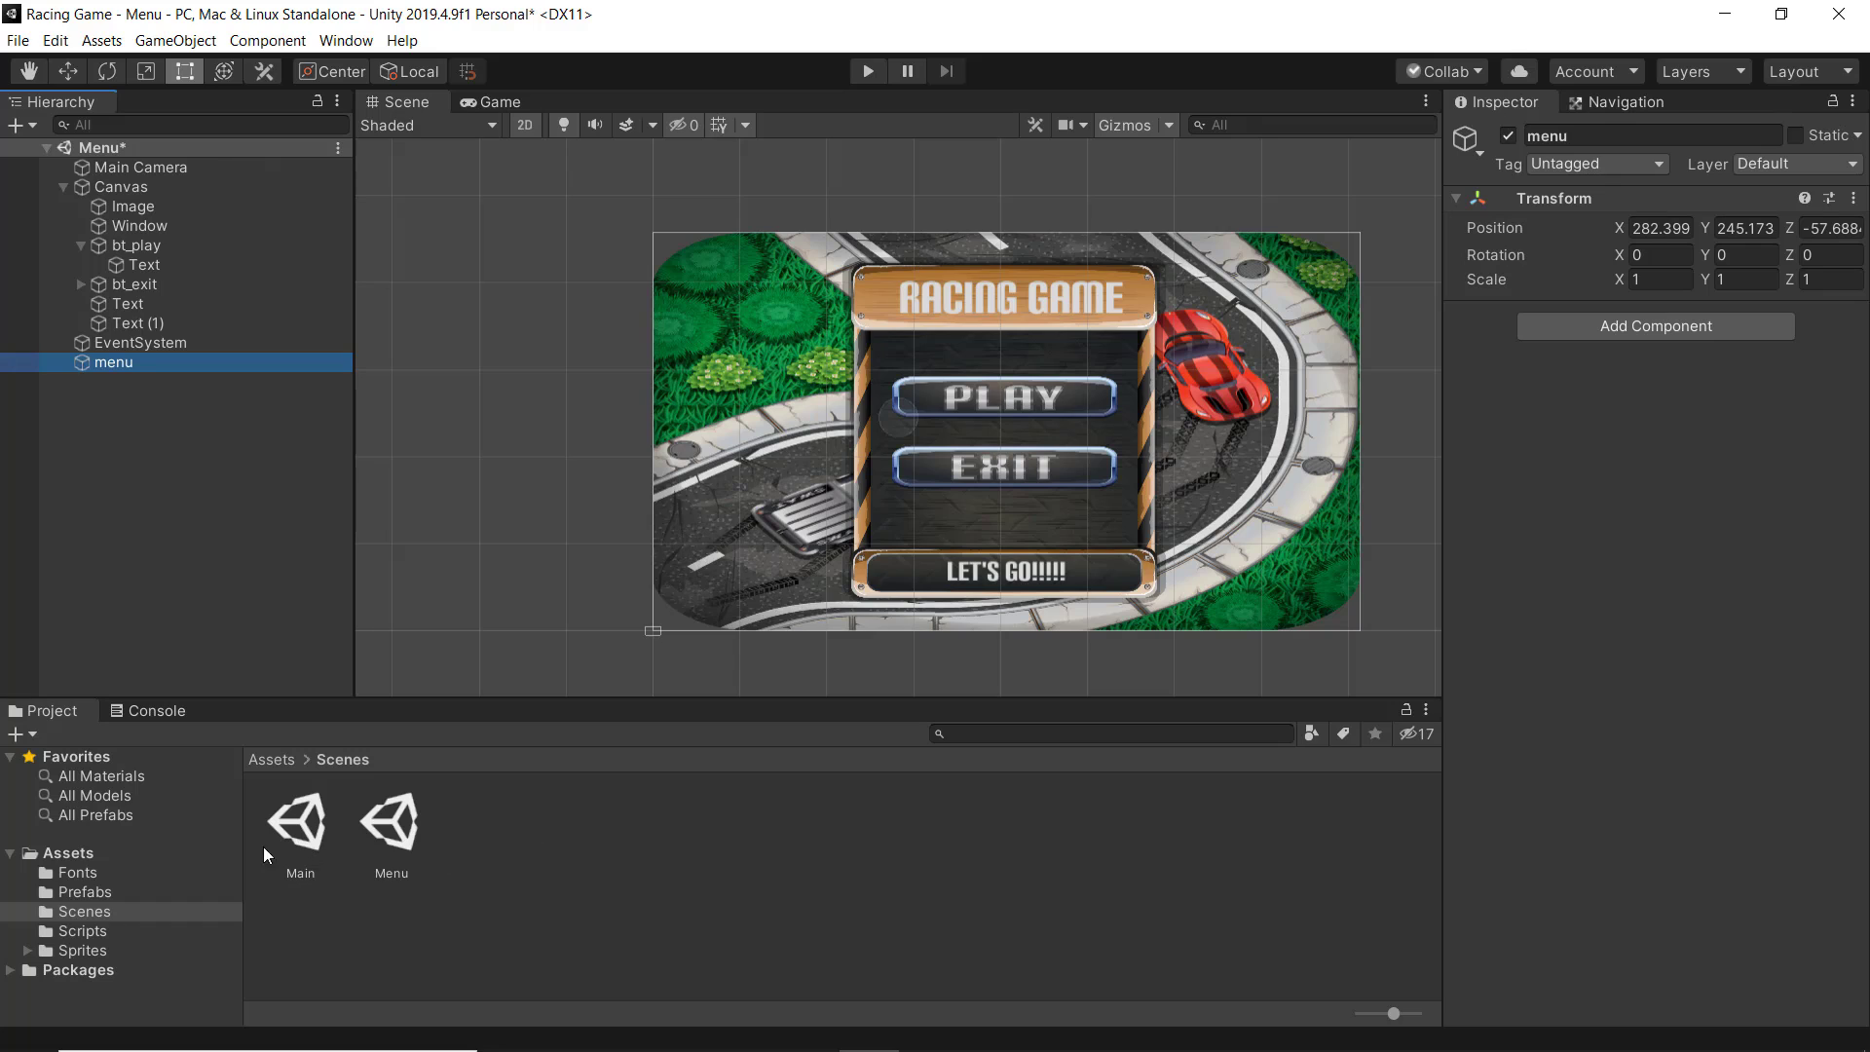
# Attach the Menus script from the Scripts folder to the menu object
pyautogui.click(68, 892)
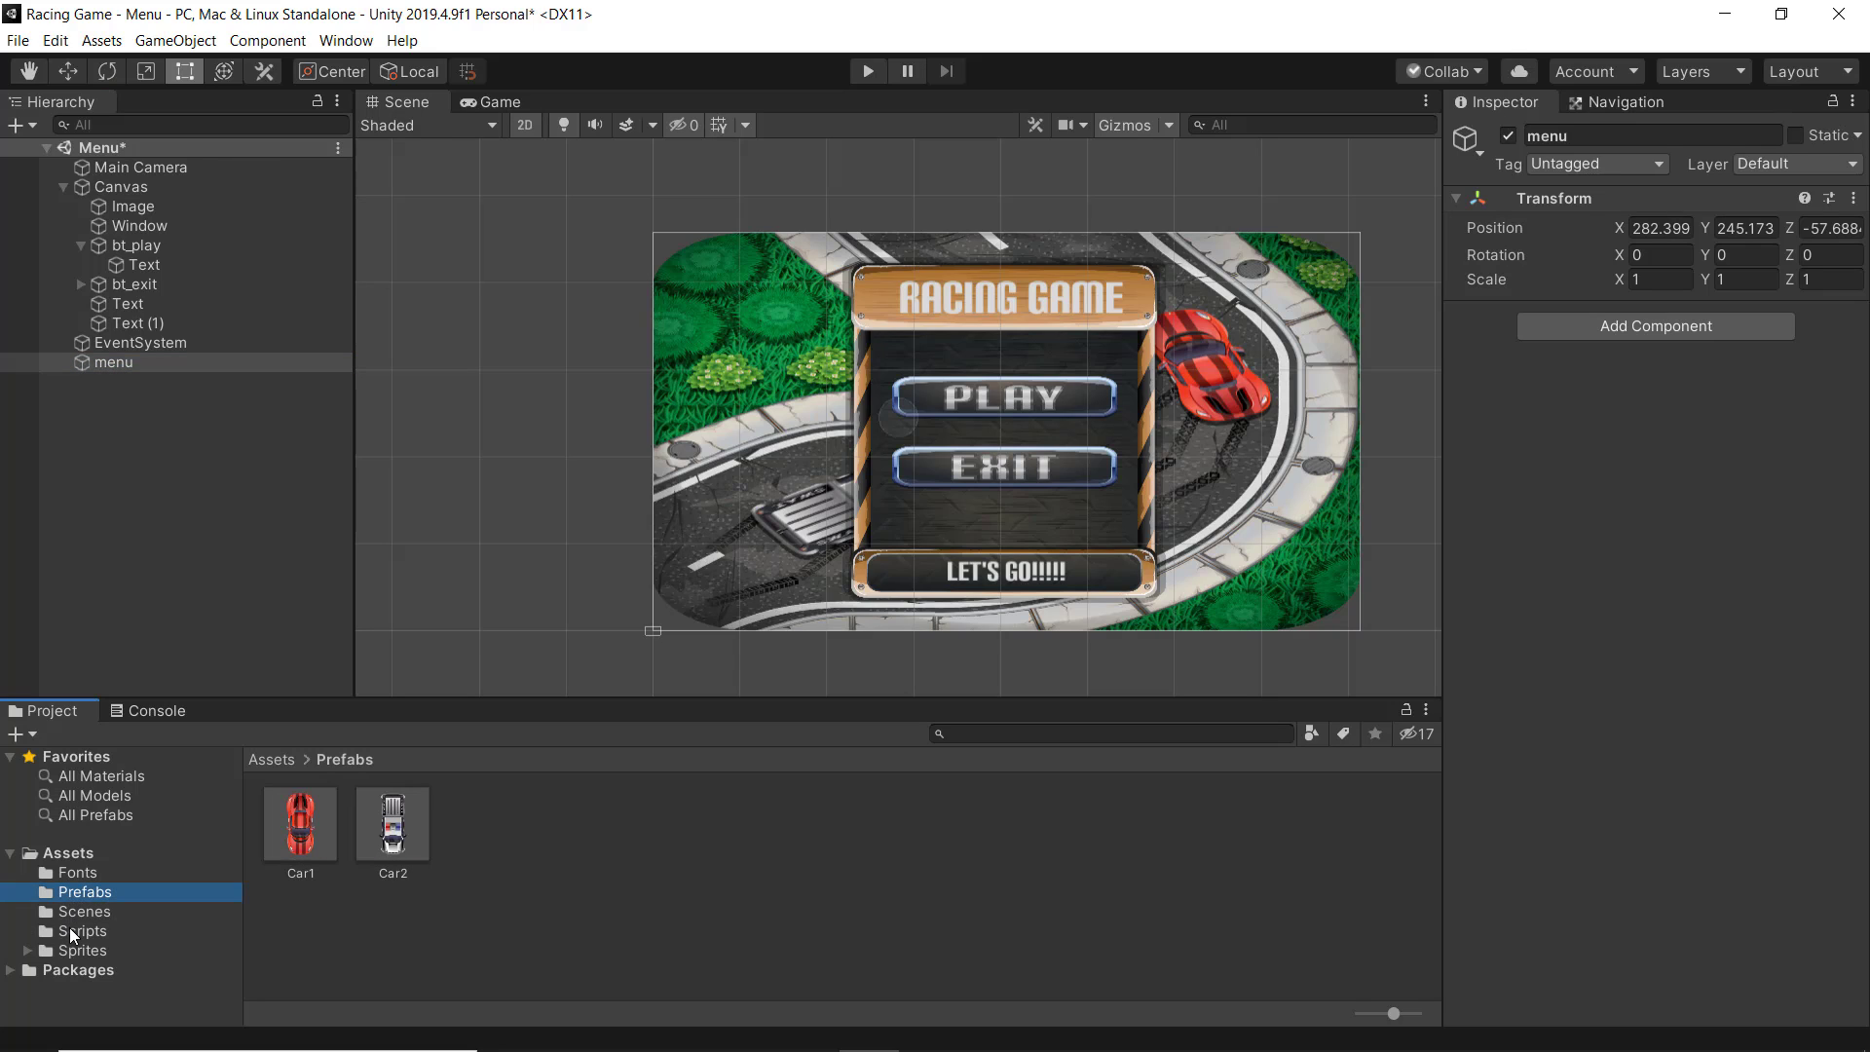
pyautogui.click(71, 932)
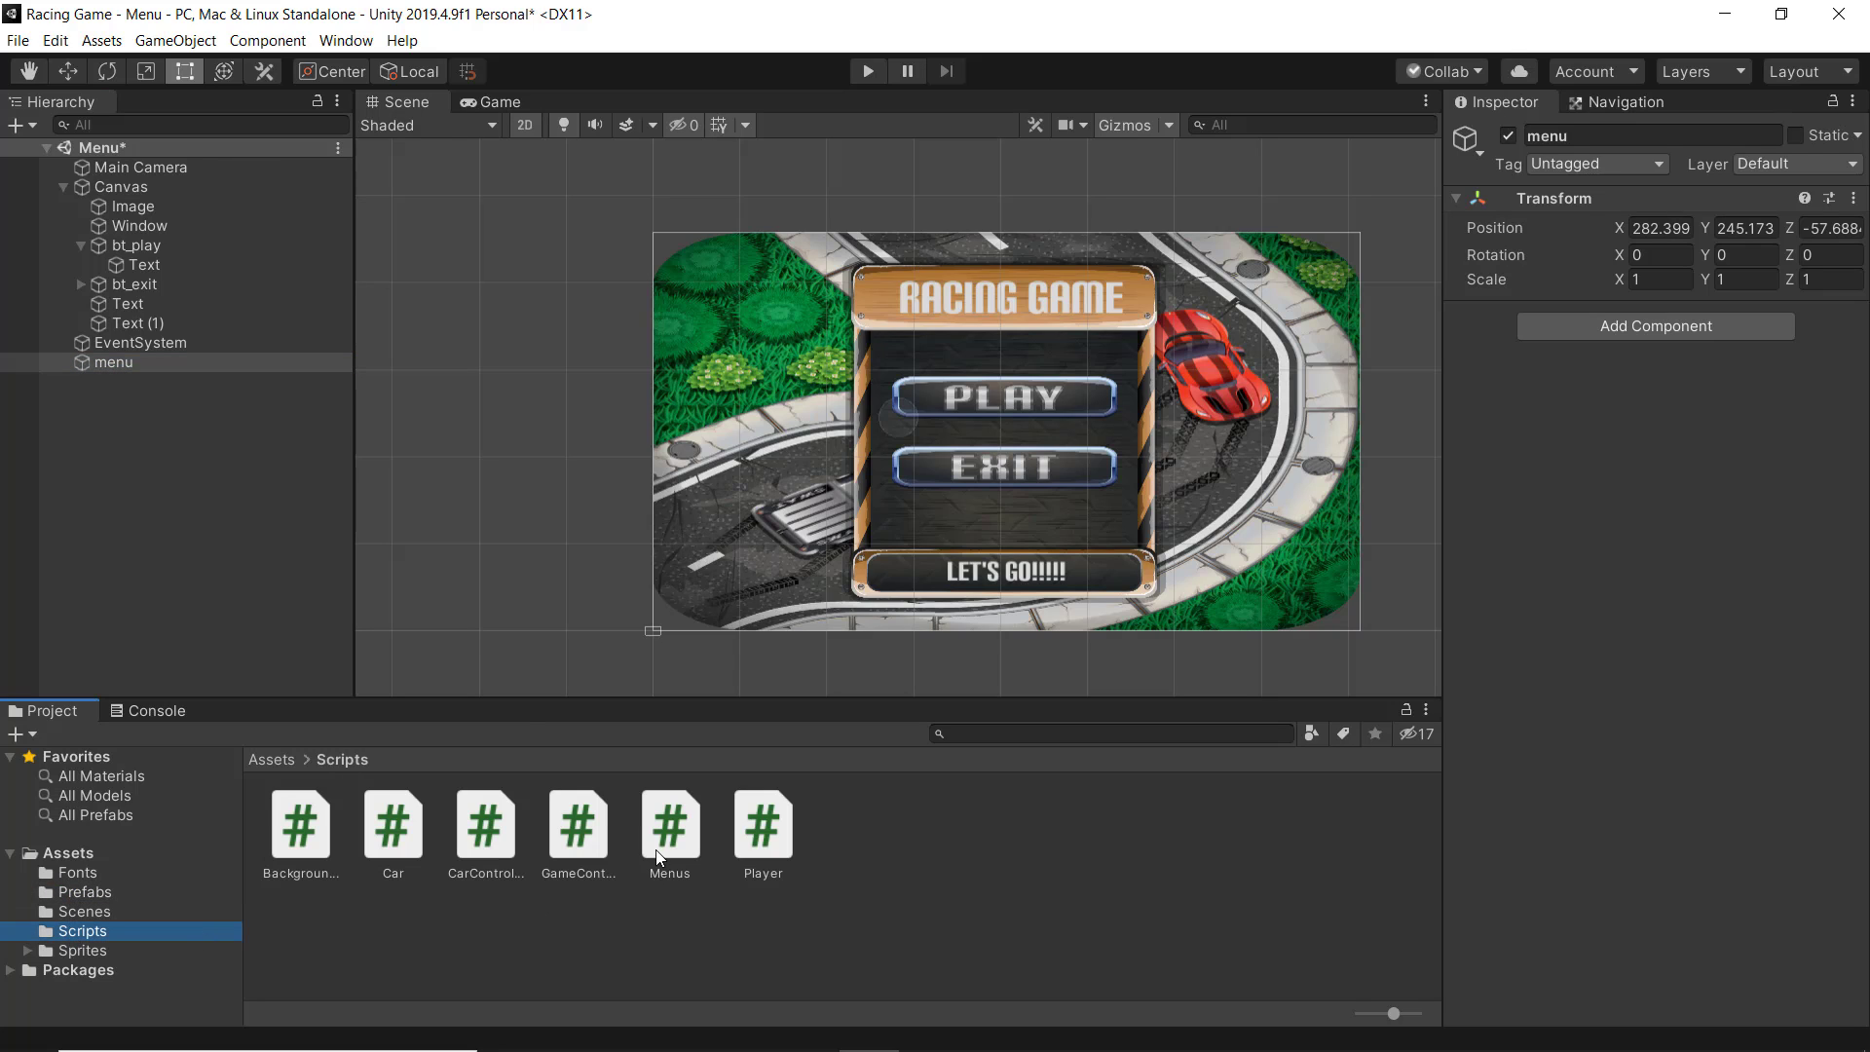
pyautogui.moveTo(658, 852); pyautogui.dragTo(95, 360)
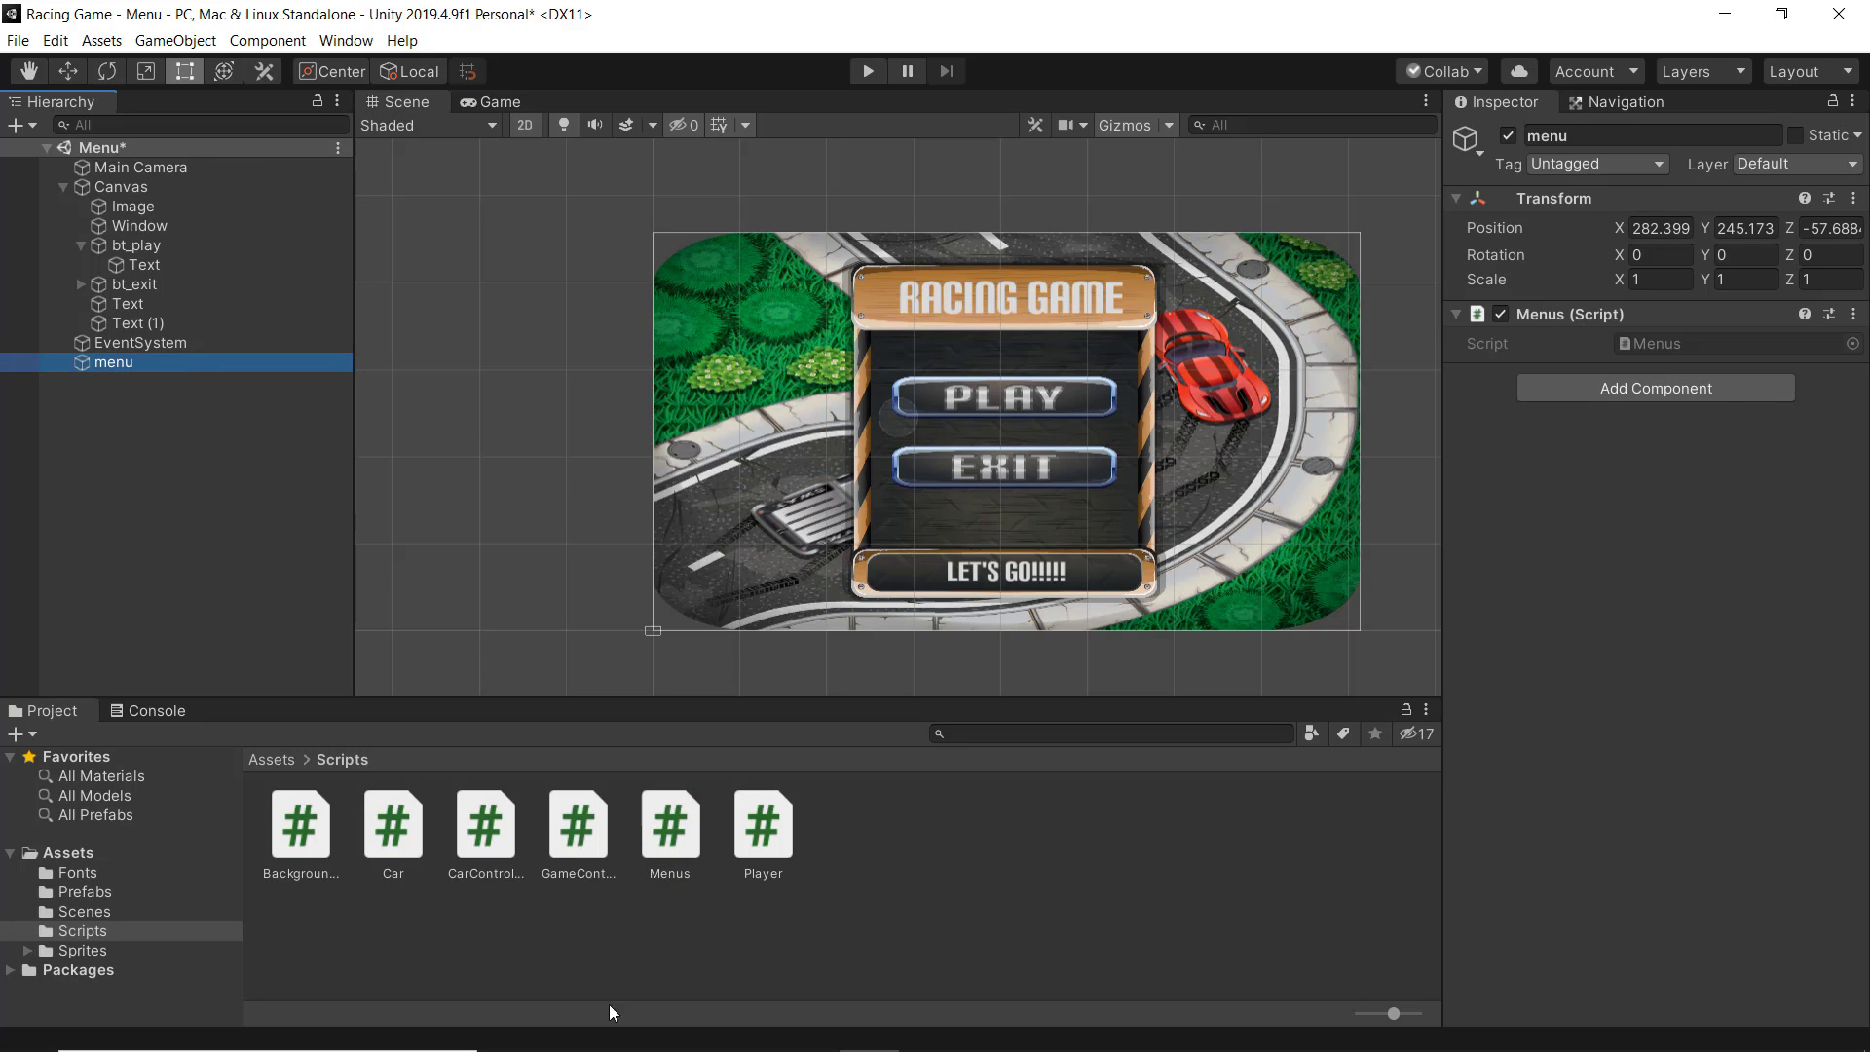
# Check LoadExit's Application.Quit() call in Menus.cs, save the script, and return to Unity
pyautogui.moveTo(613, 1047)
pyautogui.click(990, 1027)
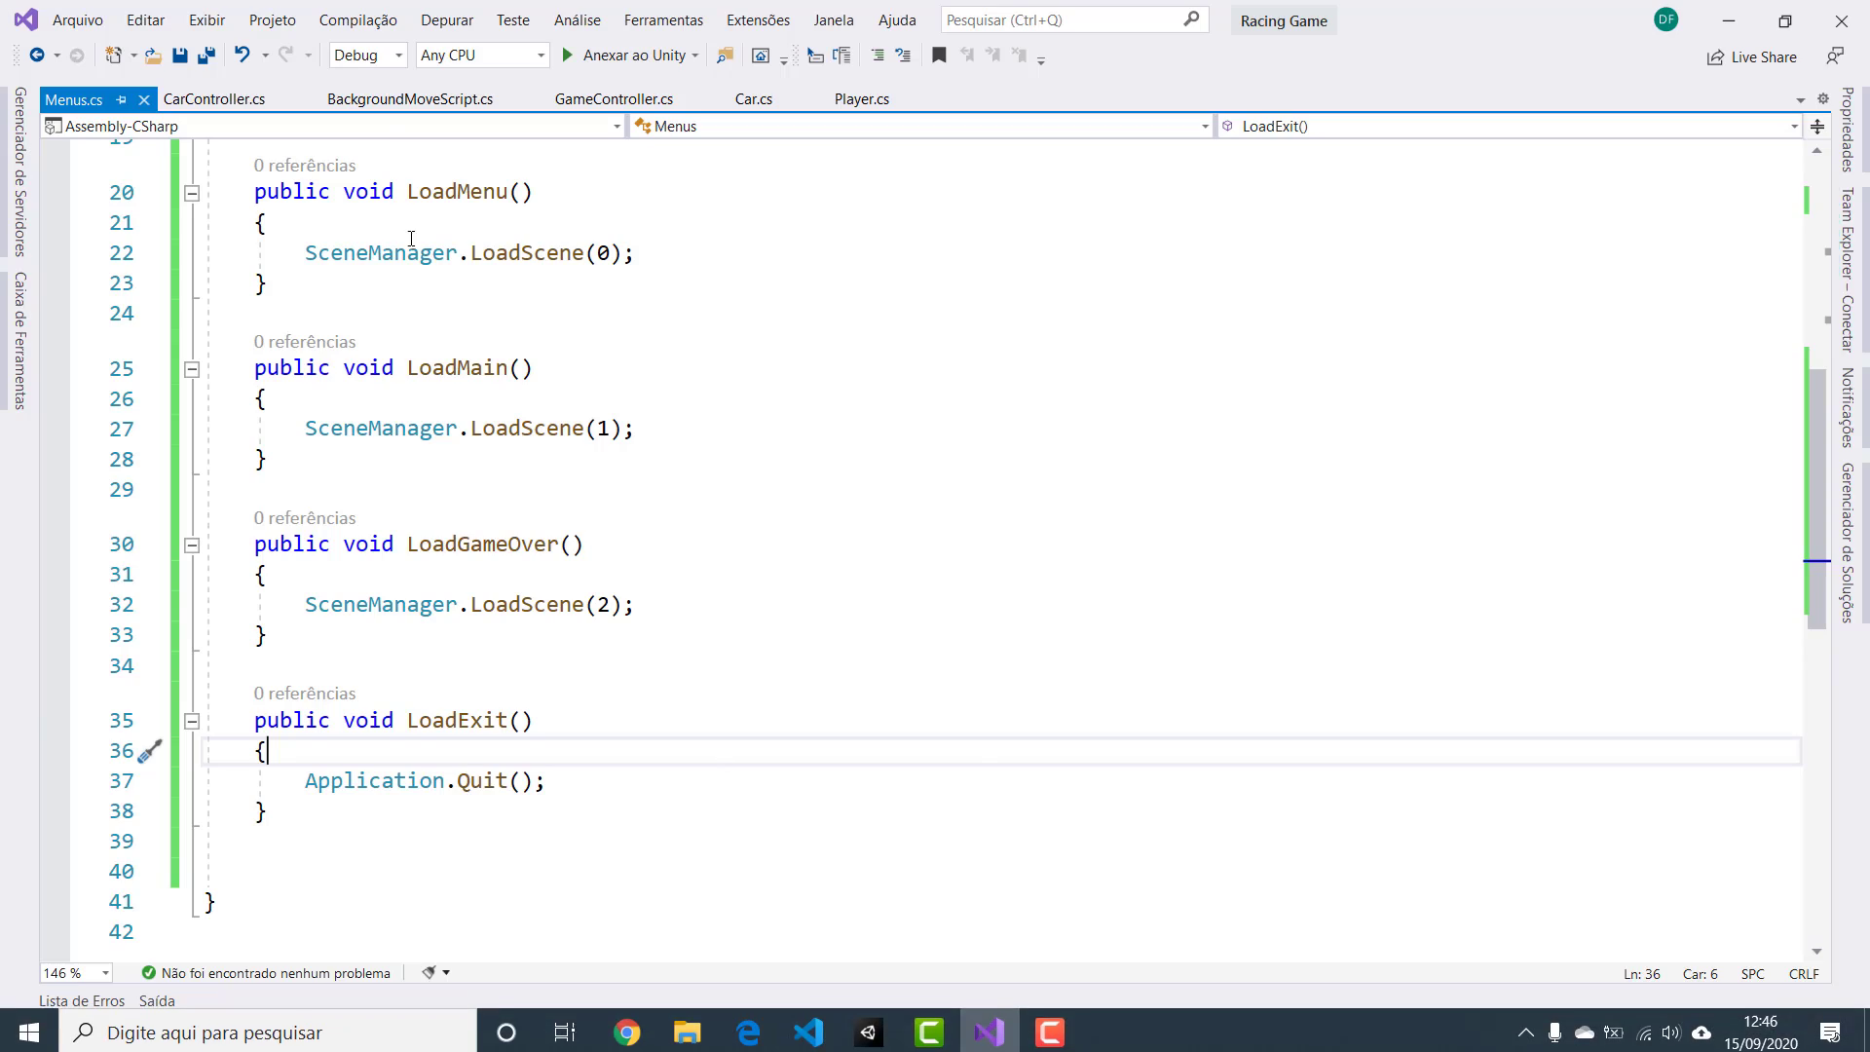
pyautogui.scroll(4, 368, 283)
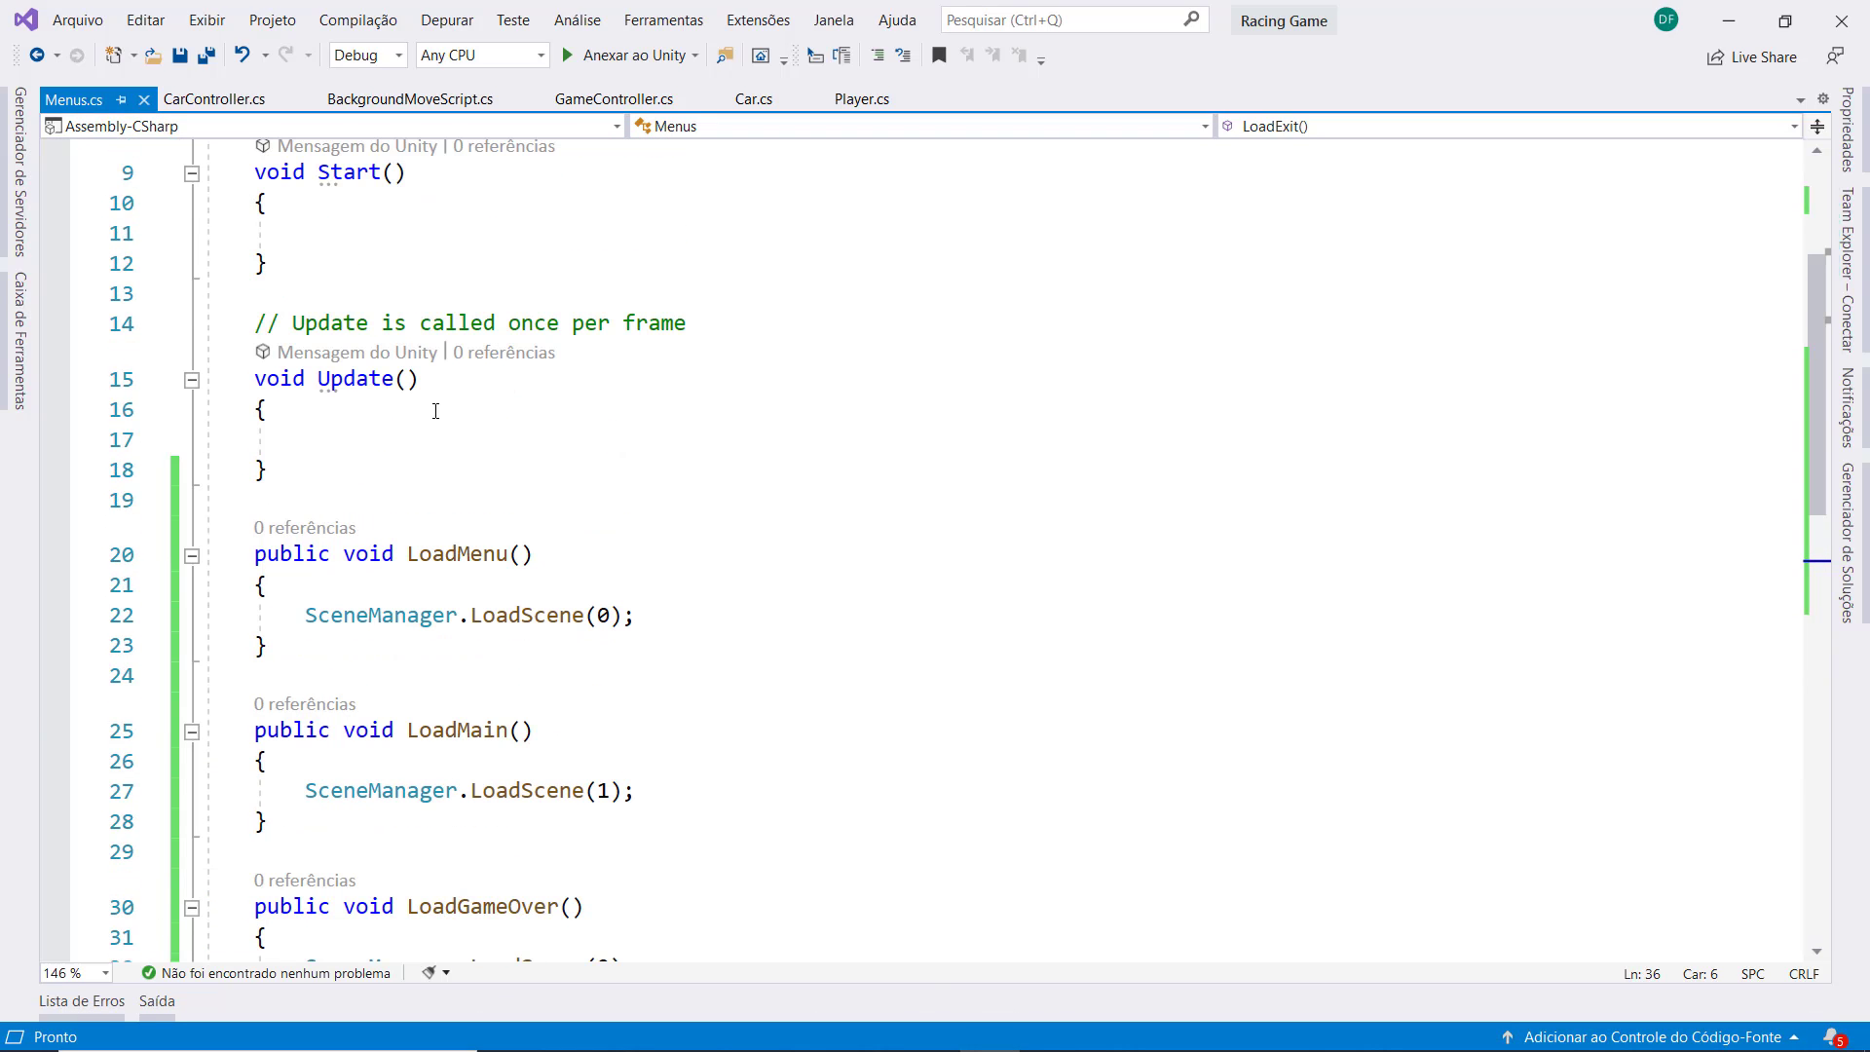
pyautogui.scroll(-2, 435, 410)
pyautogui.scroll(-1, 436, 410)
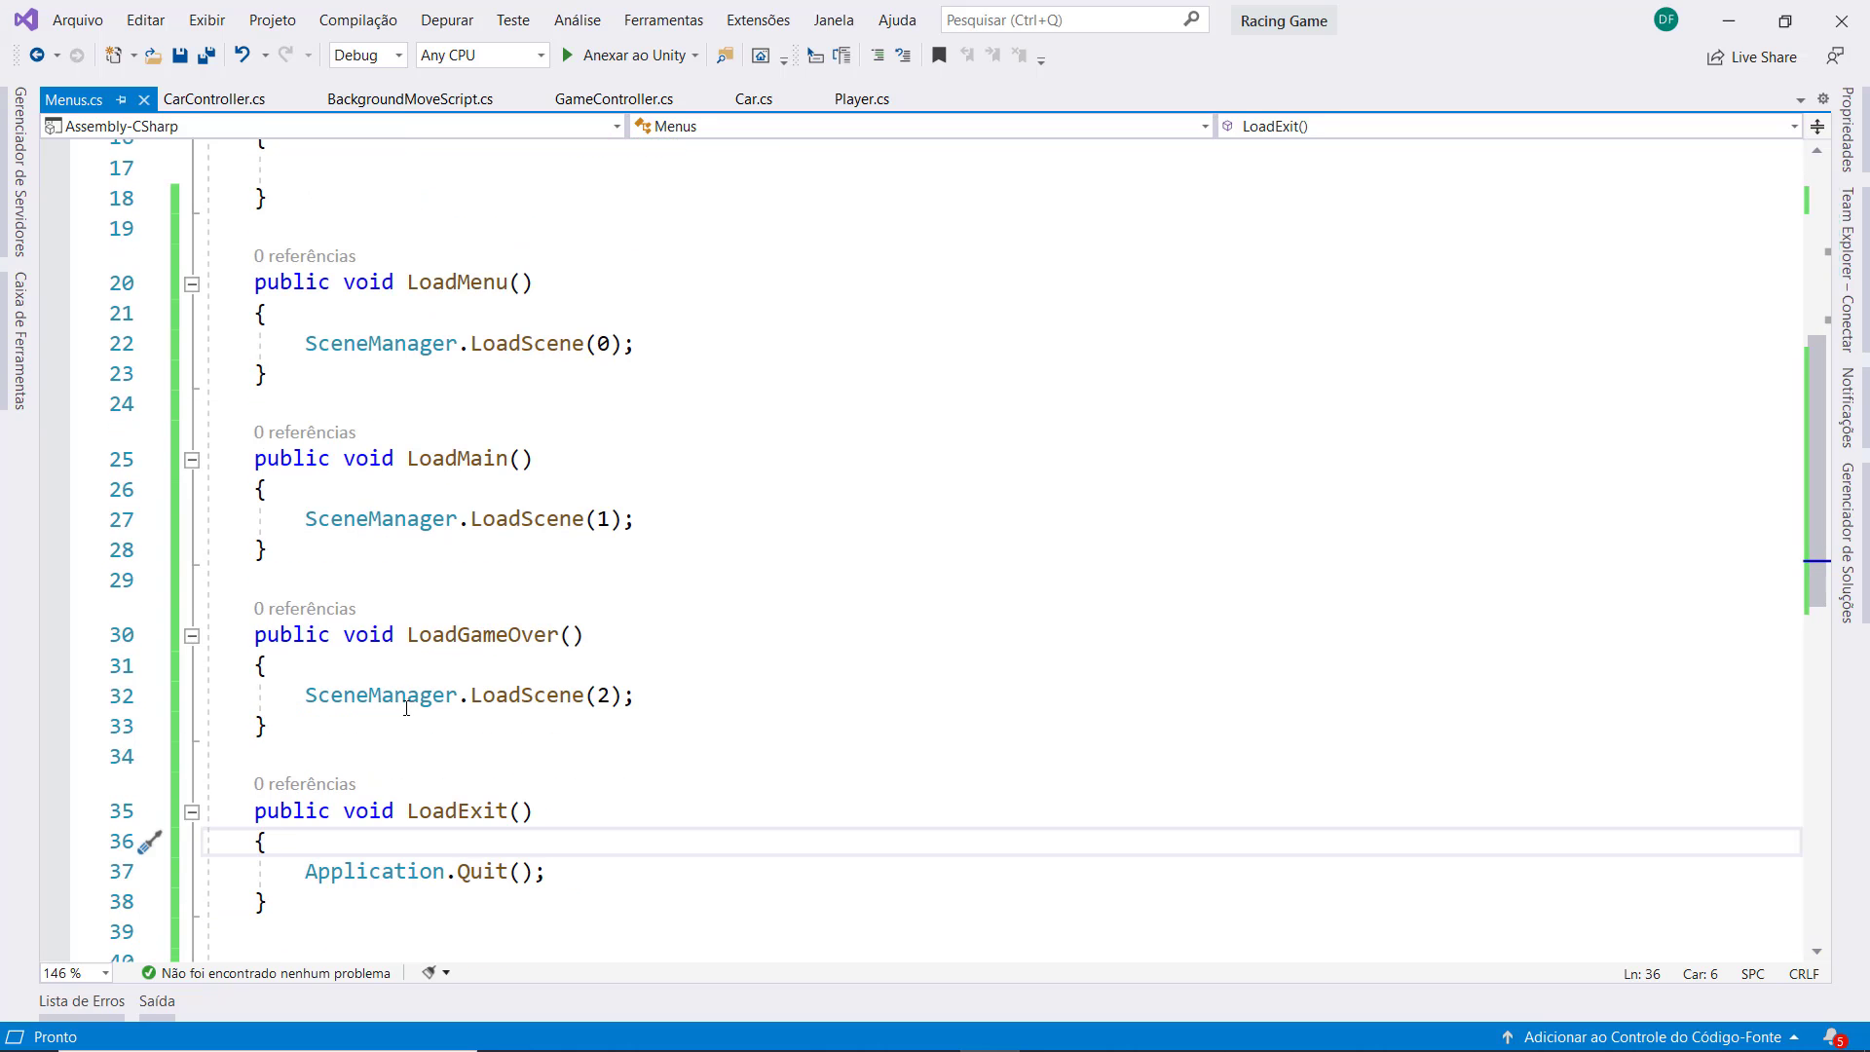
pyautogui.moveTo(306, 870); pyautogui.dragTo(568, 870)
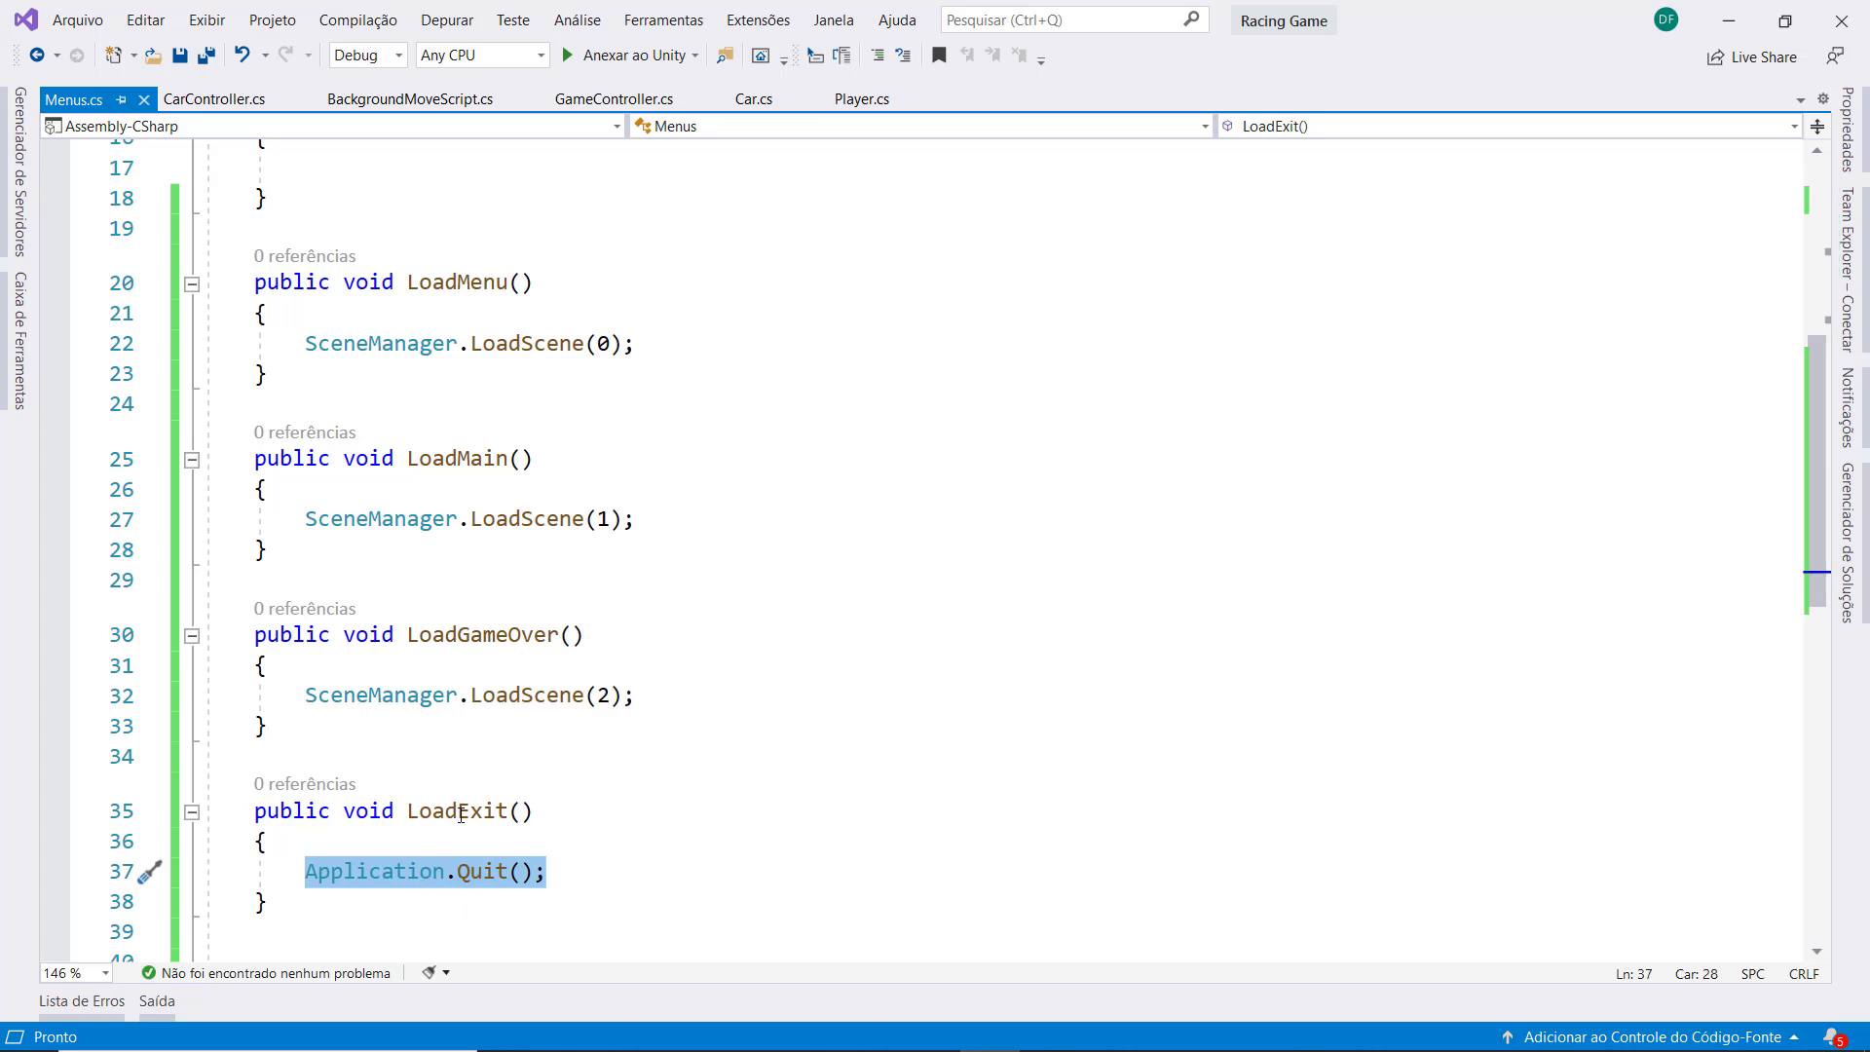
pyautogui.click(558, 874)
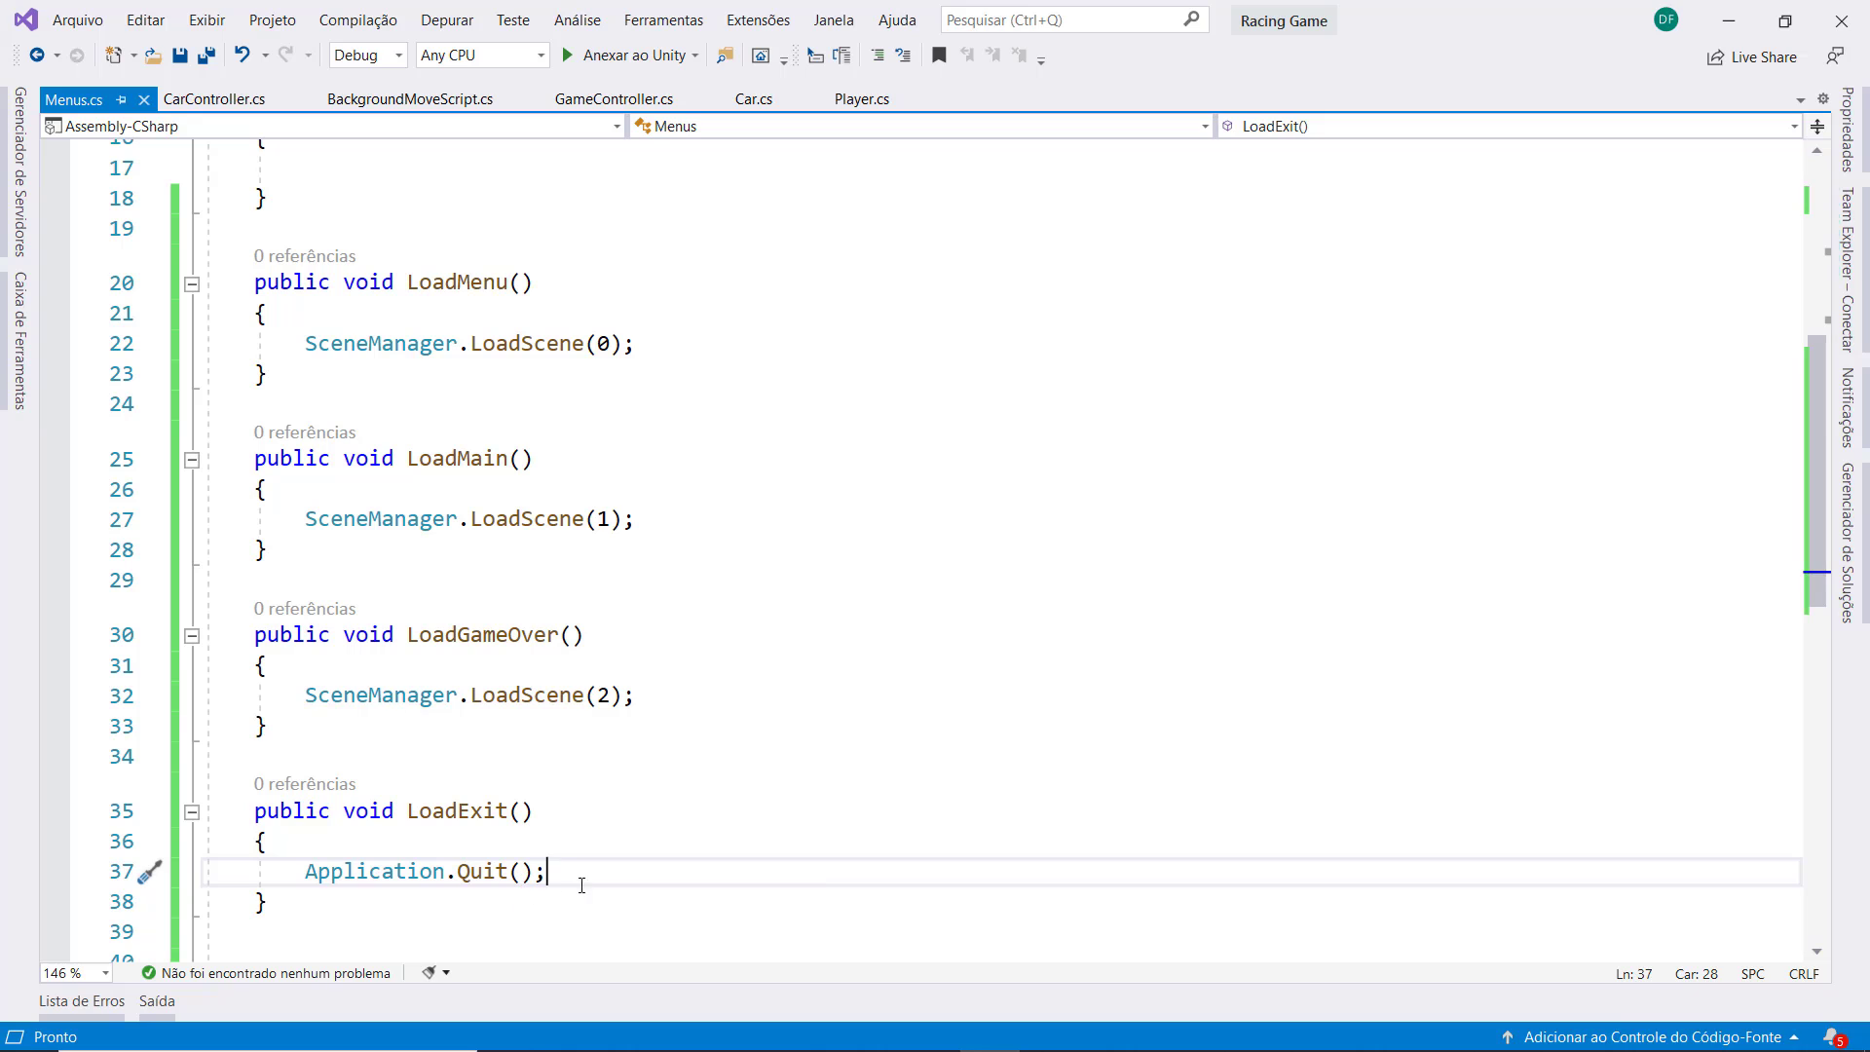
pyautogui.hotkey('ctrl', 's')
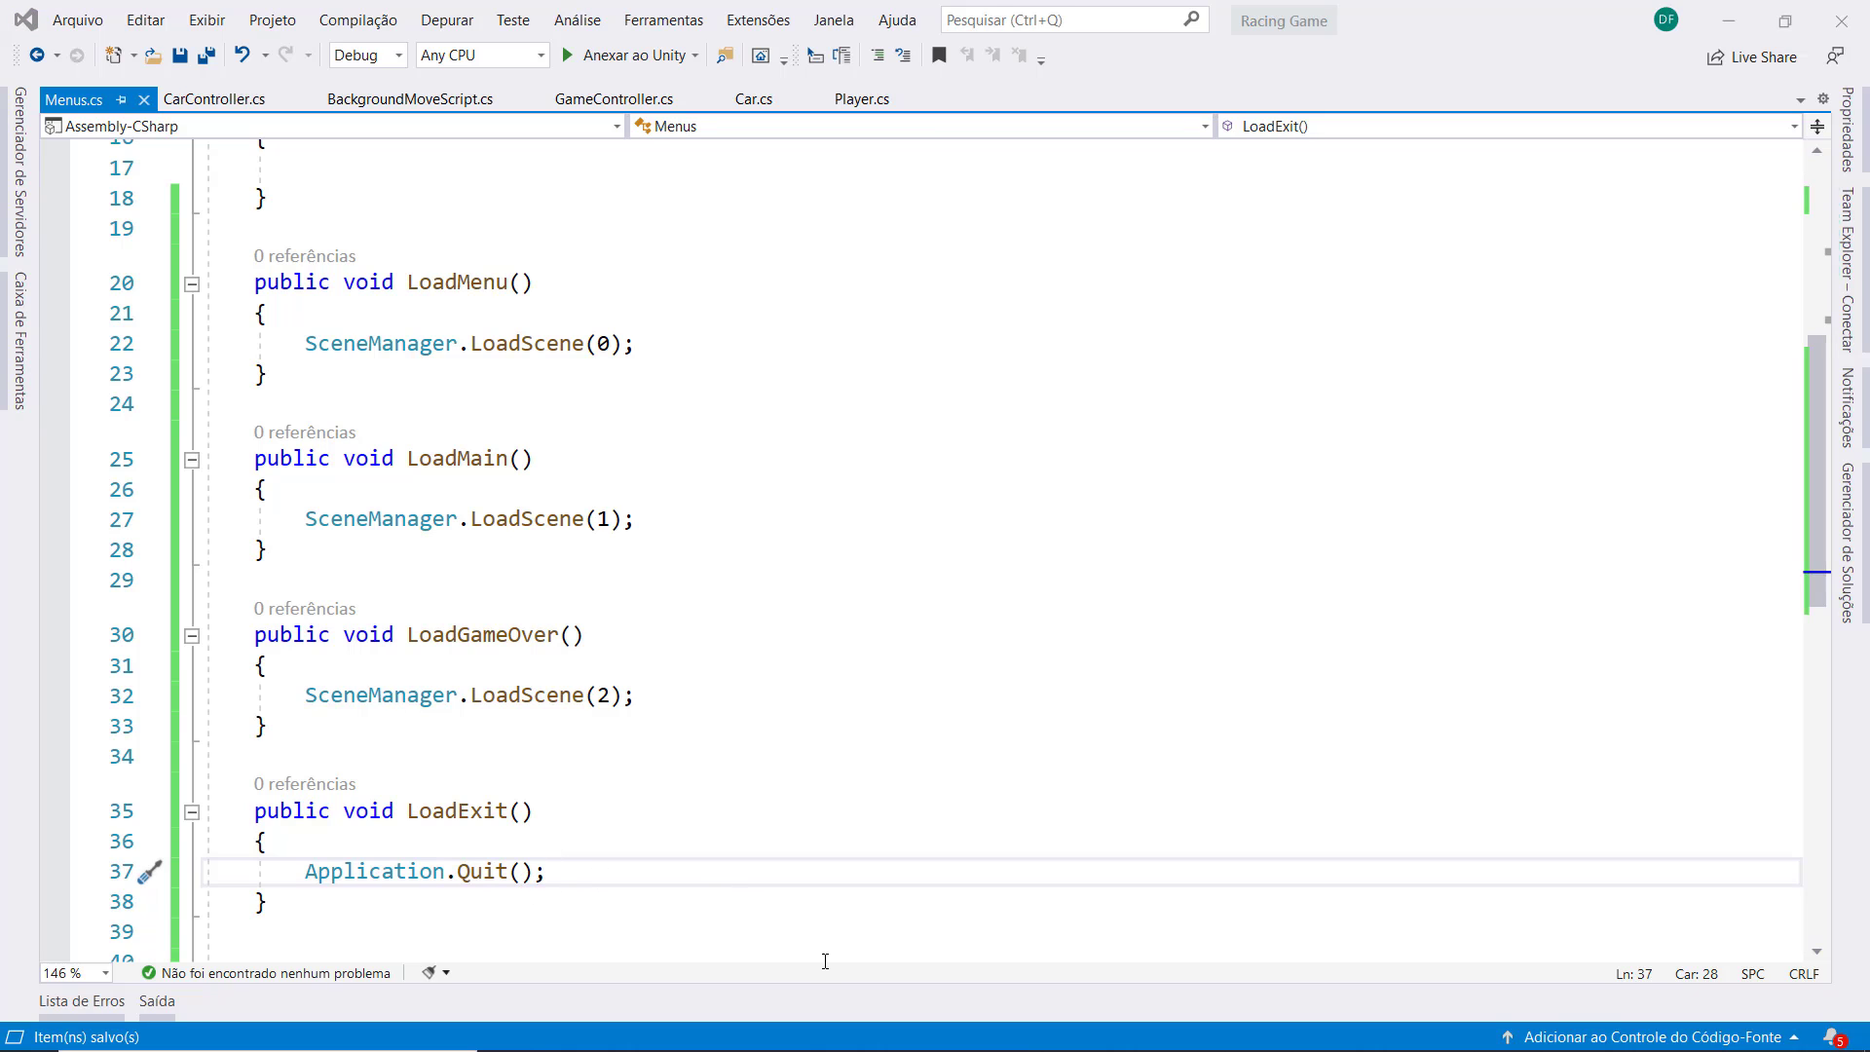
pyautogui.press('super')
pyautogui.click(869, 1013)
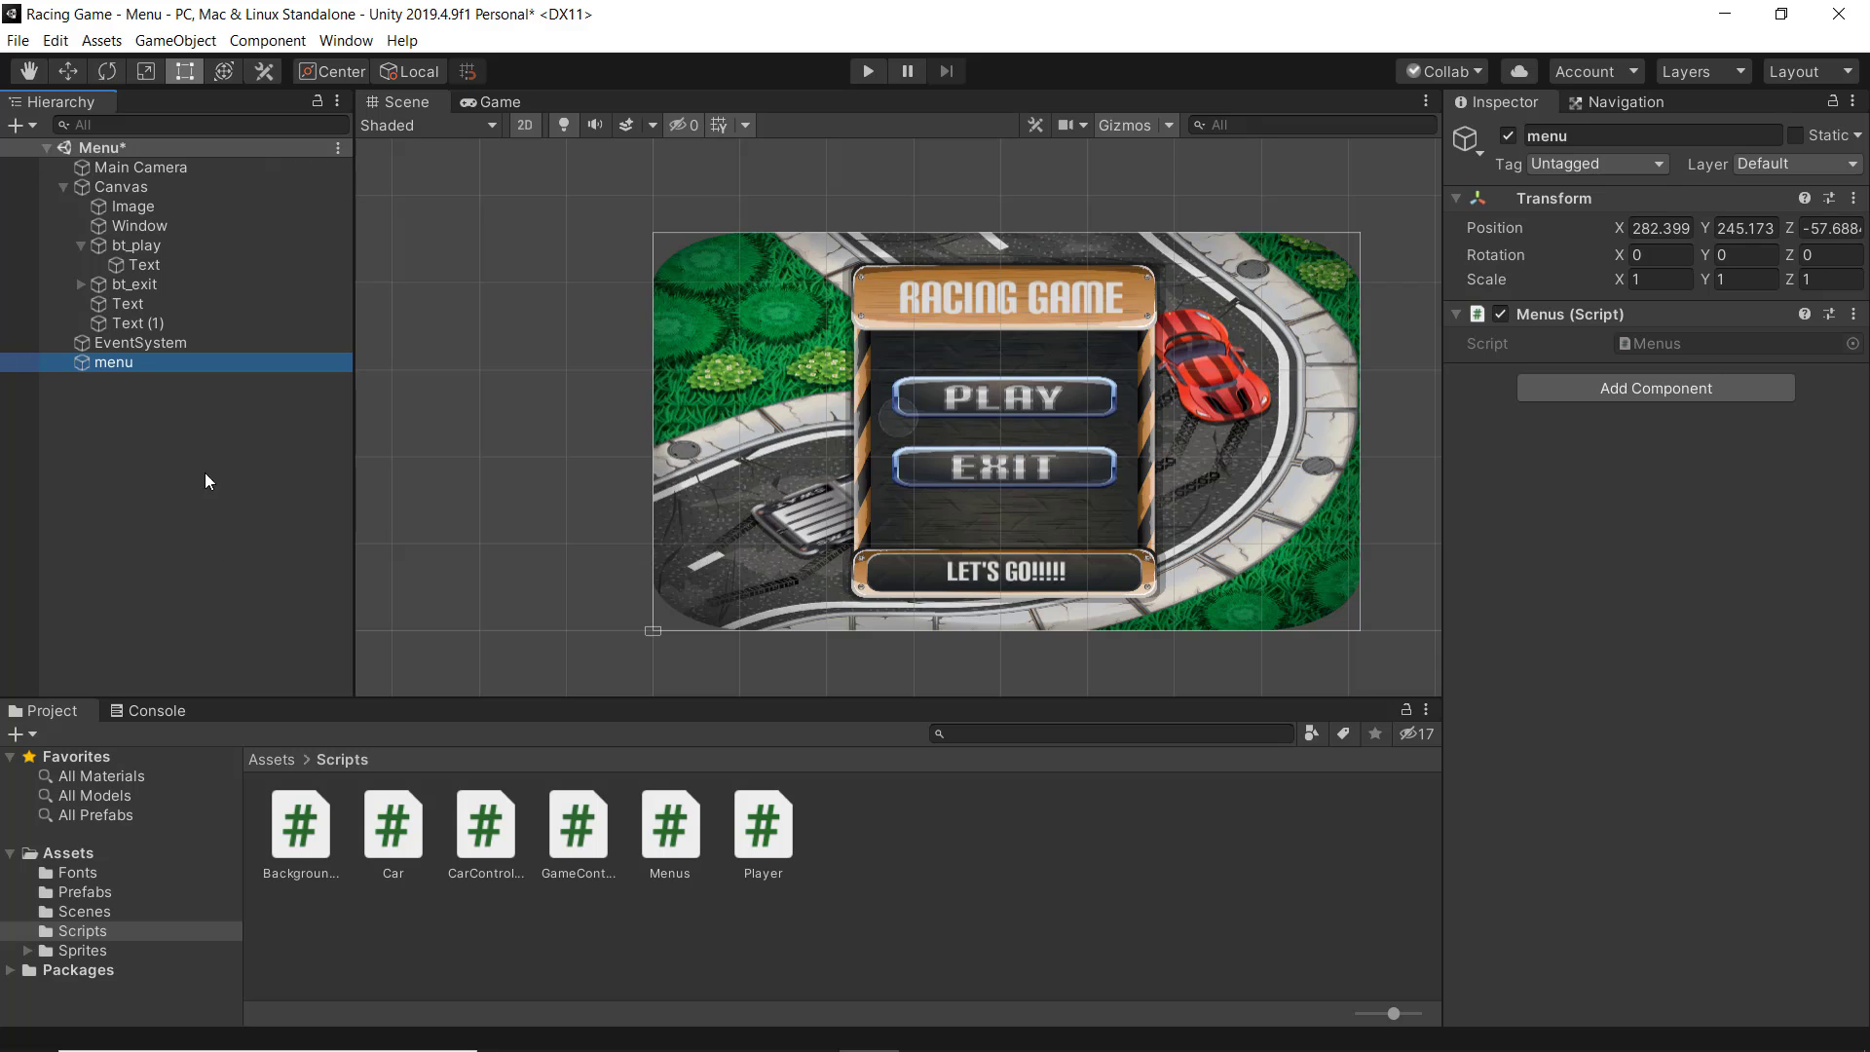
# Give bt_play an On Click action calling Menus.LoadMain on the menu object
pyautogui.click(127, 248)
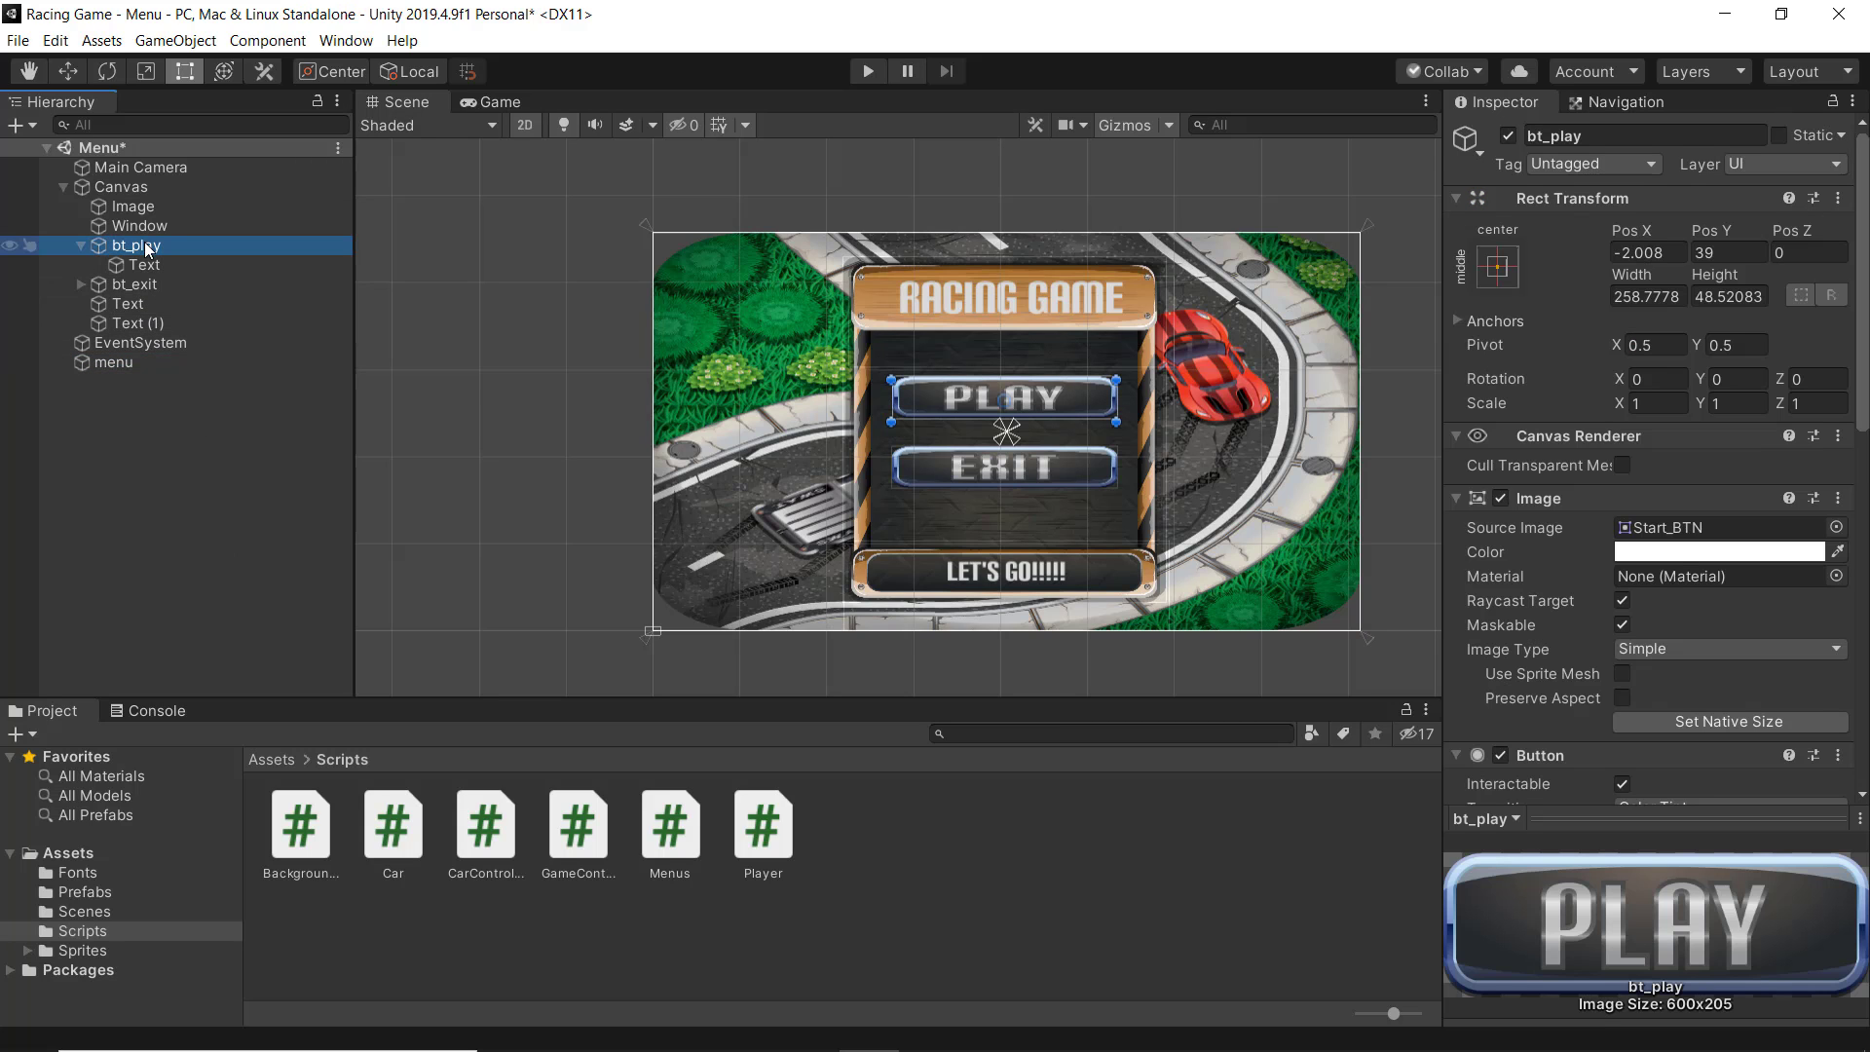
pyautogui.scroll(-5, 1745, 548)
pyautogui.scroll(-4, 1744, 547)
pyautogui.scroll(3, 1745, 547)
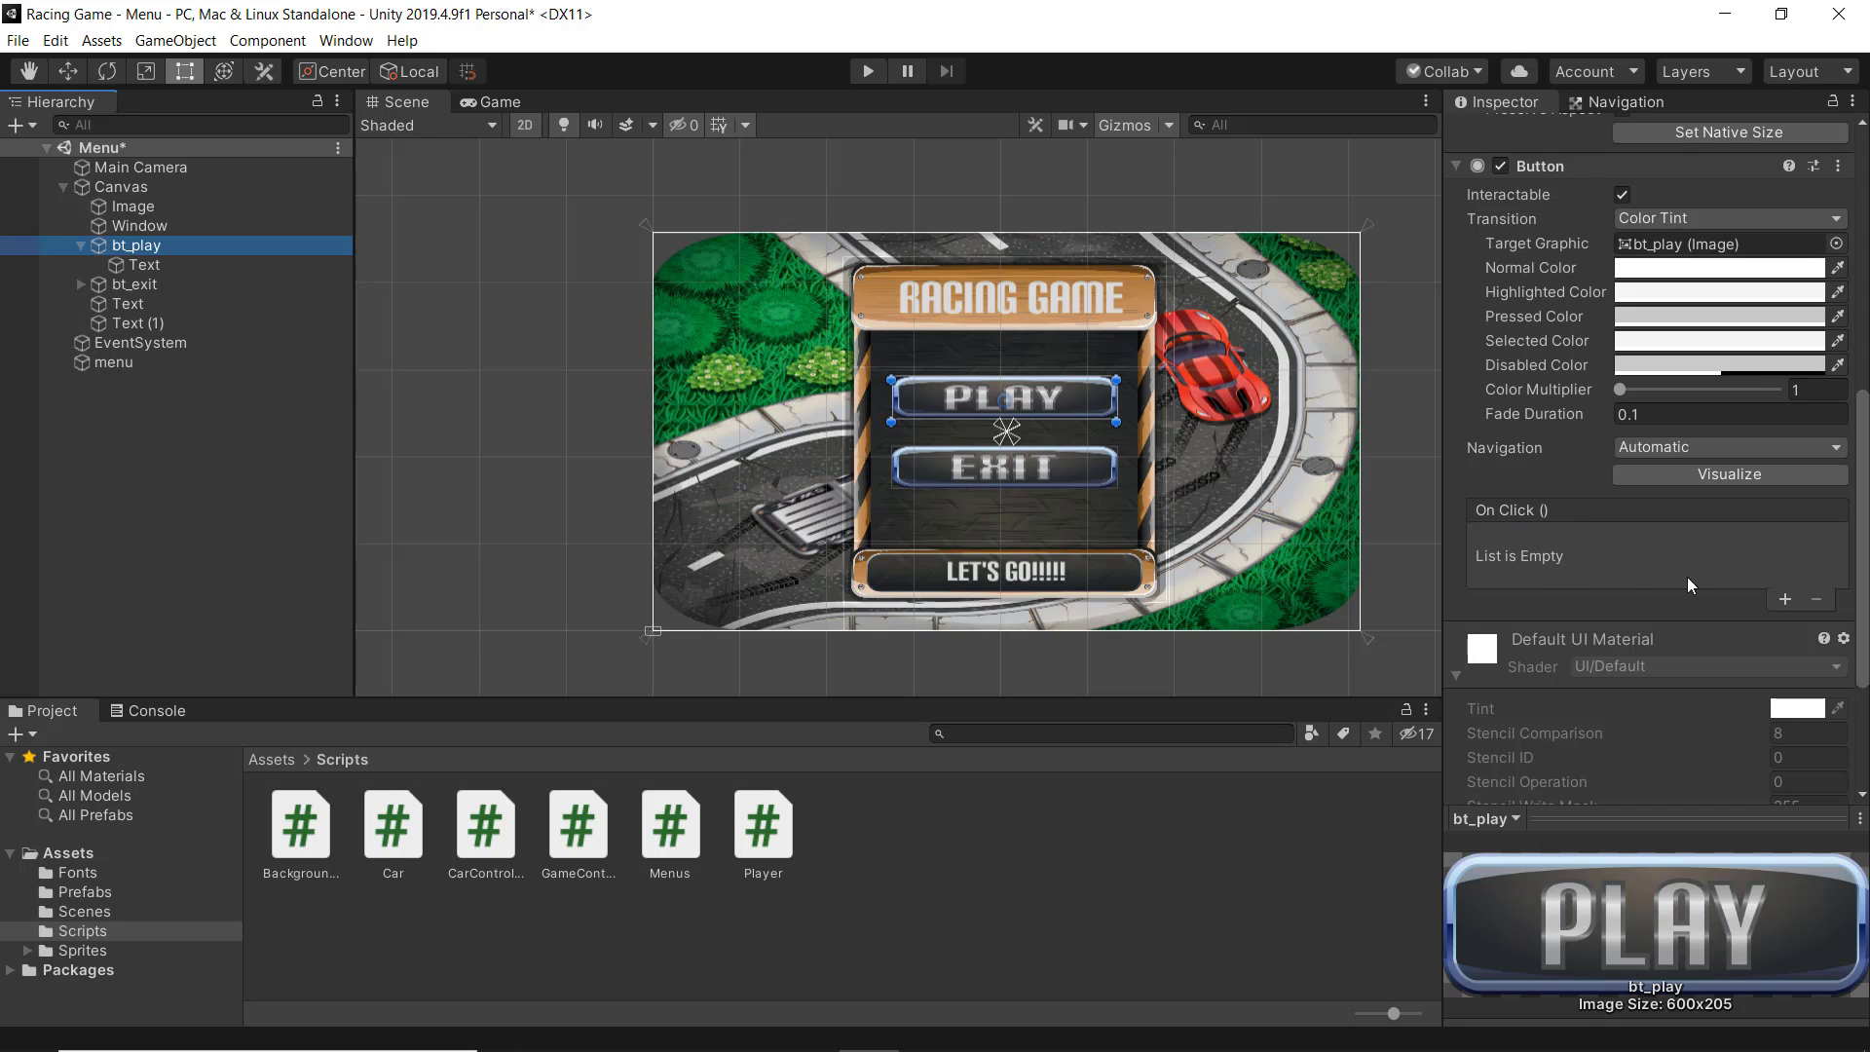
pyautogui.click(1784, 600)
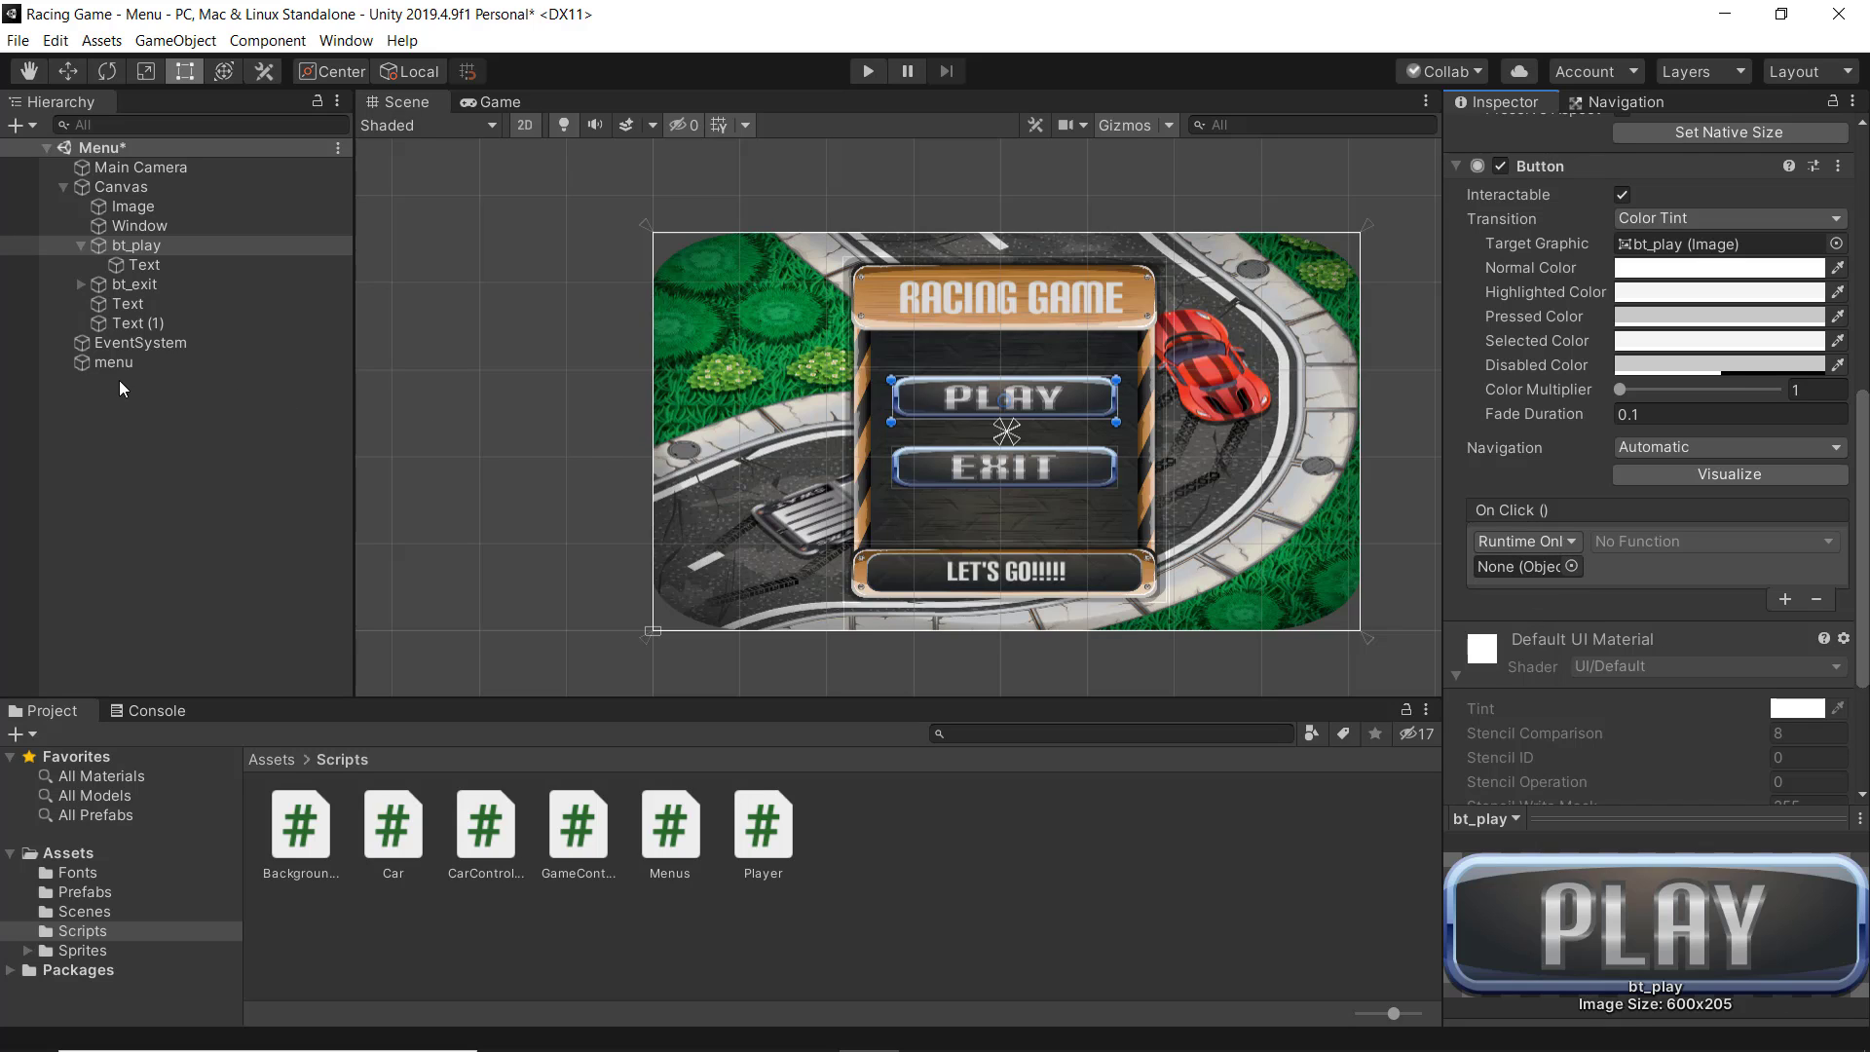
pyautogui.moveTo(121, 368); pyautogui.dragTo(1518, 571)
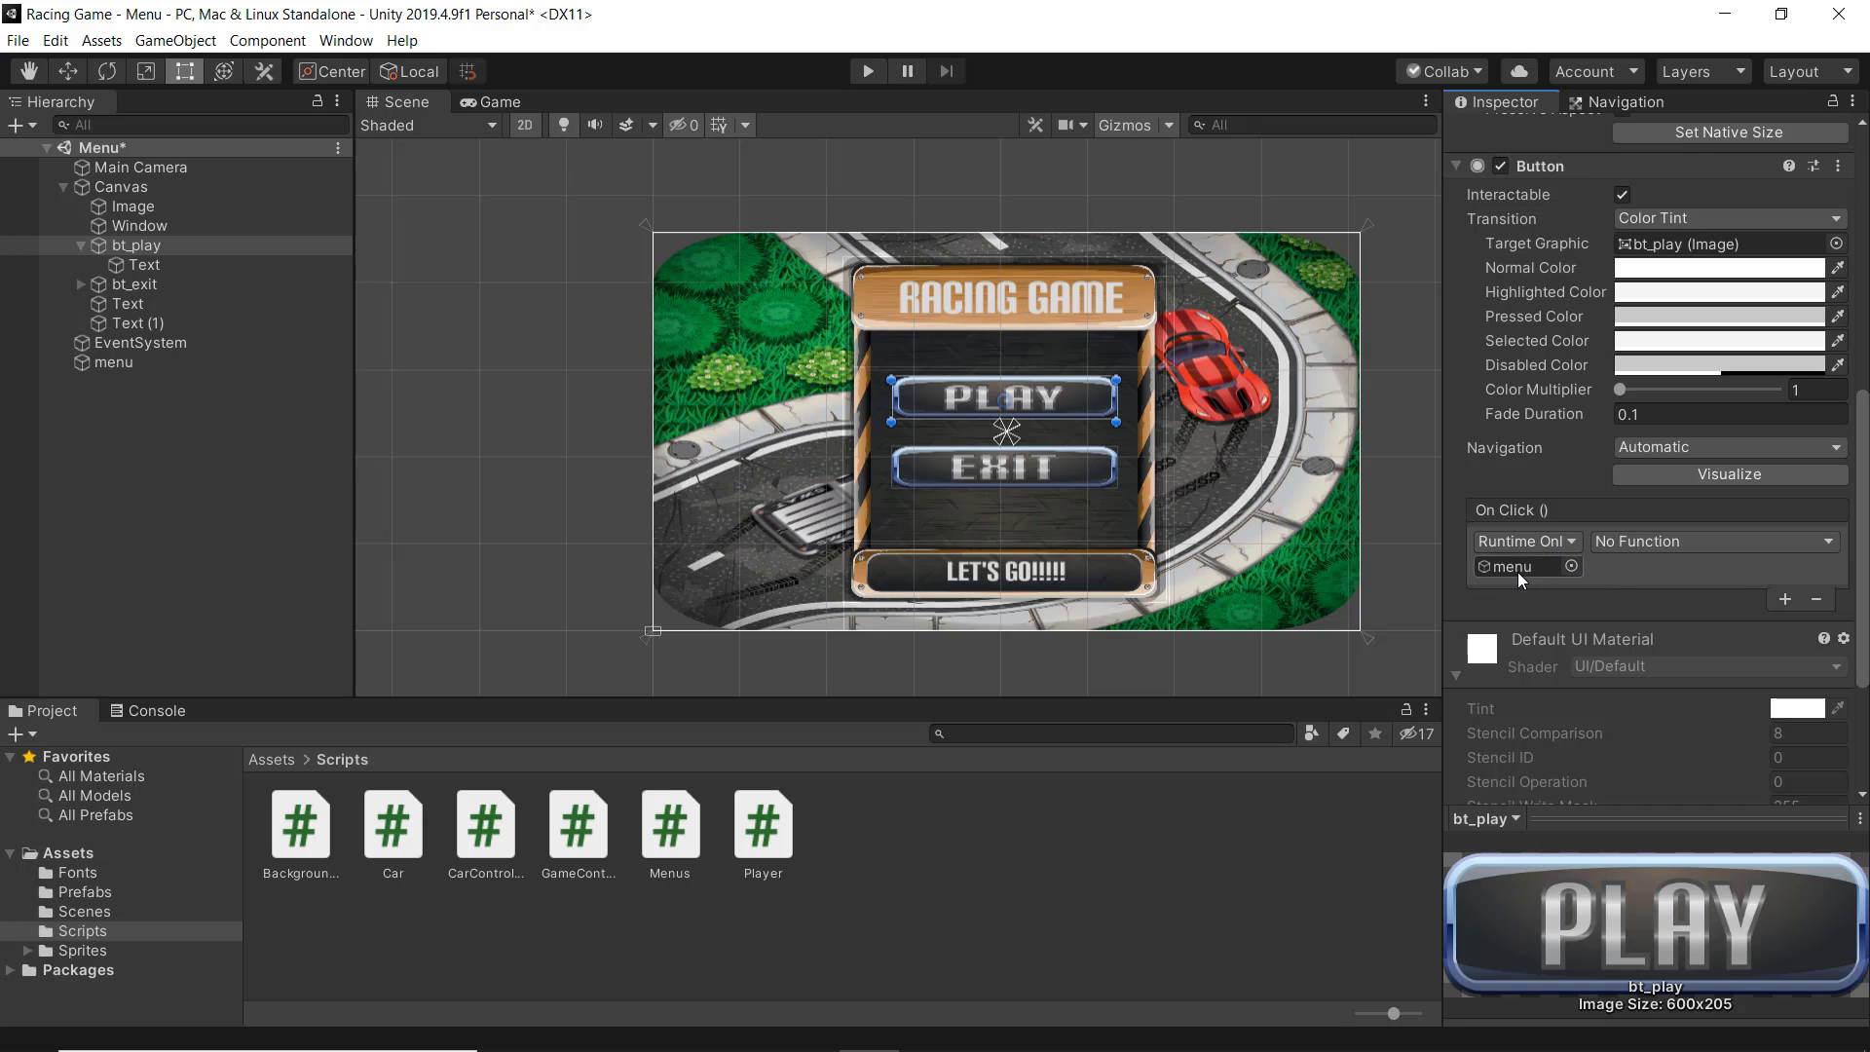
pyautogui.click(1685, 545)
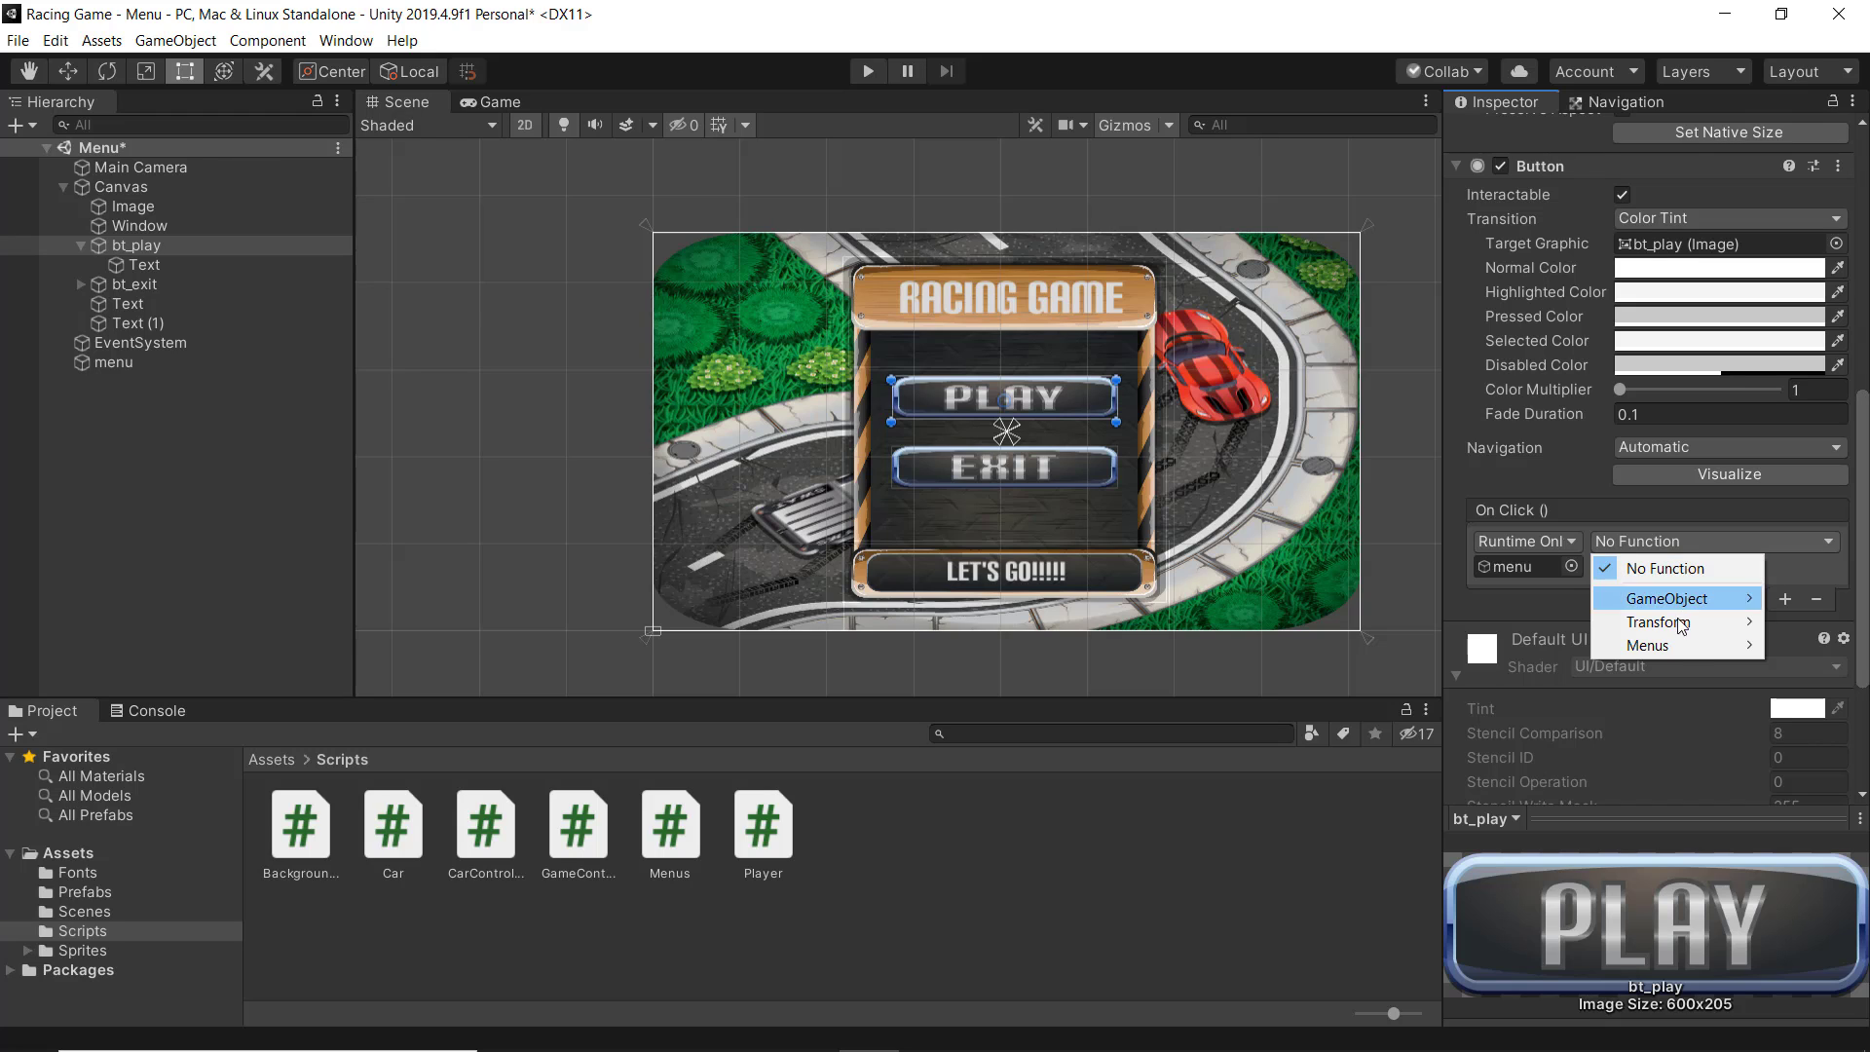
pyautogui.moveTo(1674, 649)
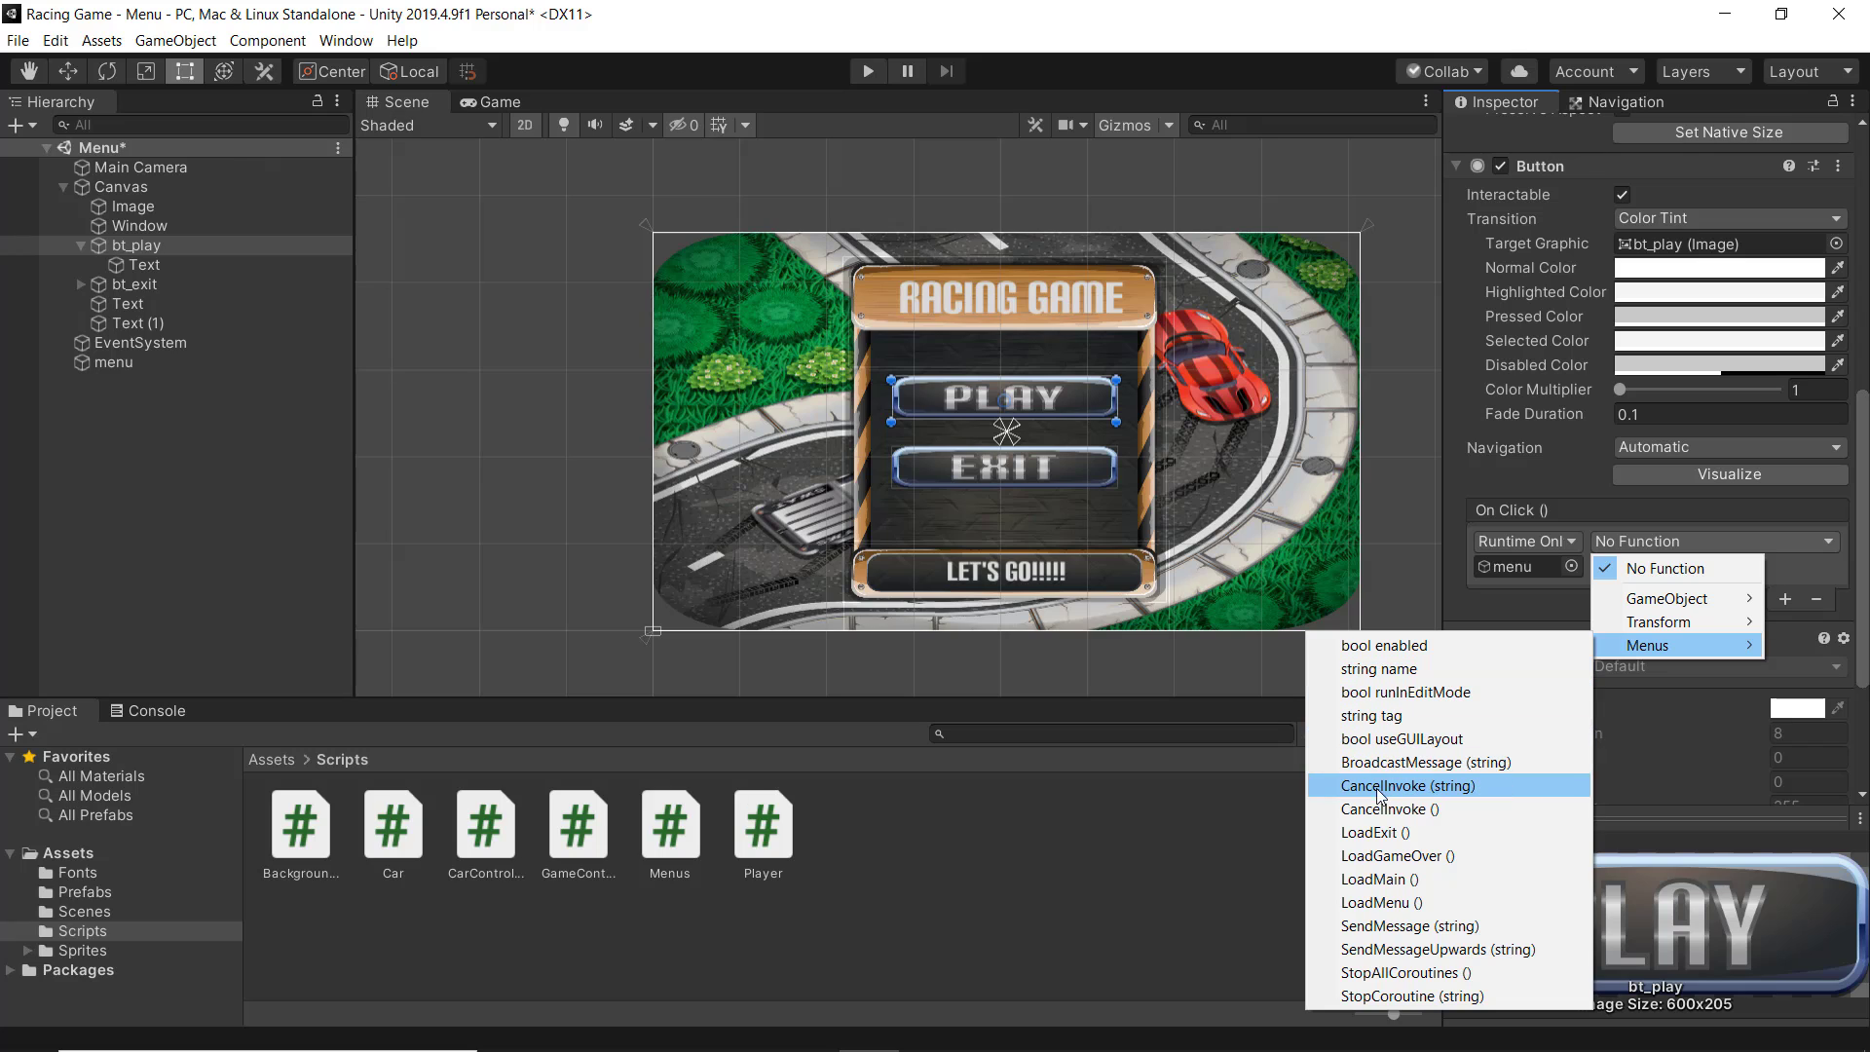
pyautogui.click(1377, 880)
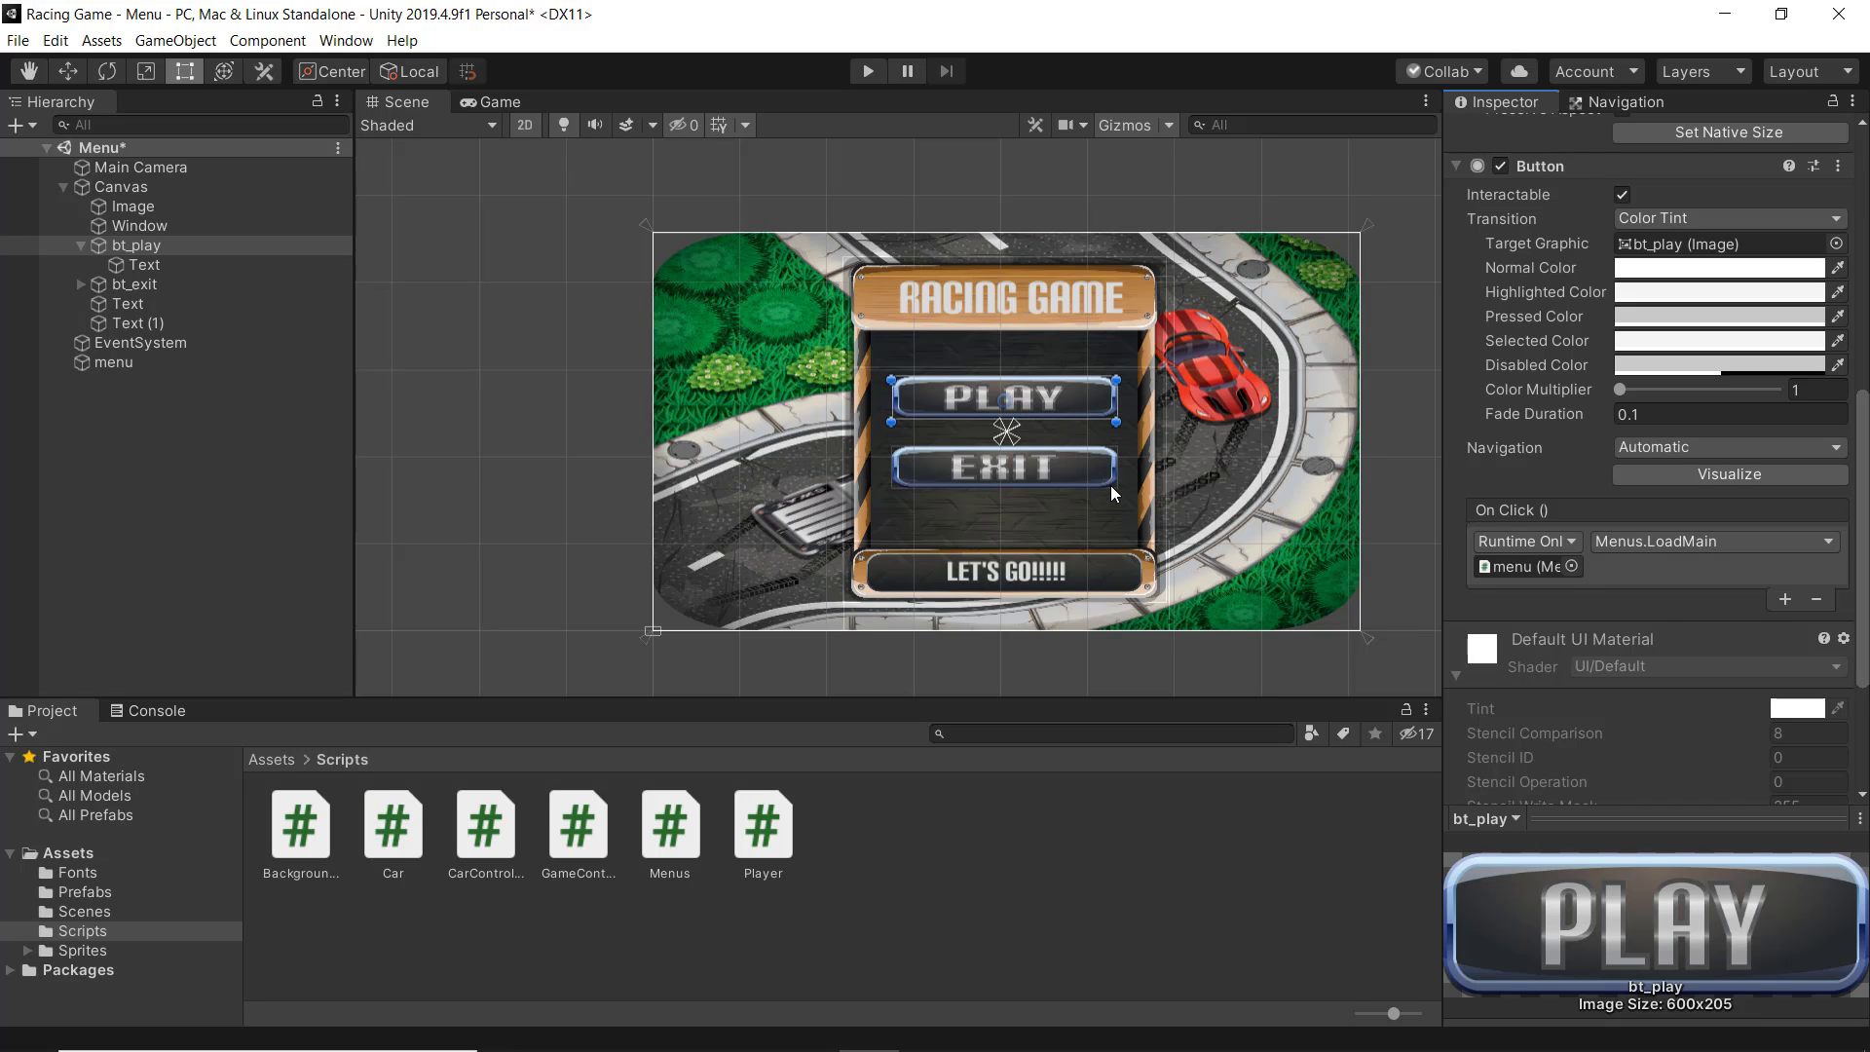
# Give bt_exit an On Click action calling Menus.LoadExit on the menu object
pyautogui.click(111, 283)
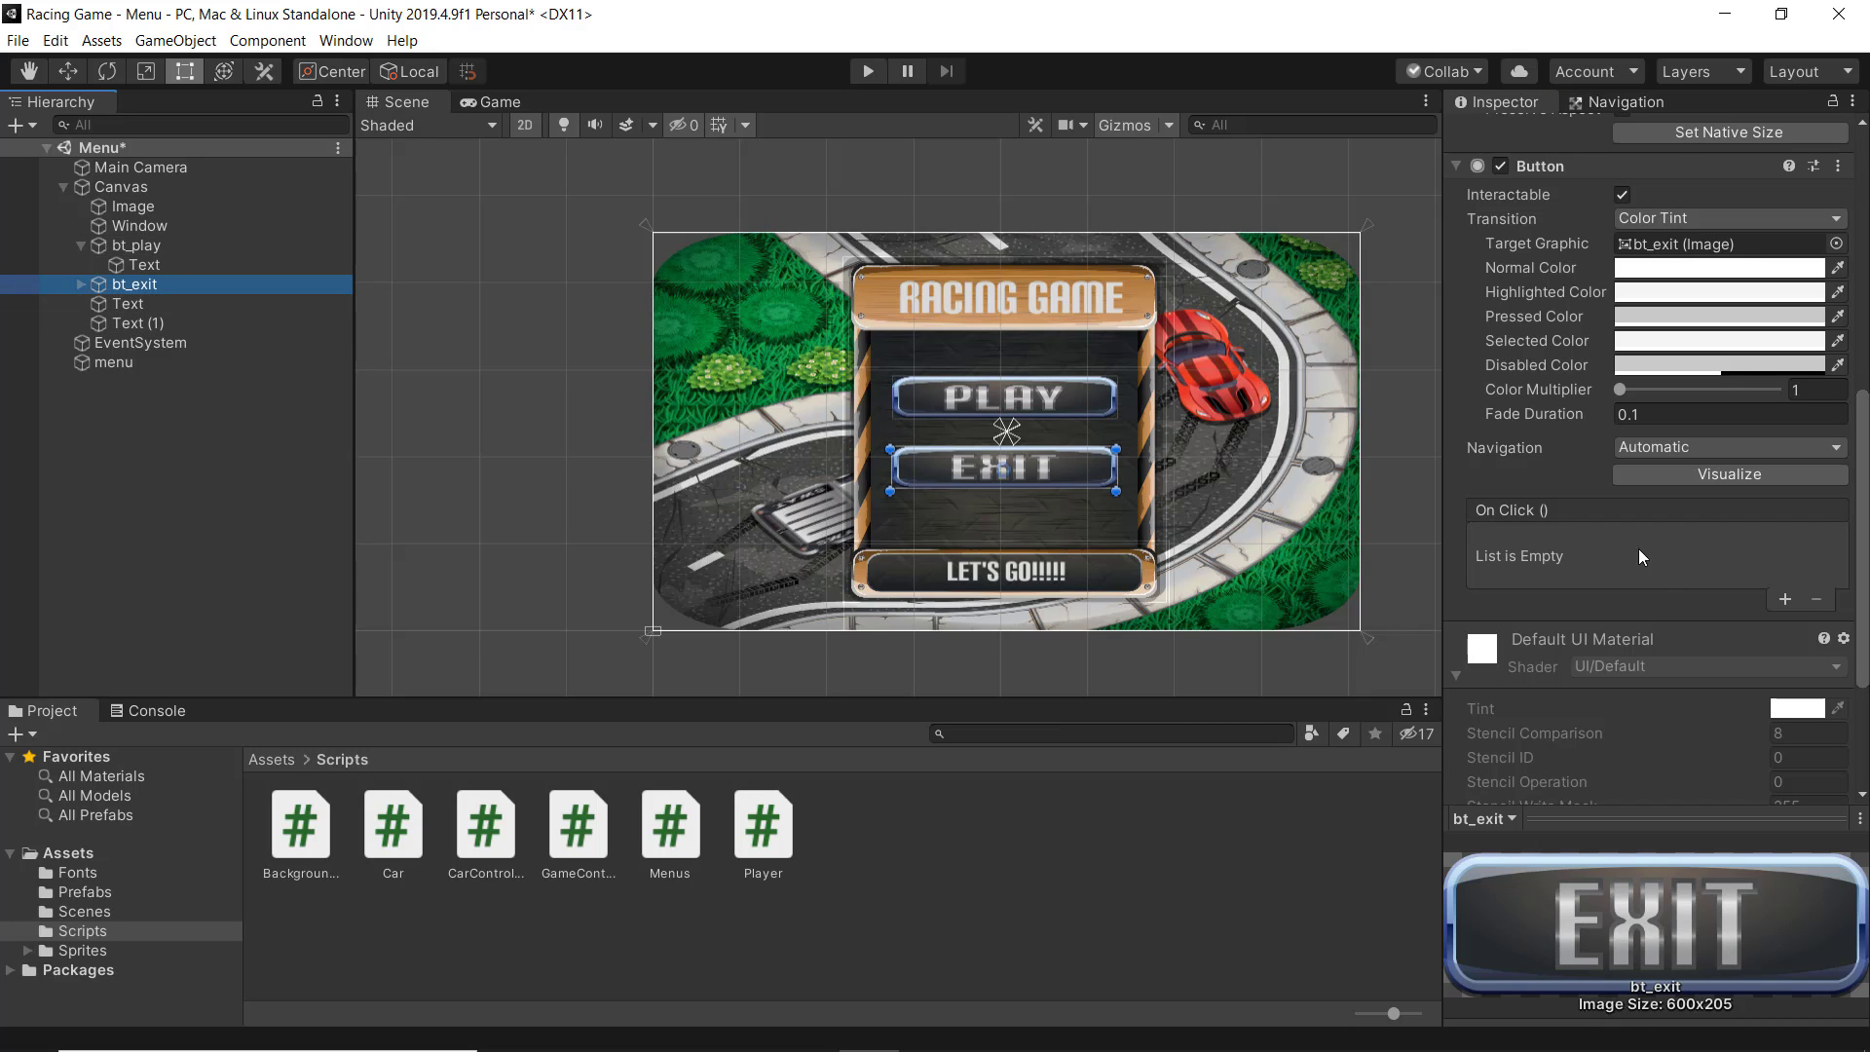
pyautogui.click(1785, 599)
pyautogui.moveTo(107, 363); pyautogui.dragTo(1542, 561)
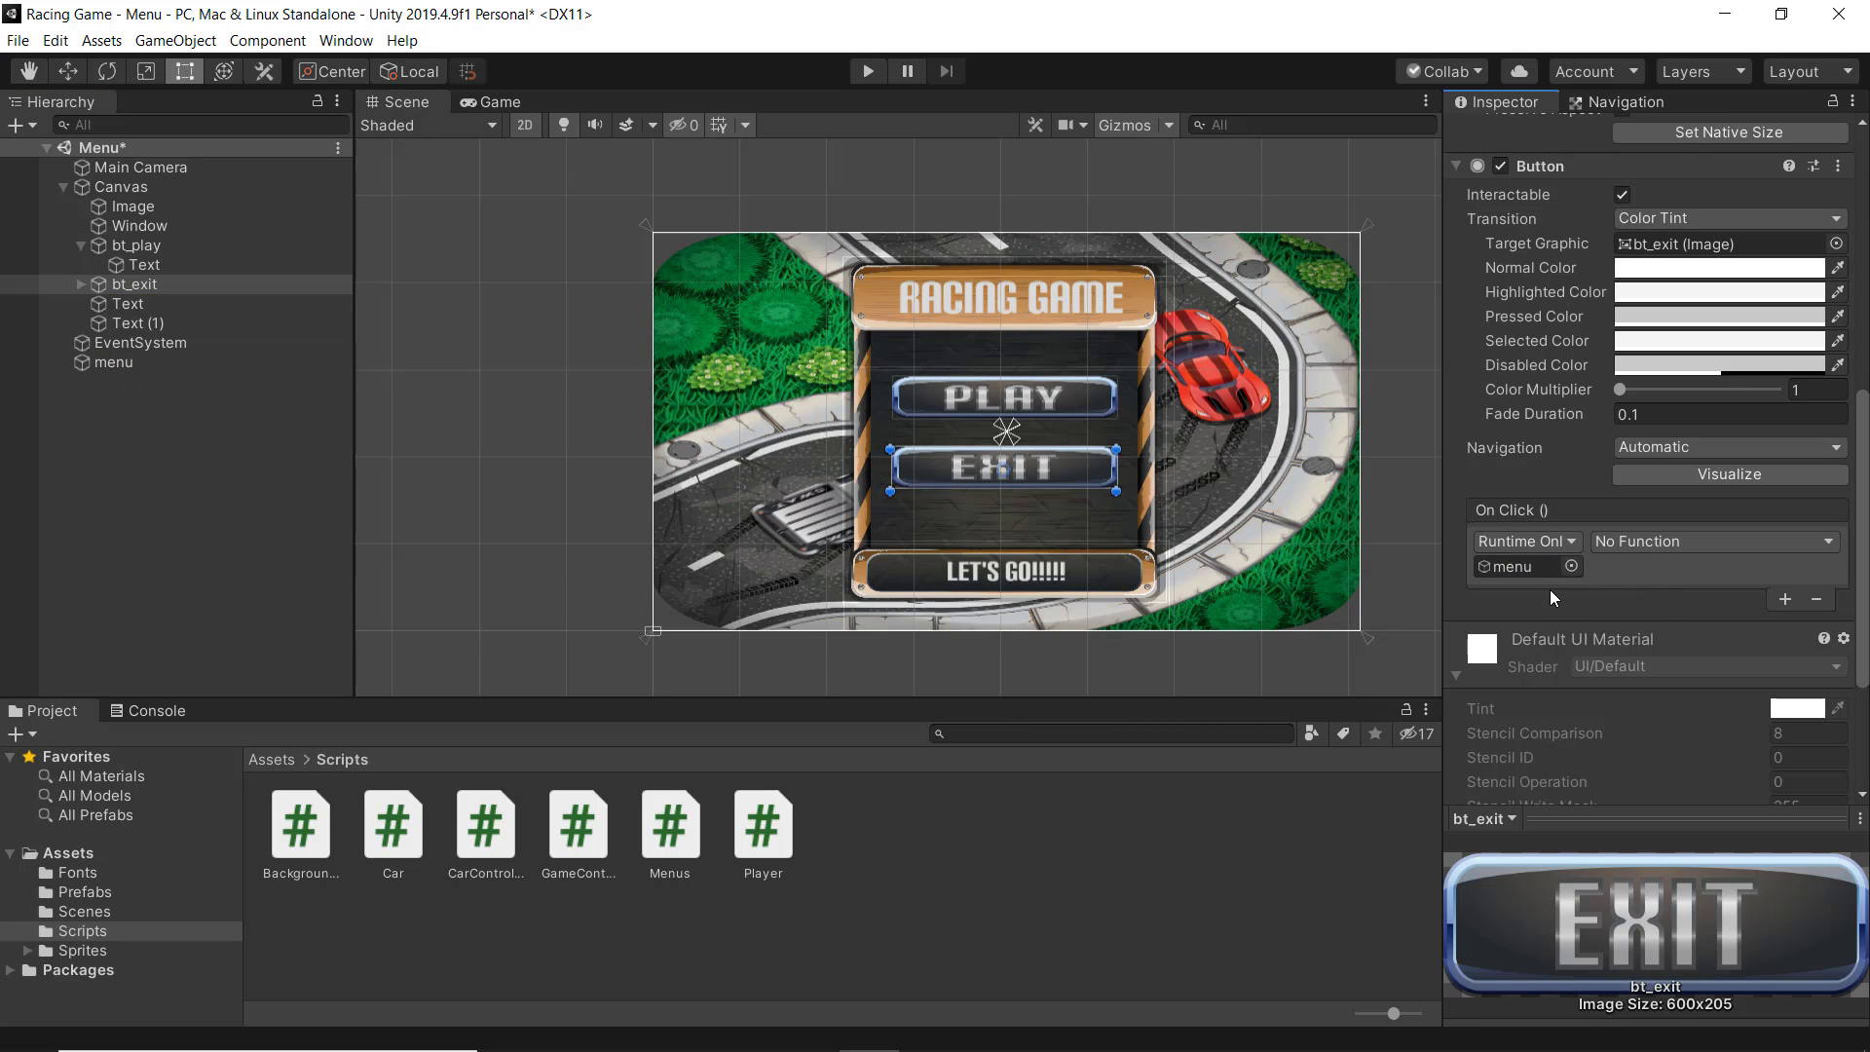
pyautogui.click(1675, 551)
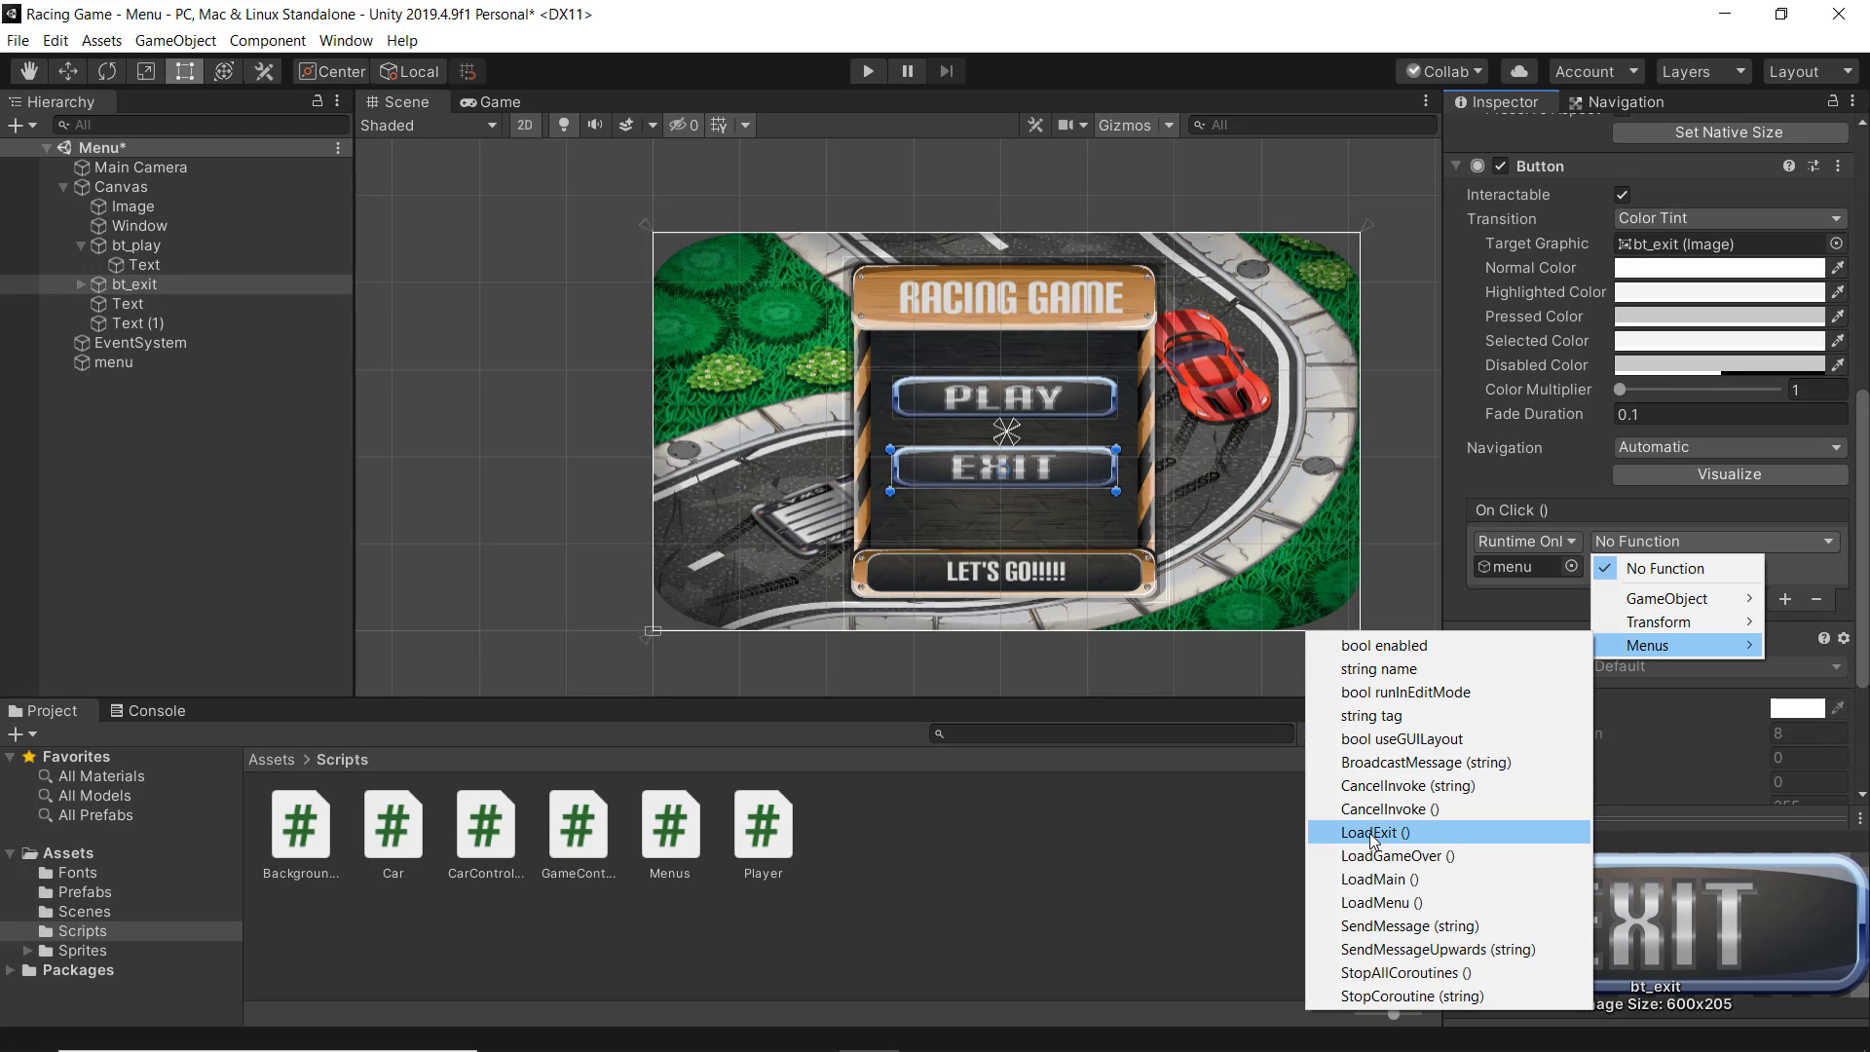
pyautogui.click(1369, 833)
pyautogui.click(859, 68)
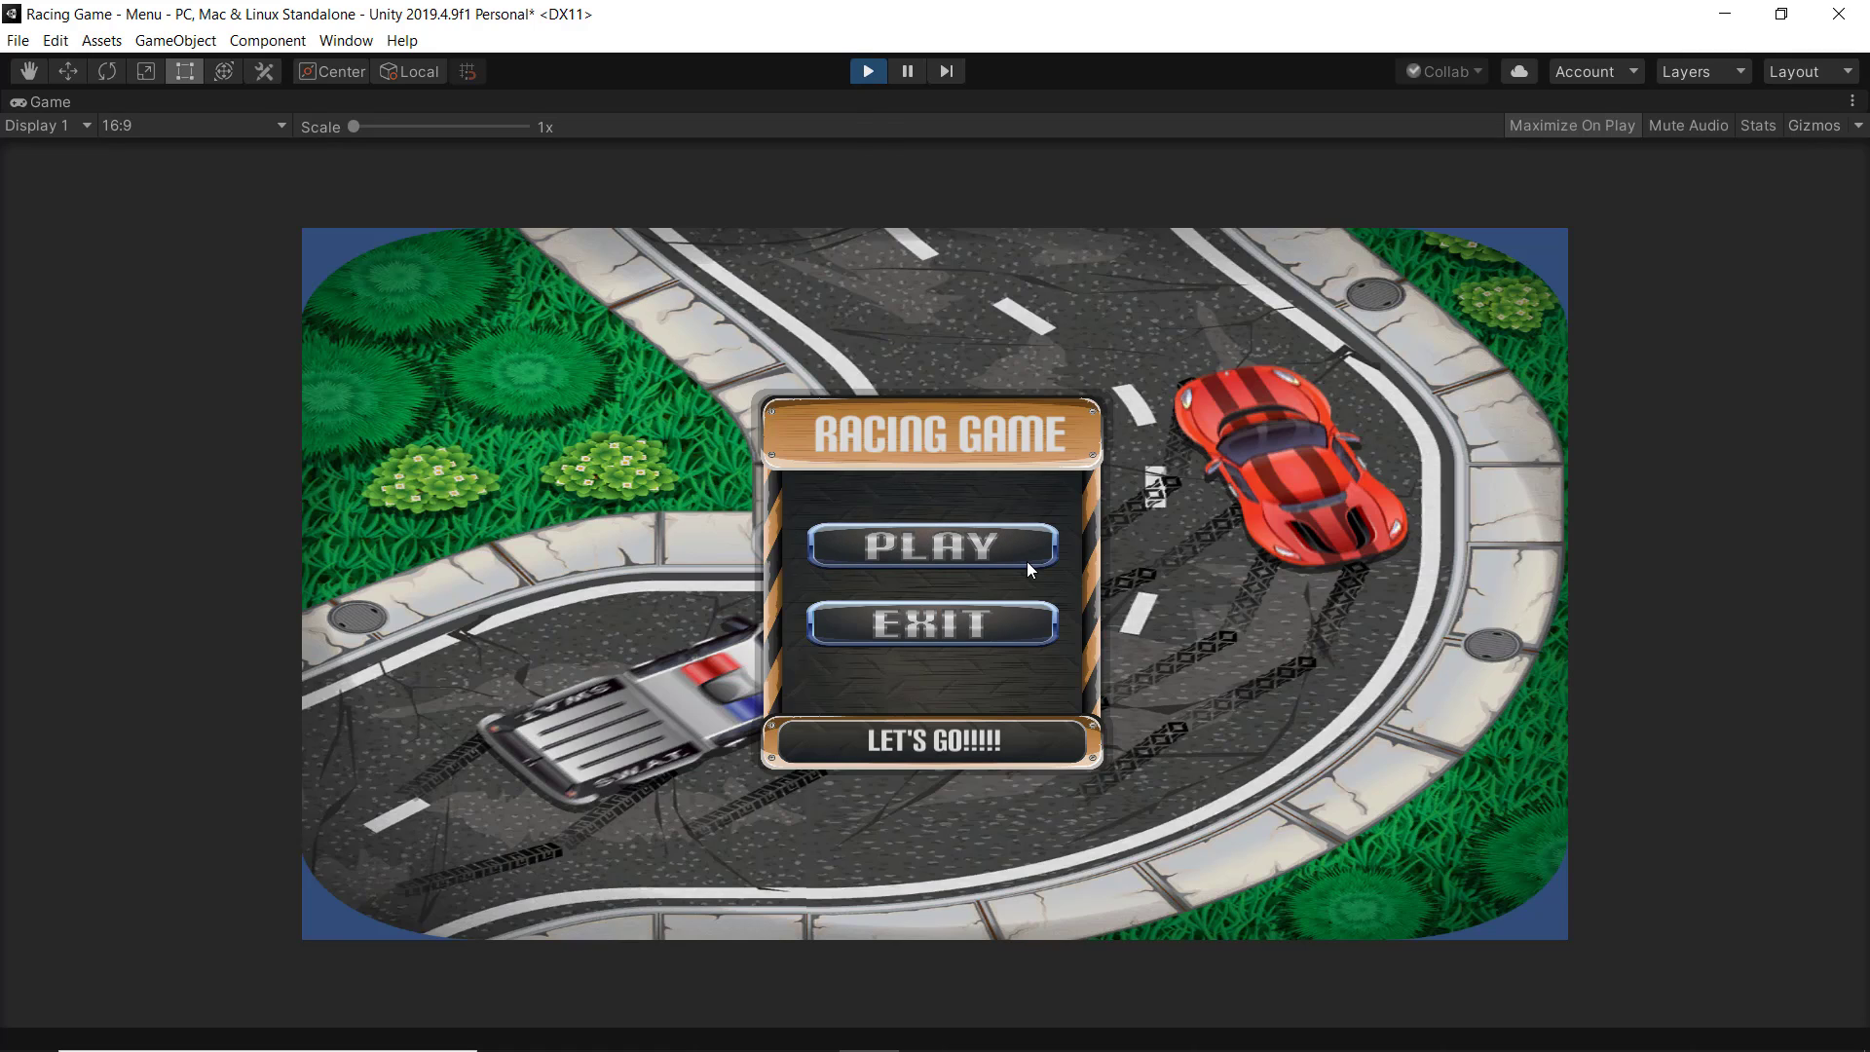
# Start the race with the PLAY button and steer the yellow car left and right
pyautogui.click(923, 547)
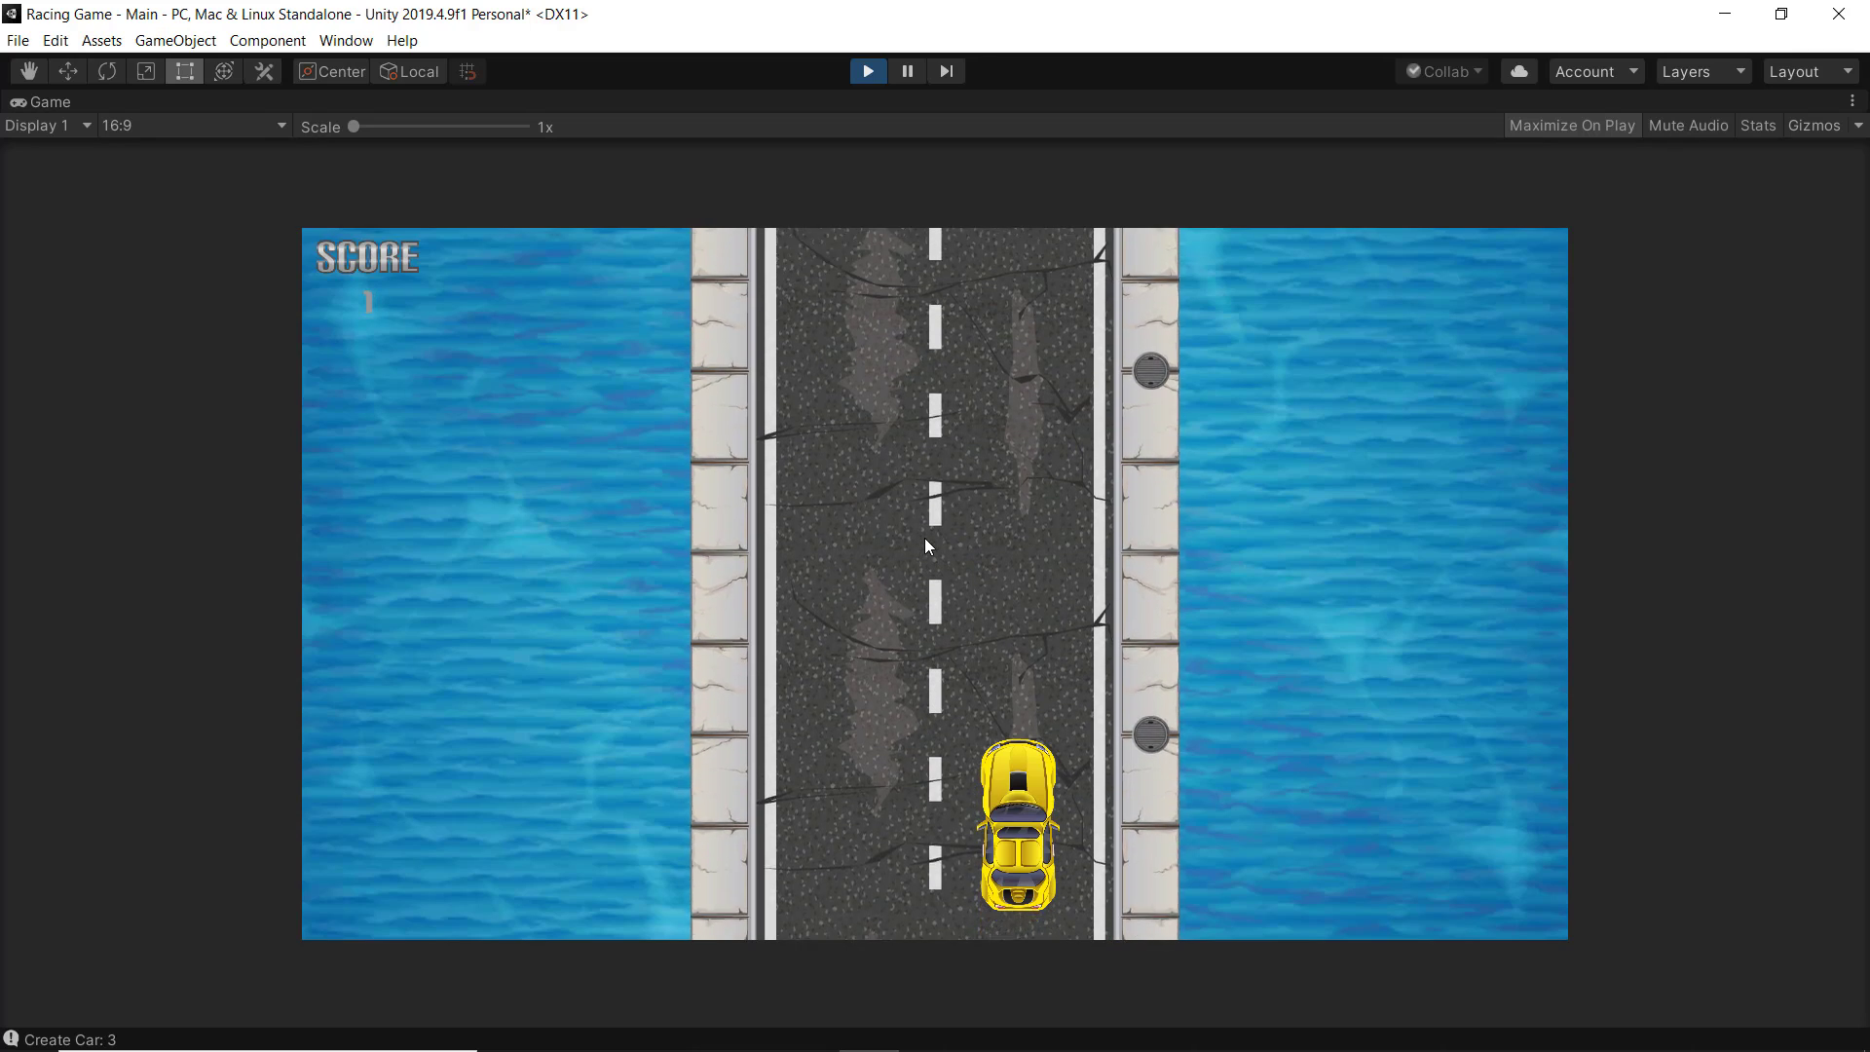
pyautogui.press('Left')
pyautogui.press('Right')
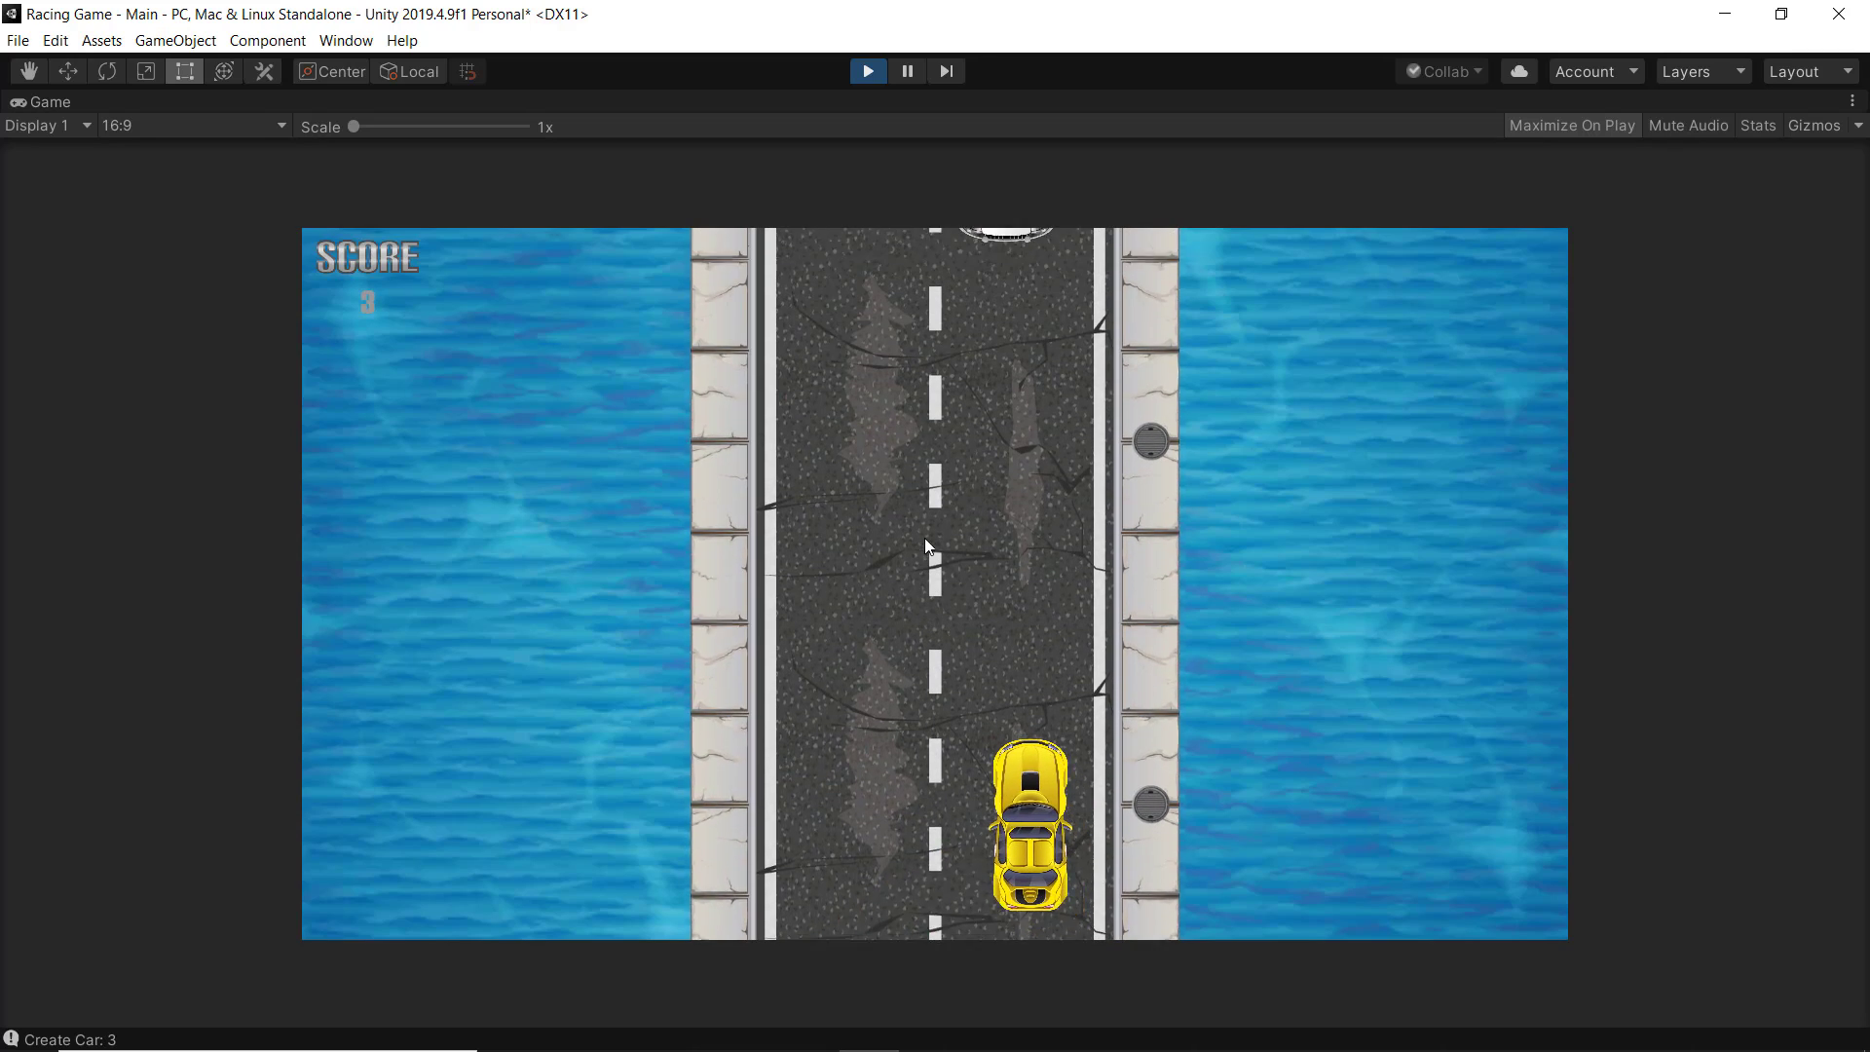
pyautogui.press('Left')
pyautogui.press('Right')
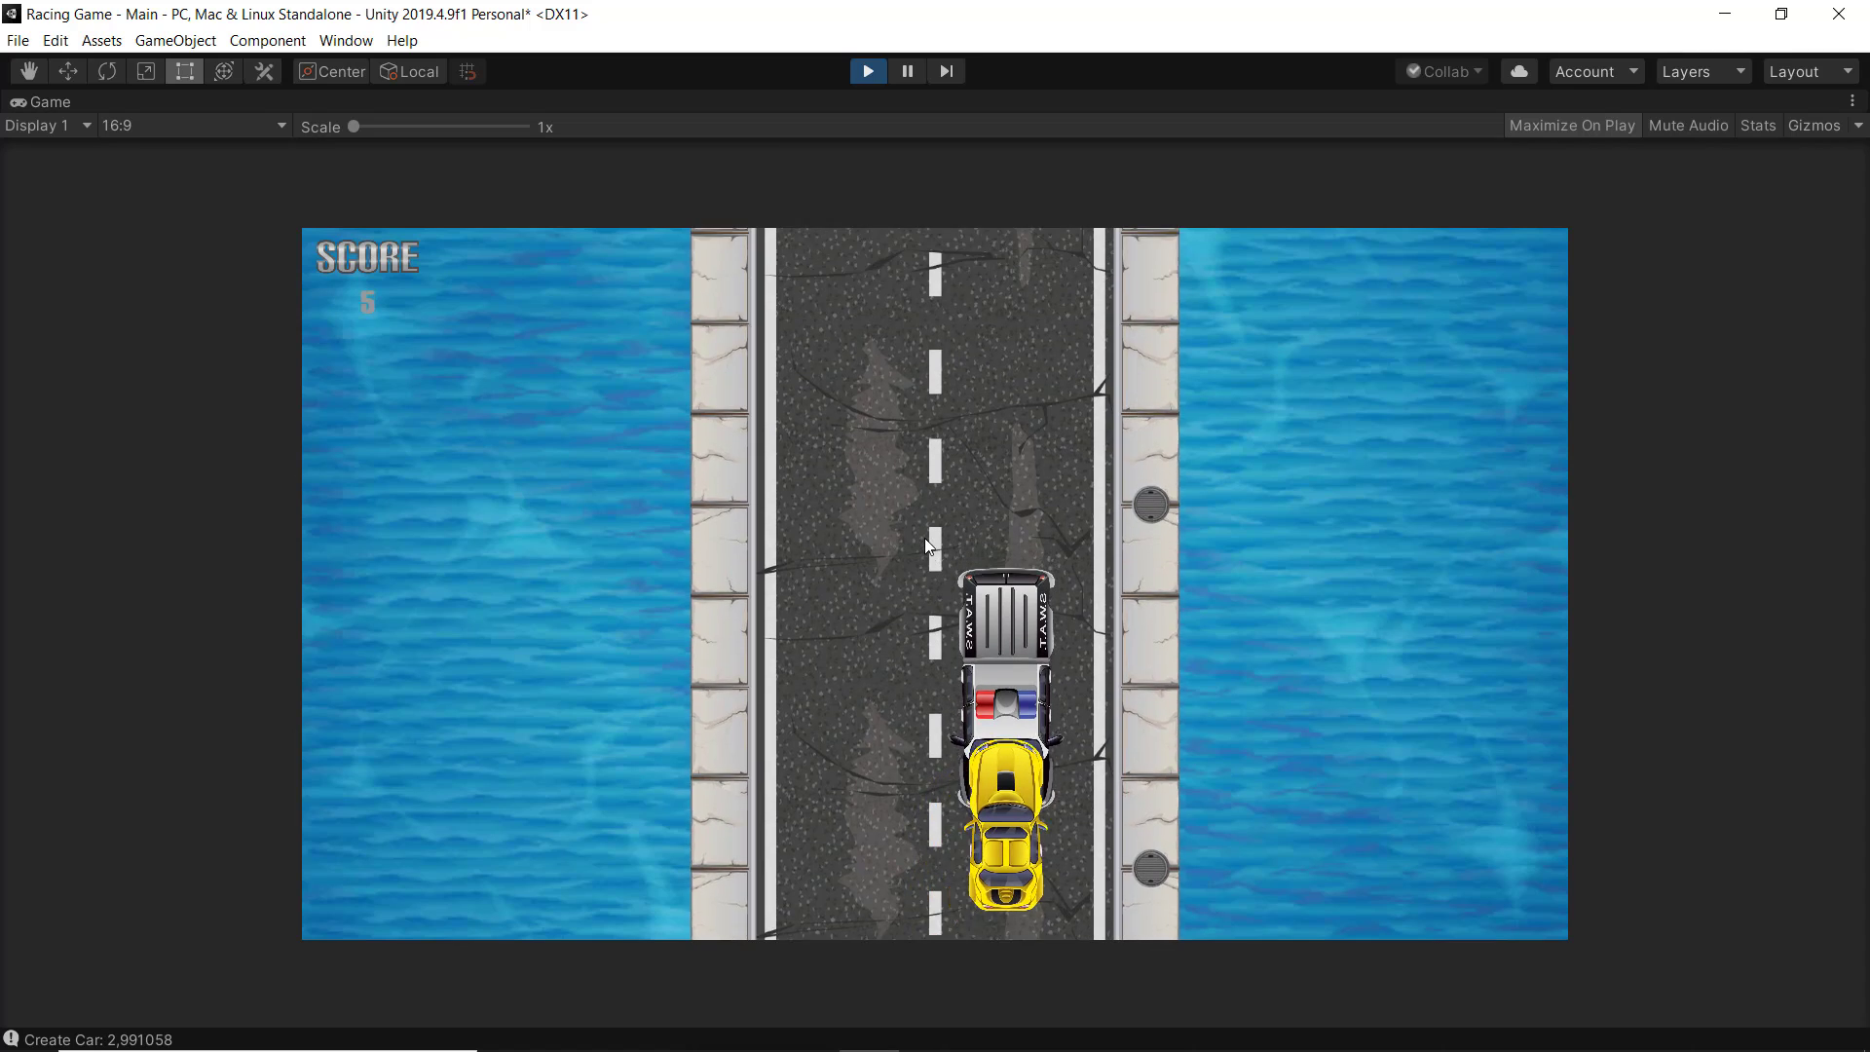
pyautogui.press('Left')
pyautogui.press('Right')
pyautogui.press('Left')
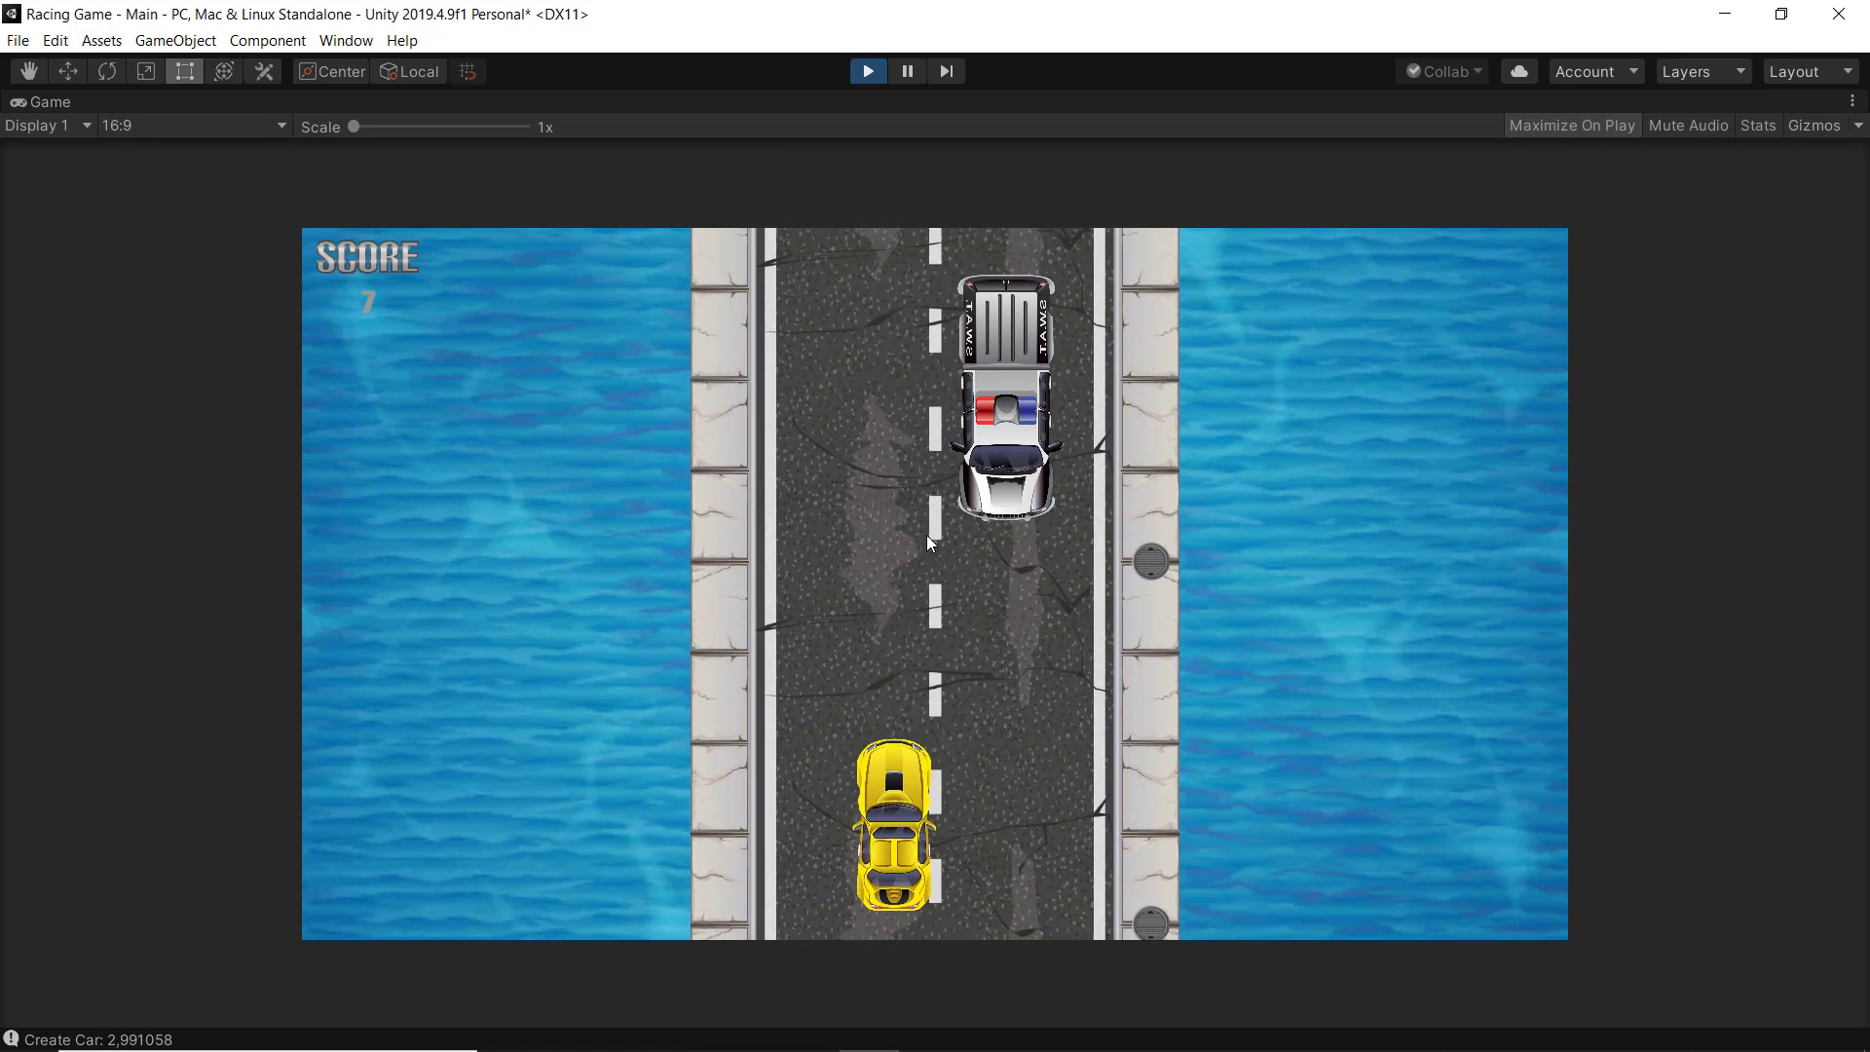
pyautogui.press('Right')
pyautogui.press('Left')
pyautogui.press('Right')
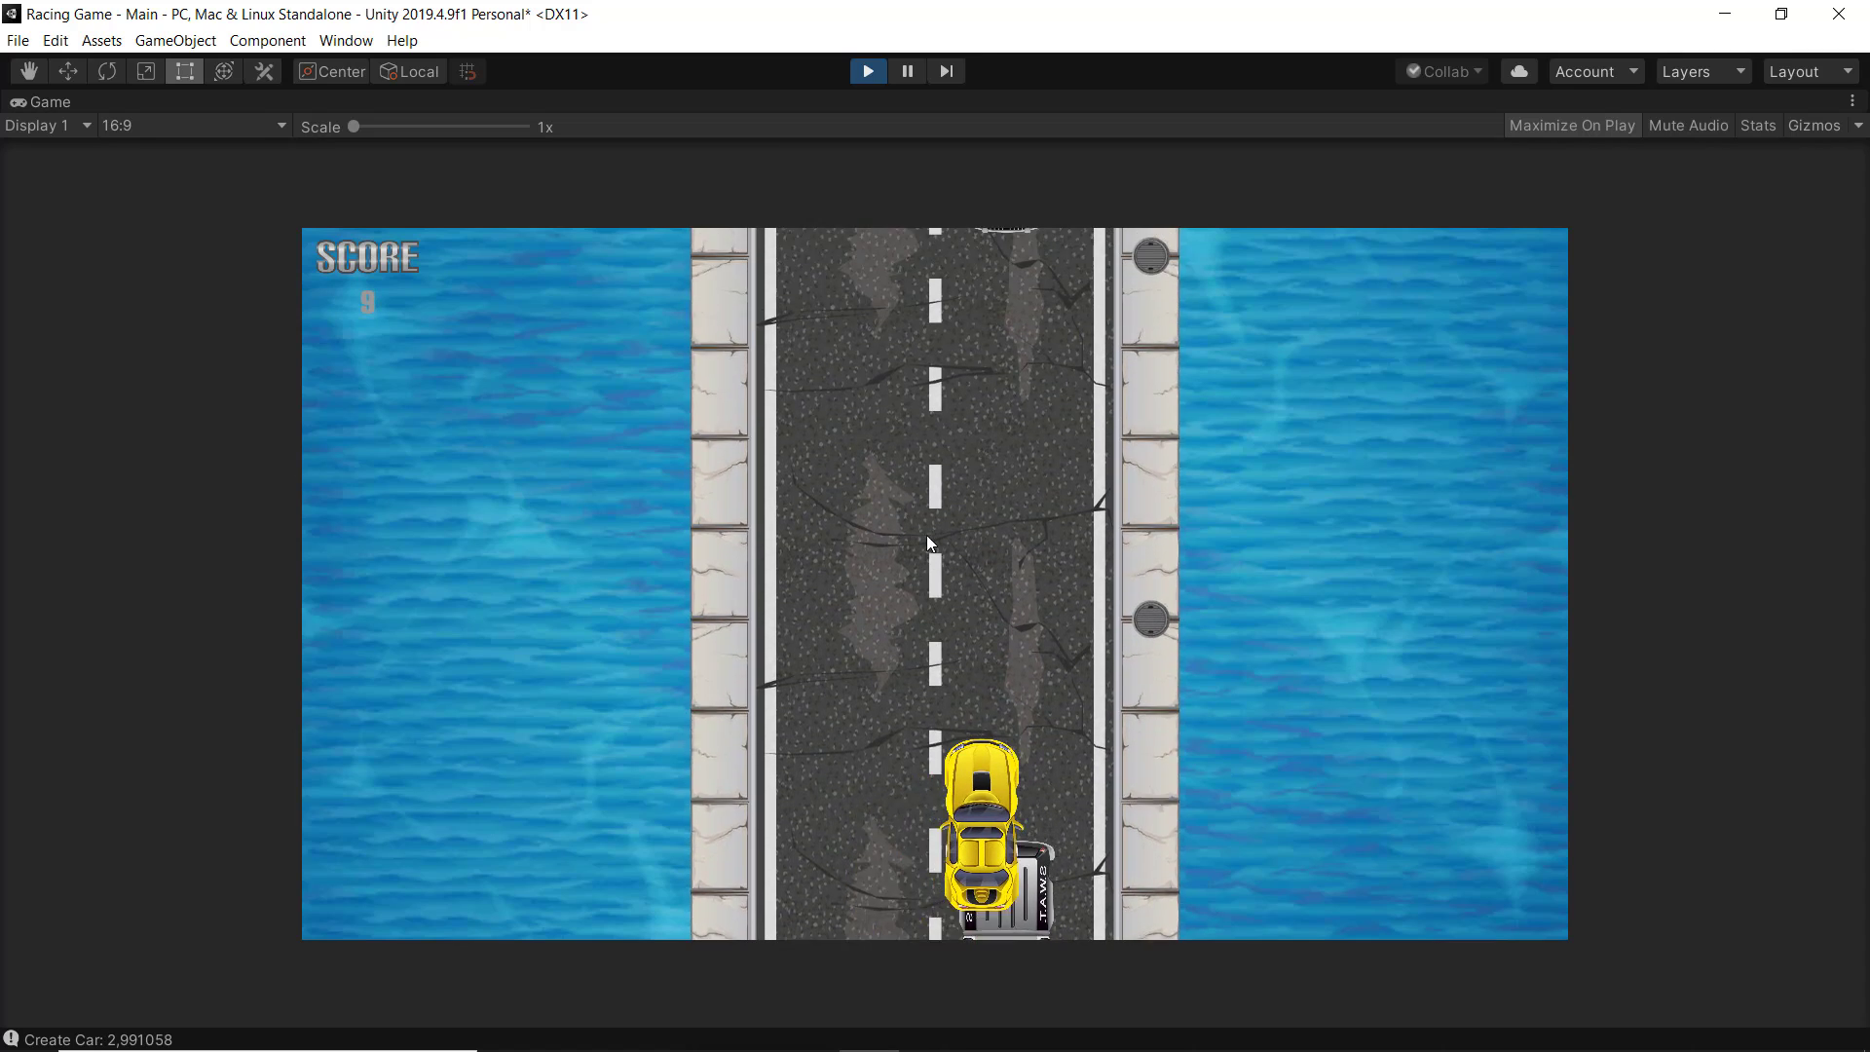
# Stop Play mode, run it once more, then stop it to return to editing
pyautogui.click(870, 72)
pyautogui.click(868, 72)
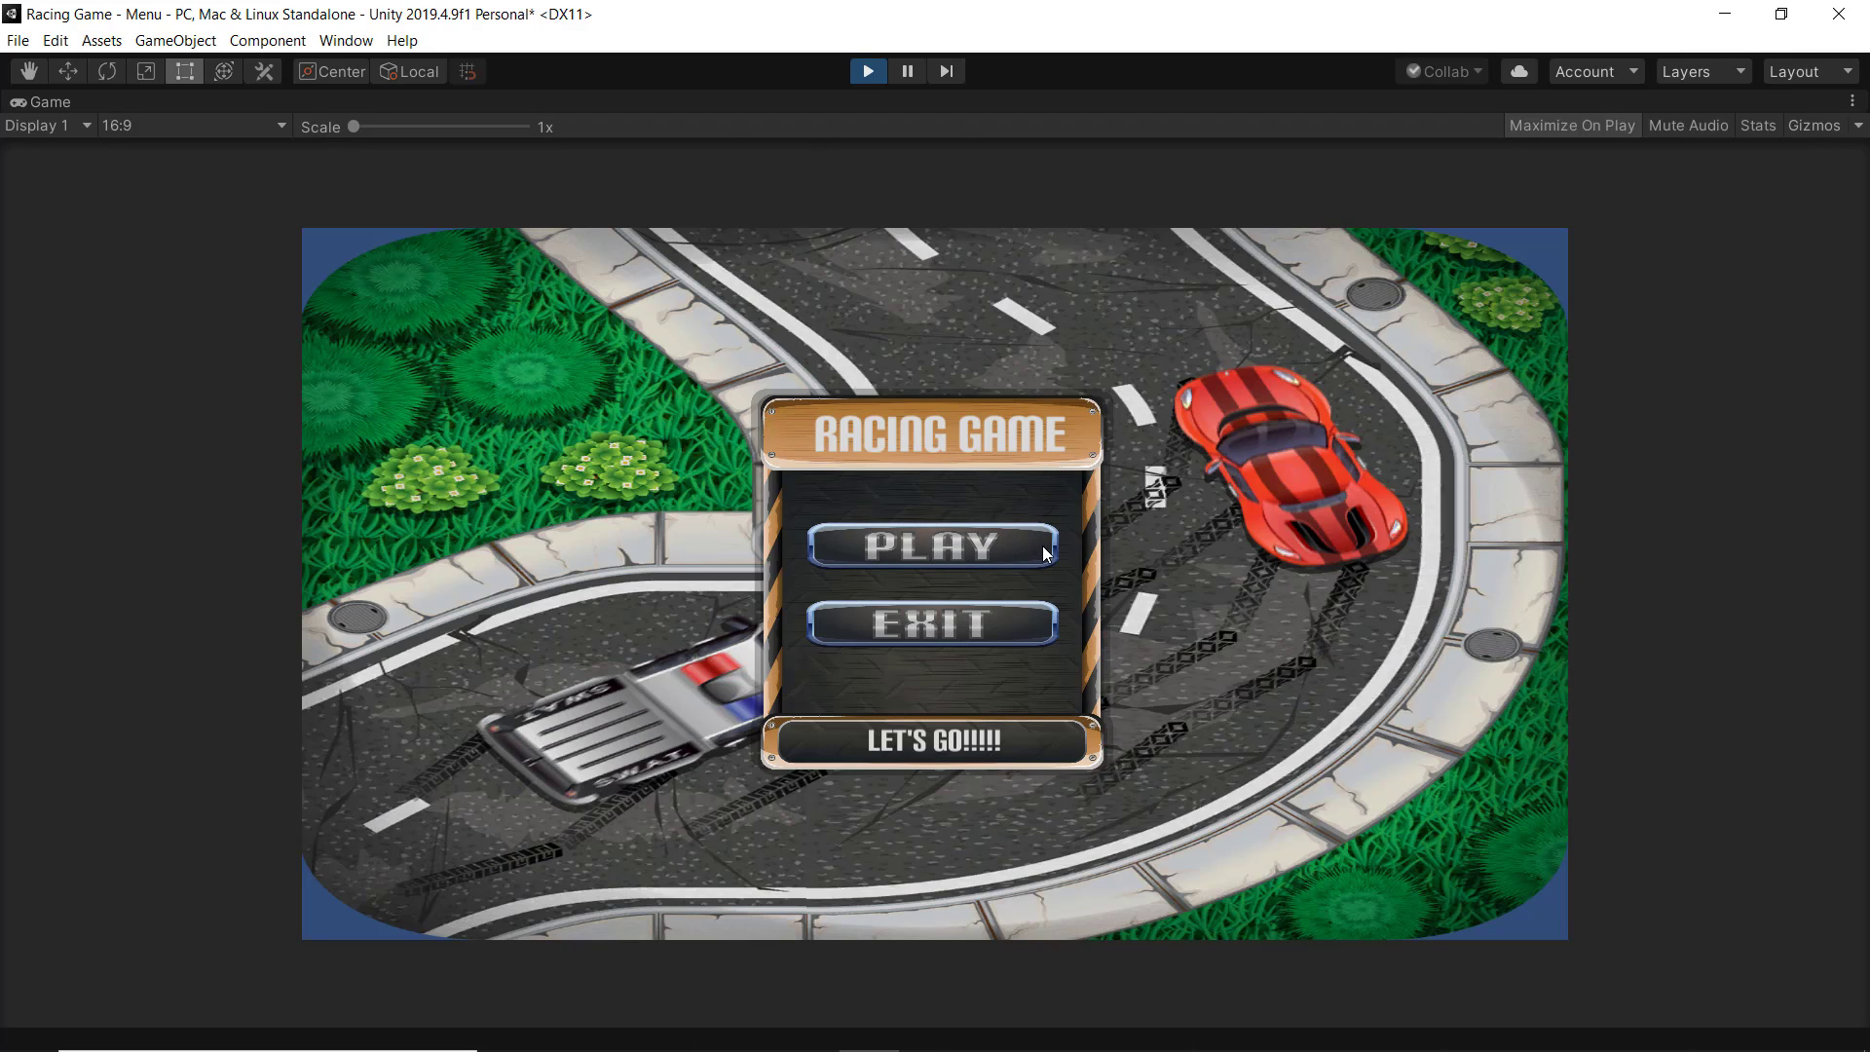
pyautogui.click(868, 74)
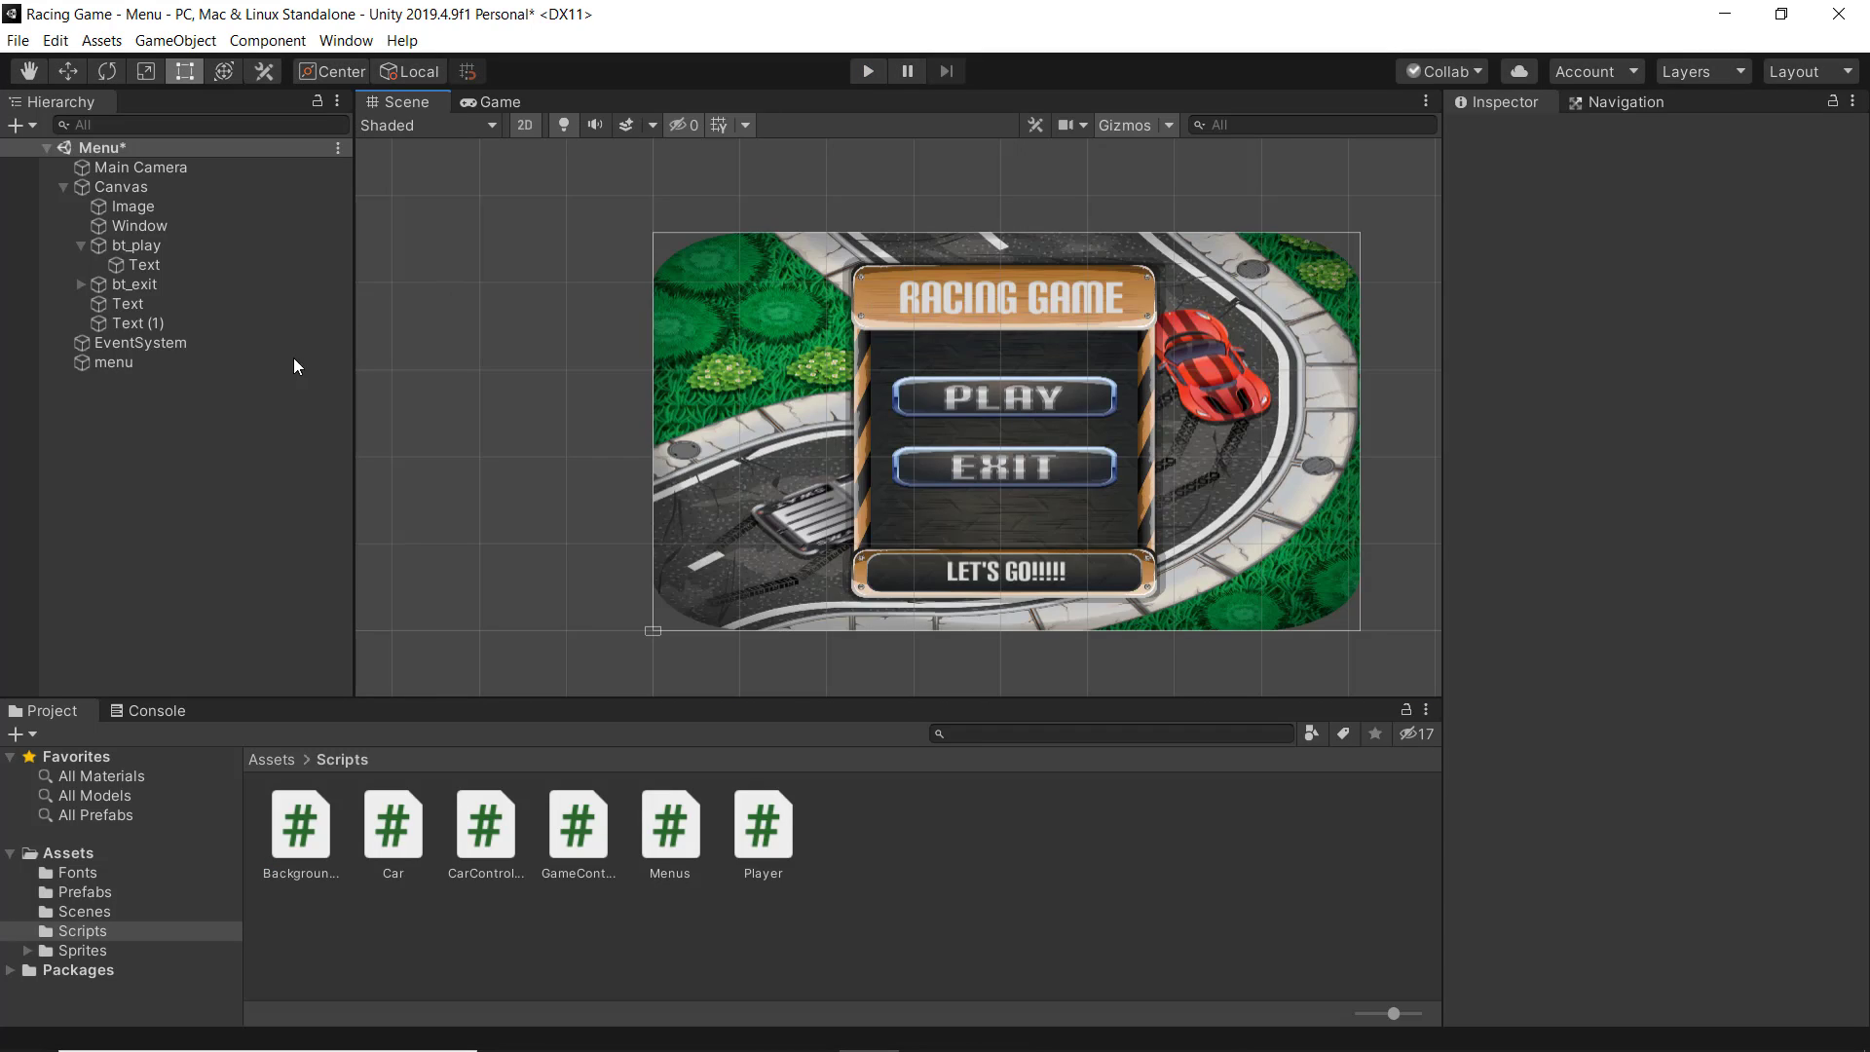